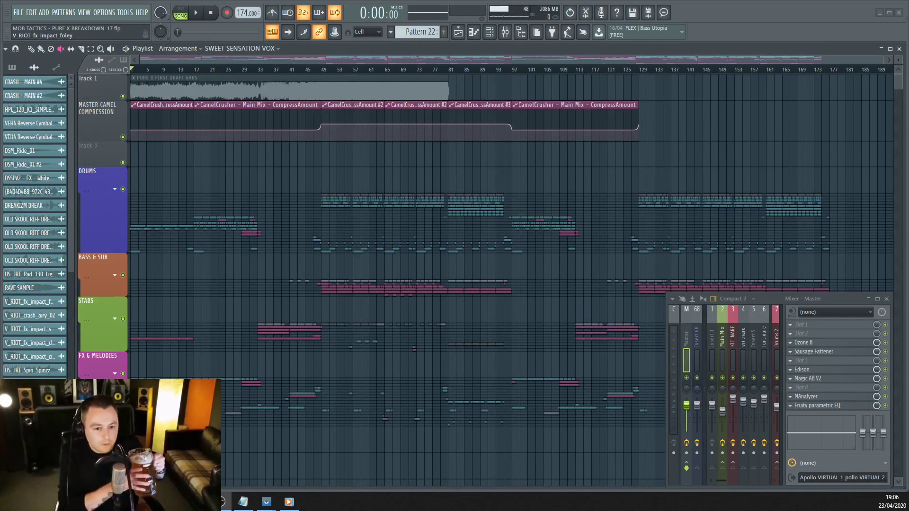
Step: Solo Track 1 with the PURE X FIRST DRAFT audio, play it from bar 17 and stop playback
{"action": "right_click", "coordinate": [123, 96]}
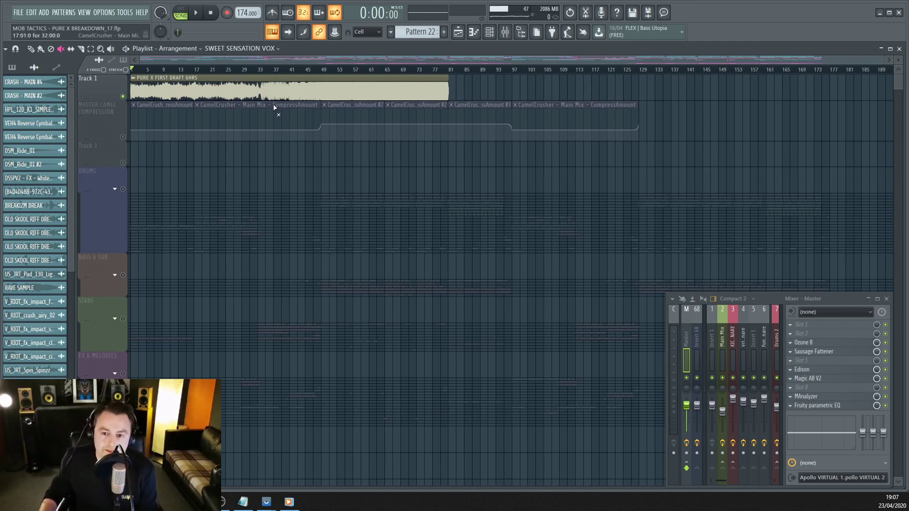
{"action": "left_click", "coordinate": [40, 48]}
{"action": "left_click", "coordinate": [198, 70]}
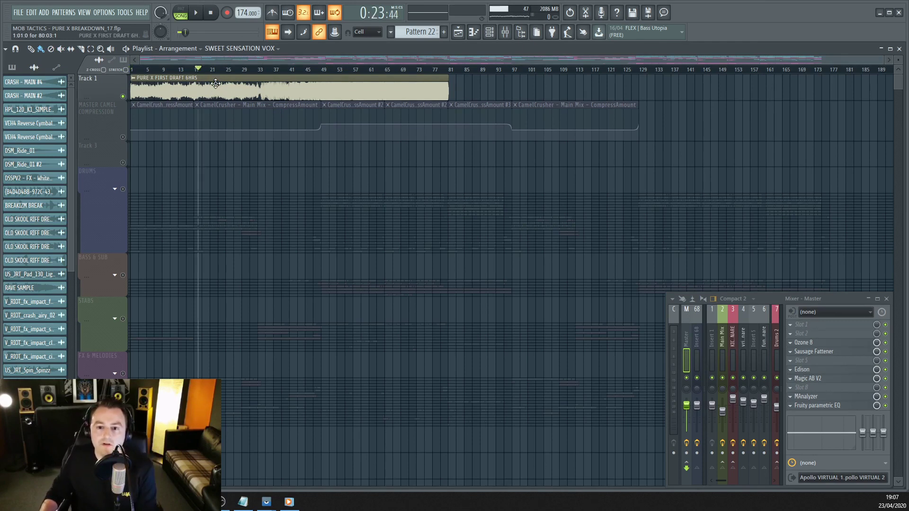
{"action": "left_click", "coordinate": [194, 69]}
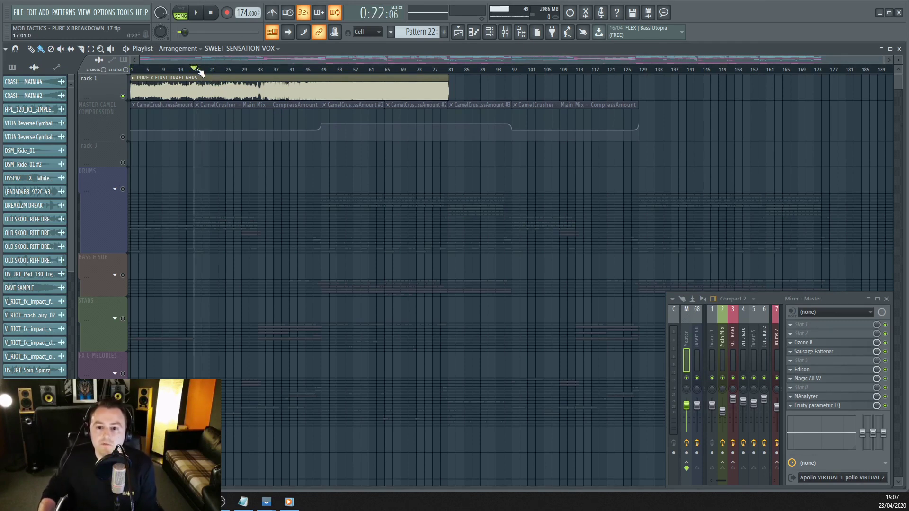
{"action": "left_click", "coordinate": [196, 13]}
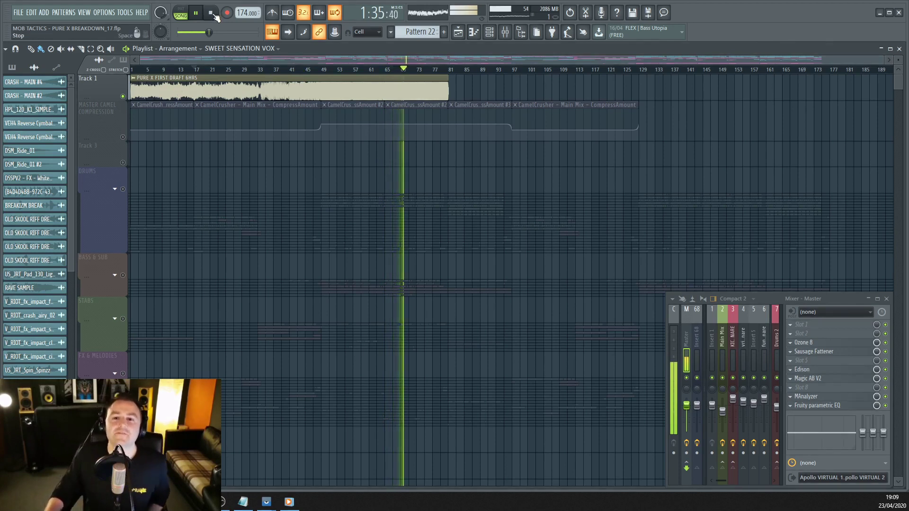
{"action": "left_click", "coordinate": [216, 14]}
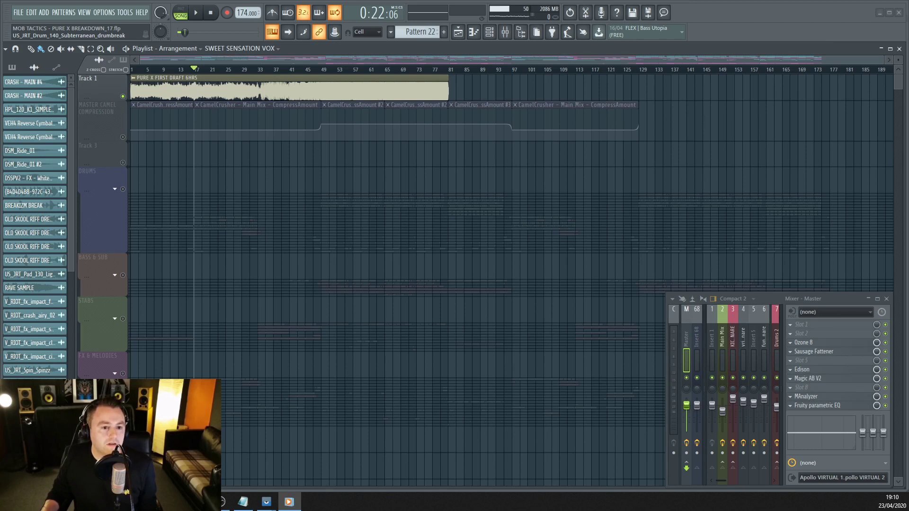
Step: Switch to the media player holding PURE JUNGLE VOCAL and minimise it to return to the project
{"action": "left_click", "coordinate": [289, 502]}
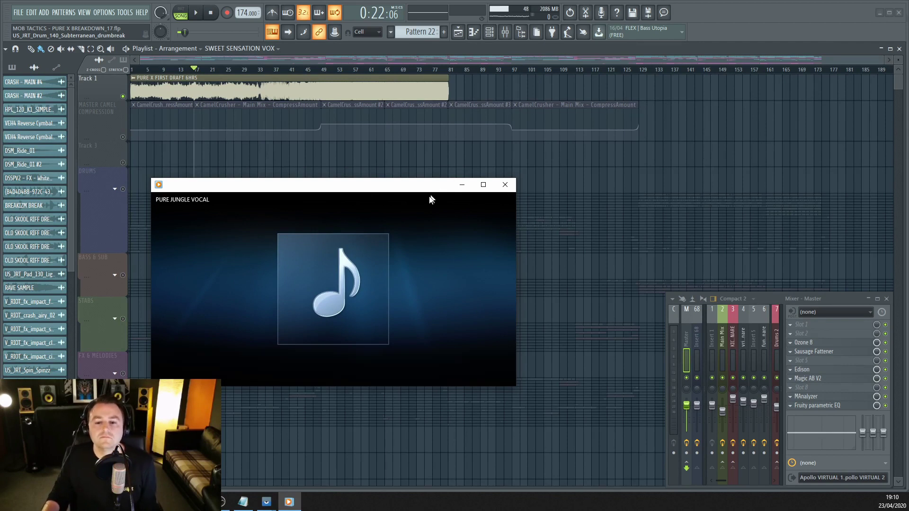
{"action": "left_click", "coordinate": [461, 190]}
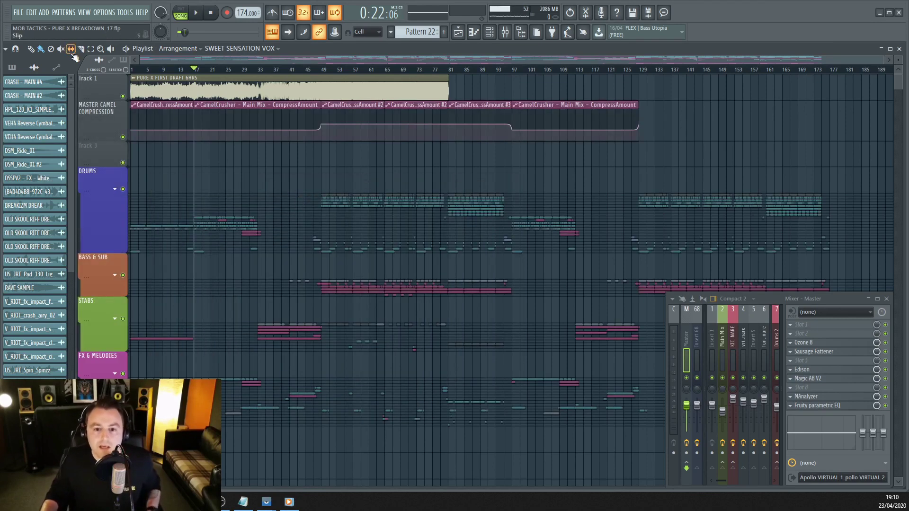
Step: Mute the PURE X FIRST DRAFT audio clip on Track 1 and switch back to the Paint tool
{"action": "left_click", "coordinate": [61, 49]}
{"action": "left_click", "coordinate": [248, 89]}
{"action": "scroll", "coordinate": [346, 238], "scroll_direction": "up", "scroll_amount": 5}
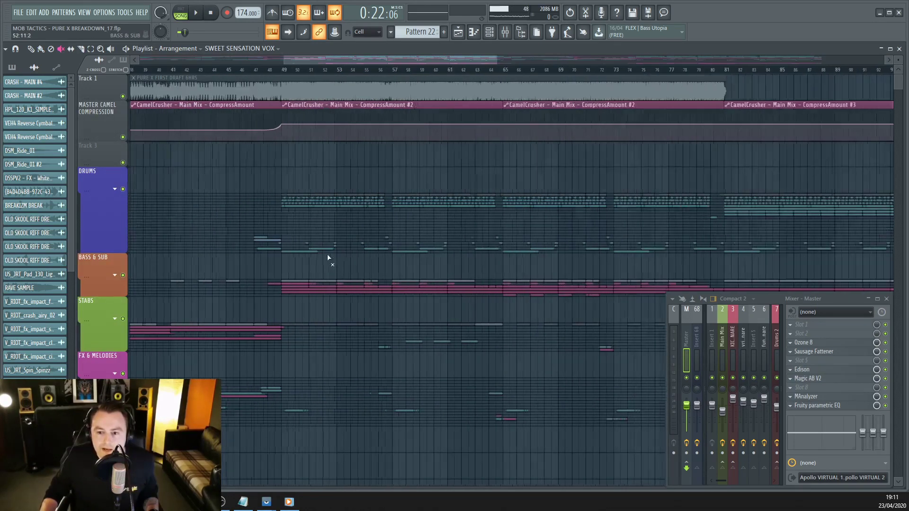
{"action": "scroll", "coordinate": [322, 241], "scroll_direction": "up", "scroll_amount": 4}
{"action": "left_click", "coordinate": [41, 49]}
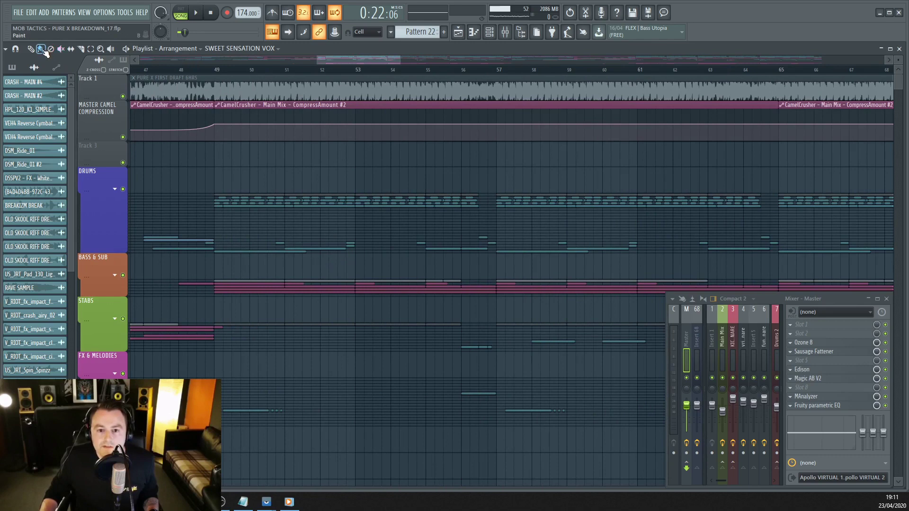
Step: Expand the DRUMS track group to examine its individual drum tracks from bar 49 onwards
{"action": "left_click", "coordinate": [114, 189]}
{"action": "scroll", "coordinate": [322, 253], "scroll_direction": "down", "scroll_amount": 3}
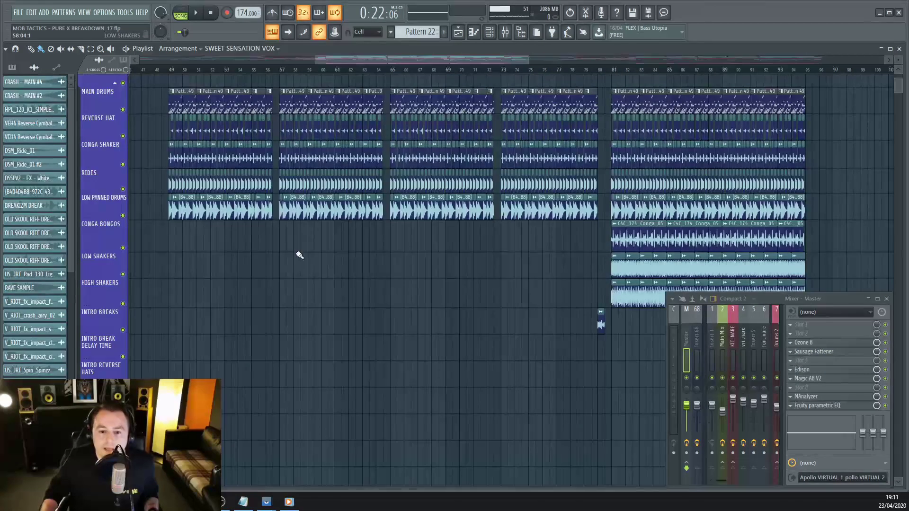
{"action": "scroll", "coordinate": [281, 267], "scroll_direction": "down", "scroll_amount": 3}
{"action": "scroll", "coordinate": [282, 266], "scroll_direction": "up", "scroll_amount": 8}
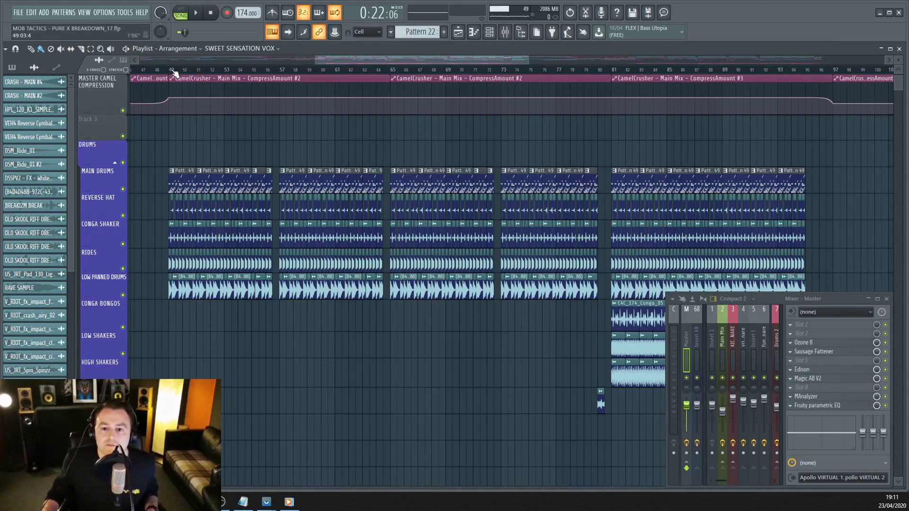
{"action": "scroll", "coordinate": [252, 213], "scroll_direction": "down", "scroll_amount": 1}
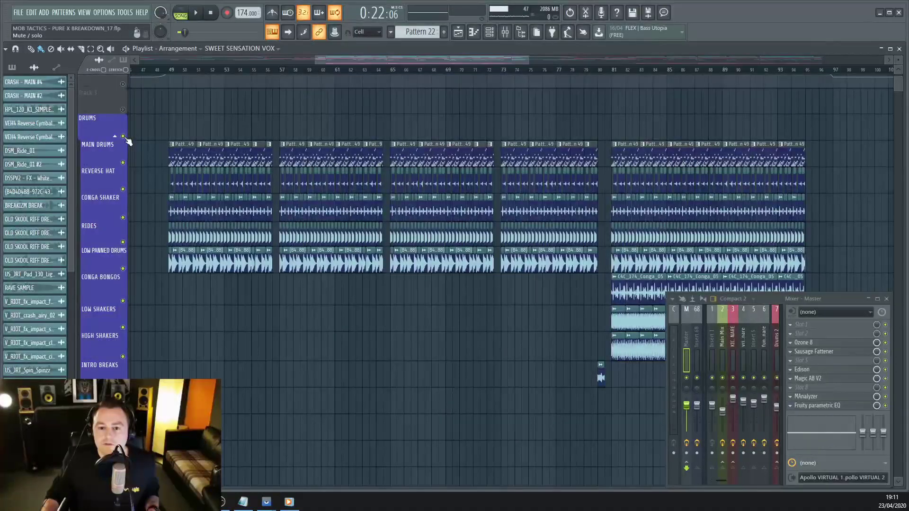
Step: Play the arrangement from bar 65 into the section with conga bongos and shakers, widen the mixer, and stop playback
{"action": "left_click", "coordinate": [393, 70]}
{"action": "key", "text": "space"}
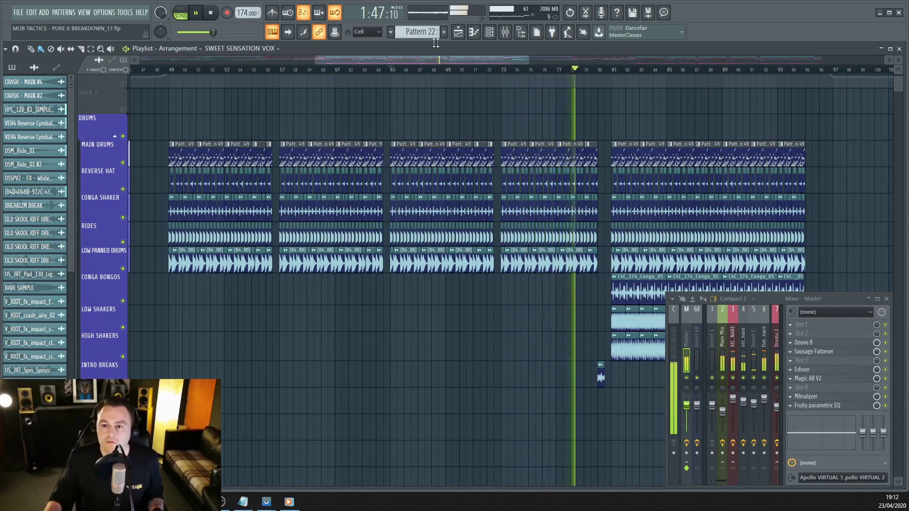
{"action": "left_click_drag", "start_coordinate": [405, 59], "coordinate": [462, 58]}
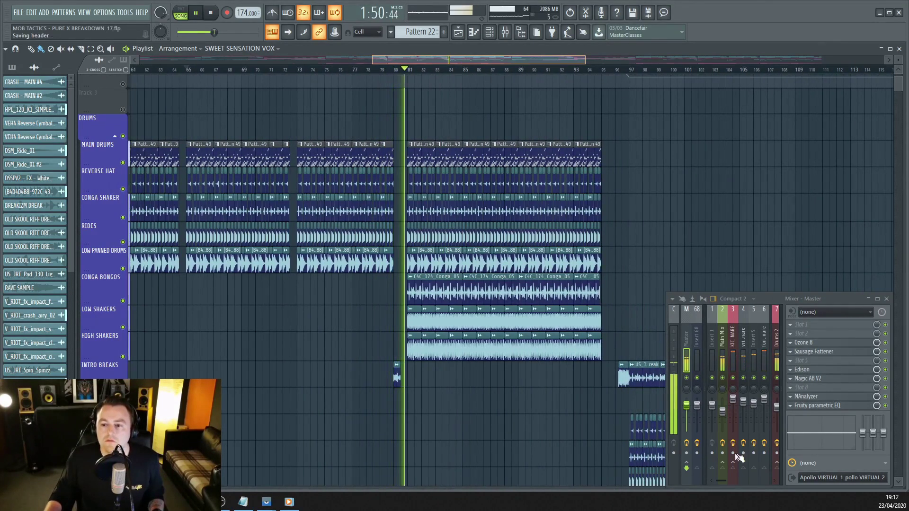
{"action": "left_click_drag", "start_coordinate": [667, 401], "coordinate": [609, 397]}
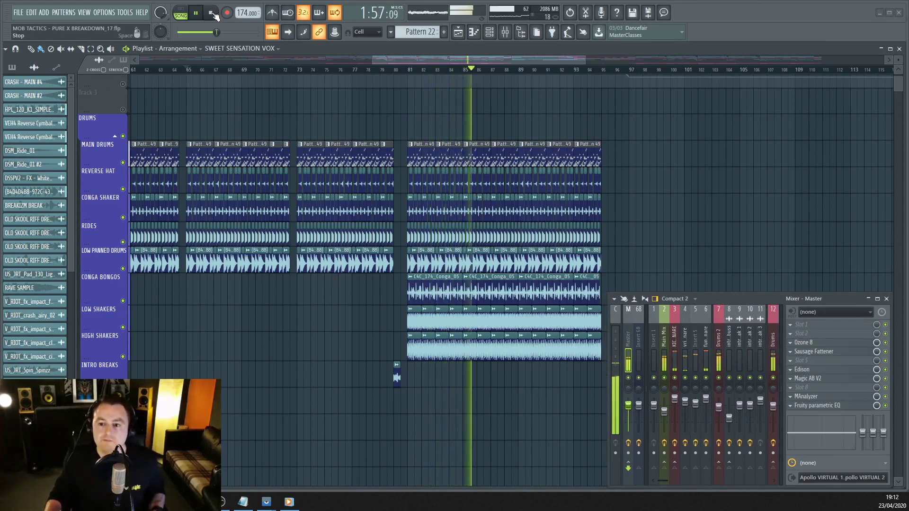
{"action": "key", "text": "space"}
Step: Open the first MAIN DRUMS clip, Pattern 49, in the piano roll and show its drum channels in the channel rack
{"action": "left_click_drag", "start_coordinate": [386, 62], "coordinate": [324, 62]}
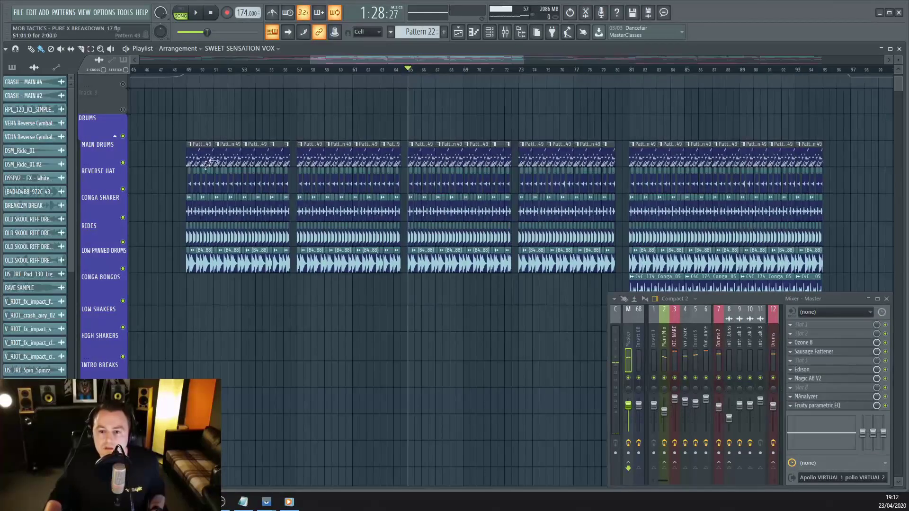
{"action": "double_click", "coordinate": [200, 159]}
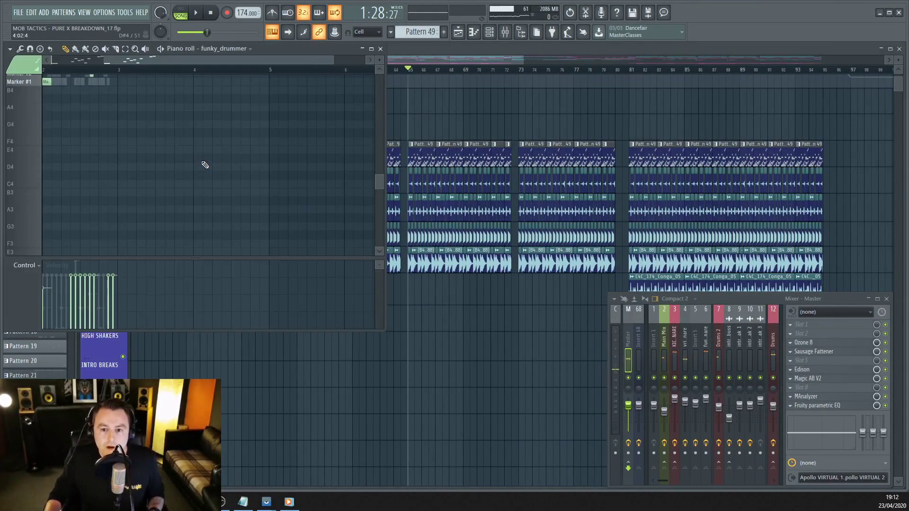
{"action": "scroll", "coordinate": [242, 194], "scroll_direction": "down", "scroll_amount": 1}
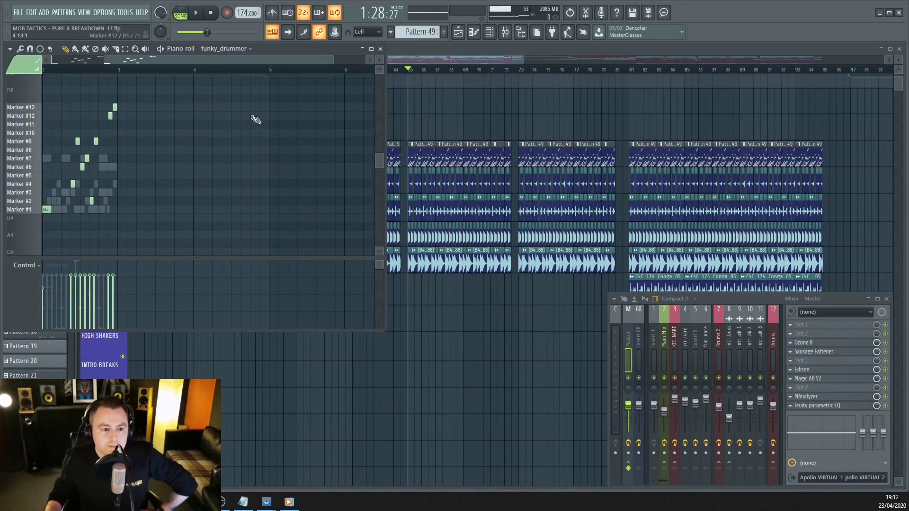
{"action": "left_click", "coordinate": [491, 33]}
{"action": "scroll", "coordinate": [166, 312], "scroll_direction": "down", "scroll_amount": 3}
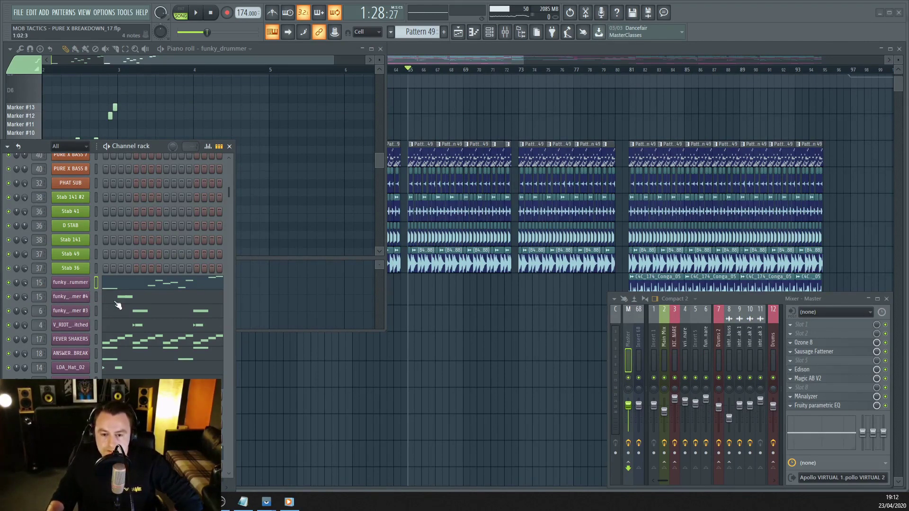
Step: Solo the funky drummer insert 15 in a widened mixer, mute the funky_drummer #3 channel and start playback
{"action": "left_click_drag", "start_coordinate": [609, 388], "coordinate": [492, 388]}
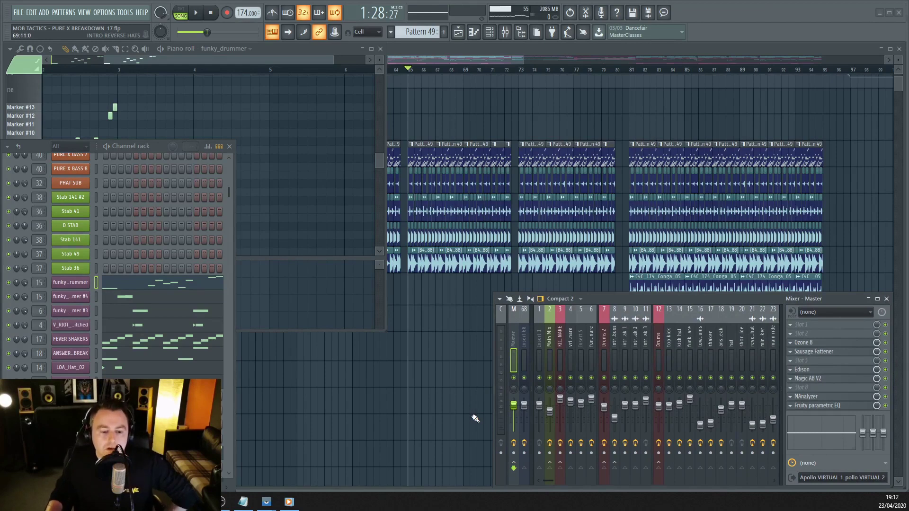
{"action": "right_click", "coordinate": [690, 378]}
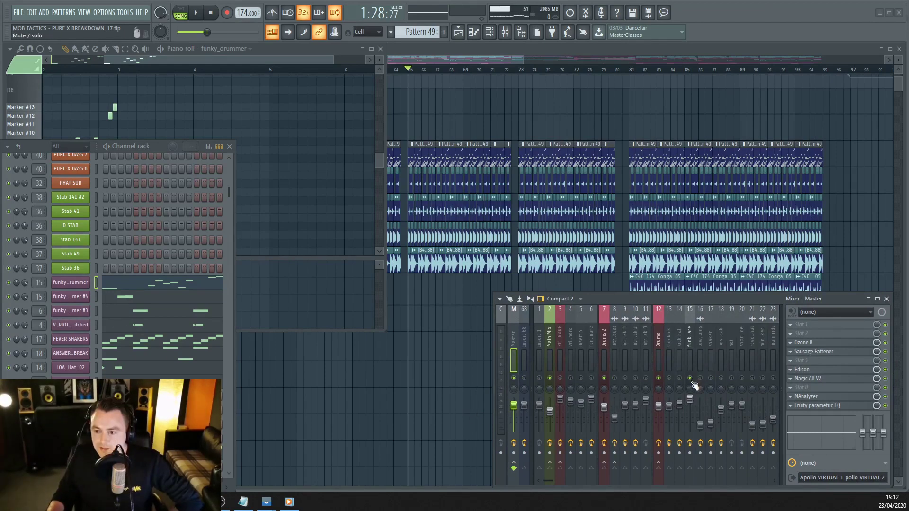
{"action": "left_click", "coordinate": [8, 311]}
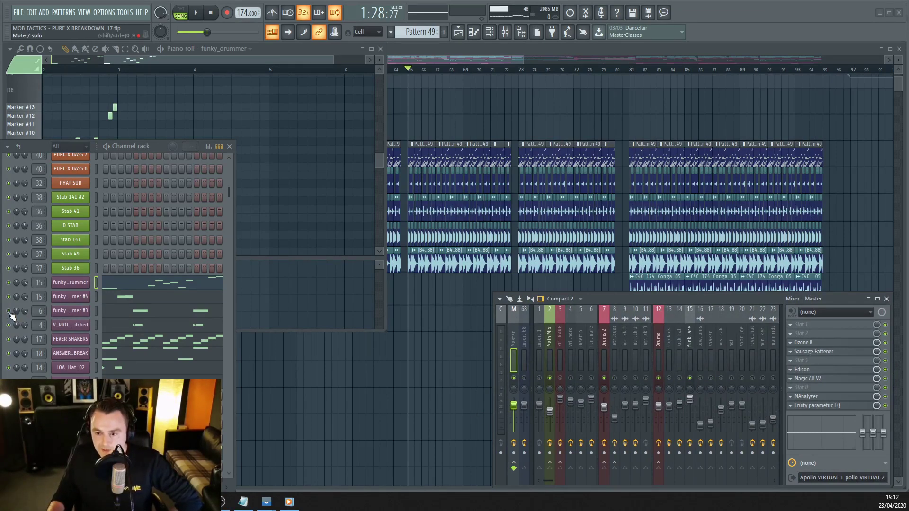
{"action": "left_click", "coordinate": [199, 13]}
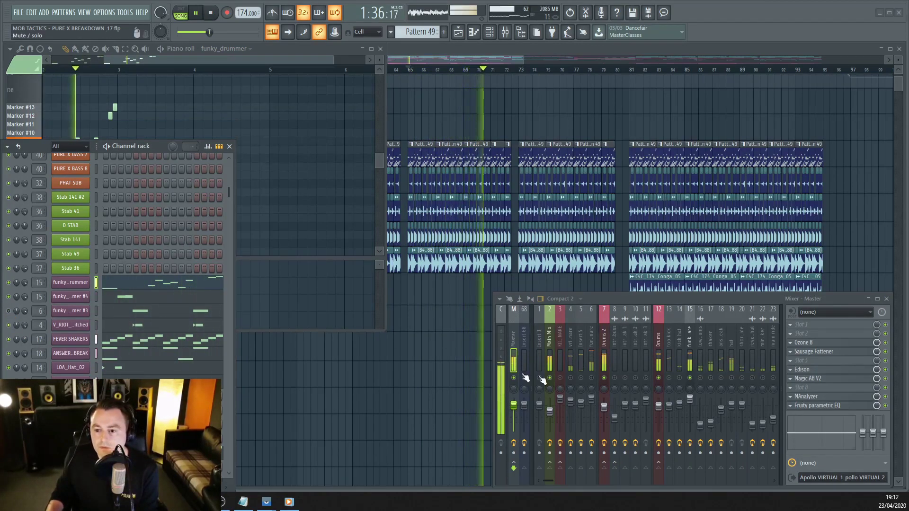
Step: Compare the soloed break with mixer inserts 6 and 3 switched in and out during playback
{"action": "left_click", "coordinate": [591, 377]}
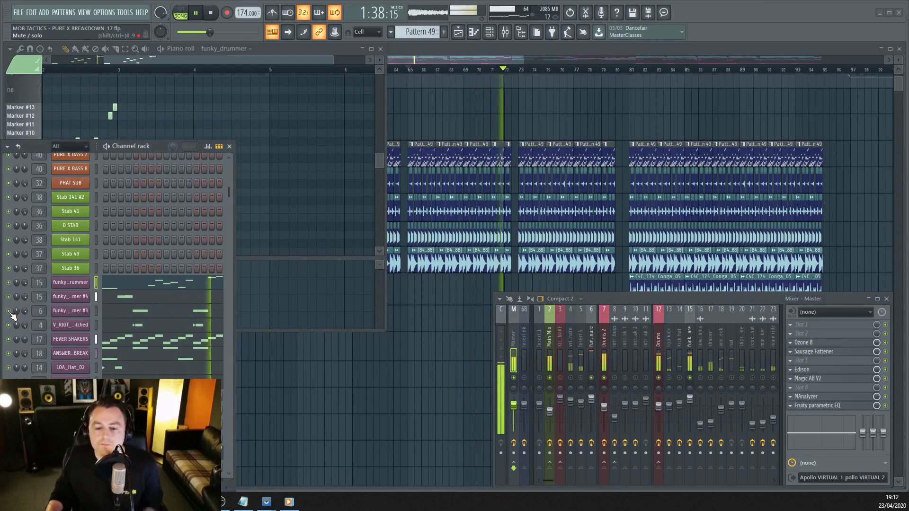
{"action": "left_click", "coordinate": [560, 378]}
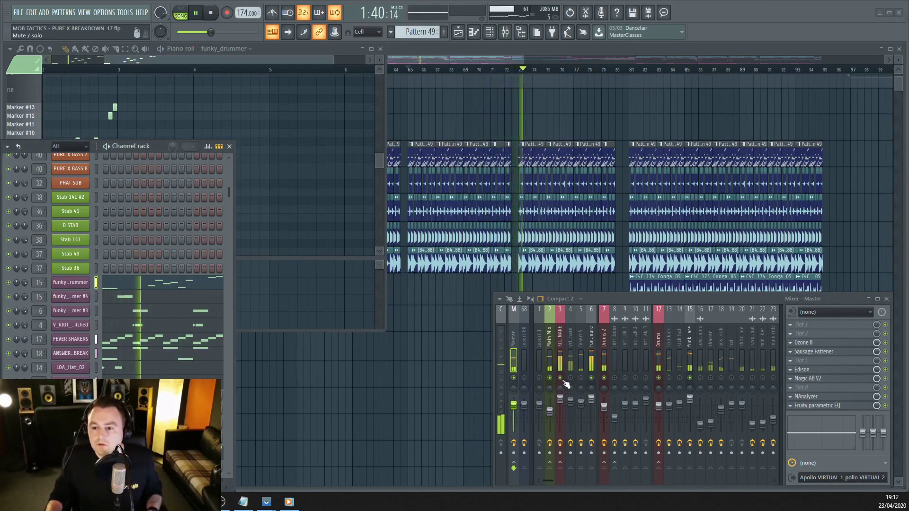
{"action": "left_click", "coordinate": [561, 378]}
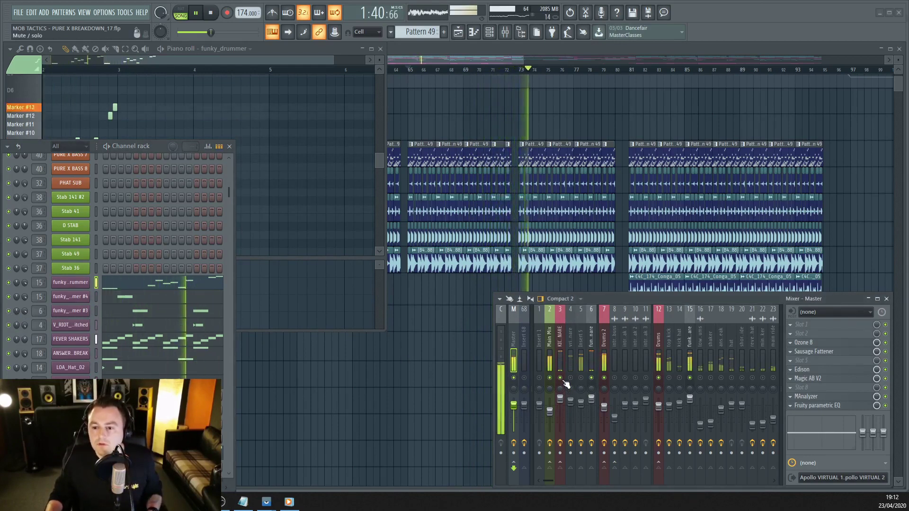
{"action": "left_click", "coordinate": [592, 377]}
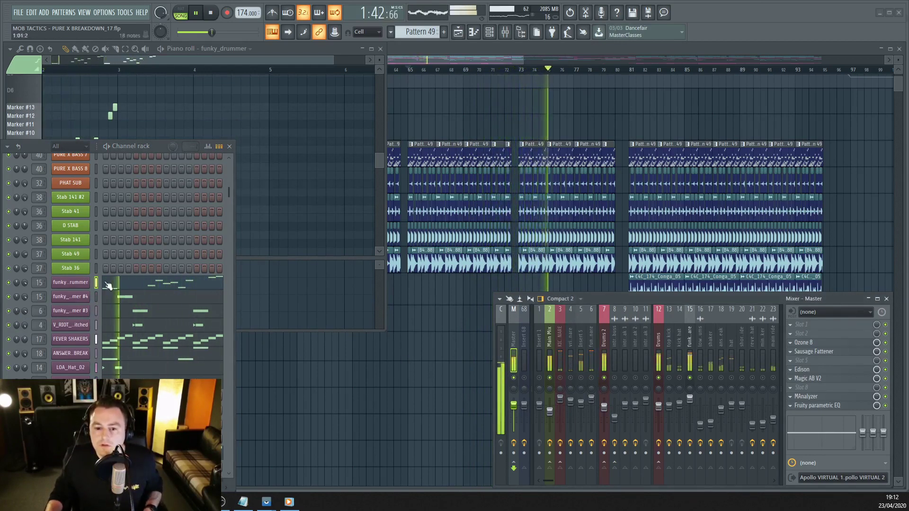
Step: Open the funky_drummer channel's Slicex and the FabFilter Pro-Q 2 in effect slot 4, moving both windows clear for viewing
{"action": "left_click", "coordinate": [73, 284]}
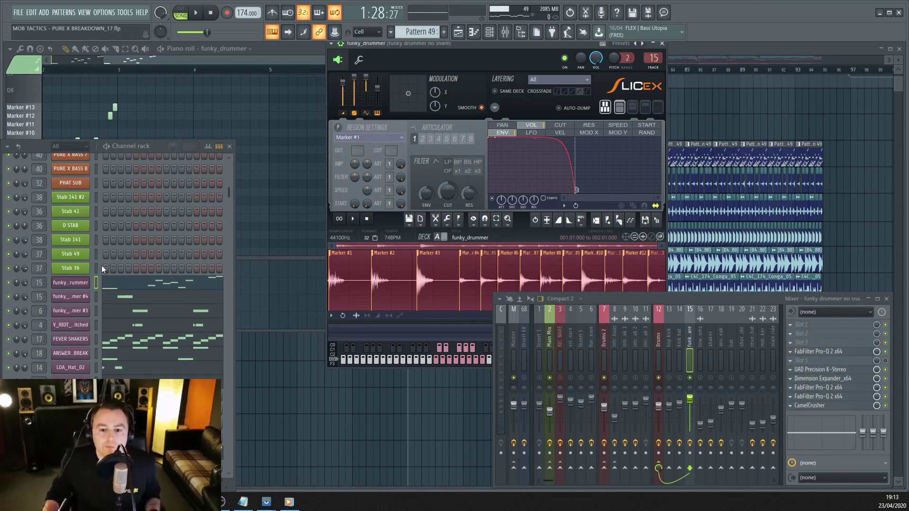
{"action": "left_click_drag", "start_coordinate": [505, 44], "coordinate": [425, 80]}
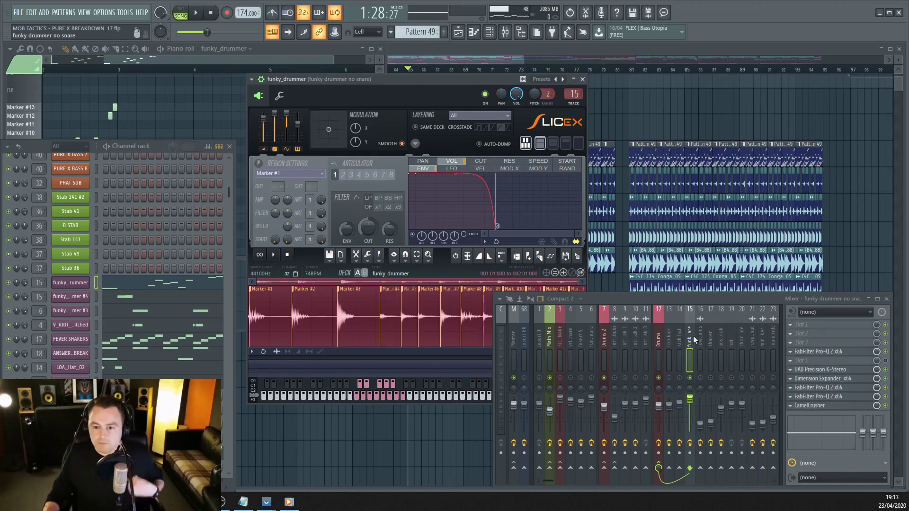
{"action": "left_click", "coordinate": [824, 353]}
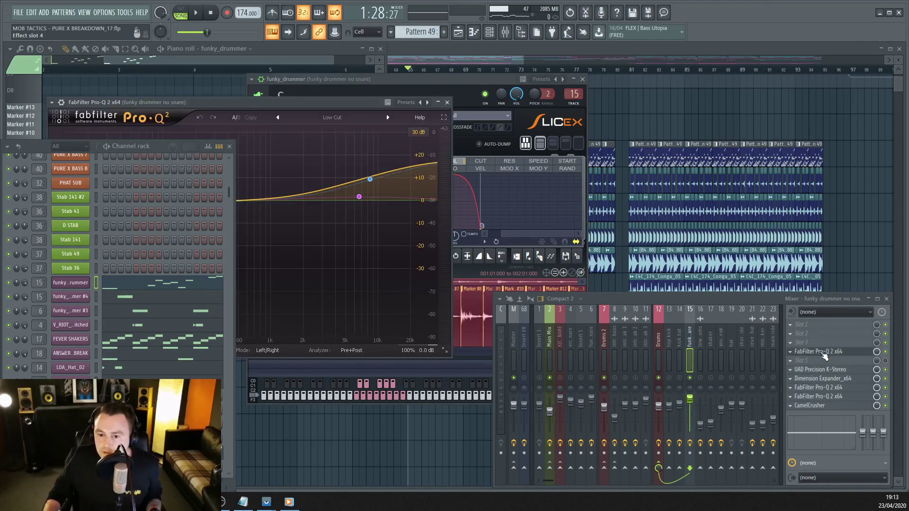
{"action": "mouse_move", "coordinate": [440, 97]}
{"action": "left_mouse_down"}
{"action": "mouse_move", "coordinate": [410, 116]}
{"action": "mouse_move", "coordinate": [442, 114]}
{"action": "mouse_move", "coordinate": [440, 101]}
{"action": "mouse_move", "coordinate": [442, 108]}
{"action": "left_mouse_up"}
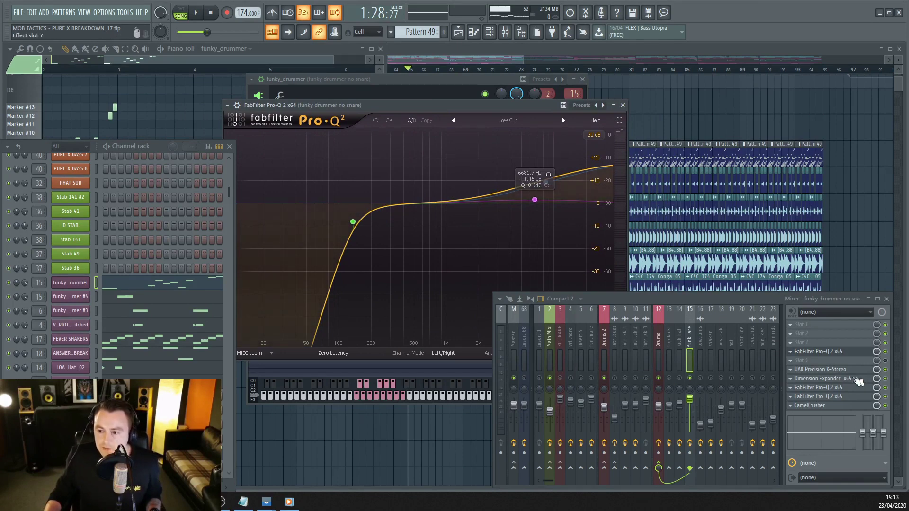
Step: Open the funky drummer insert's UAD Precision K-Stereo and Dimension Expander effects and play the break through them
{"action": "left_click", "coordinate": [825, 371]}
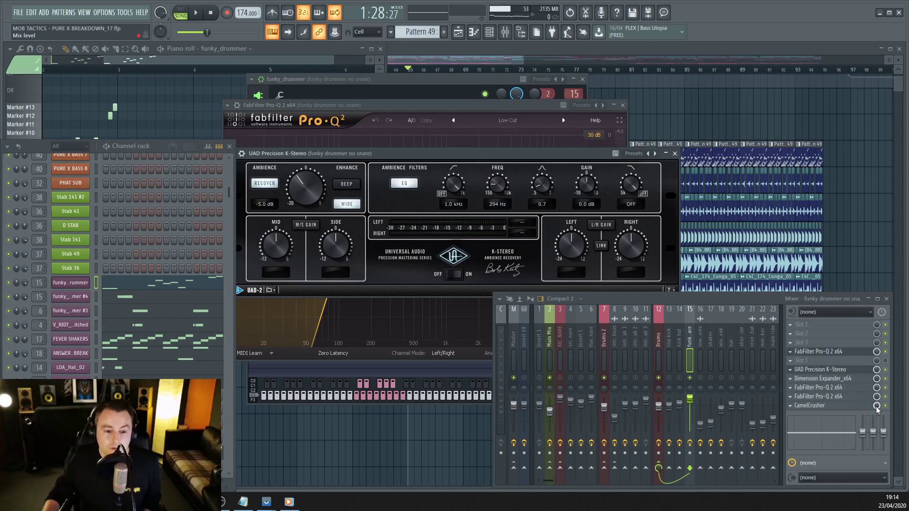
{"action": "left_click", "coordinate": [838, 378]}
{"action": "left_click", "coordinate": [844, 369]}
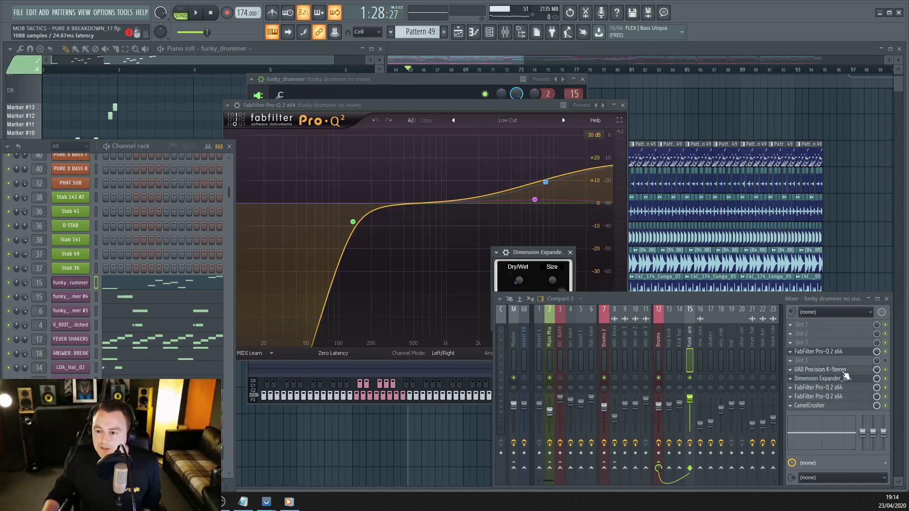
{"action": "left_click", "coordinate": [841, 372]}
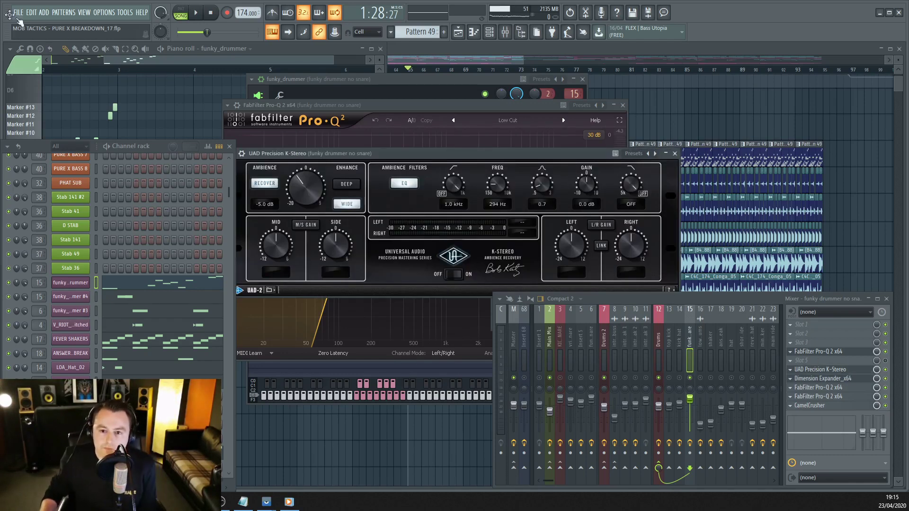
{"action": "key", "text": "space"}
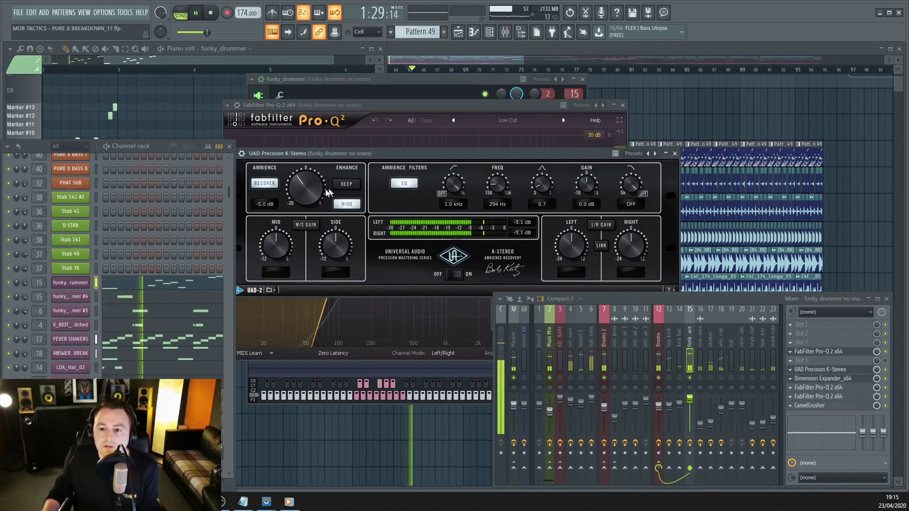
Step: Check the K-Stereo's ambience recovery control on the break during playback, and stop the song
{"action": "mouse_move", "coordinate": [305, 187]}
{"action": "left_mouse_down"}
{"action": "mouse_move", "coordinate": [305, 122]}
{"action": "mouse_move", "coordinate": [305, 192]}
{"action": "left_mouse_up"}
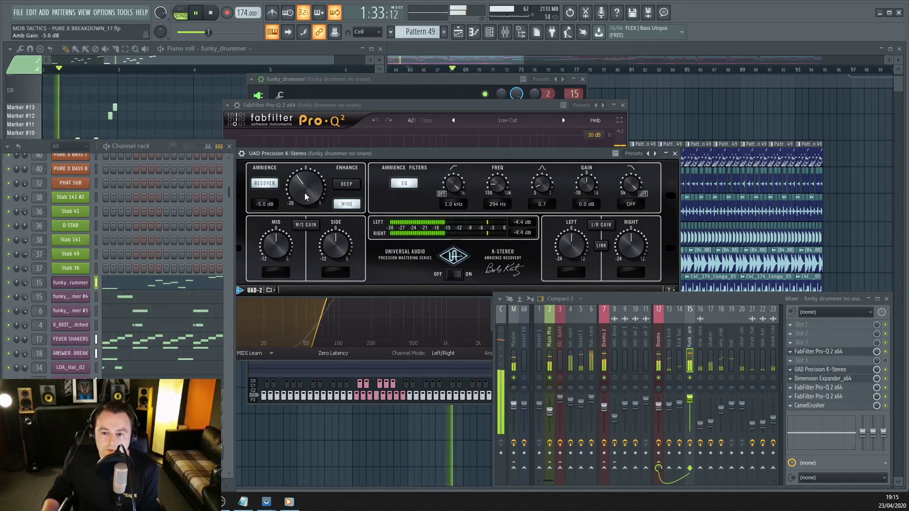
{"action": "left_click", "coordinate": [211, 13]}
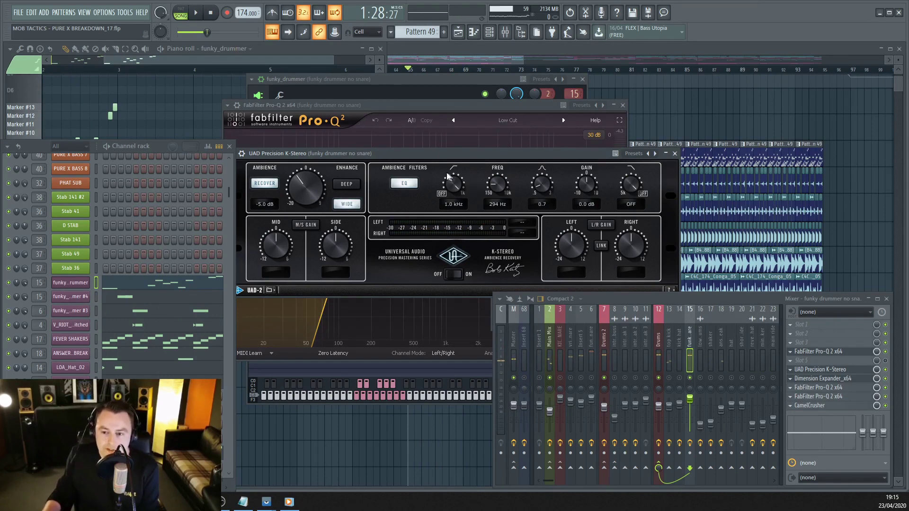
Step: Open the Dimension Expander on the funky drummer insert, place it over the K-Stereo, and swap the piano roll for the playlist
{"action": "left_click_drag", "start_coordinate": [453, 182], "coordinate": [831, 384]}
{"action": "left_click", "coordinate": [825, 381]}
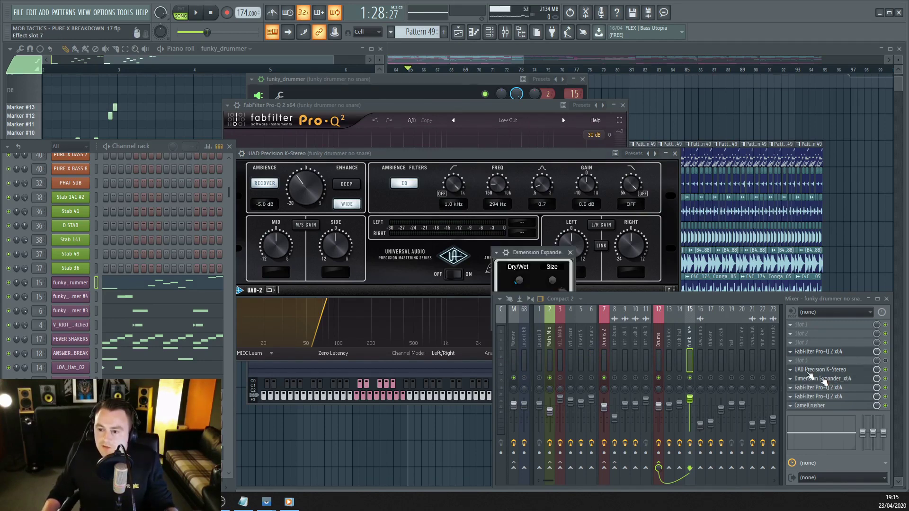
{"action": "left_click_drag", "start_coordinate": [527, 253], "coordinate": [396, 184]}
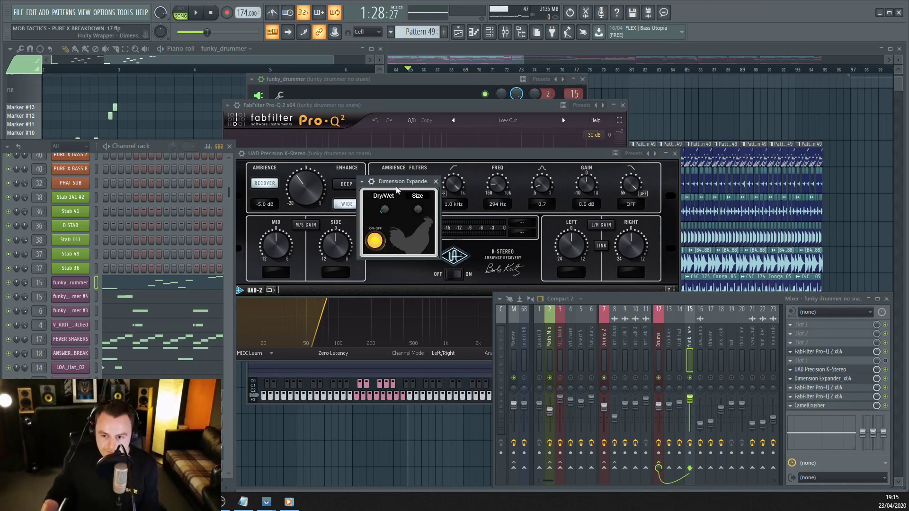
{"action": "left_click_drag", "start_coordinate": [399, 181], "coordinate": [367, 199]}
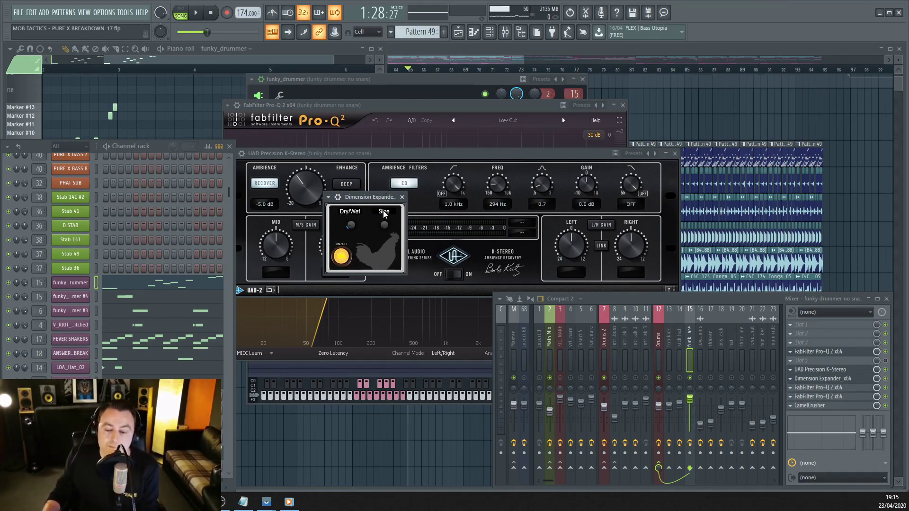
{"action": "key", "text": "F5"}
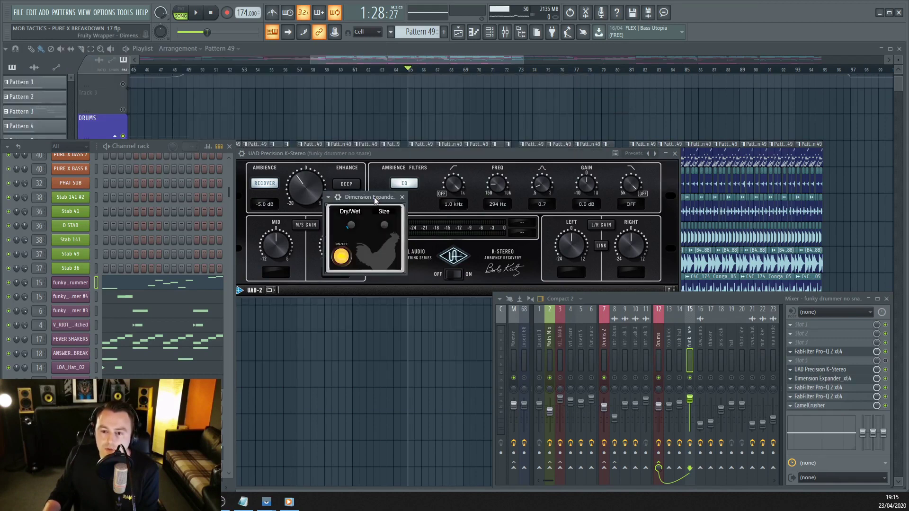
{"action": "left_click_drag", "start_coordinate": [369, 197], "coordinate": [348, 206]}
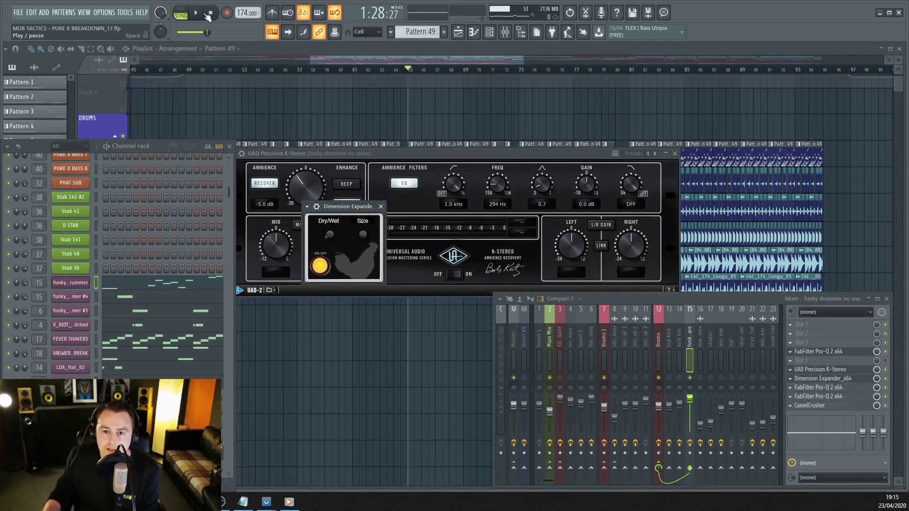
Step: Try stronger Dry/Wet and Size amounts on the Dimension Expander while playing the break, and return both controls to their original settings
{"action": "key", "text": "space"}
{"action": "mouse_move", "coordinate": [332, 236]}
{"action": "left_mouse_down"}
{"action": "mouse_move", "coordinate": [325, 140]}
{"action": "mouse_move", "coordinate": [334, 218]}
{"action": "left_mouse_up"}
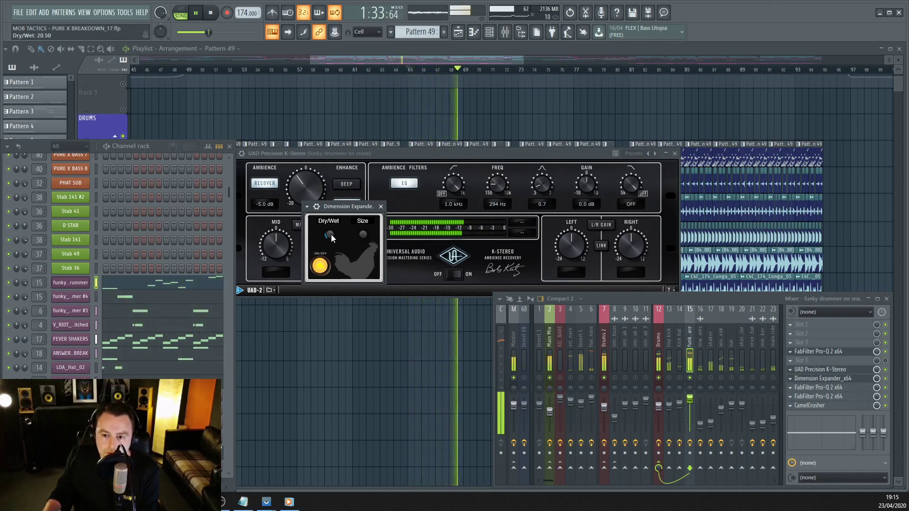
{"action": "key", "text": "space"}
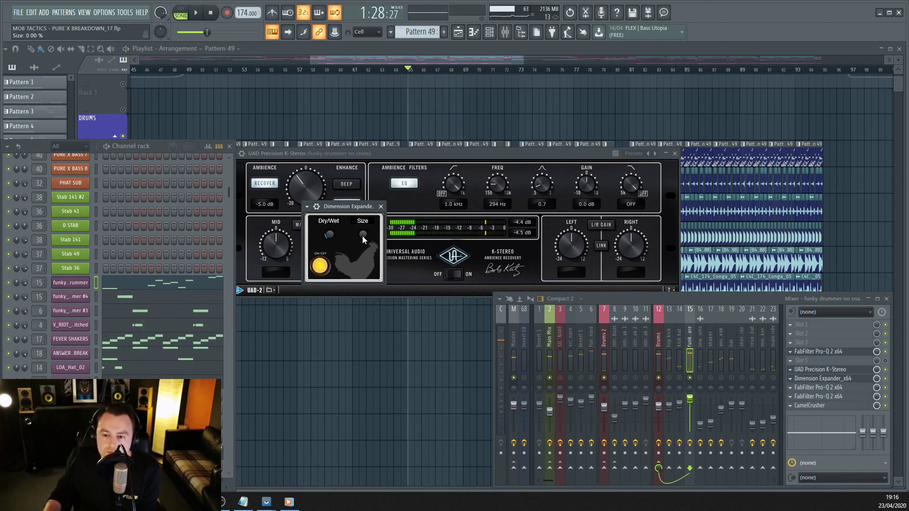
{"action": "left_click_drag", "start_coordinate": [365, 236], "coordinate": [365, 241]}
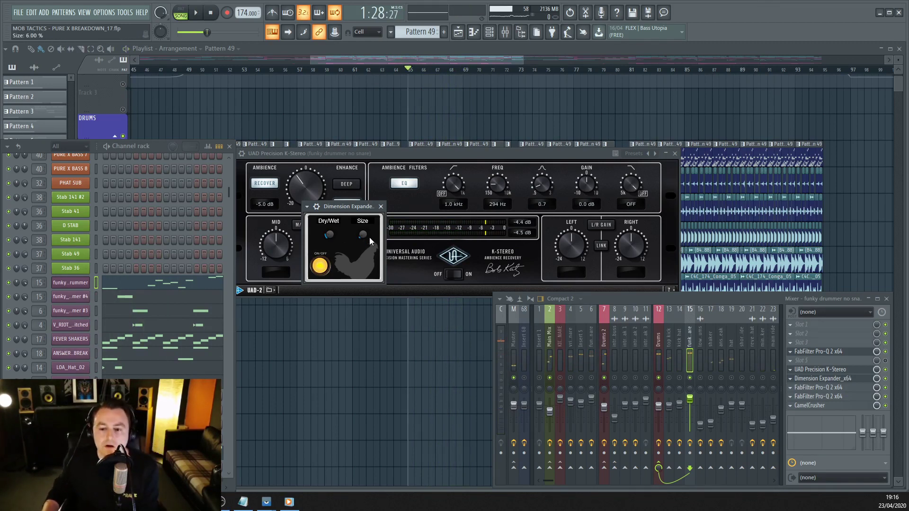
{"action": "left_click", "coordinate": [203, 15]}
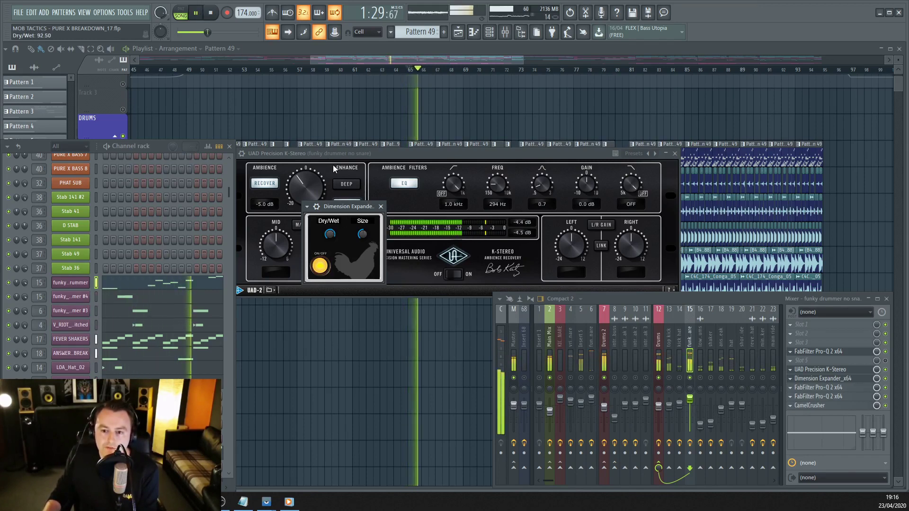
{"action": "mouse_move", "coordinate": [330, 234]}
{"action": "left_mouse_down"}
{"action": "mouse_move", "coordinate": [330, 265]}
{"action": "mouse_move", "coordinate": [343, 239]}
{"action": "left_mouse_up"}
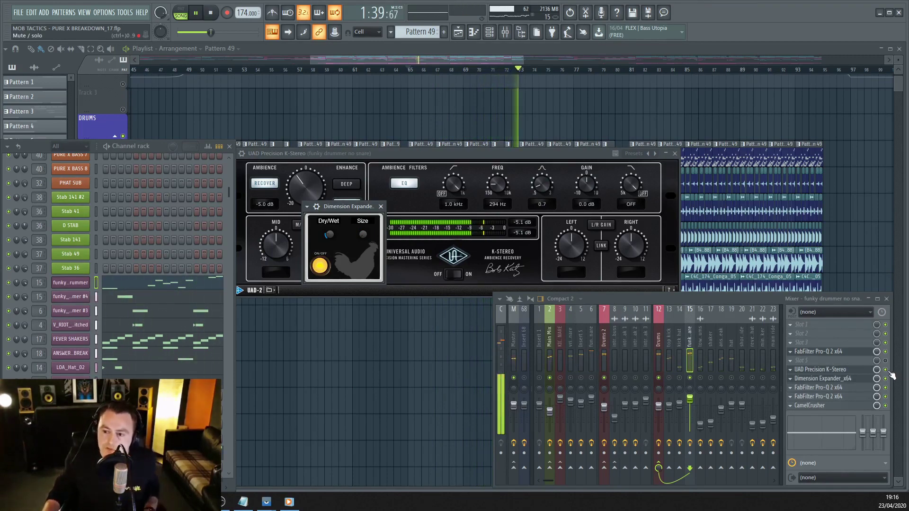
Step: Compare the break with the K-Stereo and Dimension Expander effects switched off and on, and stop playback
{"action": "left_click", "coordinate": [886, 370]}
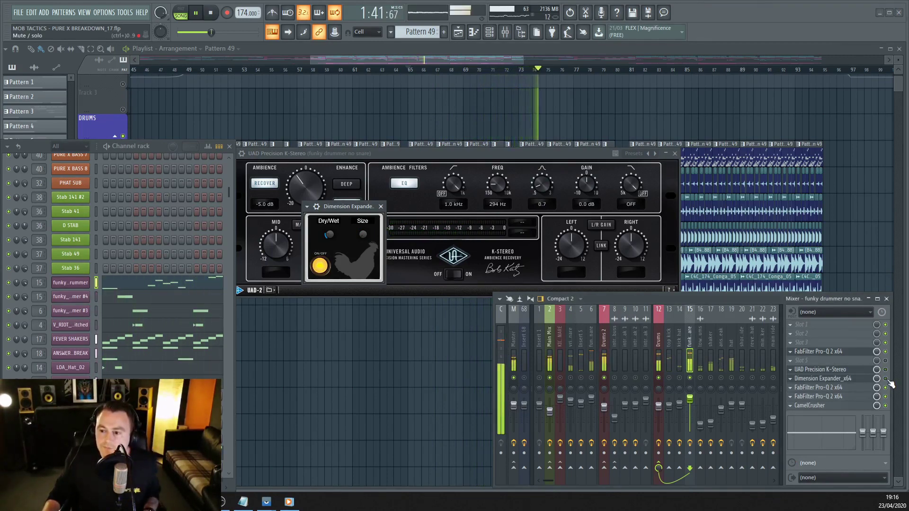
{"action": "left_click", "coordinate": [885, 370]}
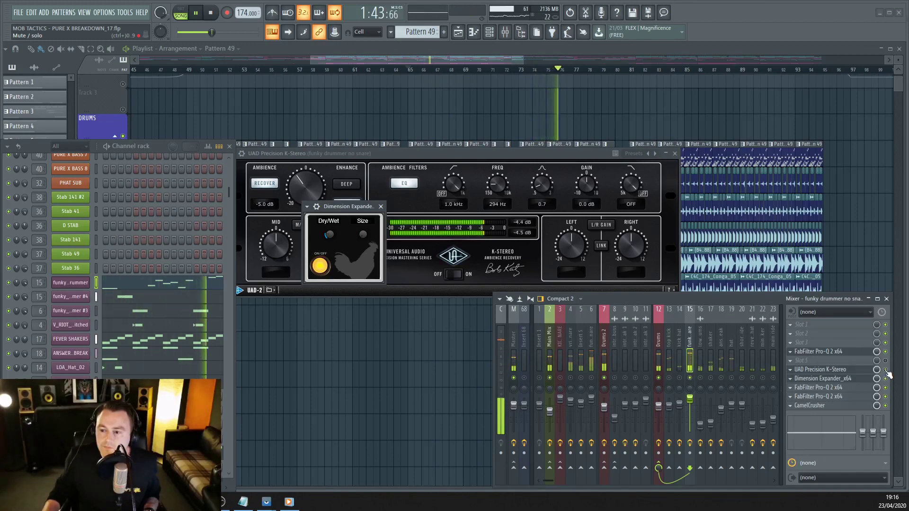
{"action": "left_click", "coordinate": [210, 13]}
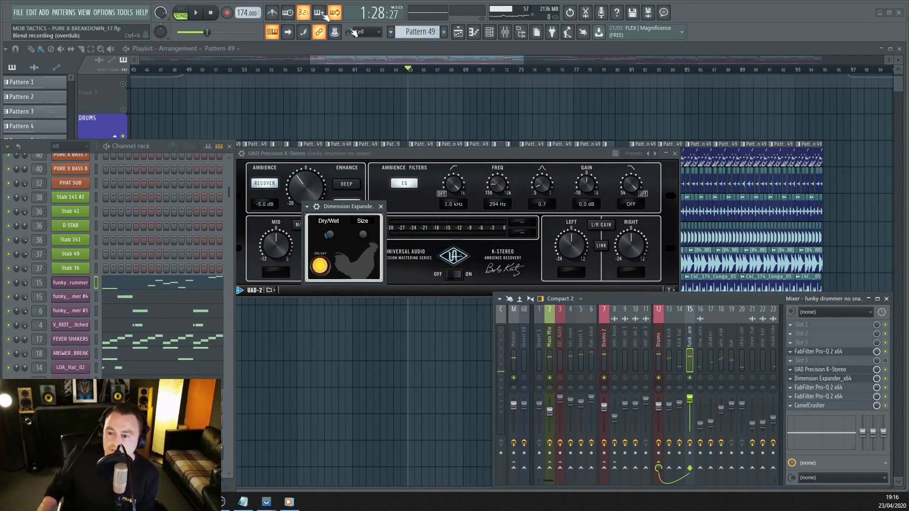
Step: Open the funky drummer insert's mid/side Pro-Q 2, the following Pro-Q 2 and the CamelCrusher for viewing
{"action": "left_click", "coordinate": [824, 351]}
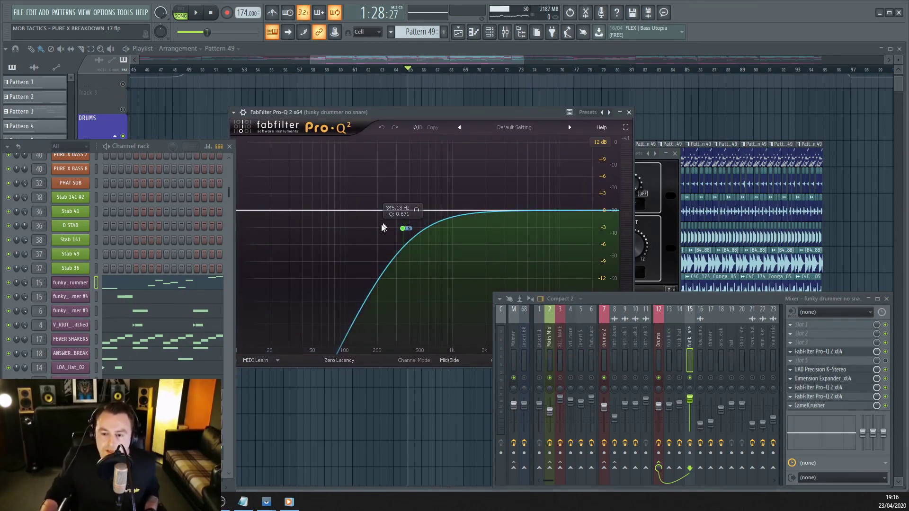
{"action": "left_click_drag", "start_coordinate": [426, 113], "coordinate": [447, 101]}
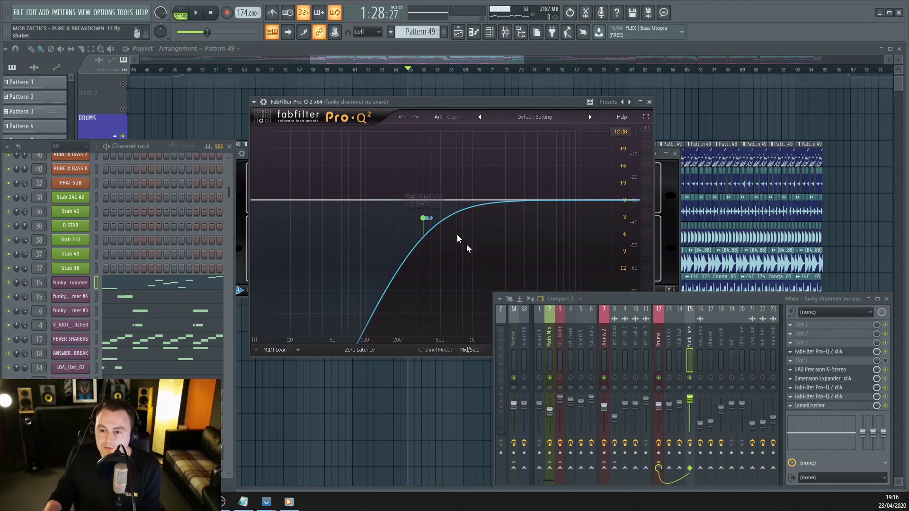
{"action": "left_click", "coordinate": [828, 398]}
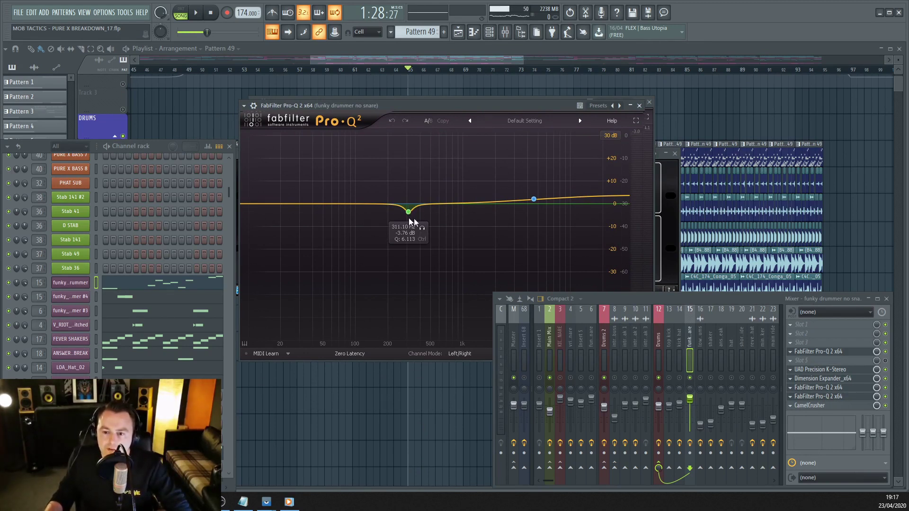
{"action": "left_click", "coordinate": [845, 407]}
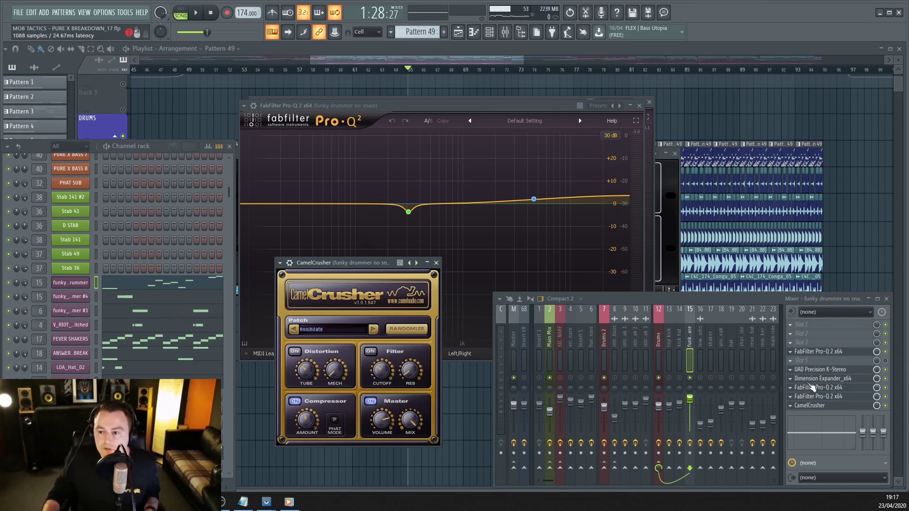
Step: Unsolo the funky drummer insert so all mixer tracks are active, and audition the V_RIOT_snare_fat_pitched channel
{"action": "scroll", "coordinate": [93, 269], "scroll_direction": "down", "scroll_amount": 3}
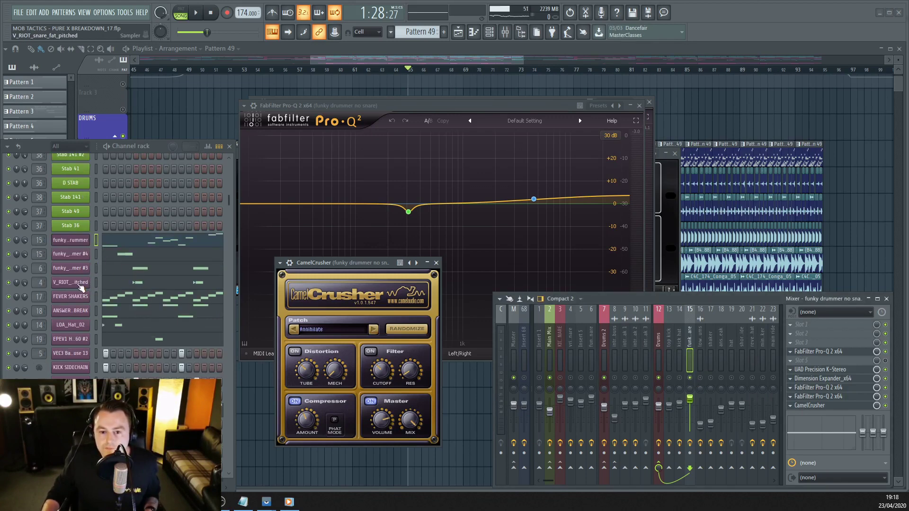
{"action": "right_click", "coordinate": [566, 379]}
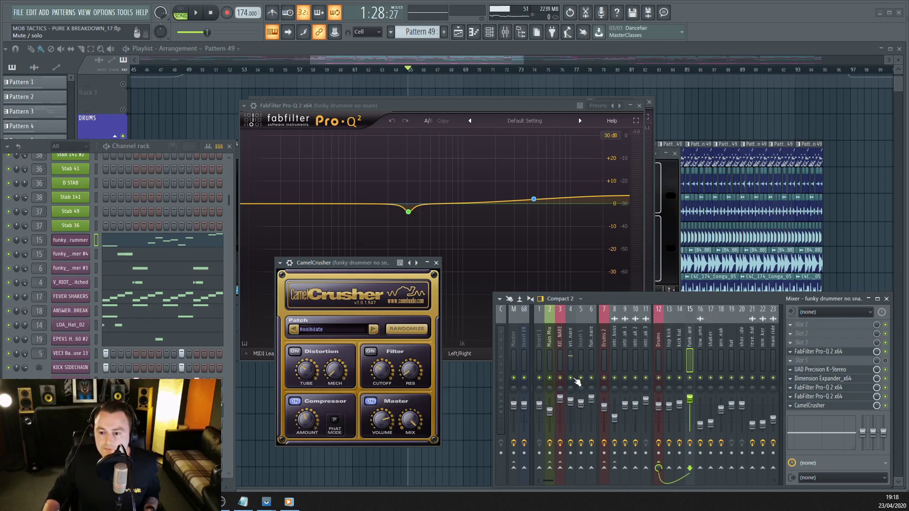
{"action": "left_click", "coordinate": [81, 283]}
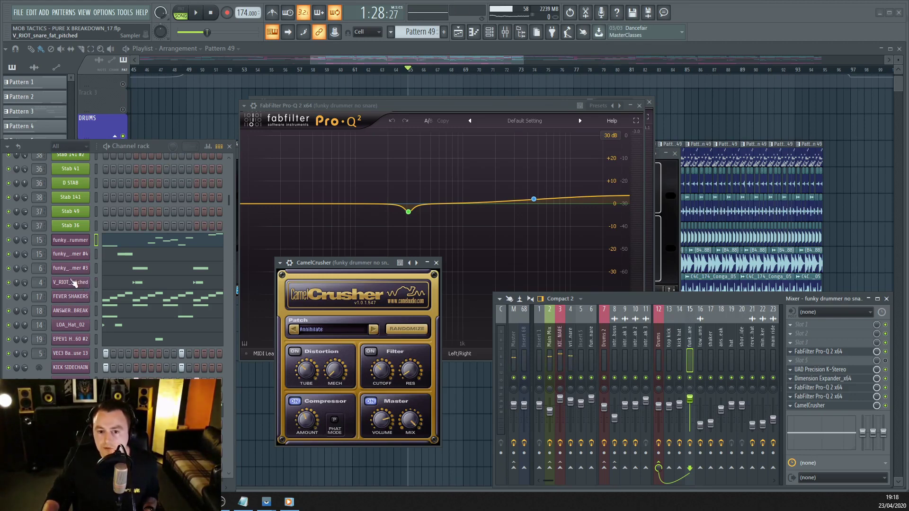
{"action": "right_click", "coordinate": [8, 268]}
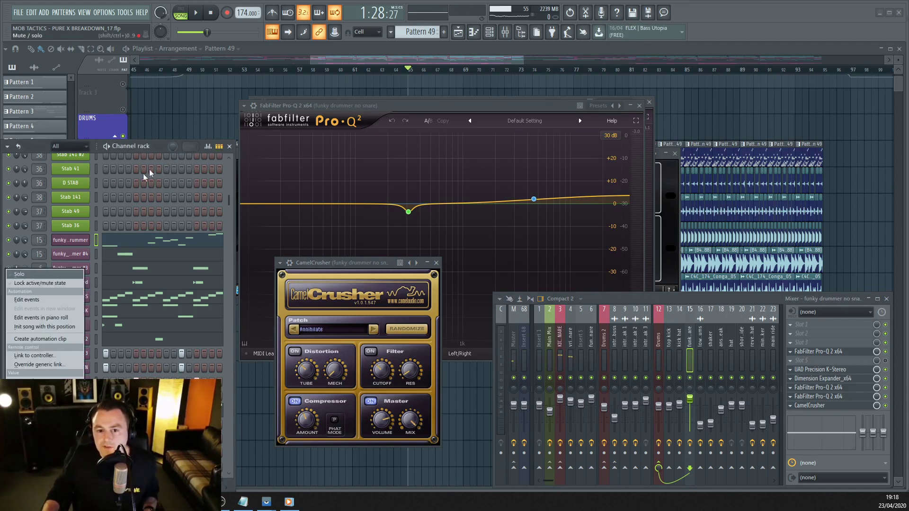
{"action": "key", "text": "Escape"}
Step: Solo mixer insert 6, switch insert 4 back on, and play the layered snares together before stopping
{"action": "right_click", "coordinate": [591, 377]}
{"action": "left_click", "coordinate": [571, 377]}
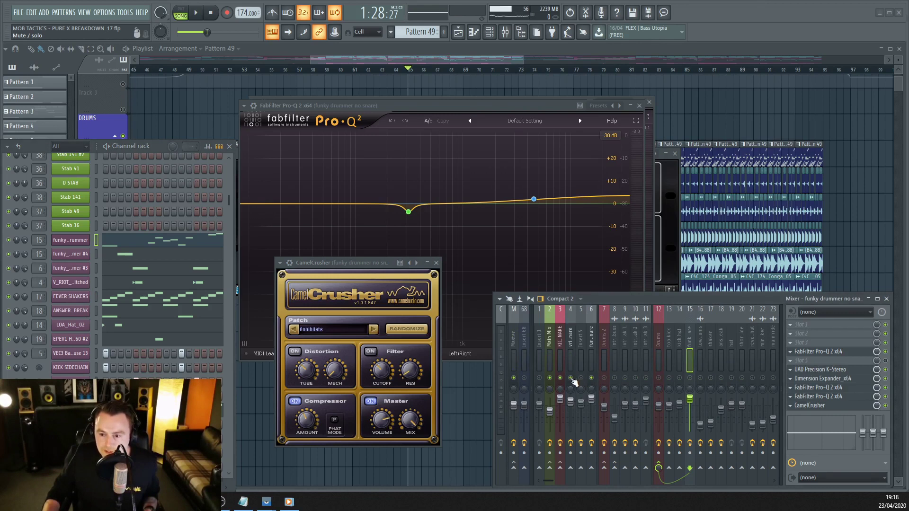
{"action": "key", "text": "space"}
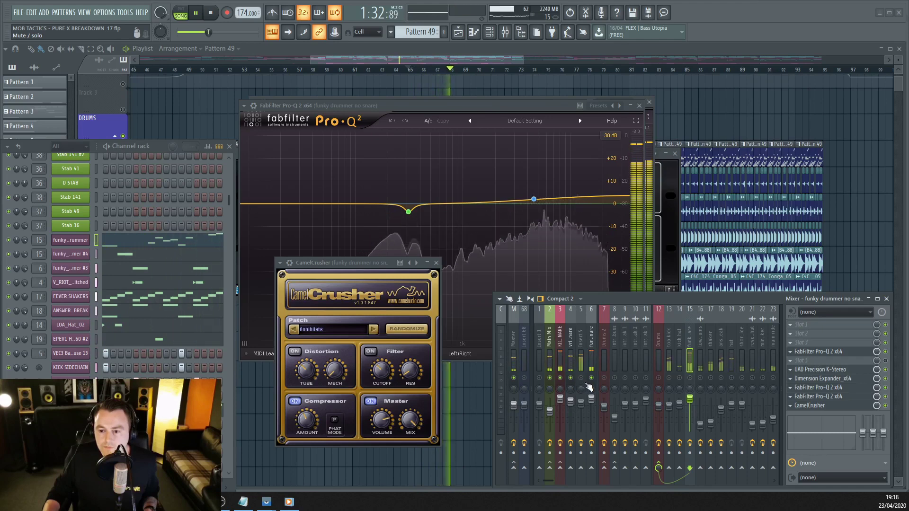
{"action": "key", "text": "space"}
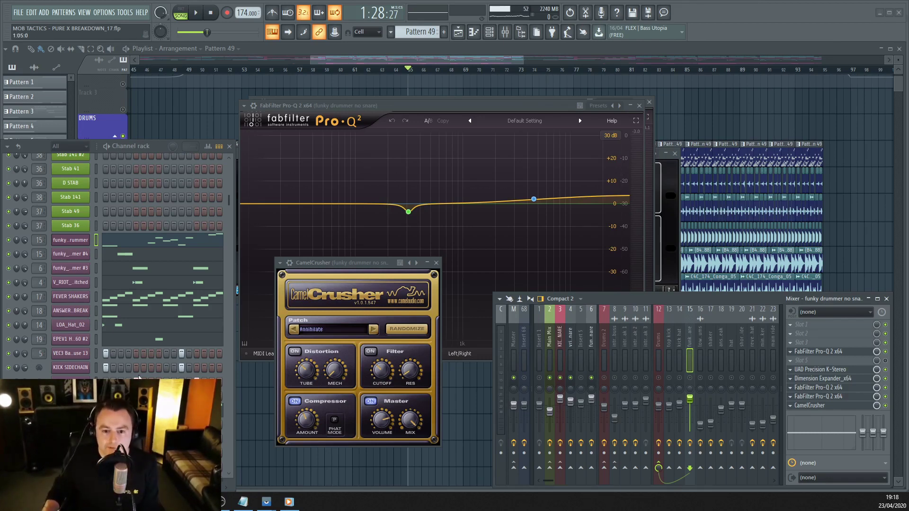
Step: Open the FEVER SHAKERS Slicex, solo shaker insert 17, and play its part in pattern mode before stopping
{"action": "left_click", "coordinate": [85, 300]}
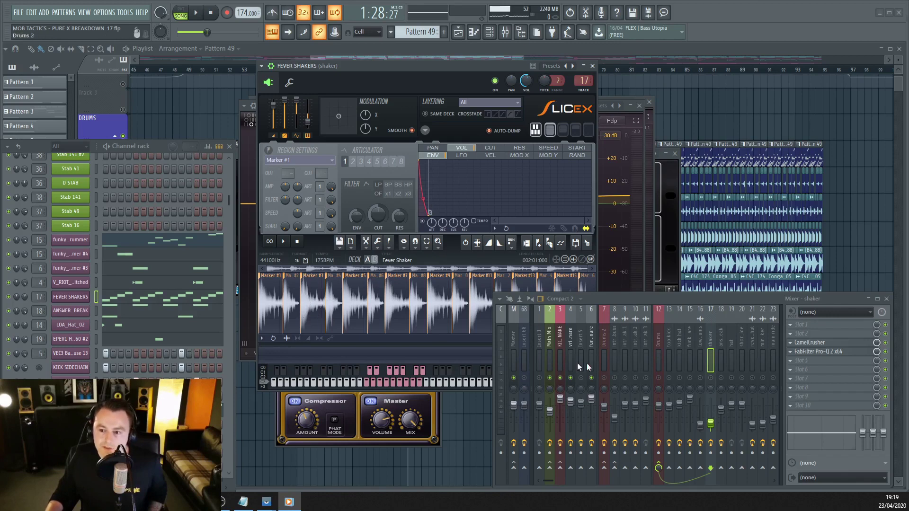
{"action": "left_click", "coordinate": [187, 12]}
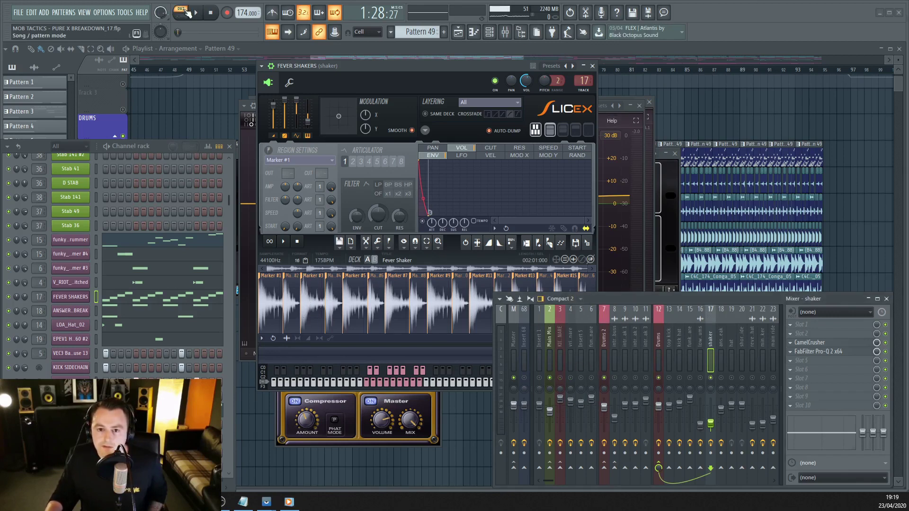
{"action": "left_click", "coordinate": [195, 12]}
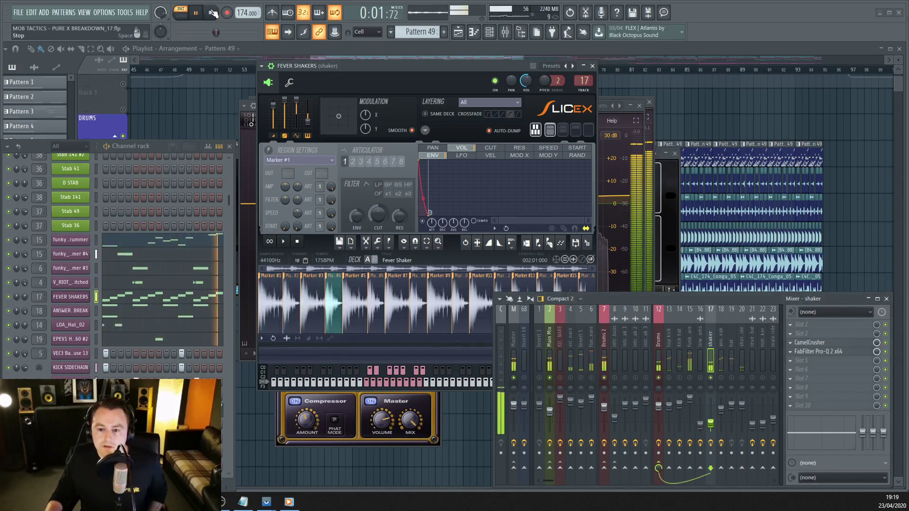
{"action": "left_click", "coordinate": [212, 13]}
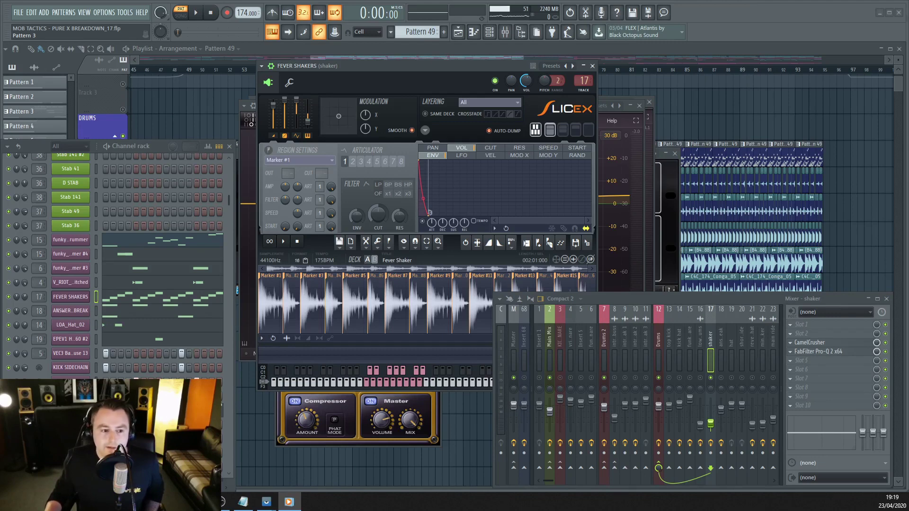
Step: Open the shaker insert's CamelCrusher and FabFilter Pro-Q 2, moving both windows into clear view
{"action": "left_click", "coordinate": [812, 342]}
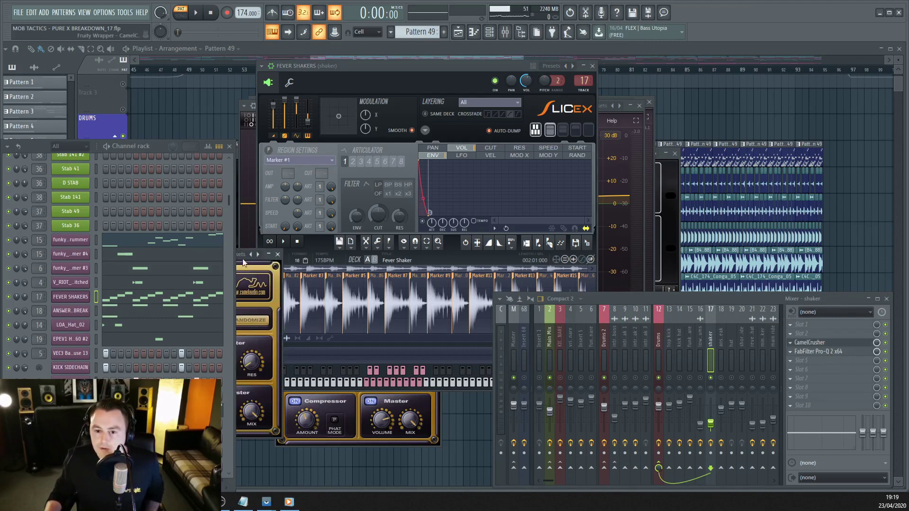
{"action": "left_click_drag", "start_coordinate": [243, 263], "coordinate": [377, 266]}
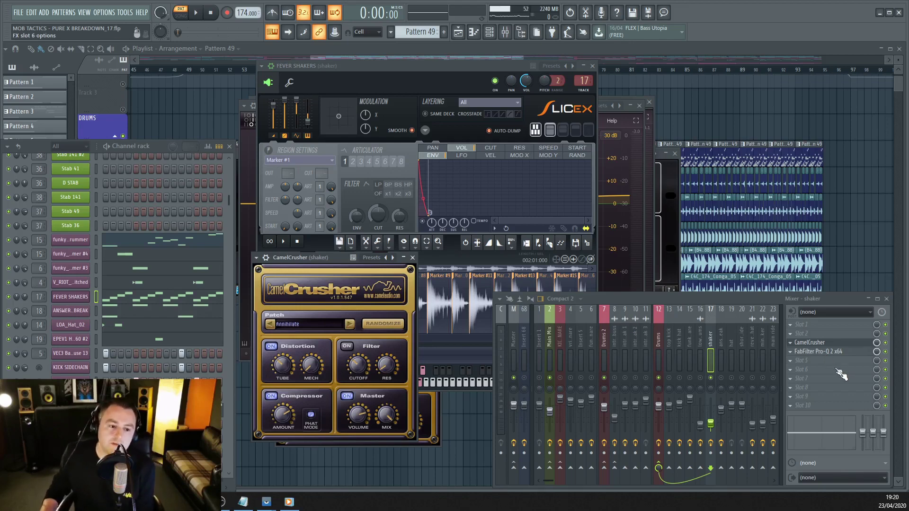
{"action": "left_click", "coordinate": [827, 352]}
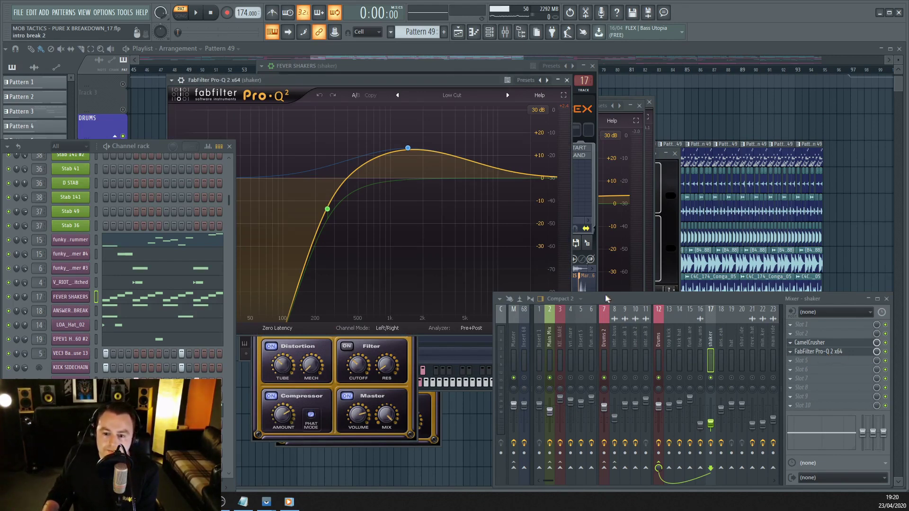
{"action": "left_click_drag", "start_coordinate": [402, 79], "coordinate": [522, 83]}
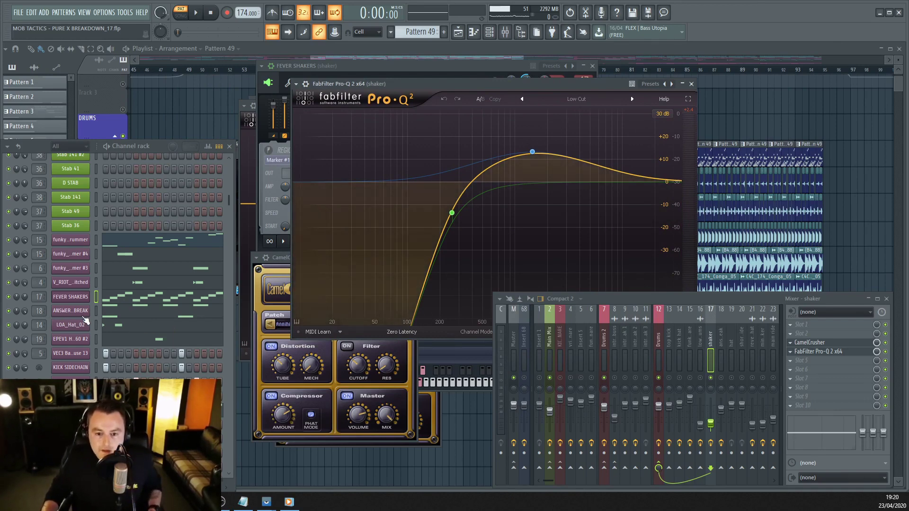
Step: Open the ANSWER JM BREAK Slicex and play its part within the full drum pattern before stopping
{"action": "left_click", "coordinate": [84, 315]}
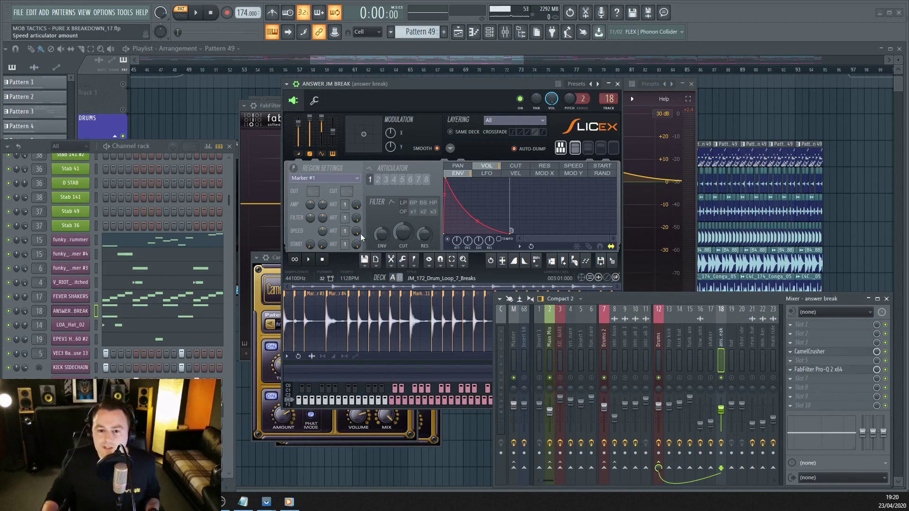
{"action": "left_click", "coordinate": [196, 14]}
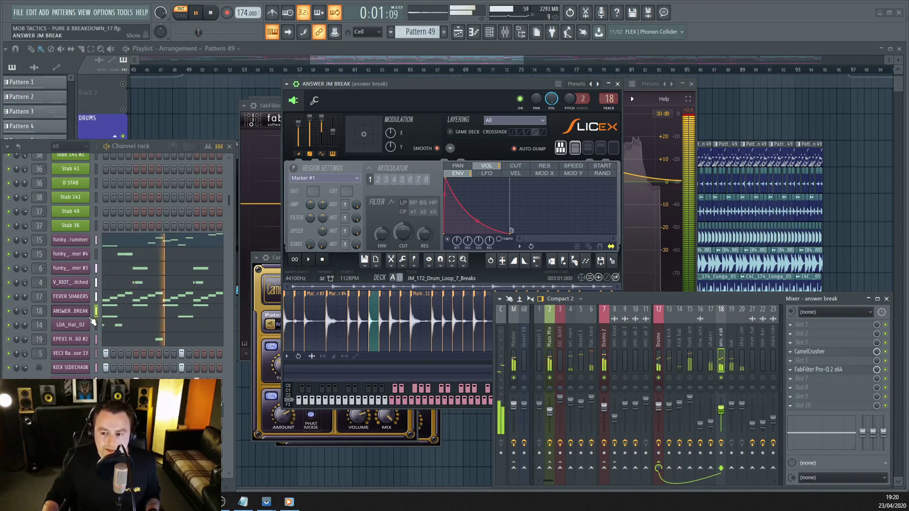
{"action": "left_click", "coordinate": [217, 14]}
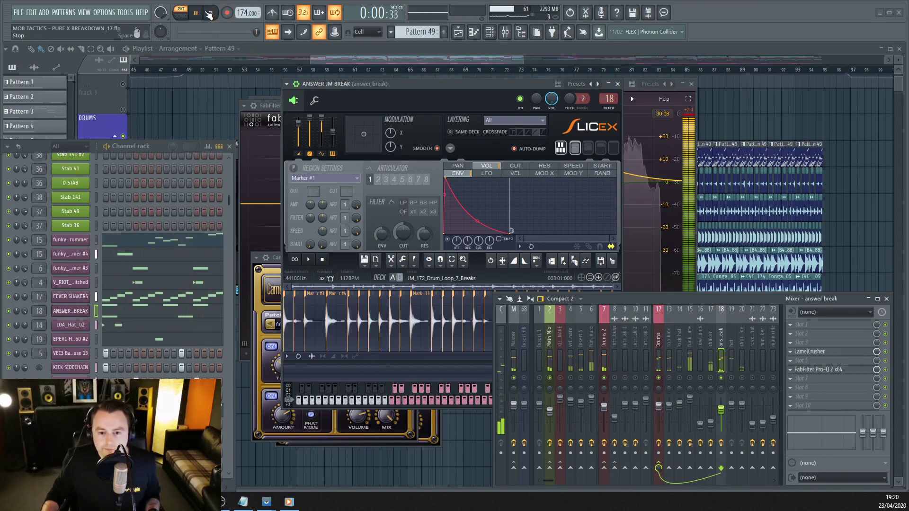
Step: Open LOA_Hat_02 with its insert's FabFilter Pro-Q, and open the EPEV1 Hat - 060 #2 sampler and play the pattern before stopping
{"action": "left_click", "coordinate": [76, 327]}
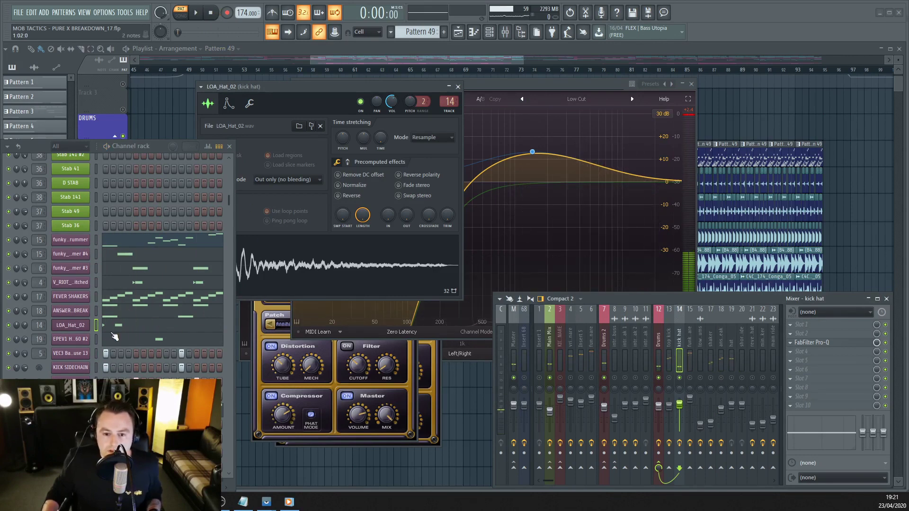
{"action": "left_click", "coordinate": [831, 344]}
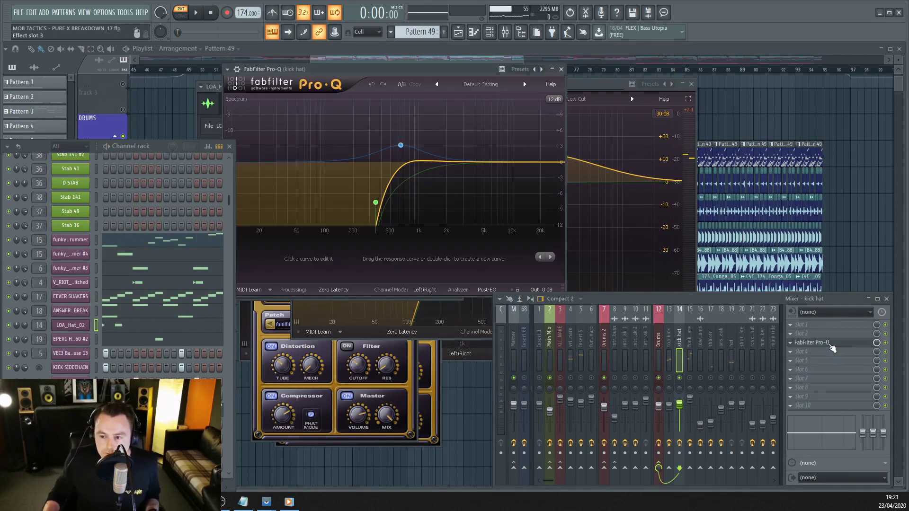
{"action": "left_click", "coordinate": [71, 340]}
{"action": "left_click_drag", "start_coordinate": [300, 98], "coordinate": [329, 98]}
{"action": "key", "text": "space"}
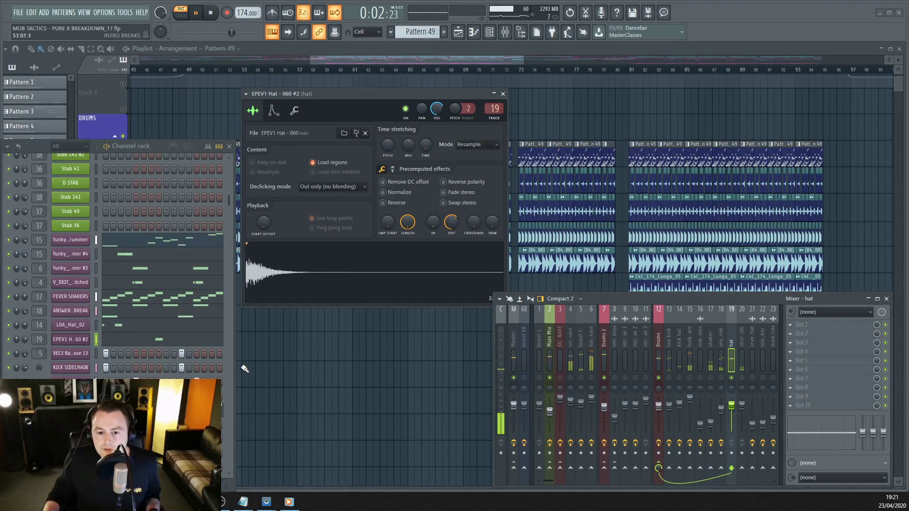
{"action": "key", "text": "space"}
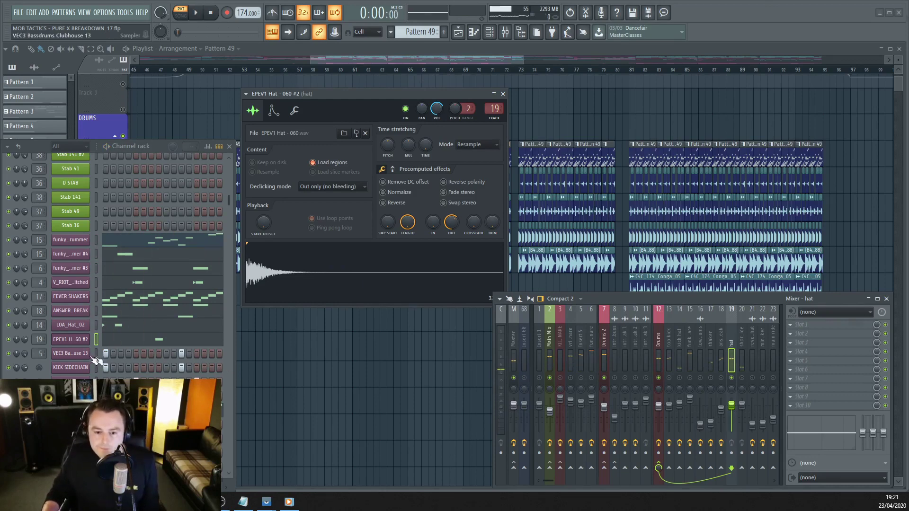
Step: Open and audition the VEC3 Bassdrums Clubhouse 13 sample, and inspect the FabFilter Pro-Q on insert 5 with its window moved into clear view
{"action": "left_click", "coordinate": [76, 353]}
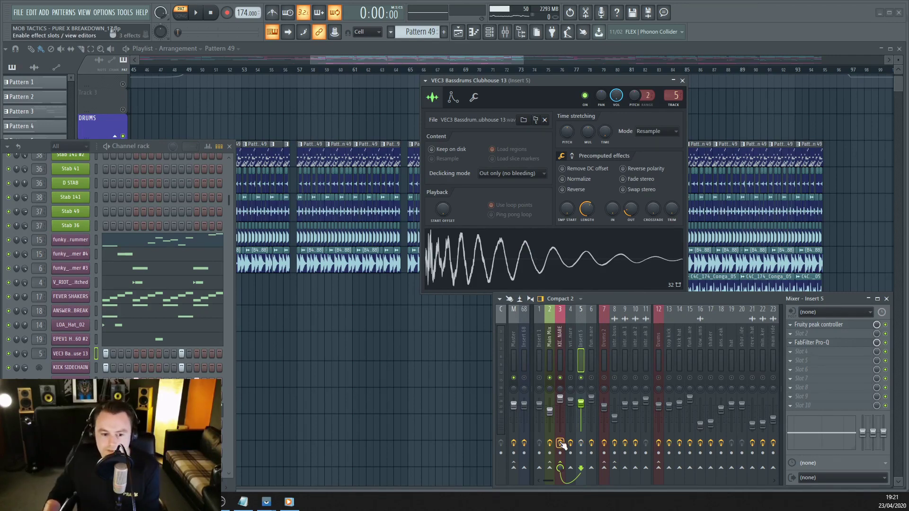
{"action": "left_click", "coordinate": [509, 261]}
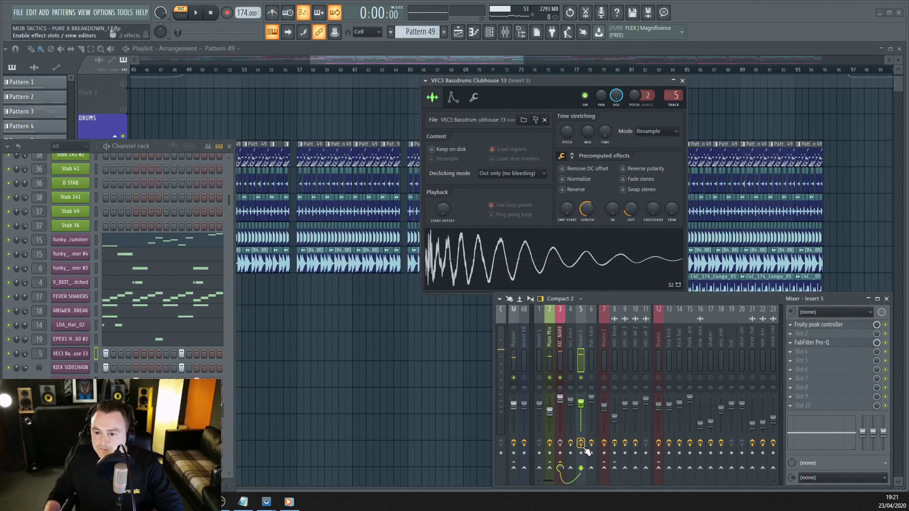
{"action": "left_click", "coordinate": [828, 344]}
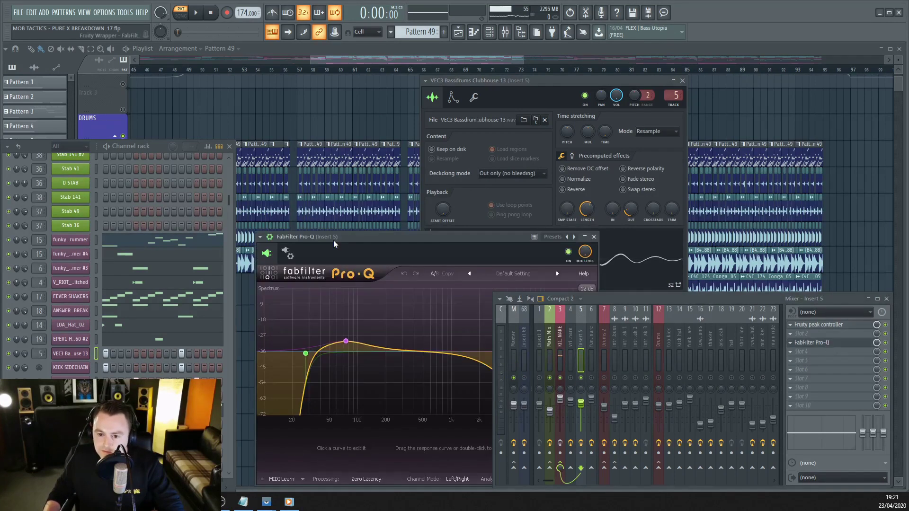
{"action": "left_click_drag", "start_coordinate": [333, 240], "coordinate": [320, 89]}
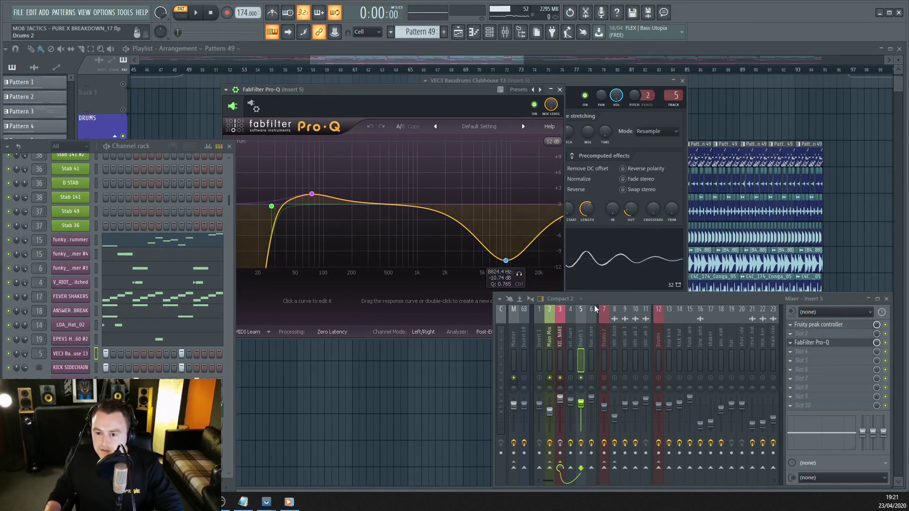
{"action": "left_click", "coordinate": [611, 254]}
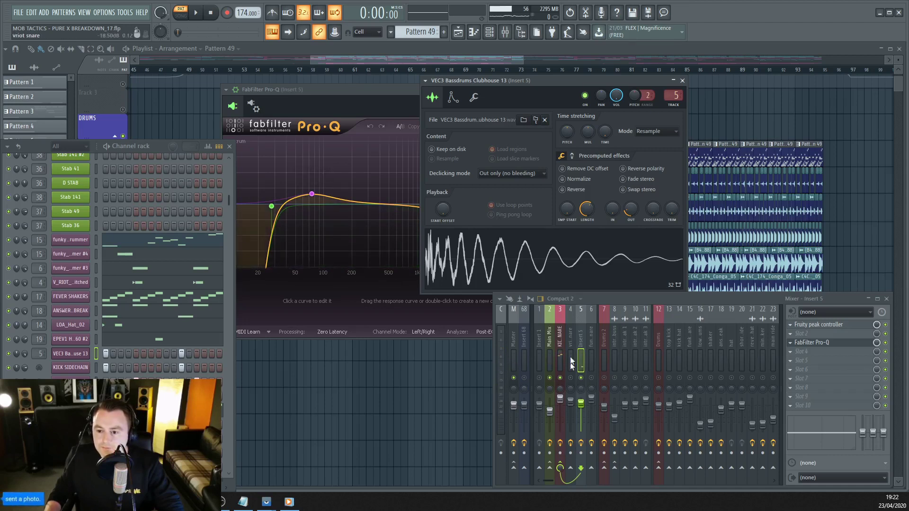
Step: Open CamelCrusher, FabFilter Saturn and UAD Ampex ATR-102 on the KICK & SNARE bus, arranging the windows to show their settings
{"action": "left_click", "coordinate": [560, 340]}
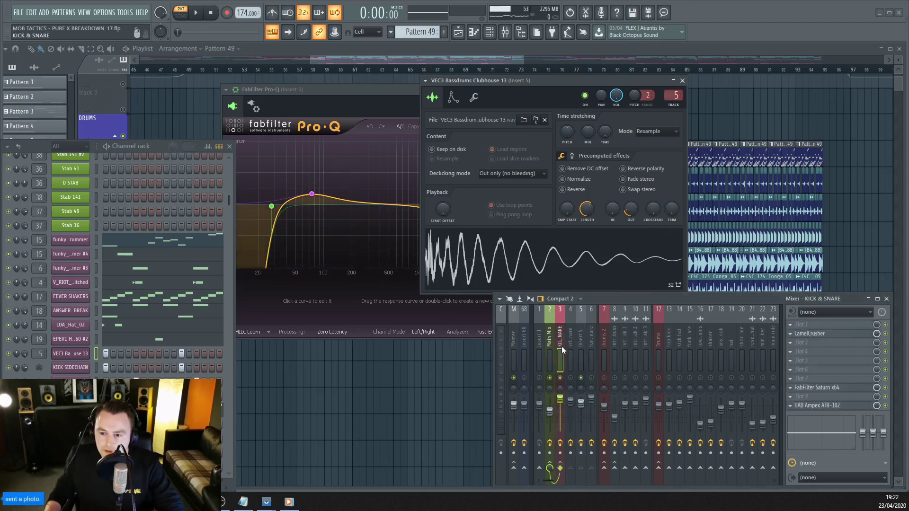
{"action": "left_click", "coordinate": [811, 335]}
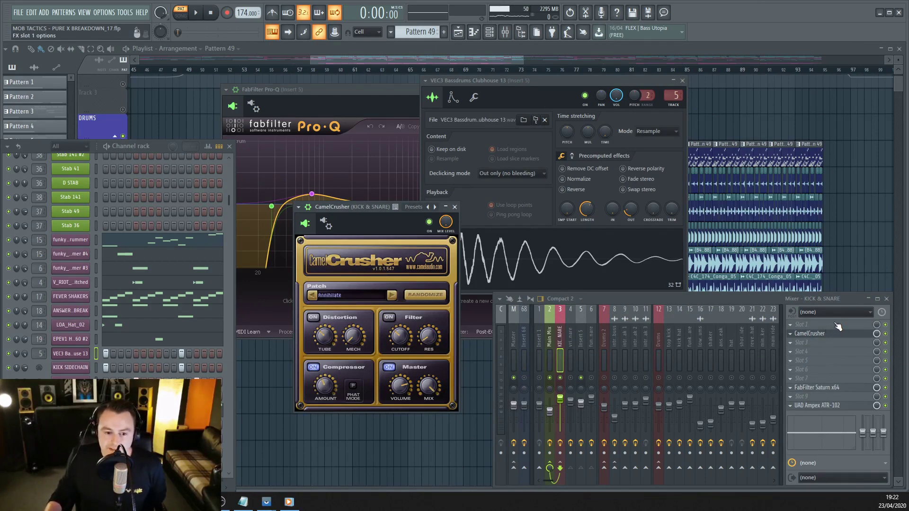
{"action": "left_click", "coordinate": [826, 388]}
{"action": "left_click_drag", "start_coordinate": [379, 166], "coordinate": [449, 97]}
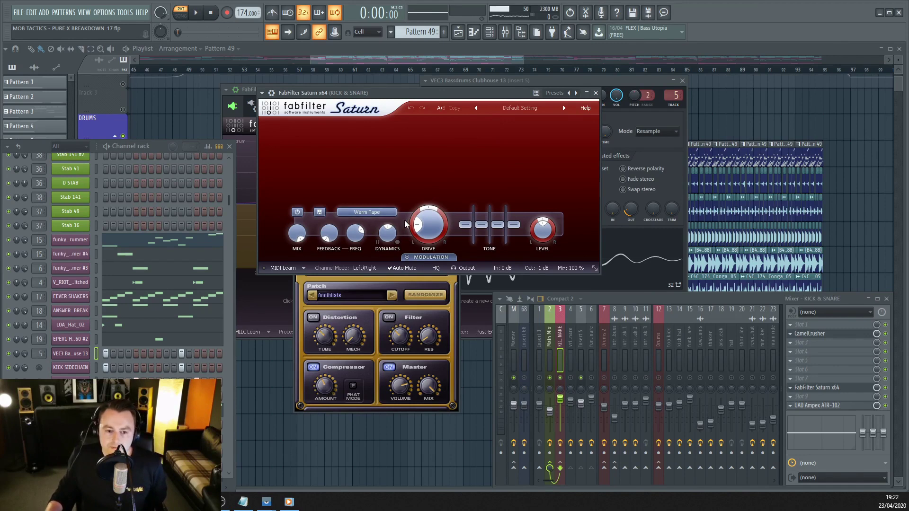
{"action": "mouse_move", "coordinate": [429, 223]}
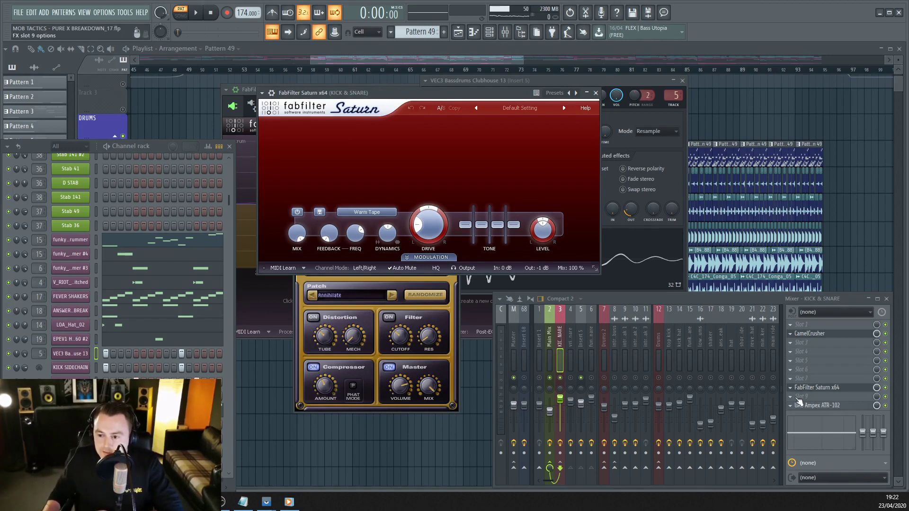
{"action": "left_click", "coordinate": [826, 407]}
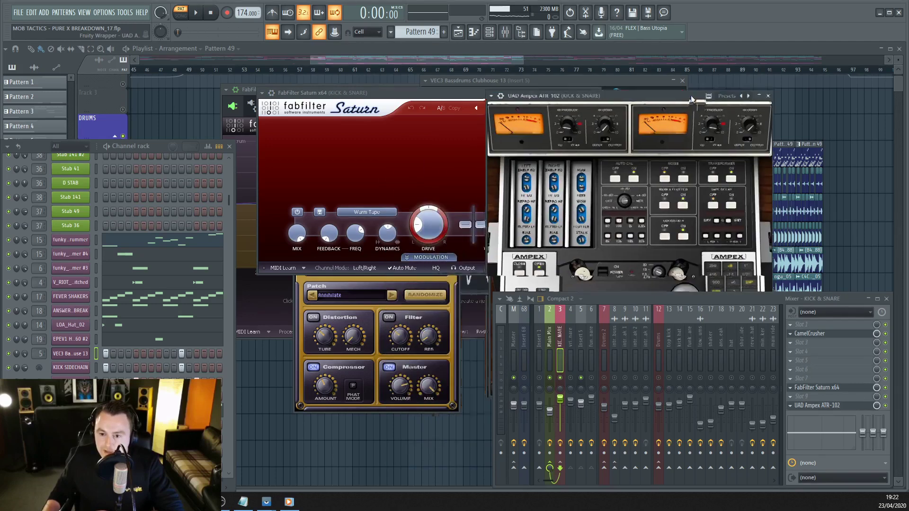
{"action": "left_click_drag", "start_coordinate": [682, 93], "coordinate": [439, 96]}
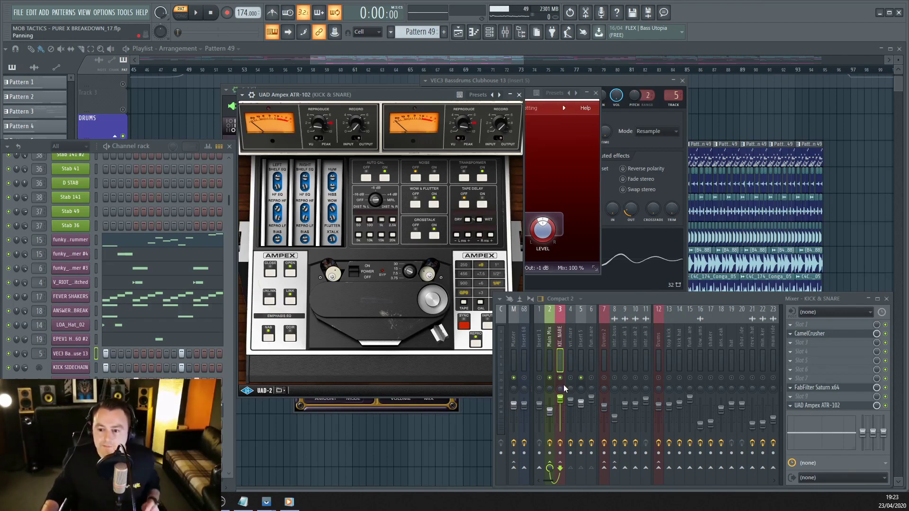
Step: Enable inserts 4 and 6 alongside kick insert 5, and play the layered kick and snares together before stopping
{"action": "left_click", "coordinate": [581, 378]}
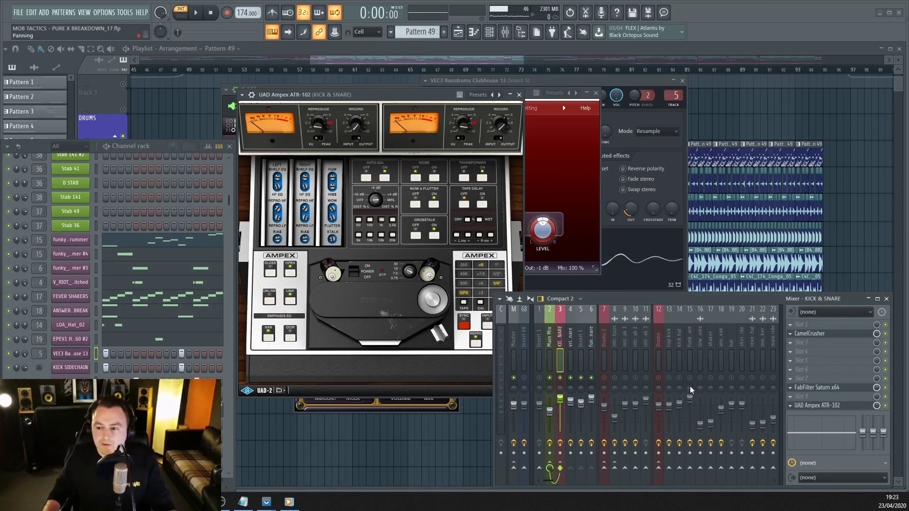
{"action": "left_click", "coordinate": [197, 14]}
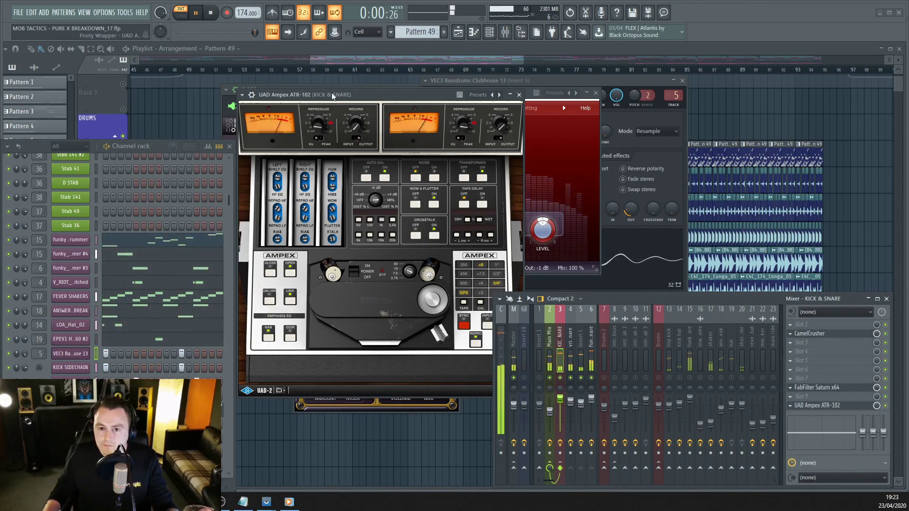
{"action": "left_click", "coordinate": [211, 13]}
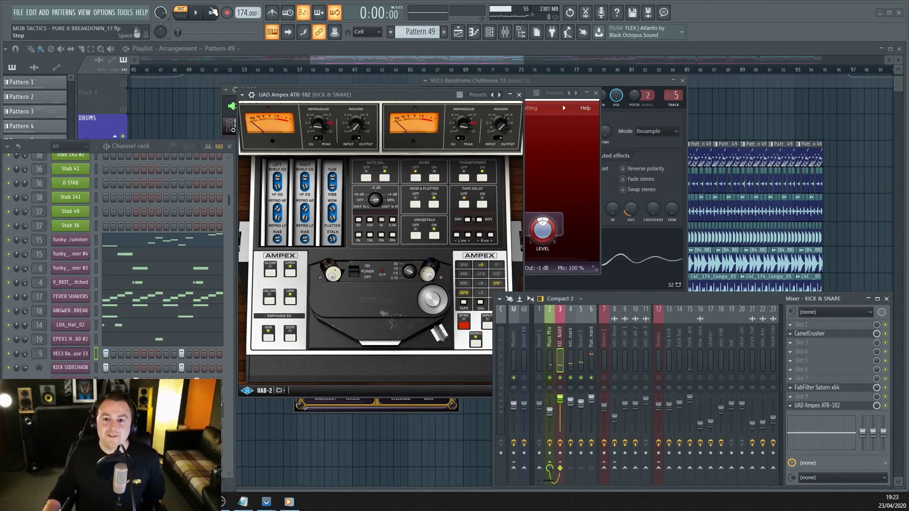
Step: Audition the EACV2KI Loop channel and open the FabFilter Pro-Q 2 on the top kick insert
{"action": "scroll", "coordinate": [138, 311], "scroll_direction": "down", "scroll_amount": 2}
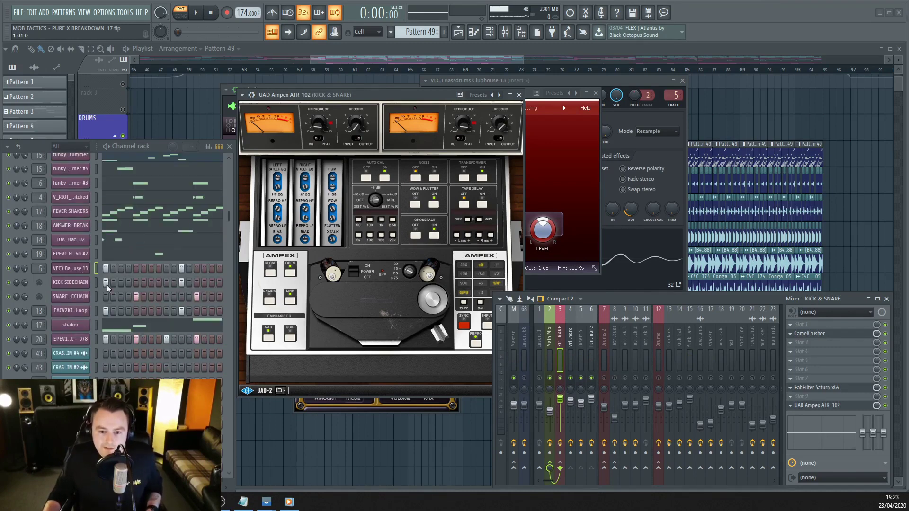
{"action": "left_click", "coordinate": [88, 316]}
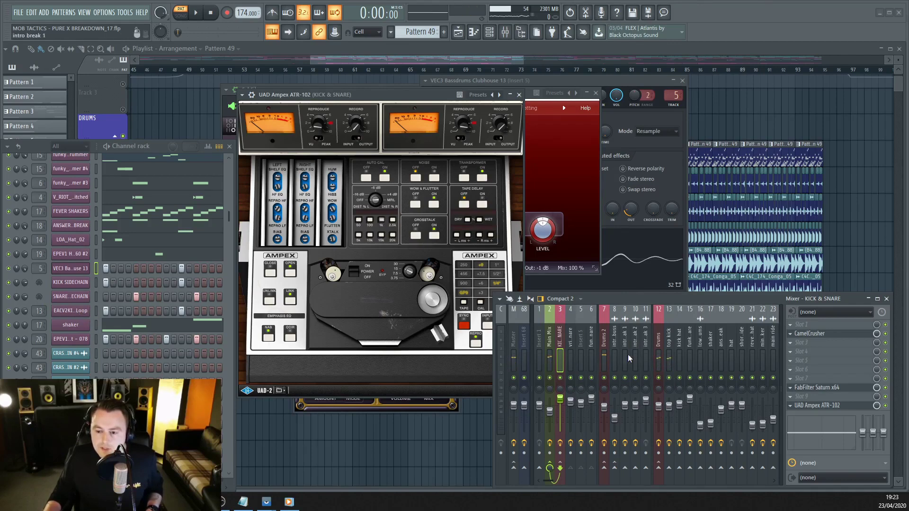
{"action": "left_click", "coordinate": [670, 345]}
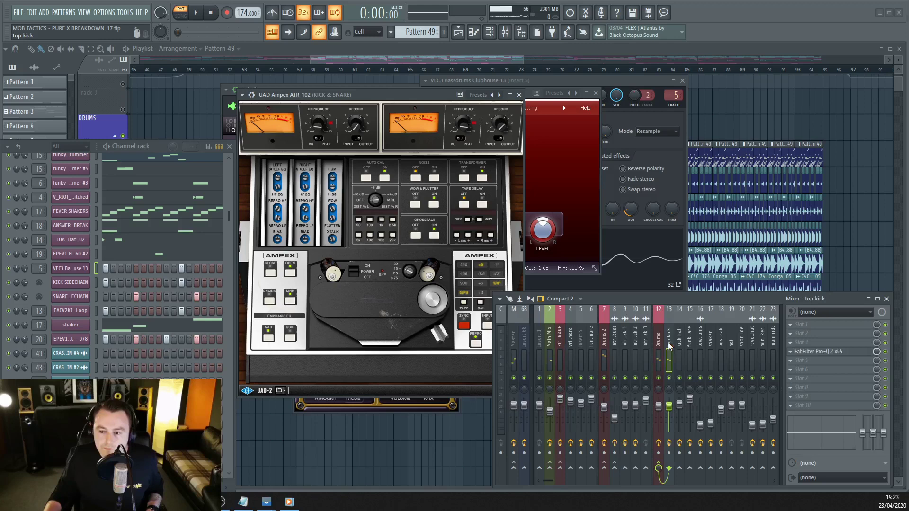
{"action": "left_click", "coordinate": [843, 352]}
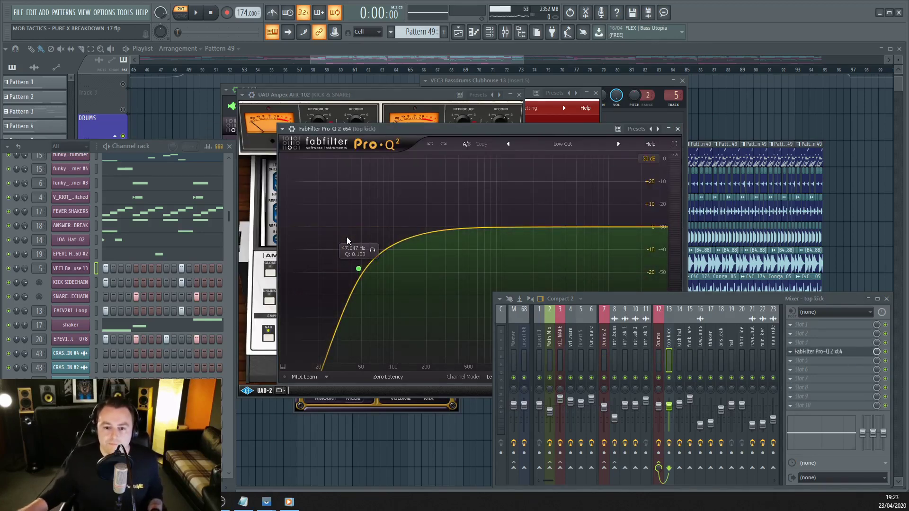
Step: Select the separate shaker channel, solo mixer insert 17, and play the pattern before stopping
{"action": "scroll", "coordinate": [126, 265], "scroll_direction": "up", "scroll_amount": 3}
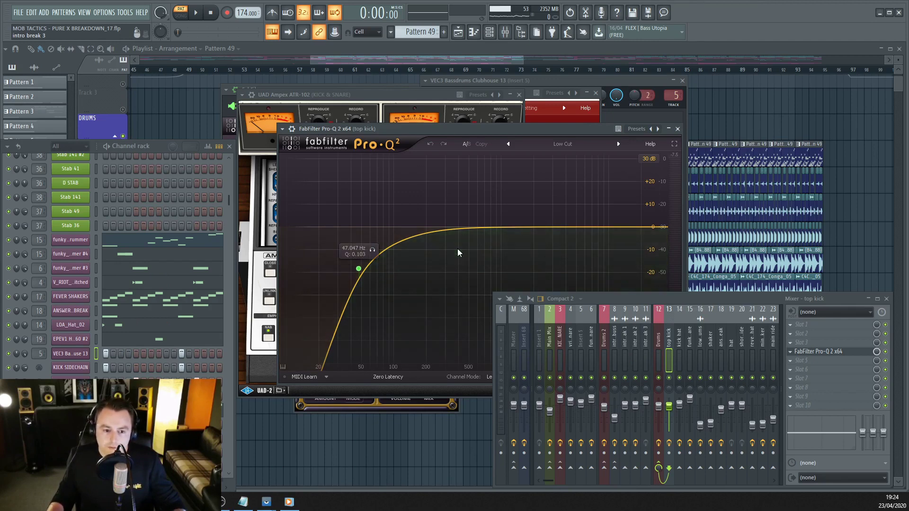
{"action": "scroll", "coordinate": [132, 331], "scroll_direction": "down", "scroll_amount": 3}
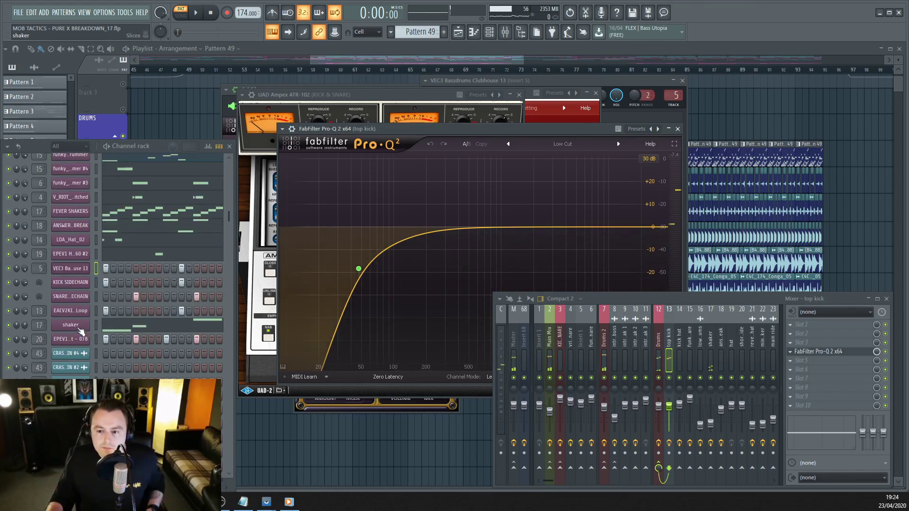
{"action": "left_click", "coordinate": [96, 325]}
{"action": "right_click", "coordinate": [711, 377]}
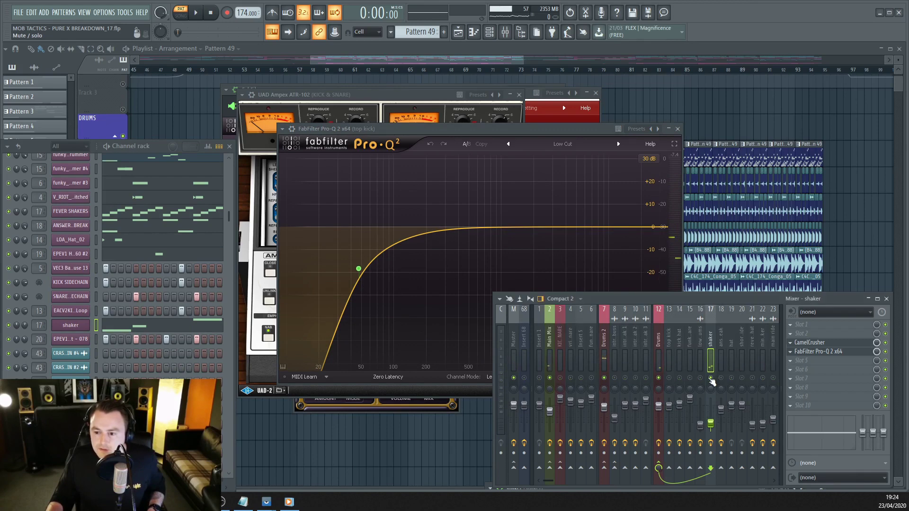
{"action": "key", "text": "space"}
{"action": "key", "text": "space"}
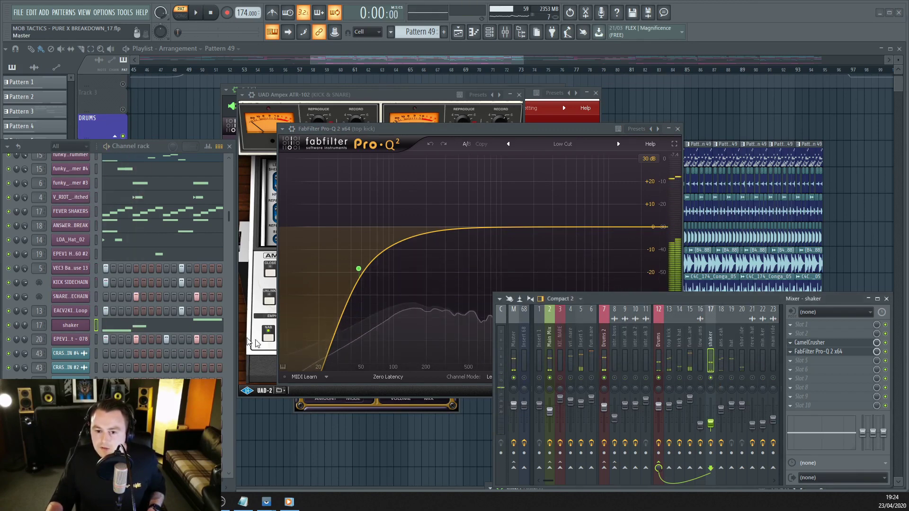
Step: Play the pattern, unsolo insert 20 to hear all drums together, and bring the playlist into clear view before stopping
{"action": "key", "text": "space"}
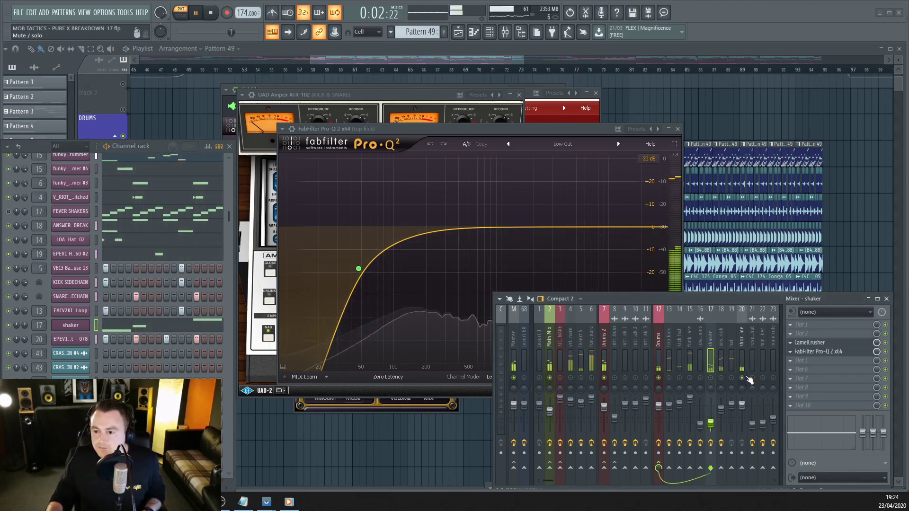
{"action": "right_click", "coordinate": [742, 377]}
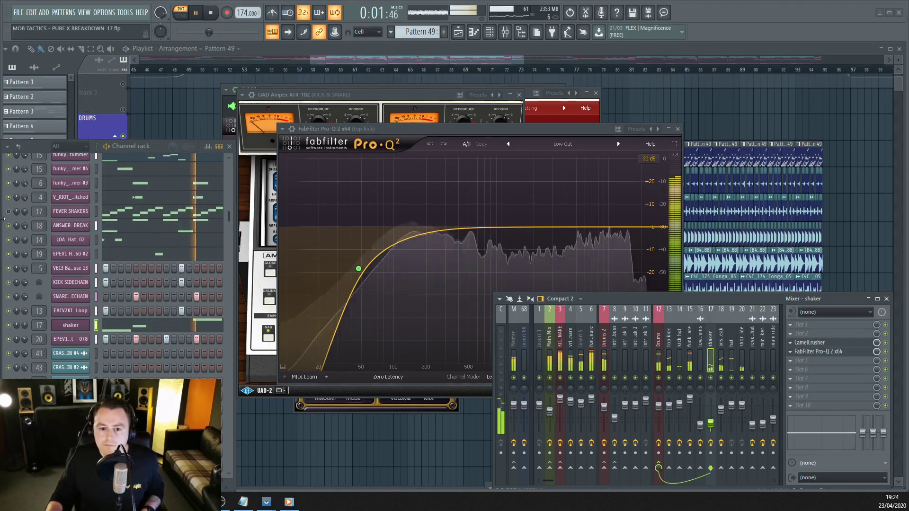
{"action": "scroll", "coordinate": [191, 333], "scroll_direction": "up", "scroll_amount": 3}
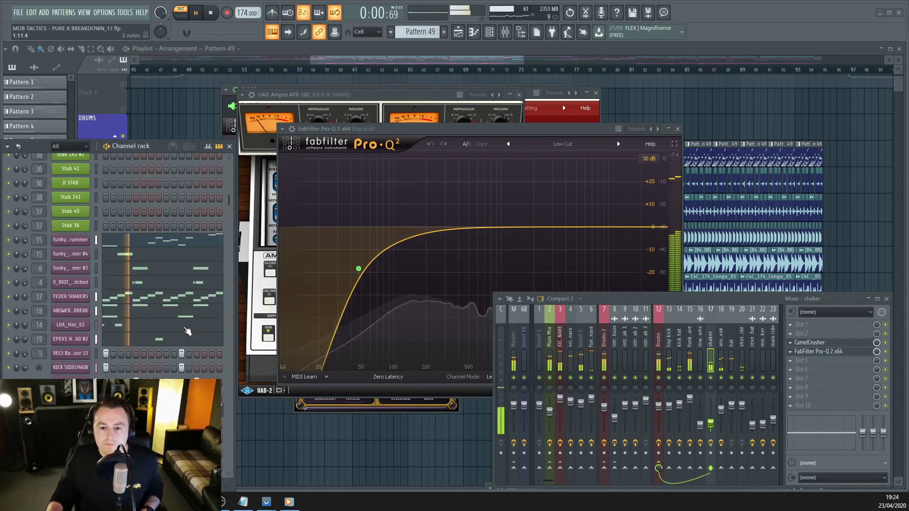
{"action": "left_click", "coordinate": [438, 58]}
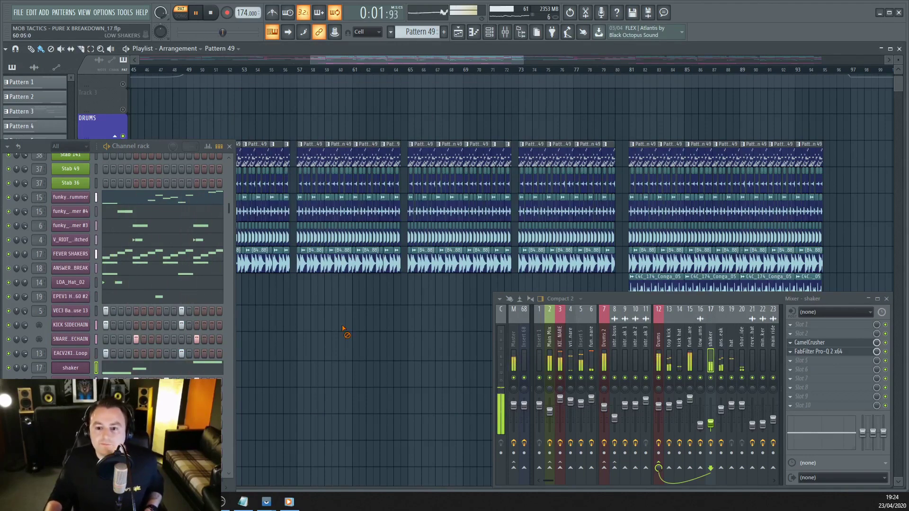
{"action": "key", "text": "space"}
Step: Close the channel rack and bring the drum tracks' first section from bar 49 into clear view with their names
{"action": "scroll", "coordinate": [405, 285], "scroll_direction": "down", "scroll_amount": 2}
{"action": "scroll", "coordinate": [264, 236], "scroll_direction": "up", "scroll_amount": 6}
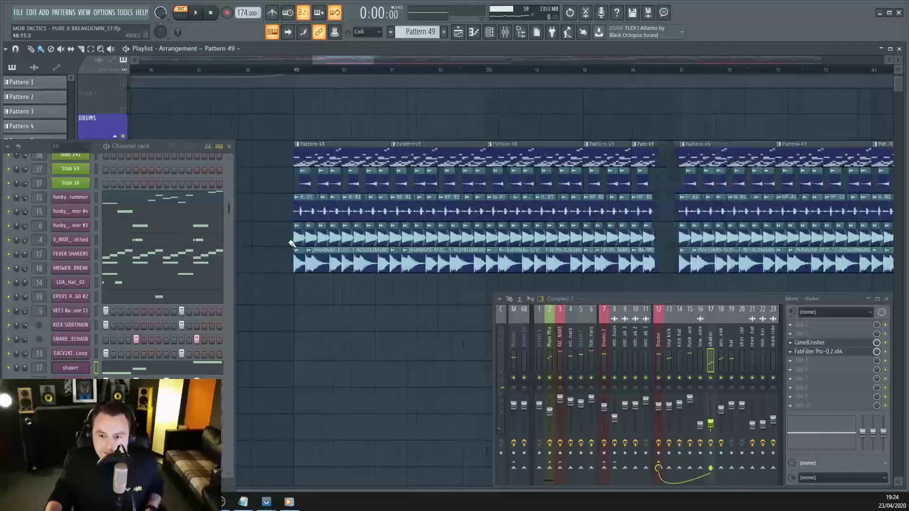
{"action": "scroll", "coordinate": [288, 238], "scroll_direction": "up", "scroll_amount": 1}
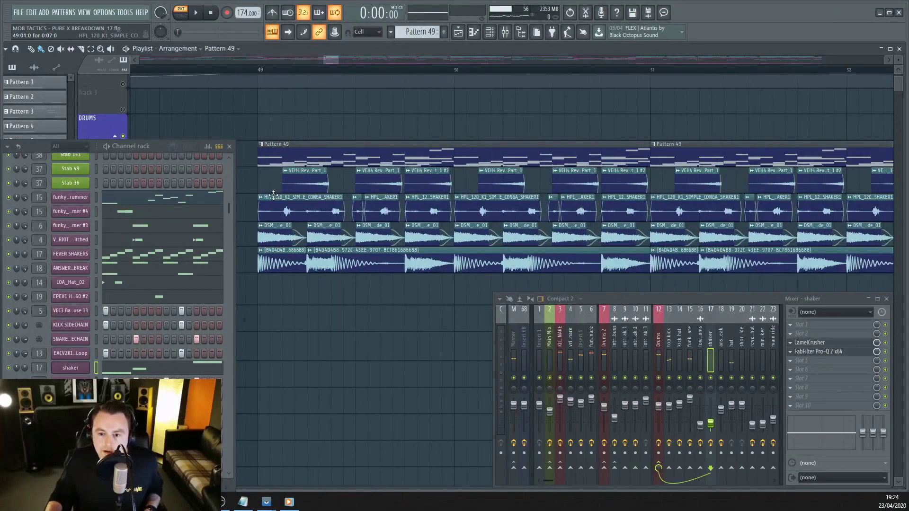
{"action": "scroll", "coordinate": [285, 199], "scroll_direction": "up", "scroll_amount": 1}
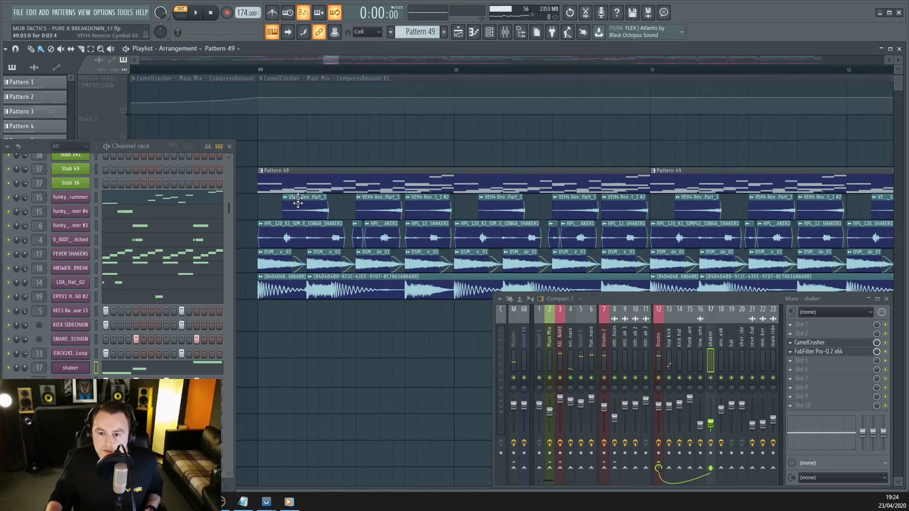
{"action": "left_click", "coordinate": [229, 146]}
{"action": "scroll", "coordinate": [227, 227], "scroll_direction": "down", "scroll_amount": 4}
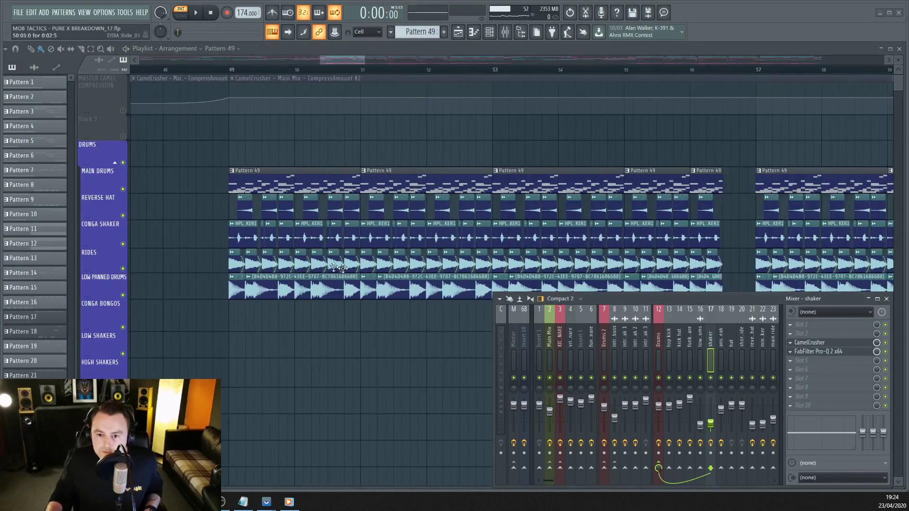
Step: Play the arrangement from bar 49, soloing the REVERSE HAT, CONGA SHAKER and RIDES tracks one after another
{"action": "left_click", "coordinate": [123, 216], "text": "ctrl"}
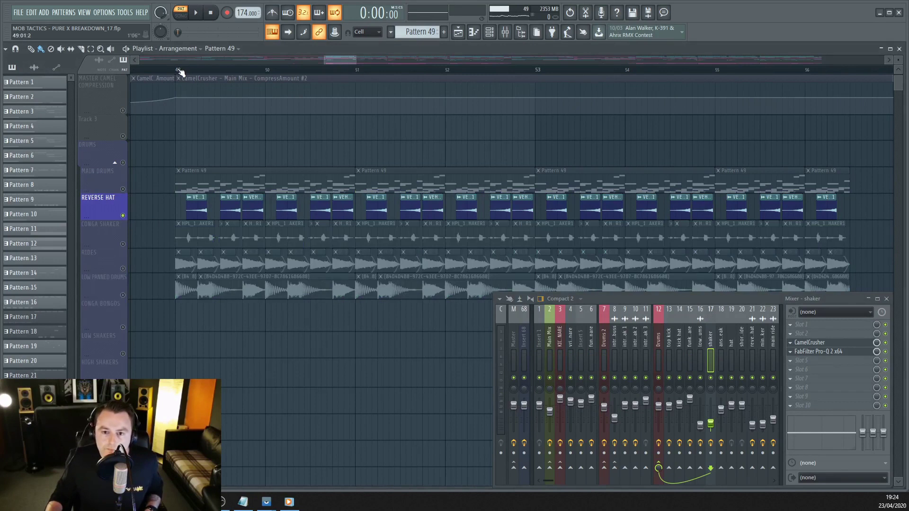
{"action": "left_click", "coordinate": [179, 70]}
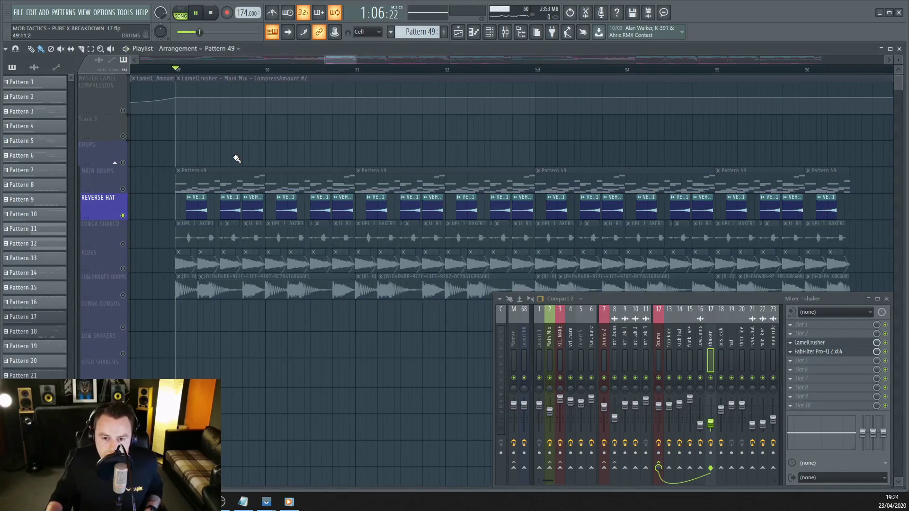
{"action": "left_click", "coordinate": [124, 244], "text": "ctrl"}
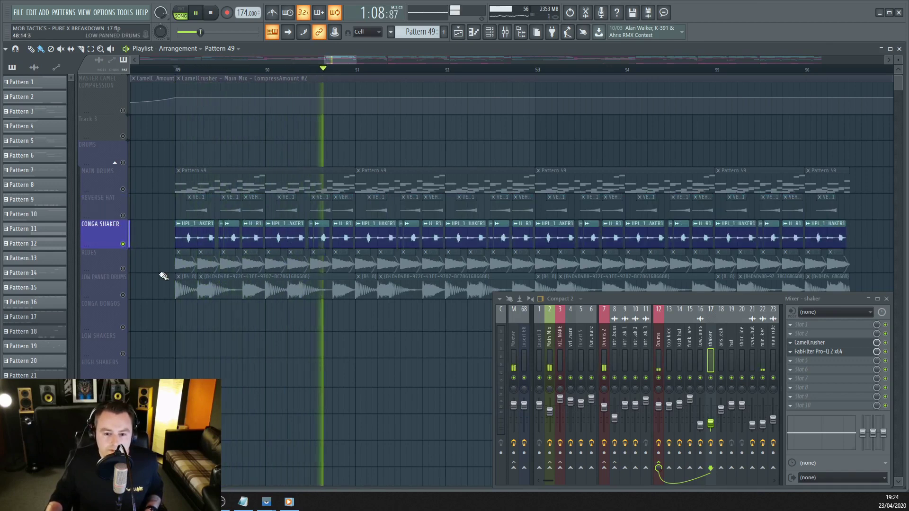
{"action": "left_click", "coordinate": [123, 269], "text": "ctrl"}
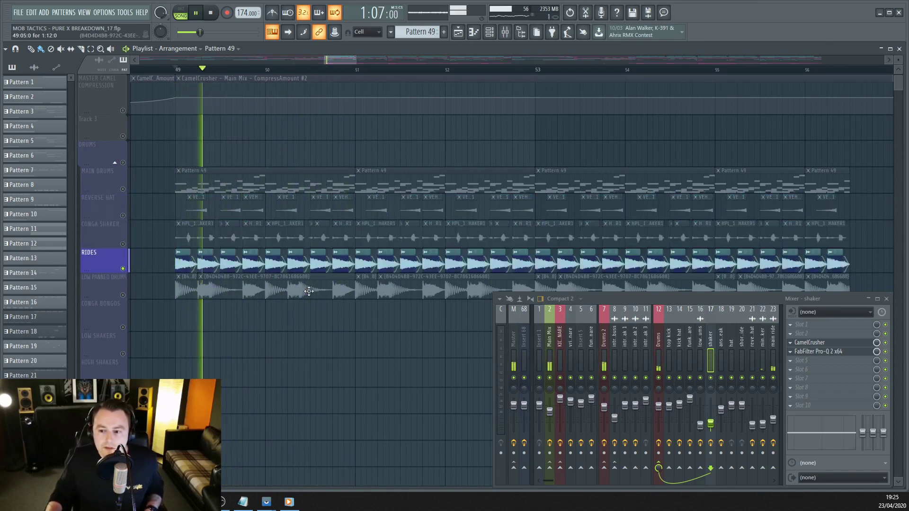
Step: Select the main ride mixer insert 23 to show its effects chain, and stop playback
{"action": "scroll", "coordinate": [644, 345], "scroll_direction": "down", "scroll_amount": 3}
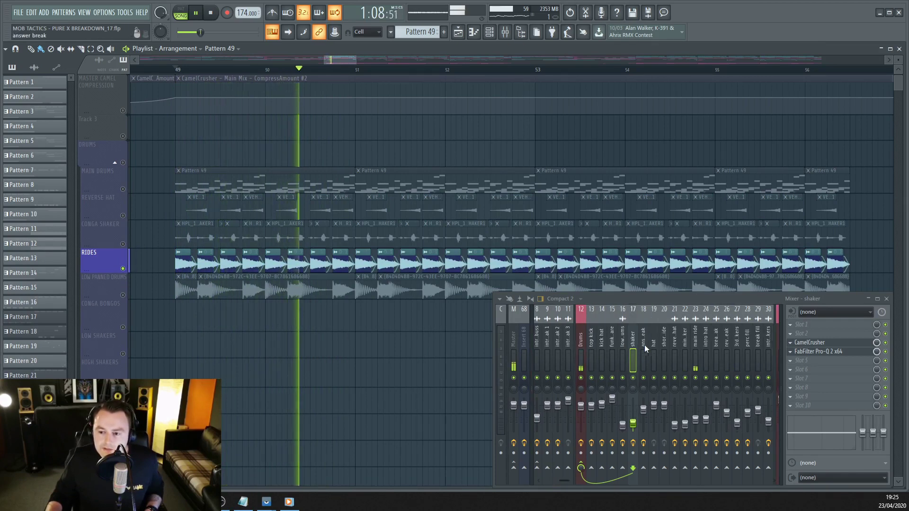
{"action": "left_click", "coordinate": [695, 344]}
{"action": "left_click", "coordinate": [212, 13]}
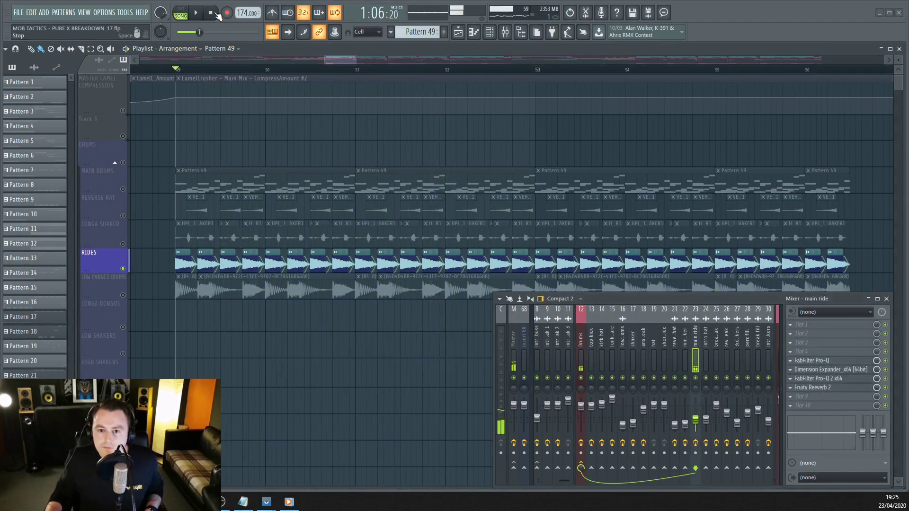
Step: Open the DSM_Ride_01 sample's channel settings and play the soloed rides briefly before stopping
{"action": "double_click", "coordinate": [215, 260]}
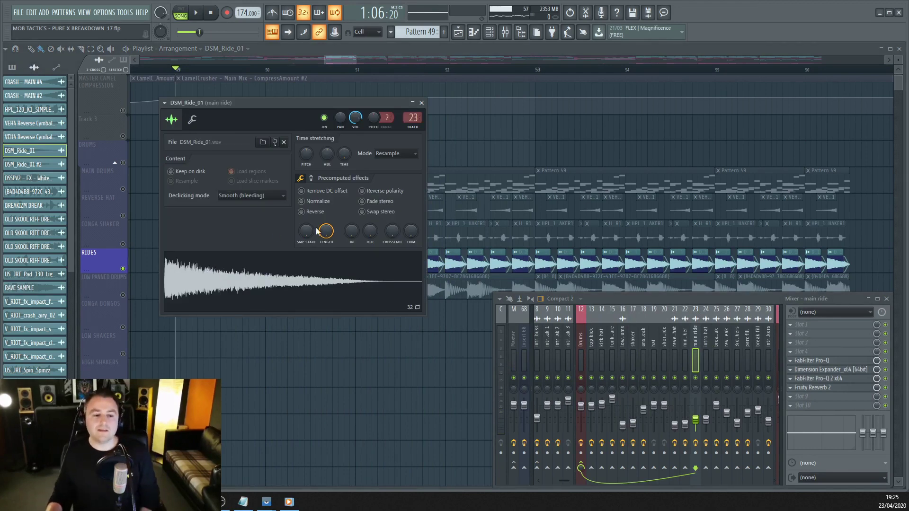
{"action": "left_click_drag", "start_coordinate": [320, 105], "coordinate": [359, 171]}
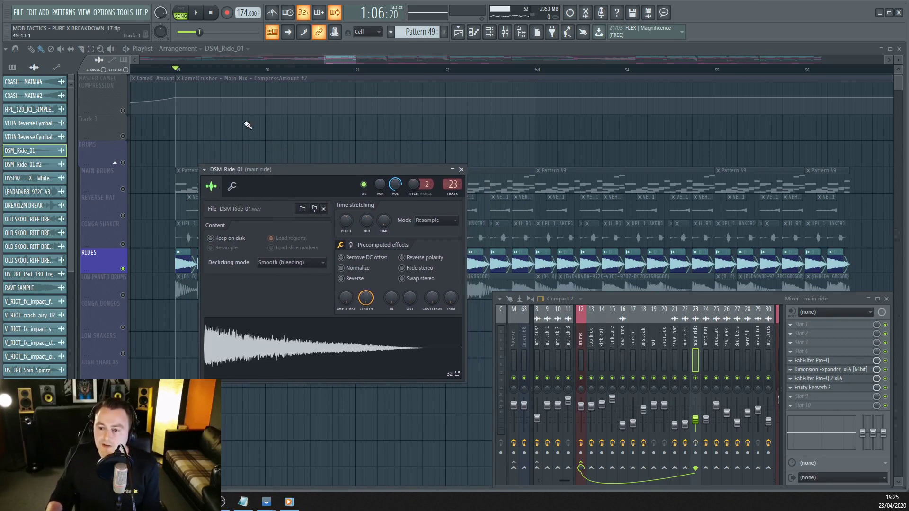
{"action": "left_click", "coordinate": [198, 12]}
{"action": "left_click", "coordinate": [216, 13]}
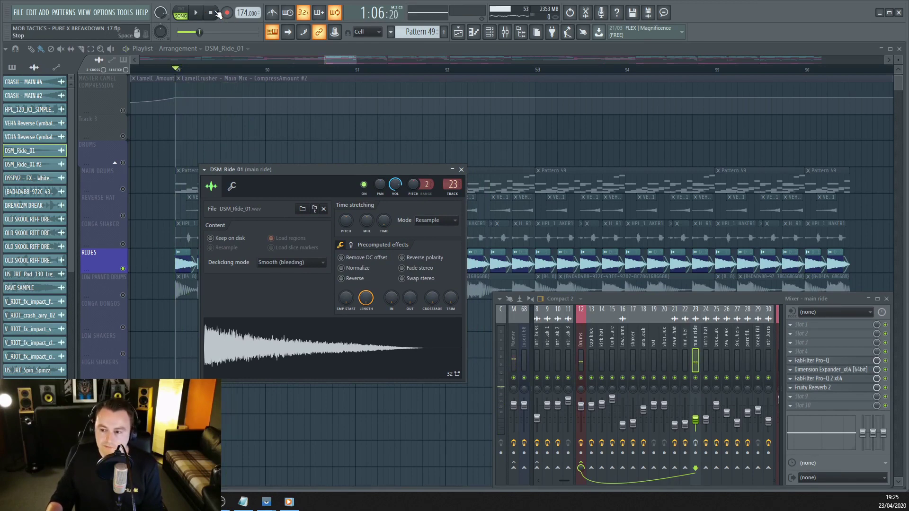
Step: Inspect the main ride's FabFilter Pro-Q, Dimension Expander and FabFilter Pro-Q 2 settings
{"action": "left_click", "coordinate": [812, 360]}
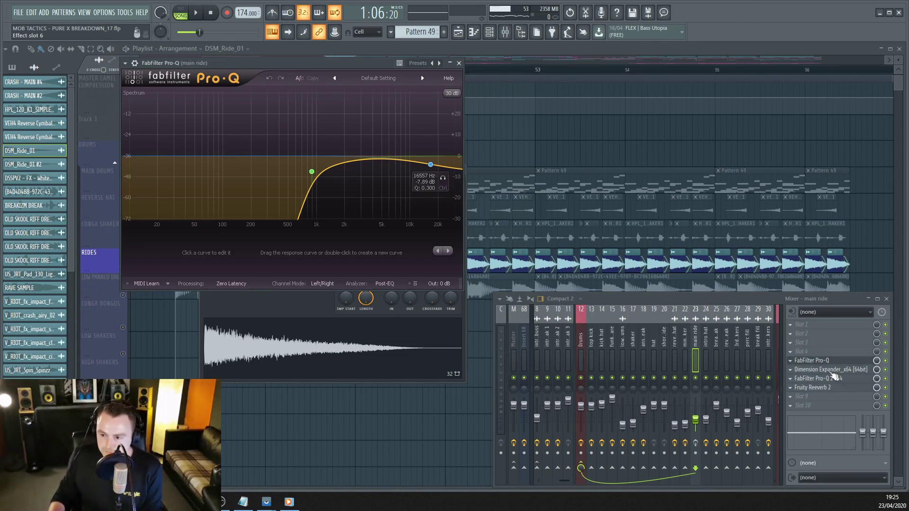
{"action": "left_click", "coordinate": [815, 371]}
{"action": "left_click_drag", "start_coordinate": [430, 275], "coordinate": [392, 244]}
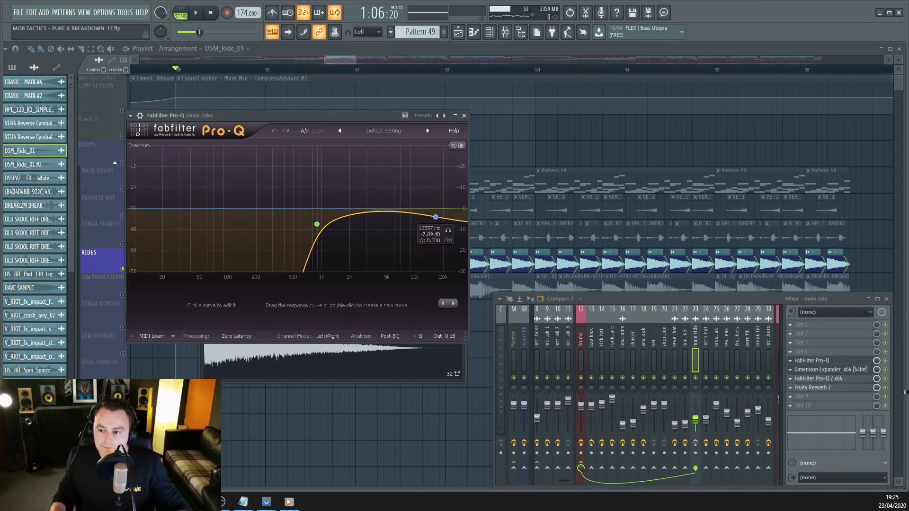
{"action": "left_click", "coordinate": [826, 379]}
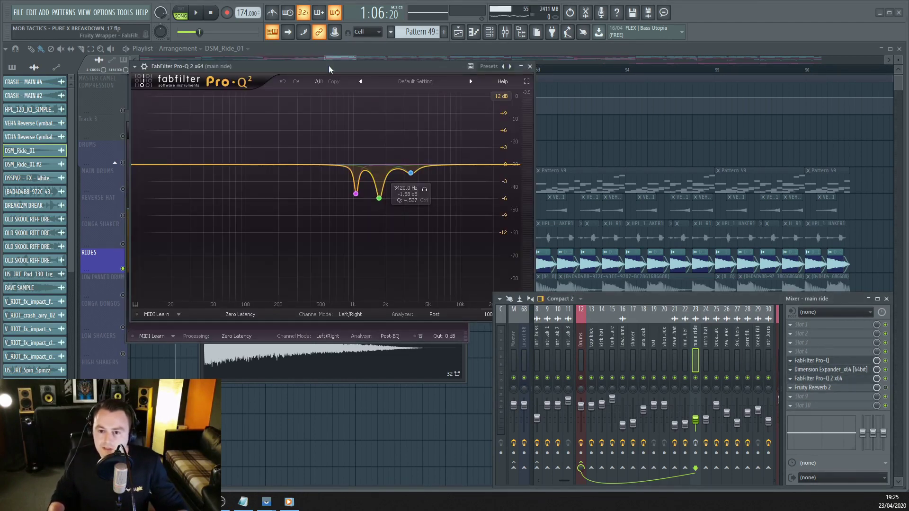
{"action": "left_click_drag", "start_coordinate": [328, 65], "coordinate": [304, 102]}
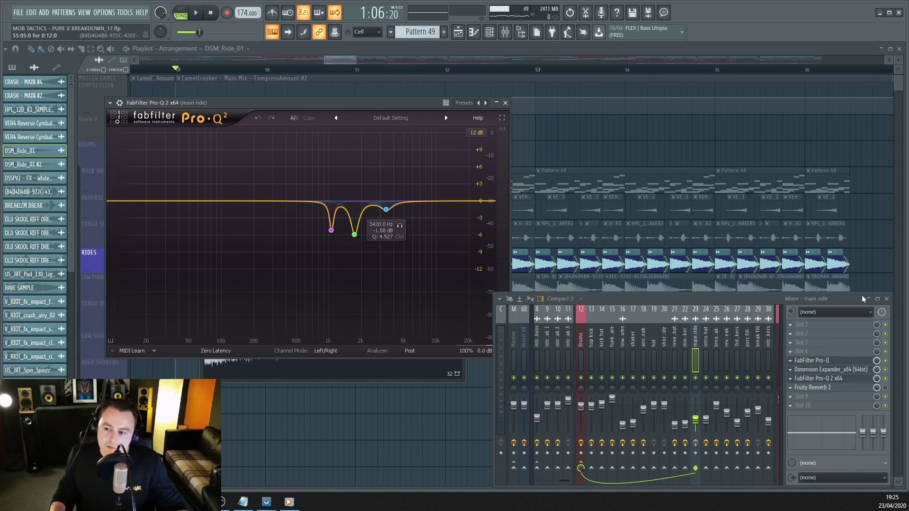
Step: Play the rides while toggling the FabFilter Pro-Q 2 on the main ride insert, and stop playback
{"action": "left_click", "coordinate": [195, 13]}
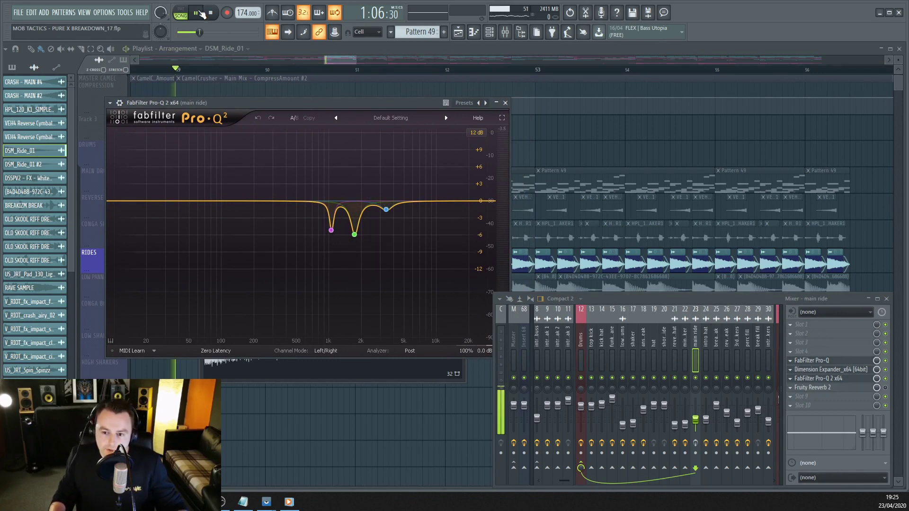
{"action": "left_click", "coordinate": [885, 379]}
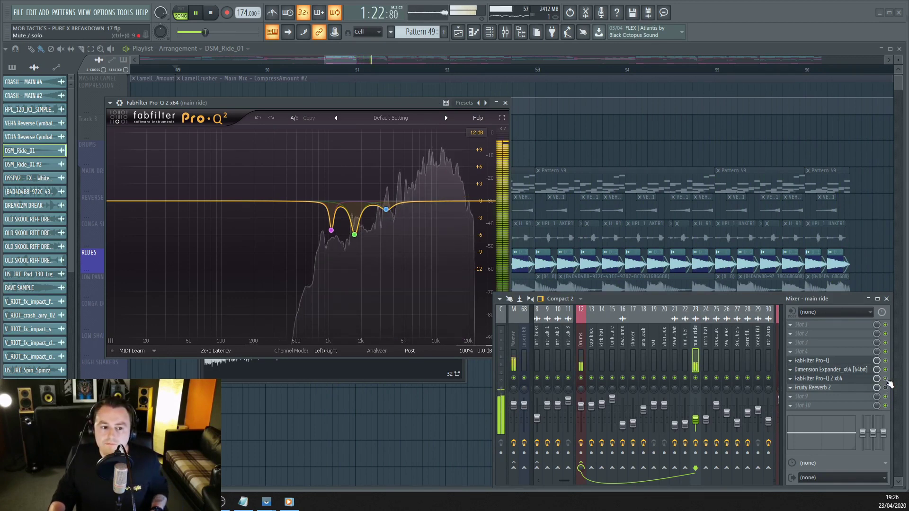
{"action": "left_click", "coordinate": [210, 15]}
Step: Inspect the Fruity Reeverb 2 on the main ride insert, and play the rides with the plugin windows out of view before stopping
{"action": "left_click", "coordinate": [819, 387]}
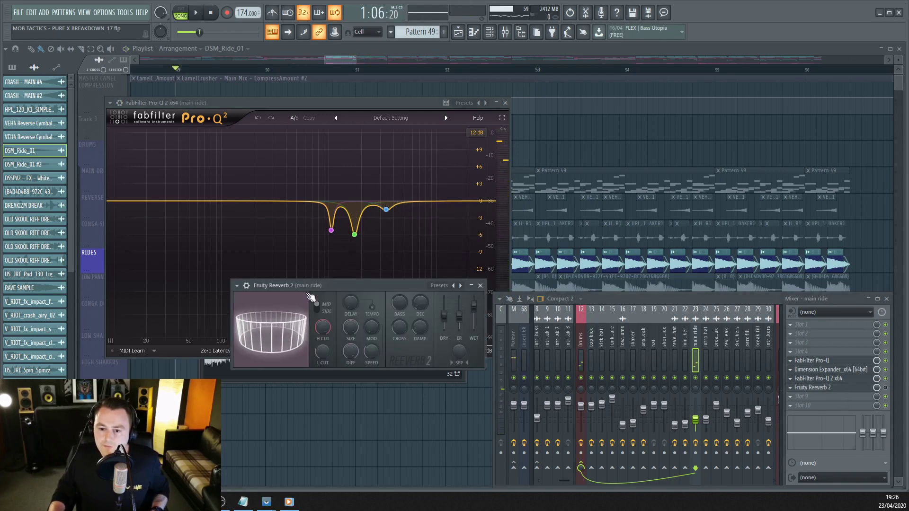
{"action": "left_click_drag", "start_coordinate": [319, 287], "coordinate": [249, 248]}
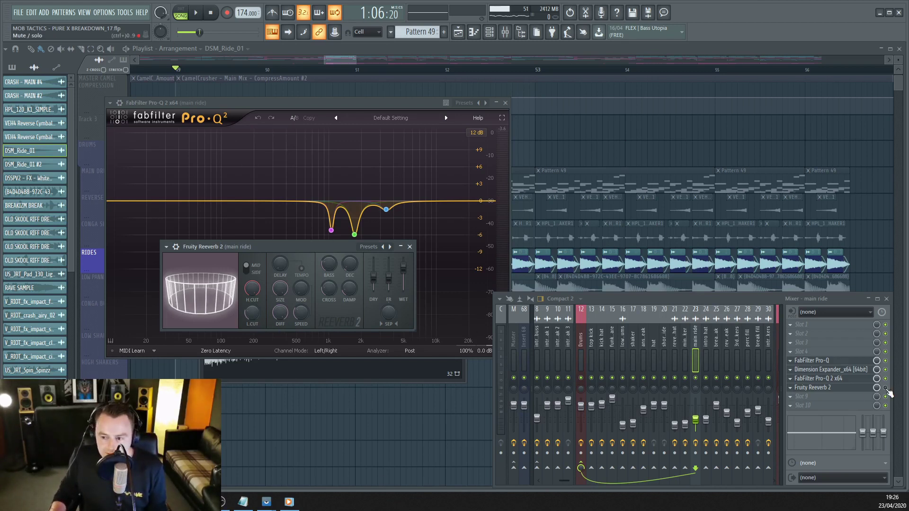
{"action": "left_click", "coordinate": [199, 14]}
{"action": "left_click", "coordinate": [359, 49]}
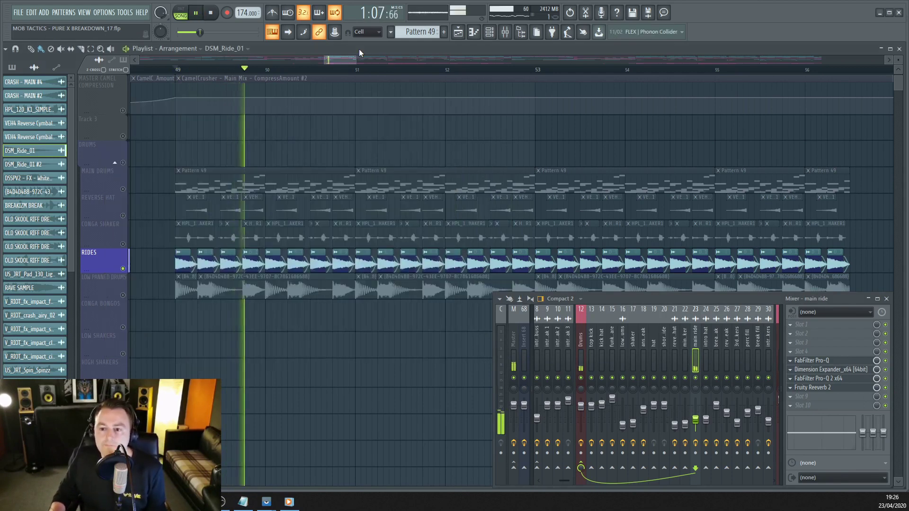
{"action": "left_click", "coordinate": [212, 15]}
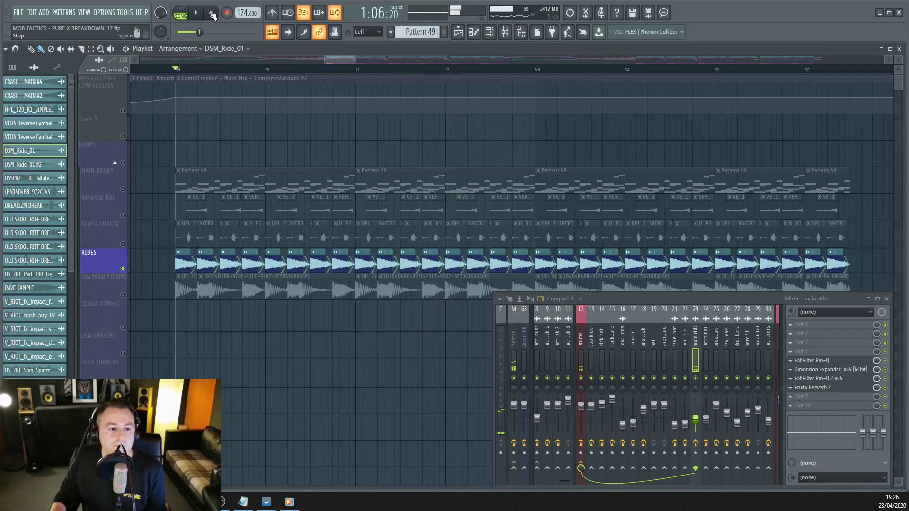
Step: Solo the LOW PANNED DRUMS track and open its audio clip's channel settings to examine the sample
{"action": "scroll", "coordinate": [258, 235], "scroll_direction": "down", "scroll_amount": 2}
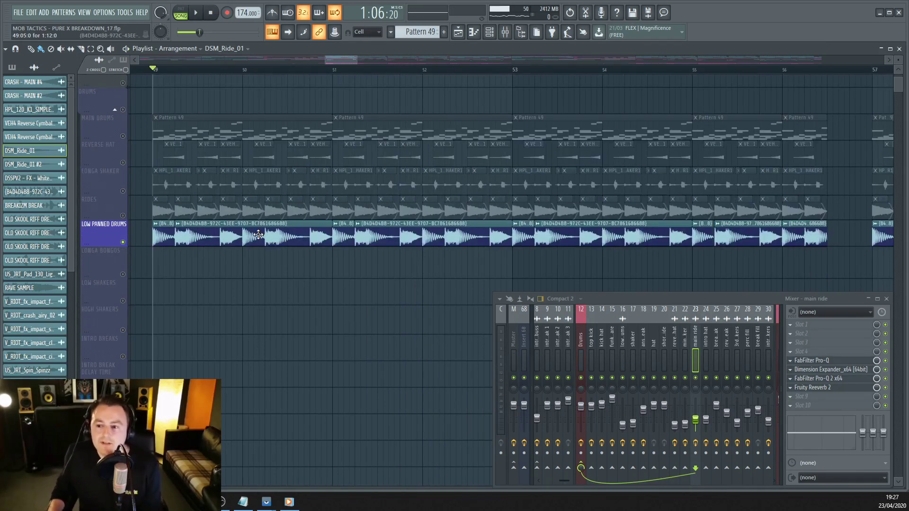
{"action": "double_click", "coordinate": [261, 231]}
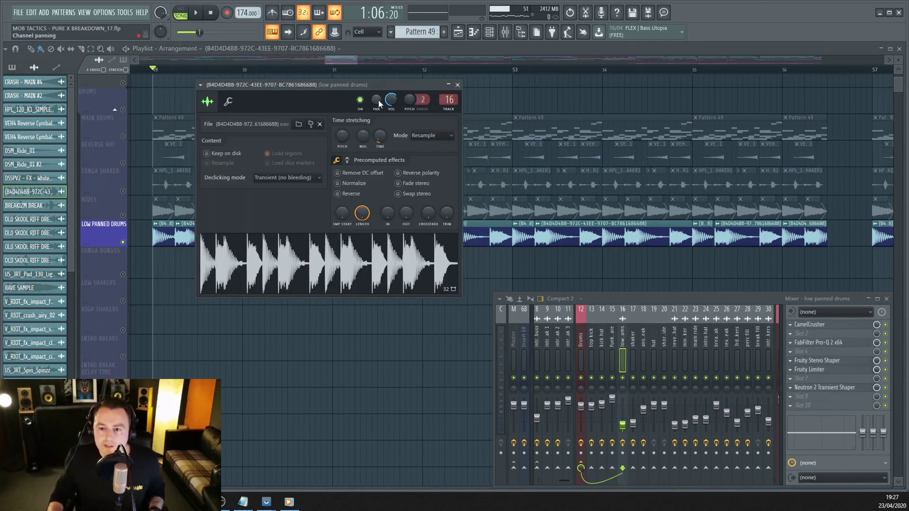
{"action": "left_click_drag", "start_coordinate": [362, 85], "coordinate": [368, 274]}
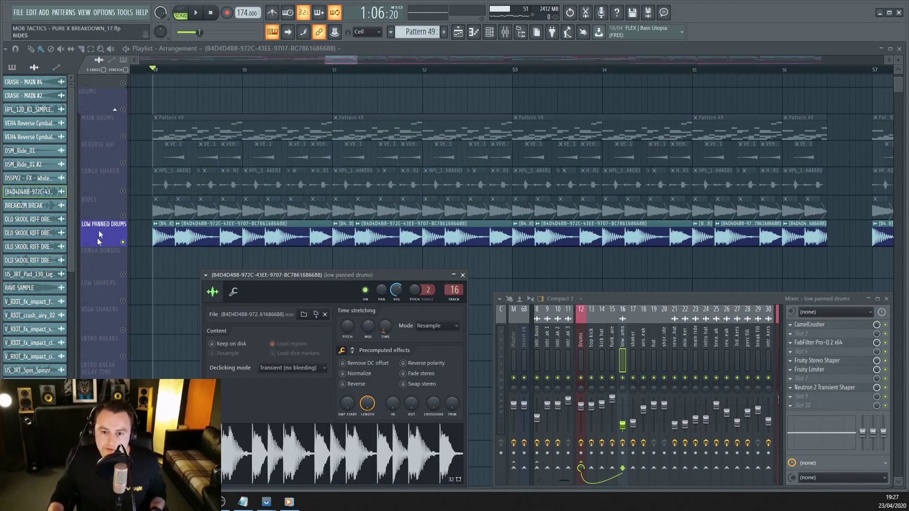
{"action": "key", "text": "Escape"}
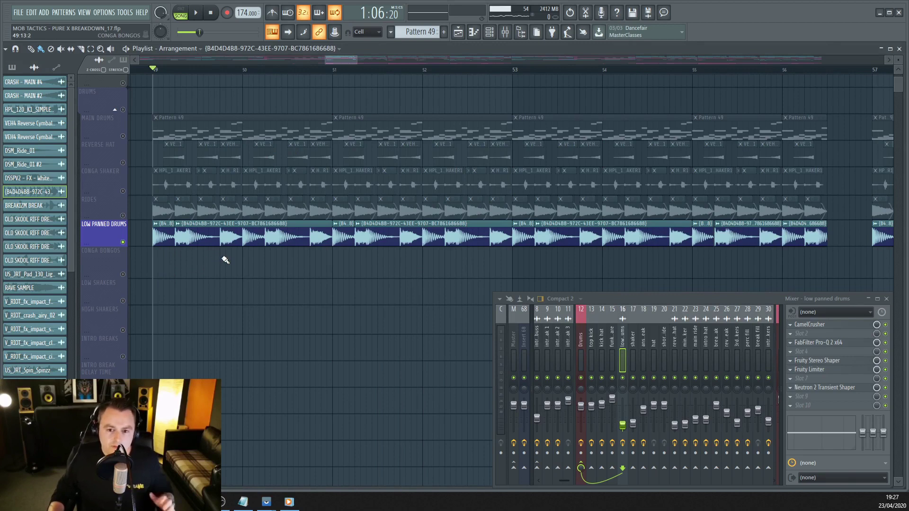
{"action": "double_click", "coordinate": [203, 240]}
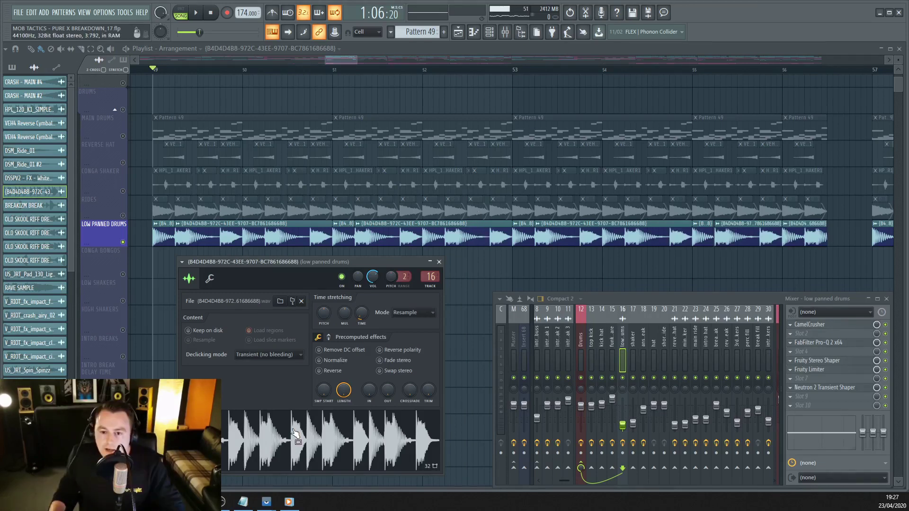
Step: Solo mixer insert 16, play the low panned drums before stopping, and close the sample's channel settings
{"action": "right_click", "coordinate": [623, 378]}
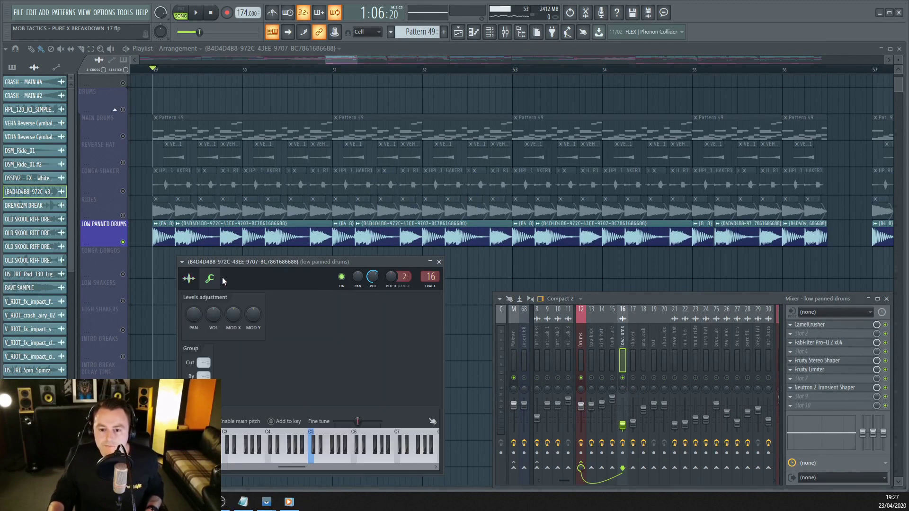
{"action": "key", "text": "space"}
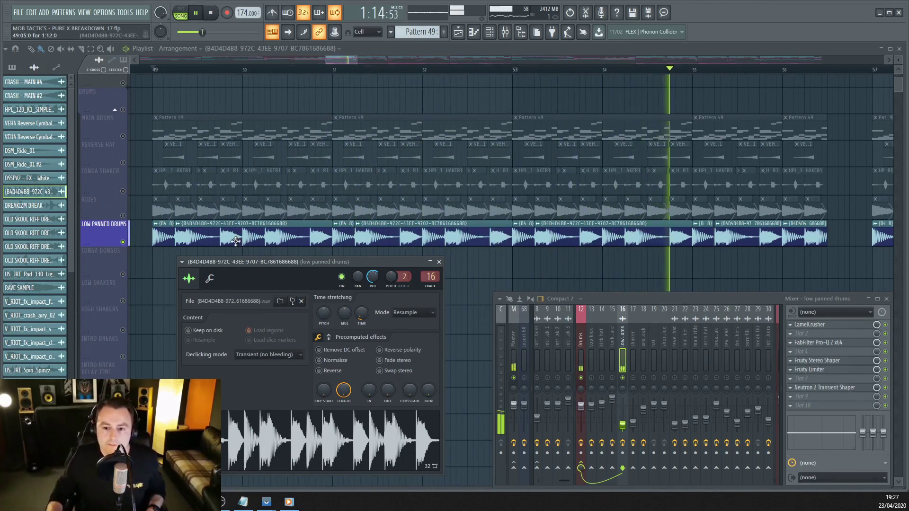
{"action": "key", "text": "space"}
{"action": "left_click", "coordinate": [439, 262]}
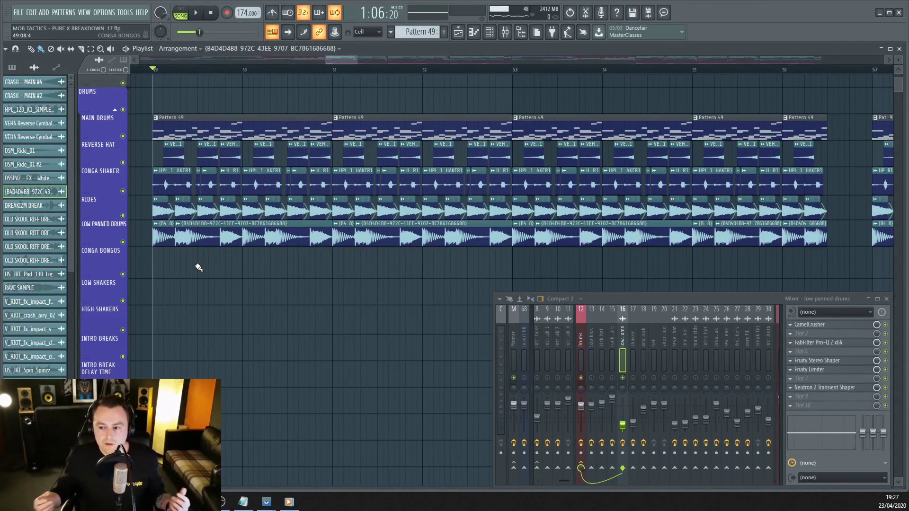
Step: Unsolo insert 16 and play all the drums with the LOW PANNED DRUMS track muted and unmuted to compare
{"action": "left_click", "coordinate": [124, 242]}
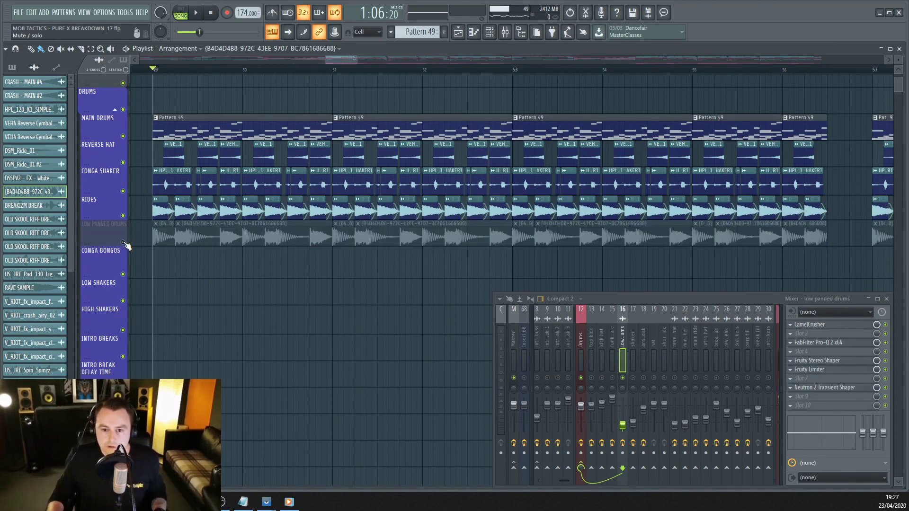
{"action": "right_click", "coordinate": [624, 378]}
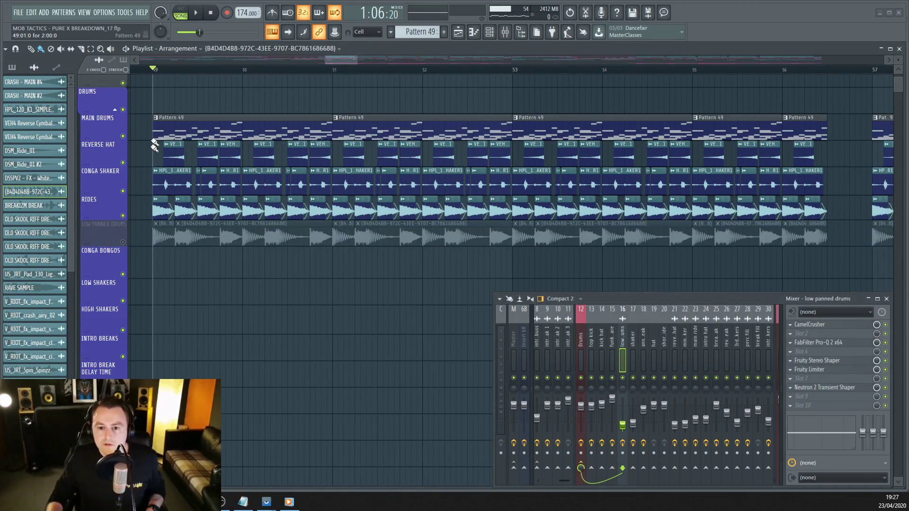
{"action": "key", "text": "space"}
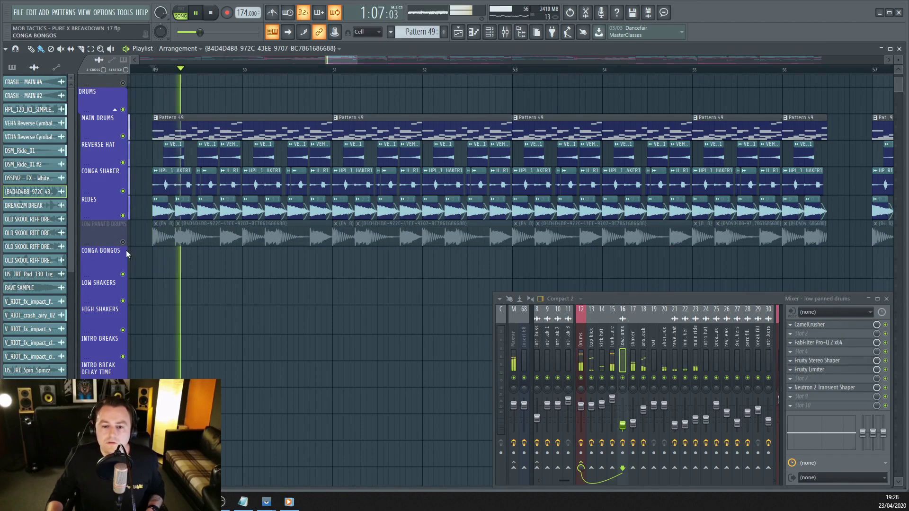
{"action": "left_click", "coordinate": [123, 242]}
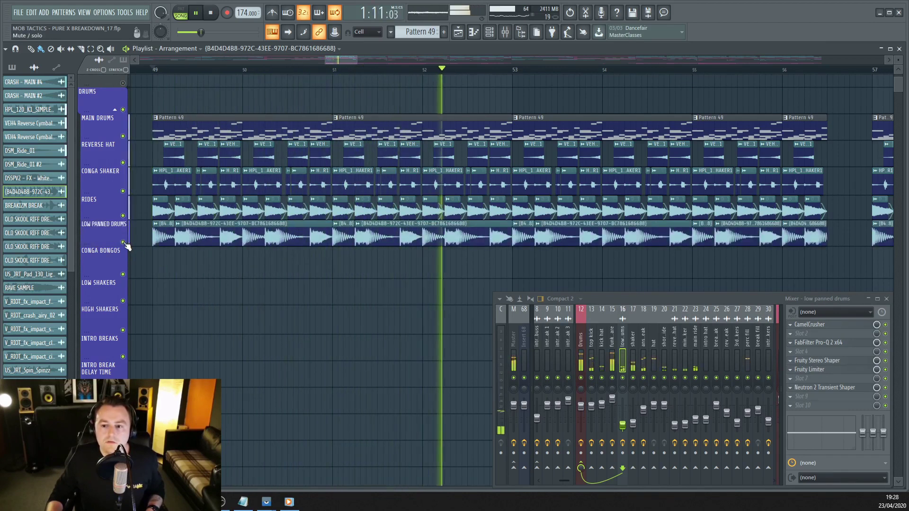
Step: Compare the drums with the LOW PANNED DRUMS track muted and unmuted, and play mixer insert 16 on its own before stopping
{"action": "left_click", "coordinate": [124, 243]}
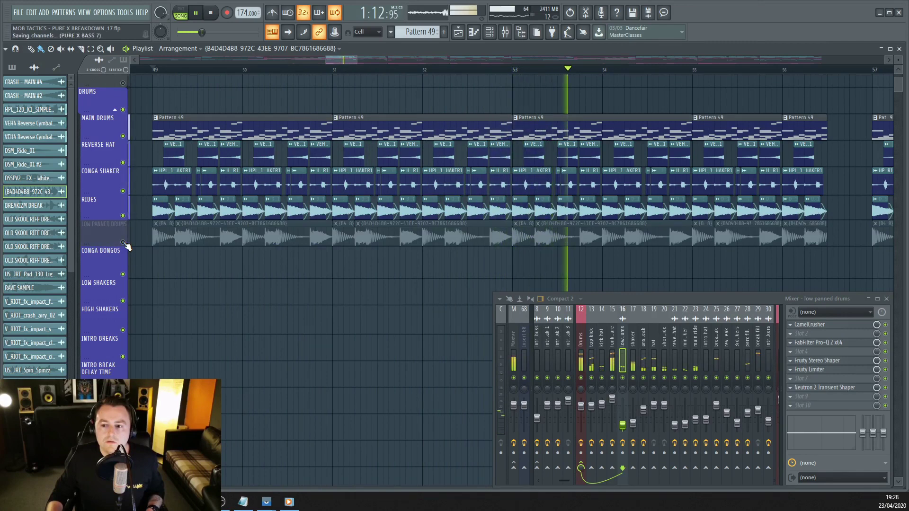
{"action": "left_click", "coordinate": [123, 242]}
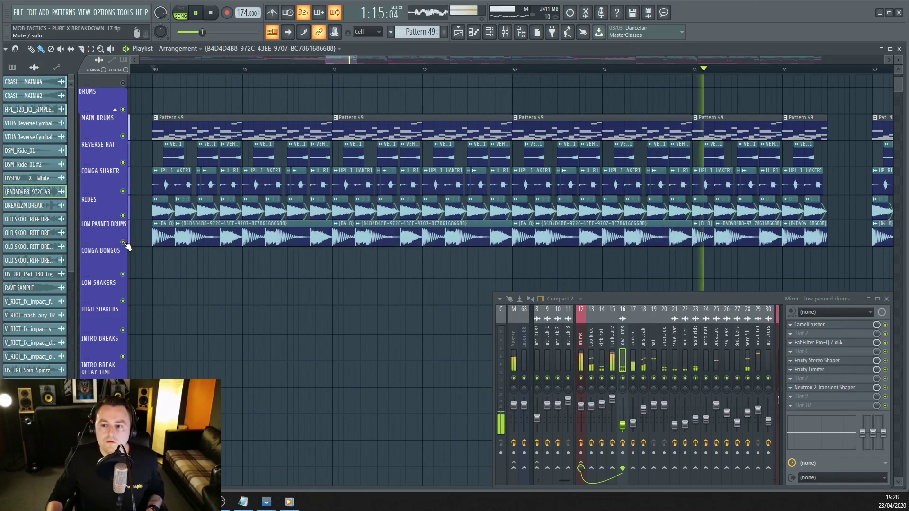
{"action": "key", "text": "space"}
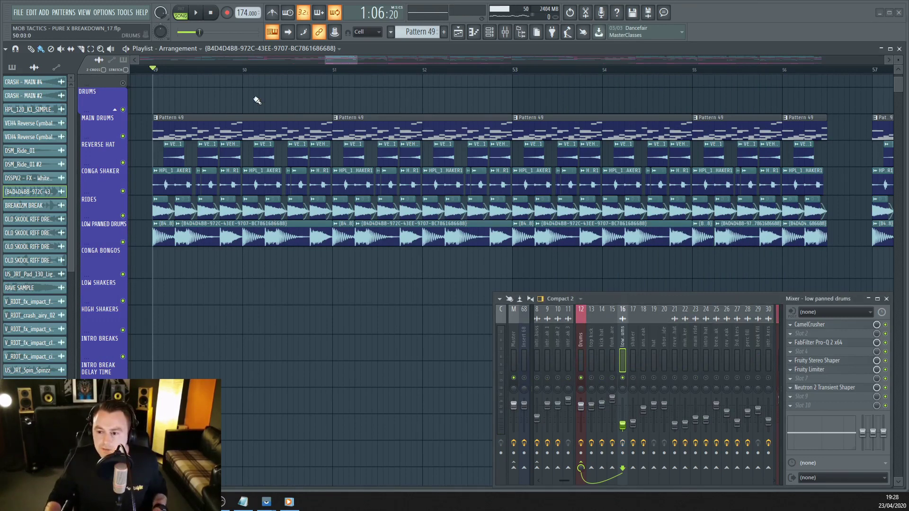
{"action": "key", "text": "space"}
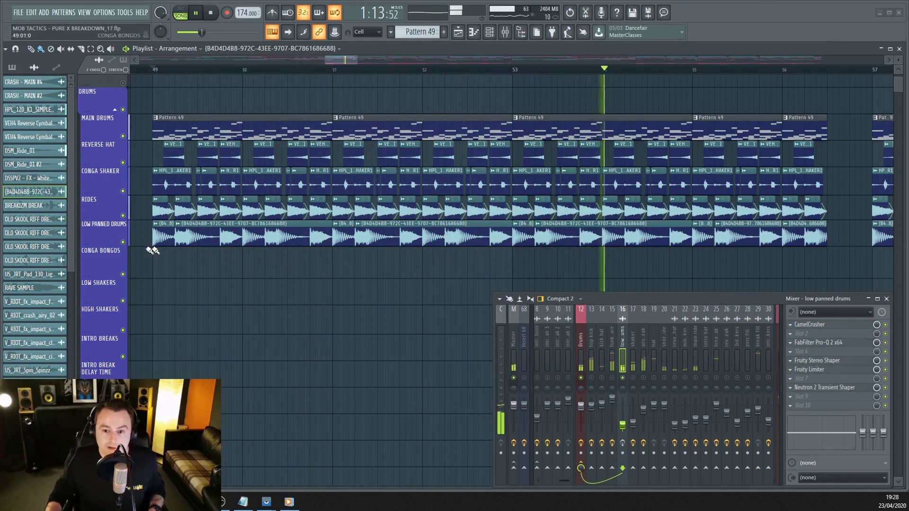
{"action": "key", "text": "space"}
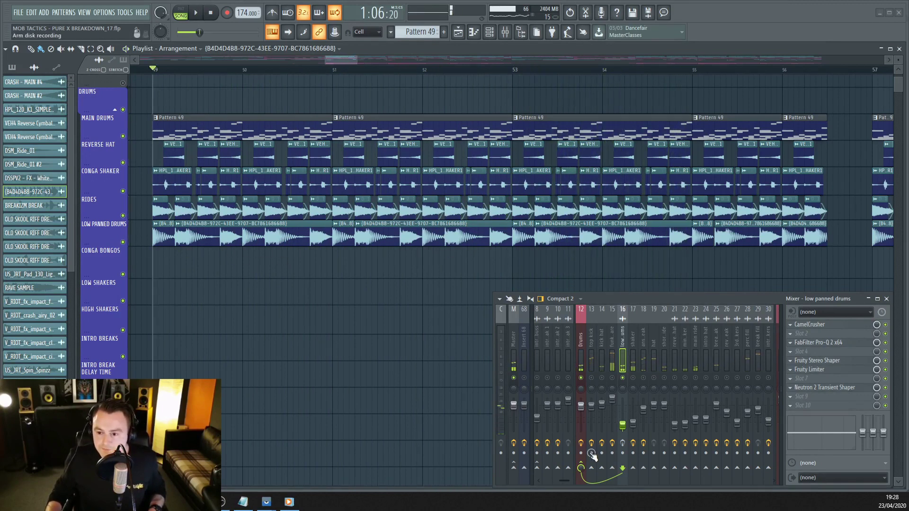
Step: Open the CamelCrusher and FabFilter Pro-Q 2 on the low panned drums insert to examine the distortion settings and EQ curve
{"action": "left_click", "coordinate": [832, 325]}
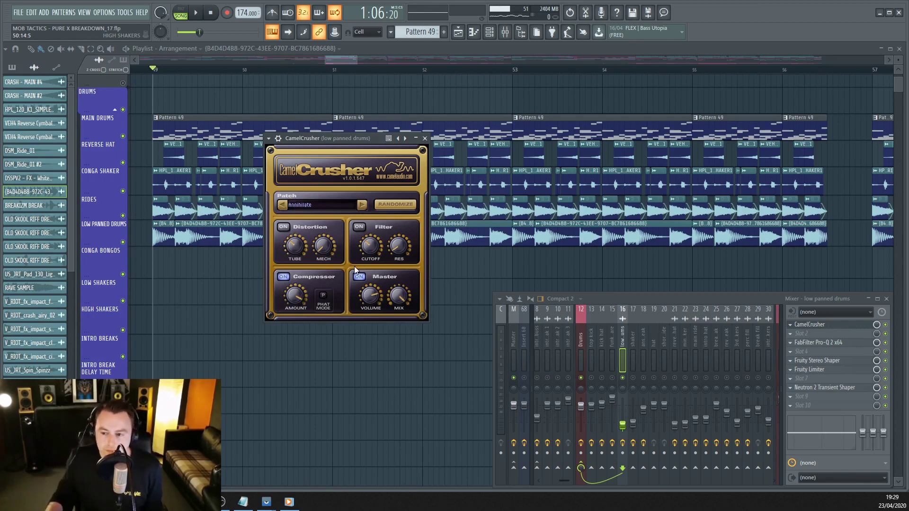
{"action": "left_click", "coordinate": [821, 344]}
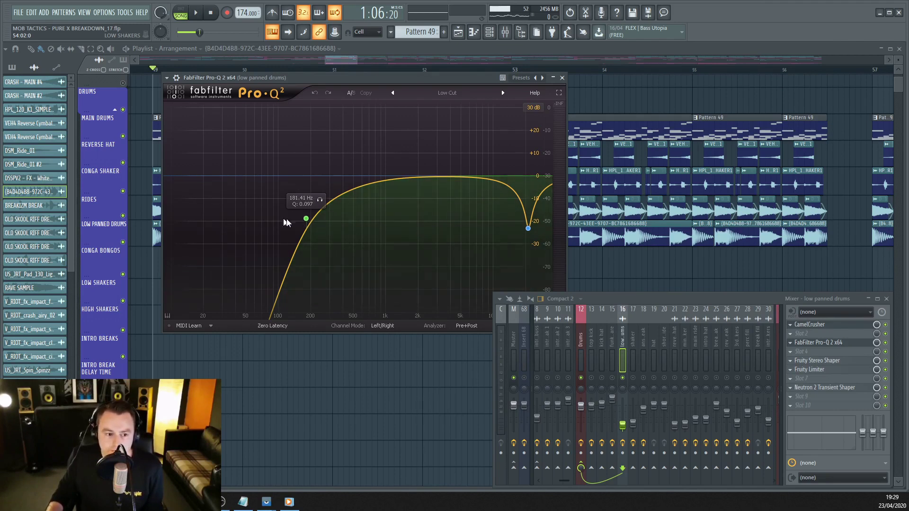
{"action": "scroll", "coordinate": [506, 208], "scroll_direction": "down", "scroll_amount": 2}
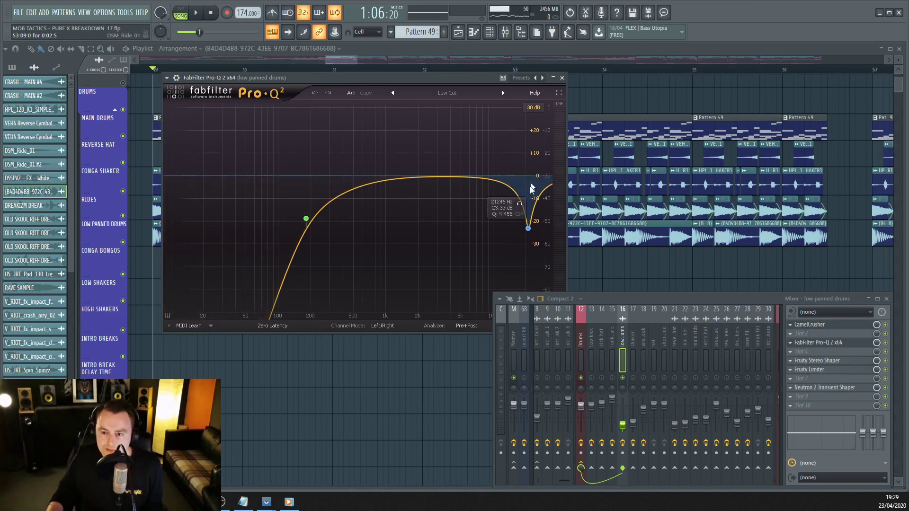
Step: Inspect the Fruity Stereo Shaper on the low panned drums insert, and play the sound before stopping
{"action": "left_click", "coordinate": [818, 360]}
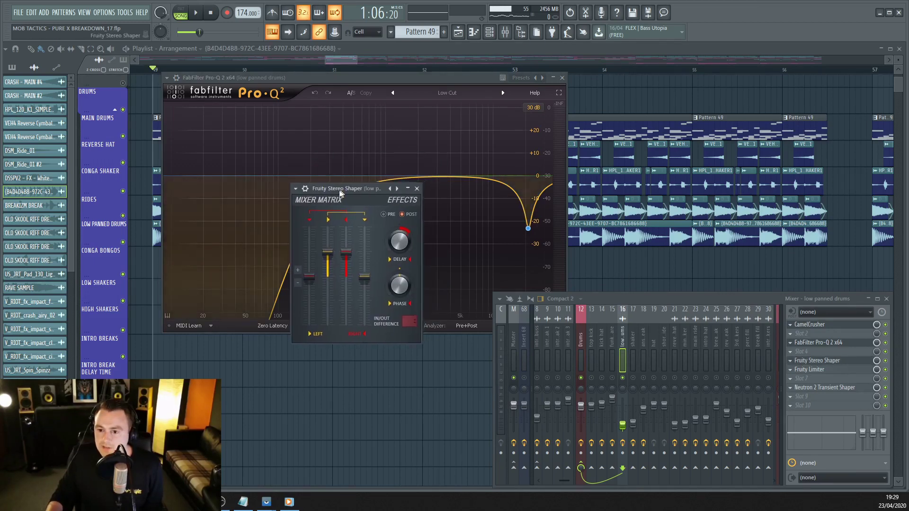
{"action": "left_click_drag", "start_coordinate": [341, 197], "coordinate": [303, 214]}
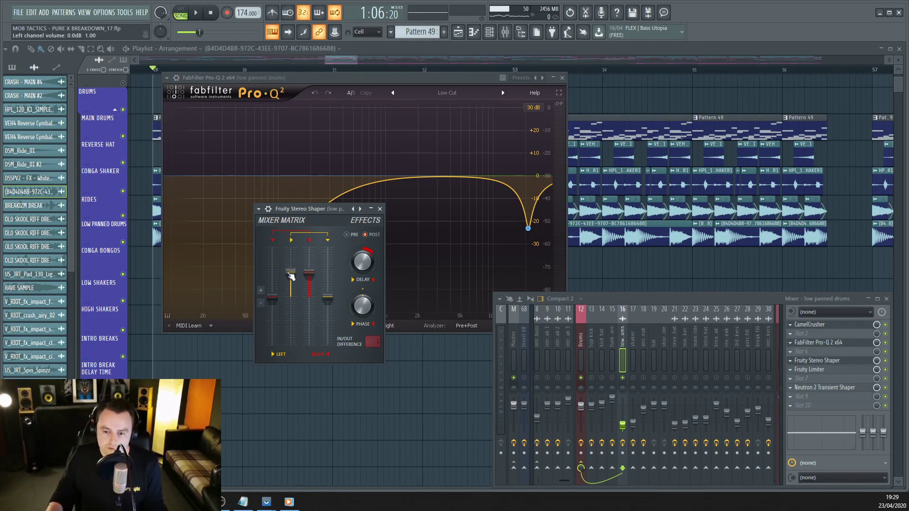
{"action": "key", "text": "space"}
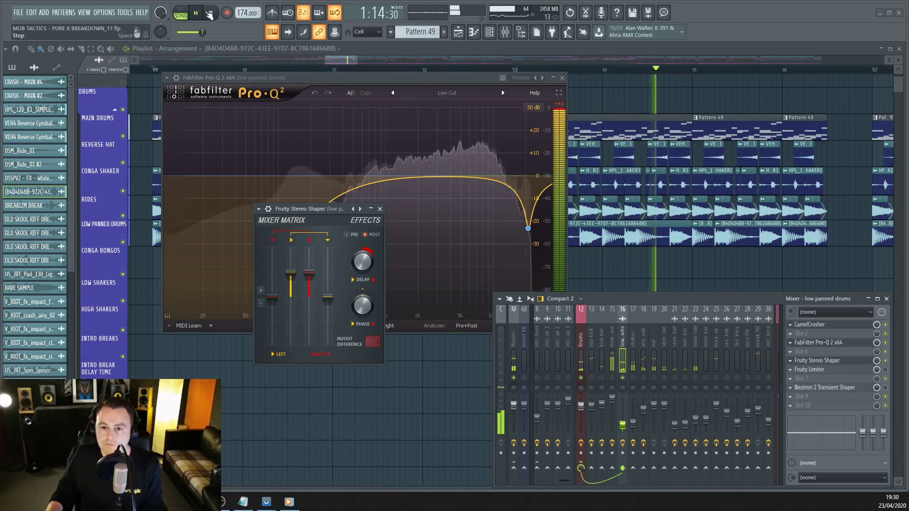
{"action": "key", "text": "space"}
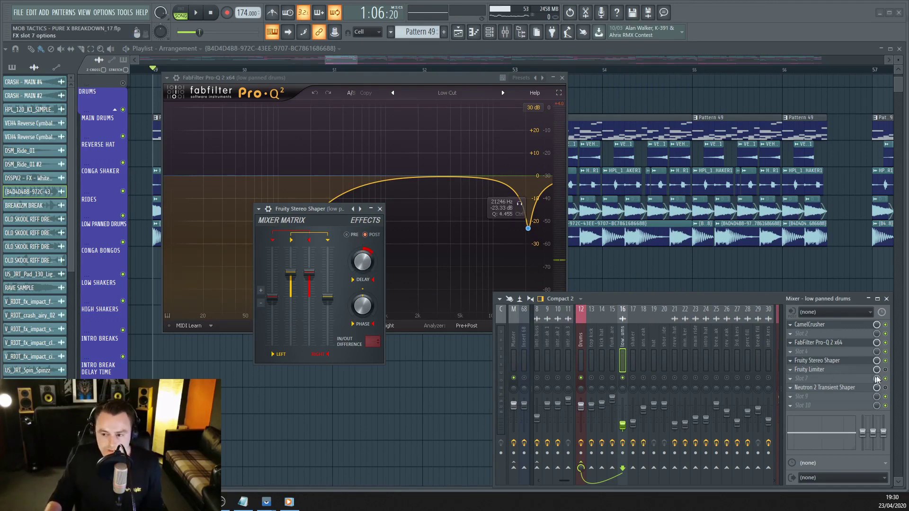
Step: Open the Fruity Limiter on the low panned drums insert and play the track to examine its limiting before stopping
{"action": "left_click", "coordinate": [839, 370]}
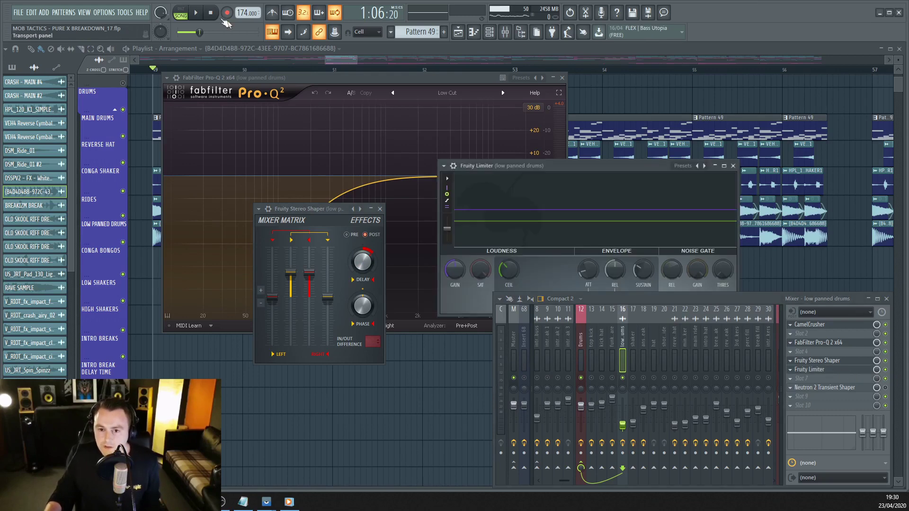
{"action": "left_click", "coordinate": [198, 14]}
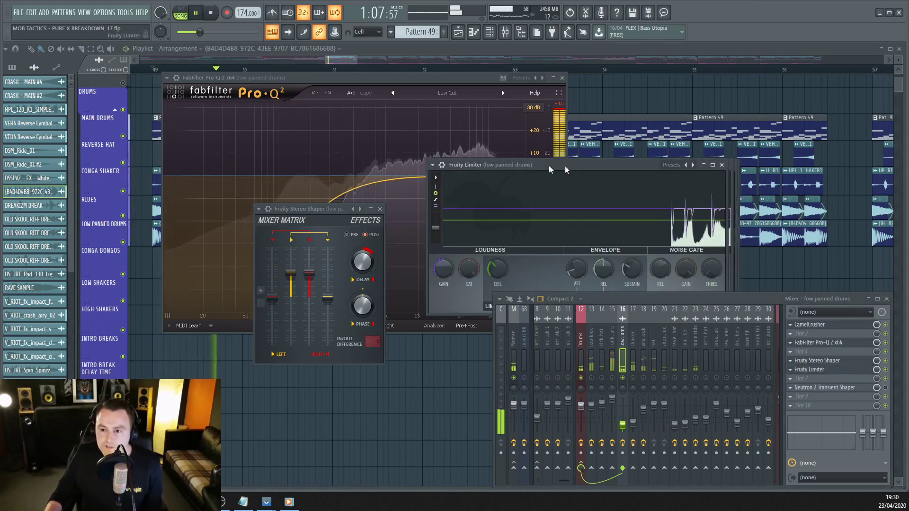
{"action": "left_click_drag", "start_coordinate": [589, 167], "coordinate": [349, 170]}
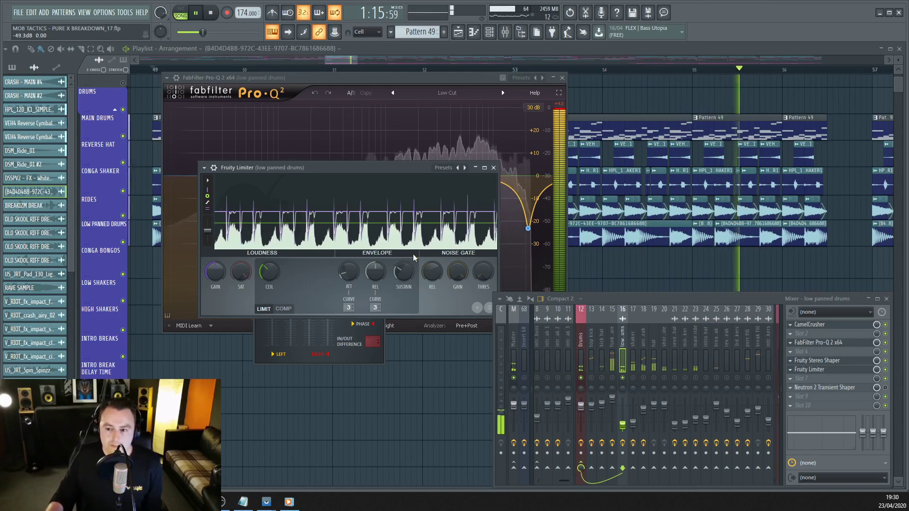
{"action": "key", "text": "space"}
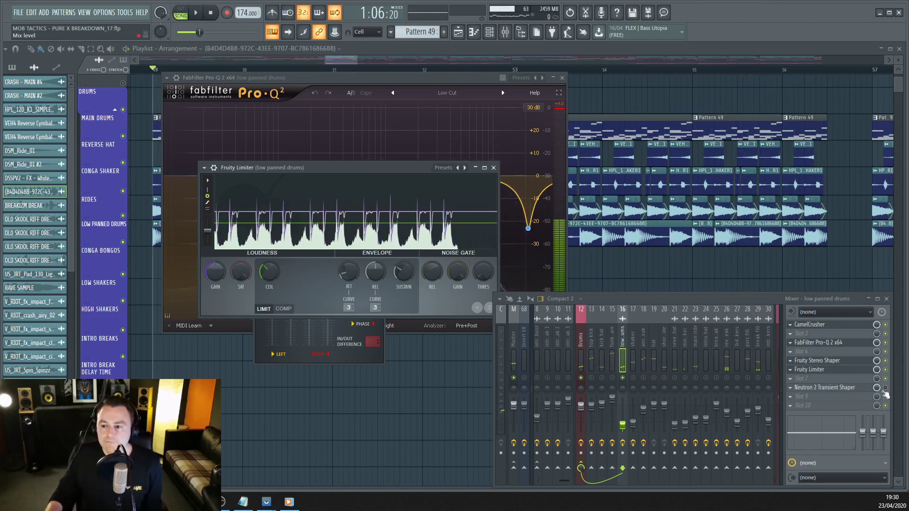
Step: Inspect the Neutron 2 Transient Shaper and its preset list on the low panned drums, play the result, and return to the playlist
{"action": "left_click", "coordinate": [837, 388]}
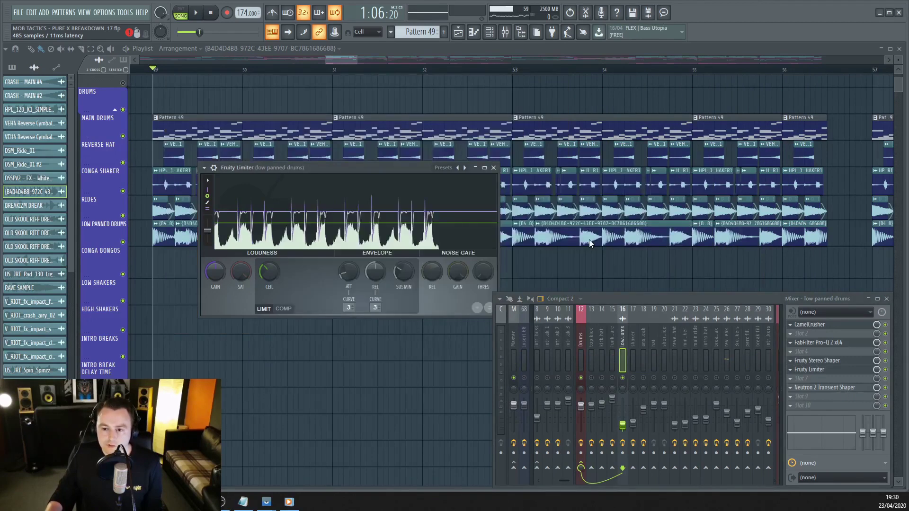
{"action": "left_click_drag", "start_coordinate": [466, 158], "coordinate": [323, 101]}
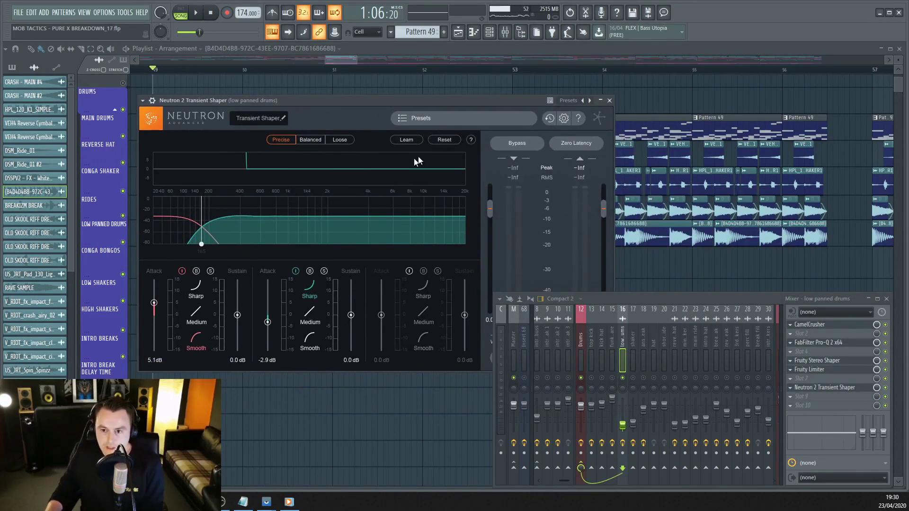
{"action": "left_click", "coordinate": [426, 118]}
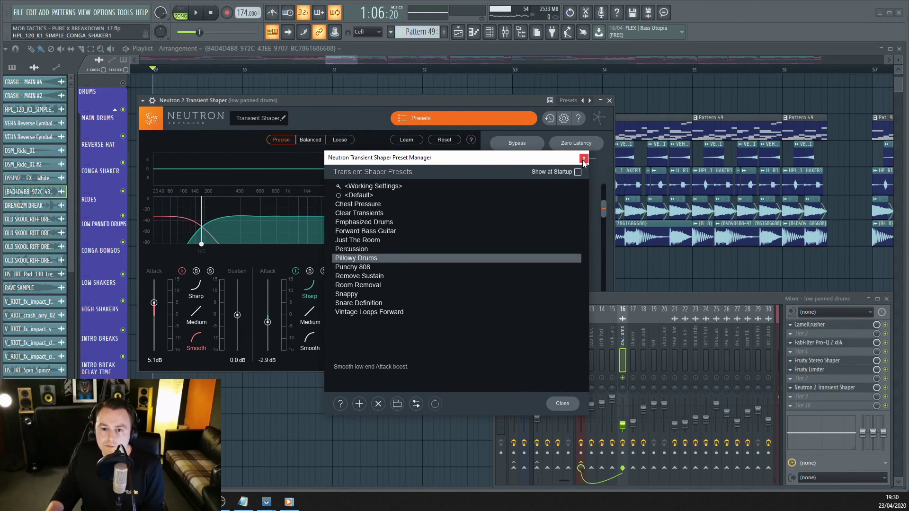
{"action": "left_click", "coordinate": [584, 159]}
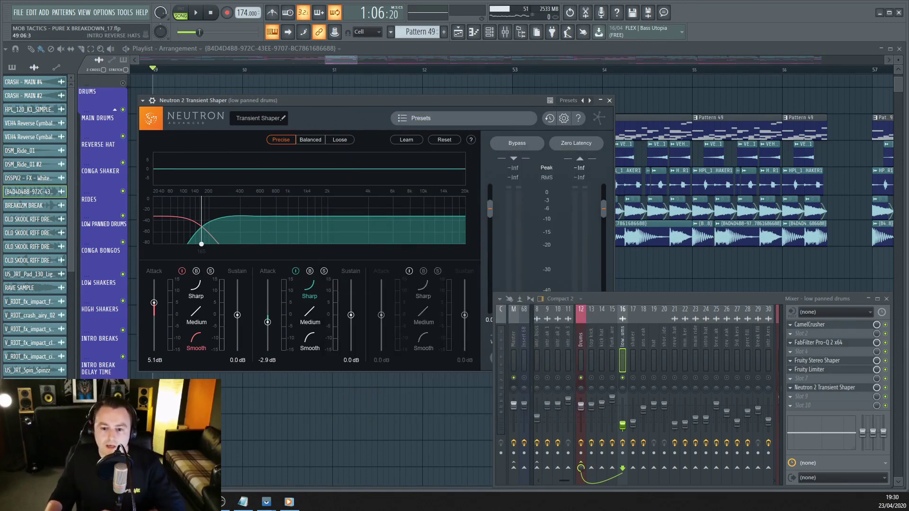
{"action": "left_click", "coordinate": [198, 14]}
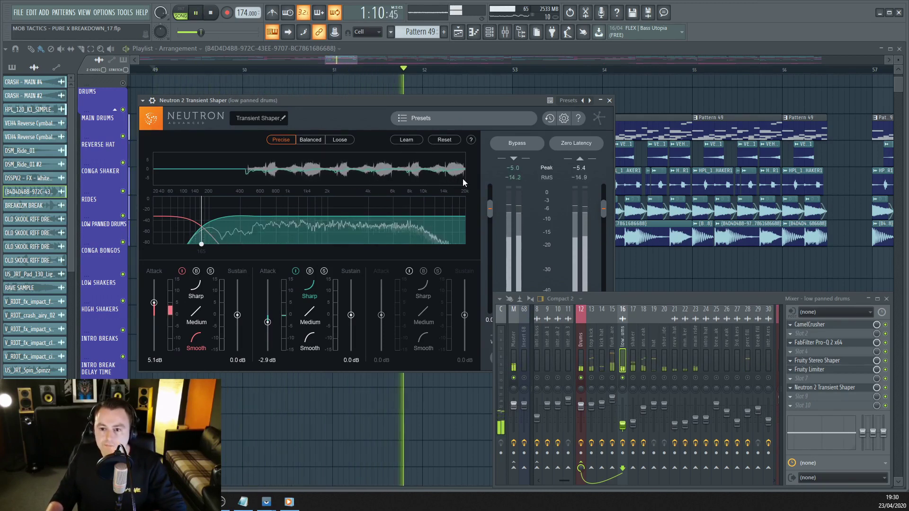
{"action": "left_click", "coordinate": [211, 14]}
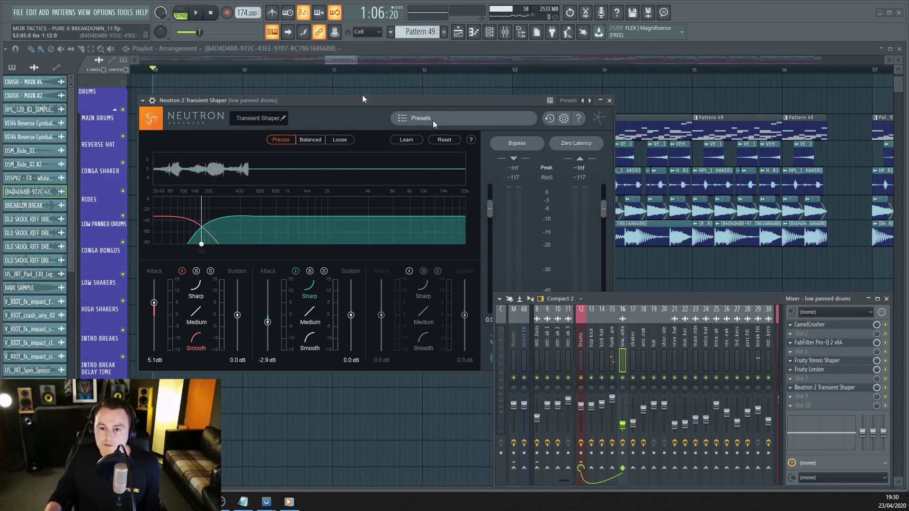
{"action": "left_click", "coordinate": [347, 53]}
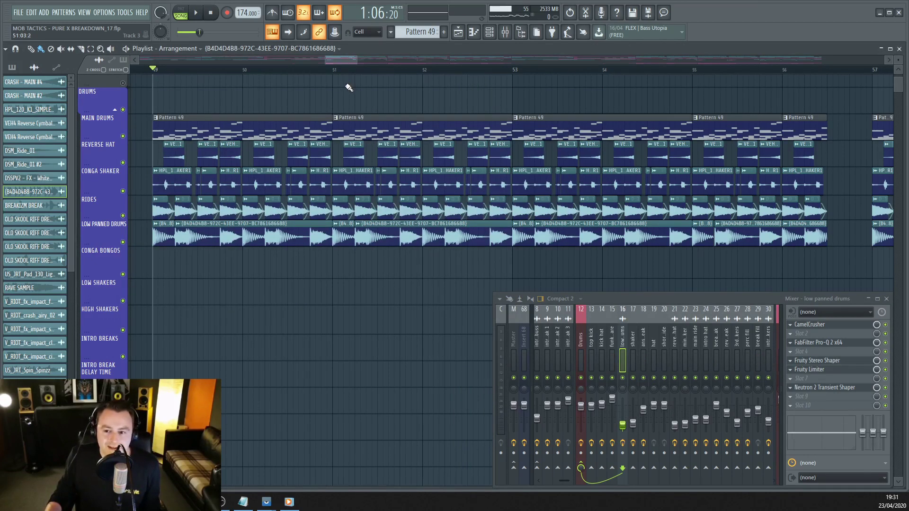
Step: Survey the drum arrangement across the playlist up to the section at bar 81 where conga bongos and low and high shakers enter
{"action": "left_click_drag", "start_coordinate": [355, 61], "coordinate": [398, 56]}
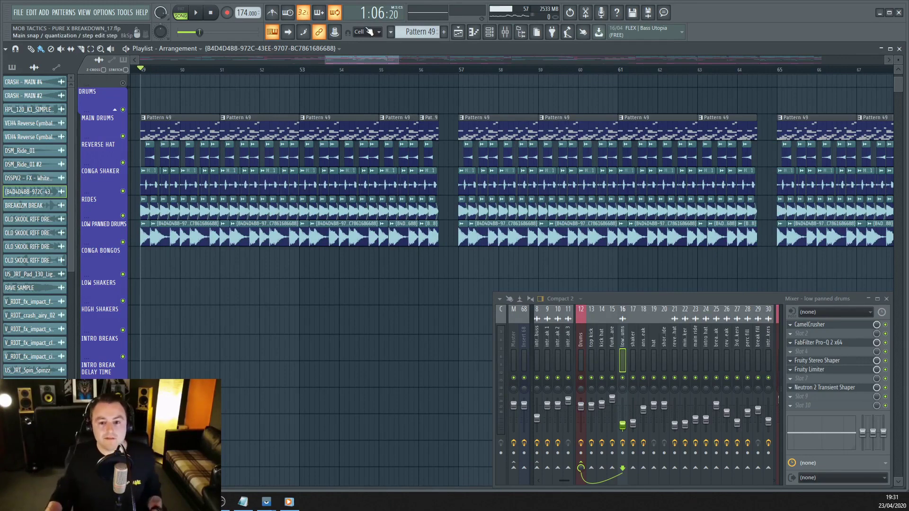
{"action": "scroll", "coordinate": [321, 231], "scroll_direction": "down", "scroll_amount": 3}
{"action": "scroll", "coordinate": [321, 230], "scroll_direction": "up", "scroll_amount": 1}
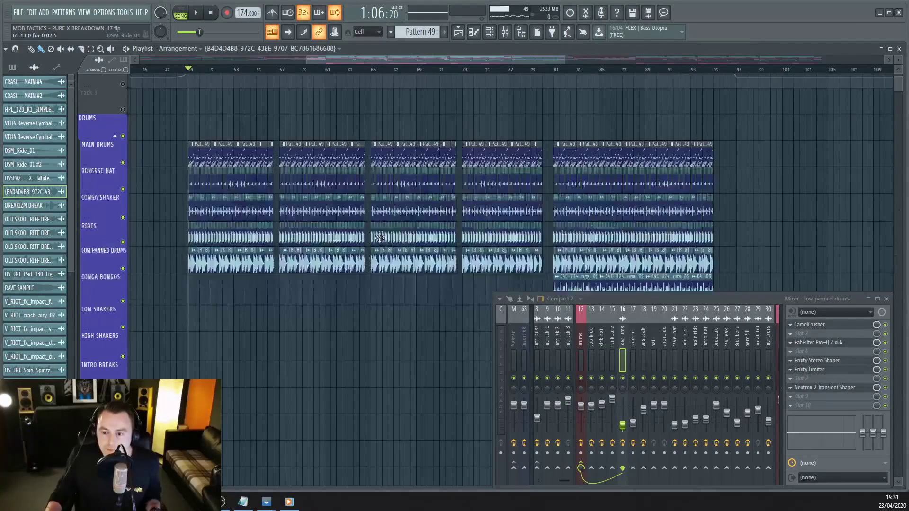
{"action": "scroll", "coordinate": [359, 232], "scroll_direction": "down", "scroll_amount": 4}
{"action": "scroll", "coordinate": [498, 264], "scroll_direction": "up", "scroll_amount": 5}
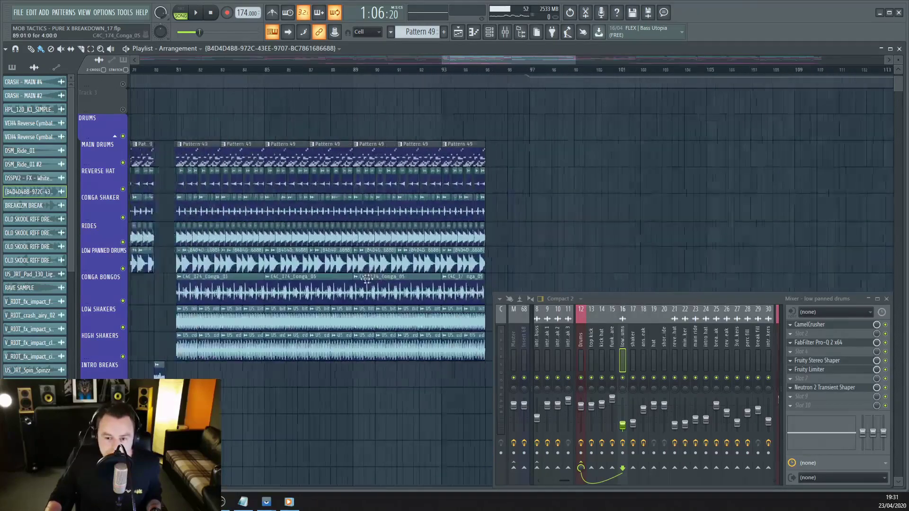
{"action": "scroll", "coordinate": [188, 289], "scroll_direction": "up", "scroll_amount": 2}
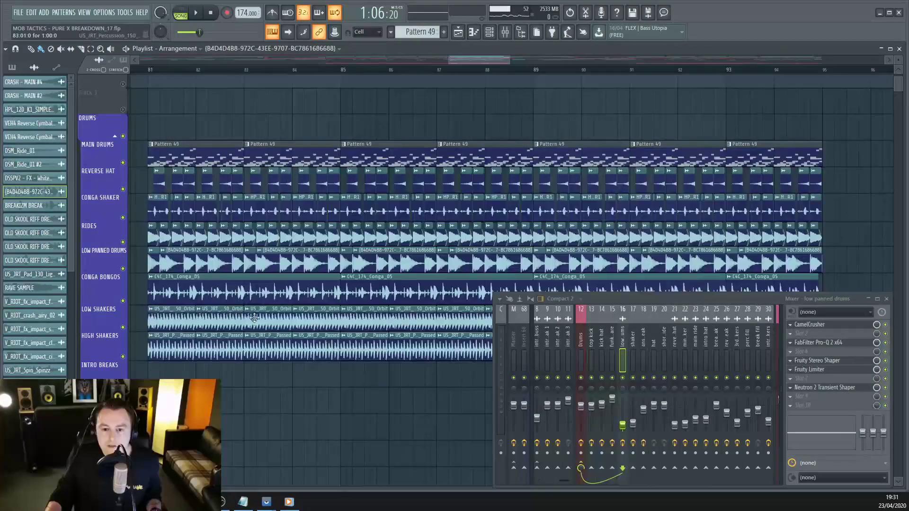
{"action": "scroll", "coordinate": [229, 284], "scroll_direction": "down", "scroll_amount": 1}
Step: Play the soloed conga bongos from around bar 81 with the C4C_174_Conga_05 clip's channel settings open, and stop
{"action": "left_click", "coordinate": [180, 70]}
{"action": "key", "text": "space"}
{"action": "double_click", "coordinate": [255, 289]}
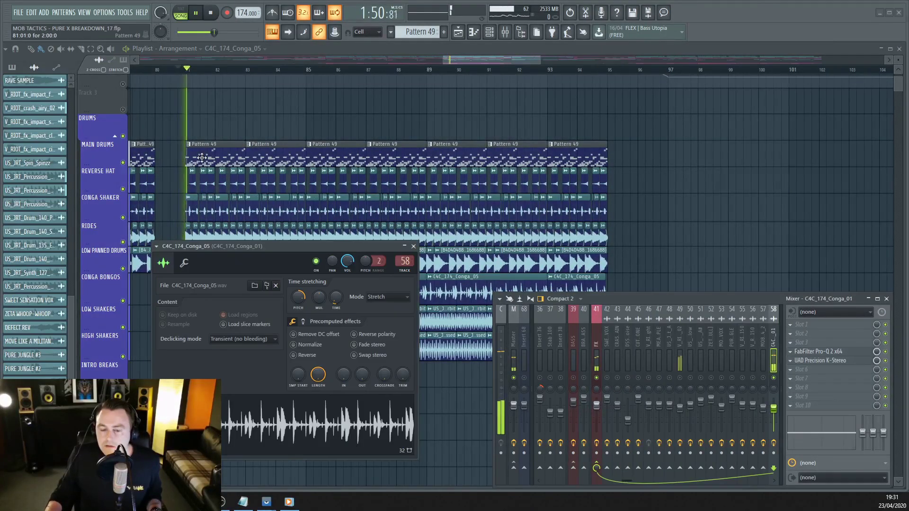
{"action": "scroll", "coordinate": [202, 189], "scroll_direction": "up", "scroll_amount": 1}
{"action": "left_click_drag", "start_coordinate": [260, 254], "coordinate": [202, 272]}
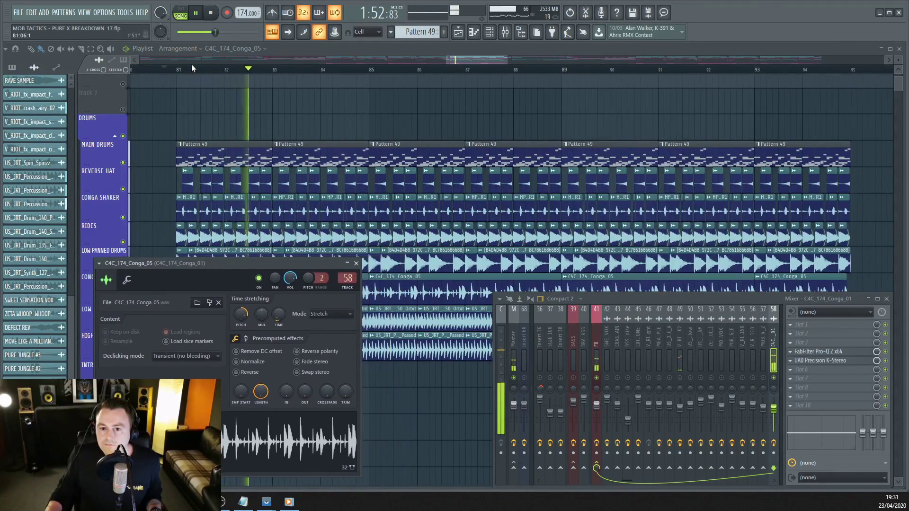
{"action": "left_click", "coordinate": [211, 14]}
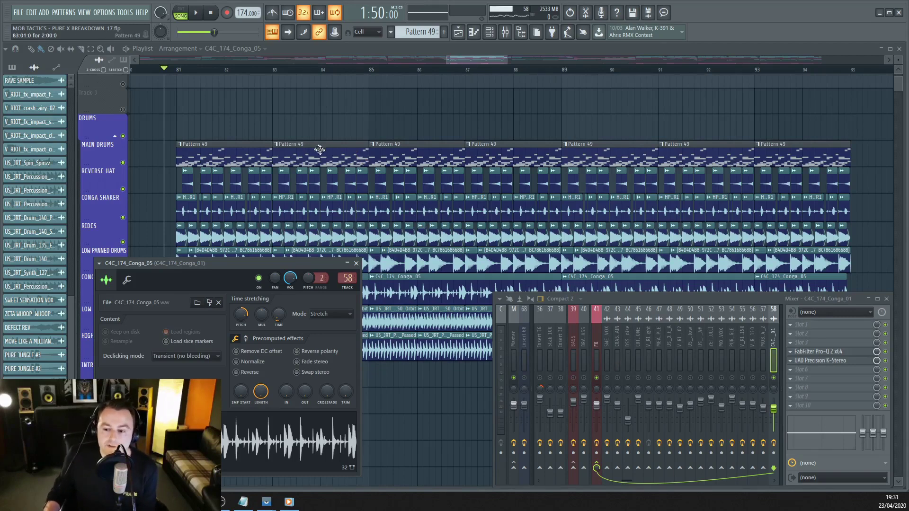
Step: Examine the FabFilter Pro-Q 2 and UAD Precision K-Stereo on the conga insert, and return to the playlist
{"action": "left_click", "coordinate": [812, 352]}
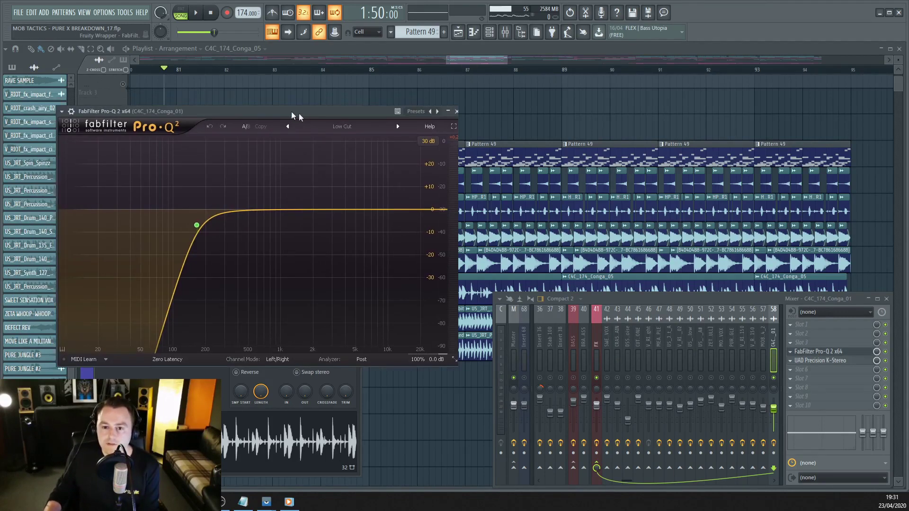
{"action": "left_click_drag", "start_coordinate": [292, 115], "coordinate": [324, 123]}
{"action": "left_click", "coordinate": [820, 360]}
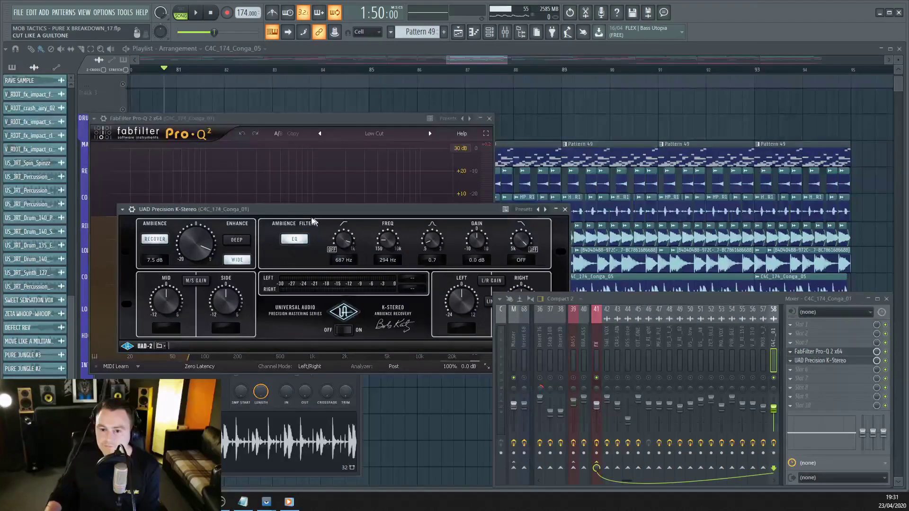
{"action": "left_click", "coordinate": [486, 49]}
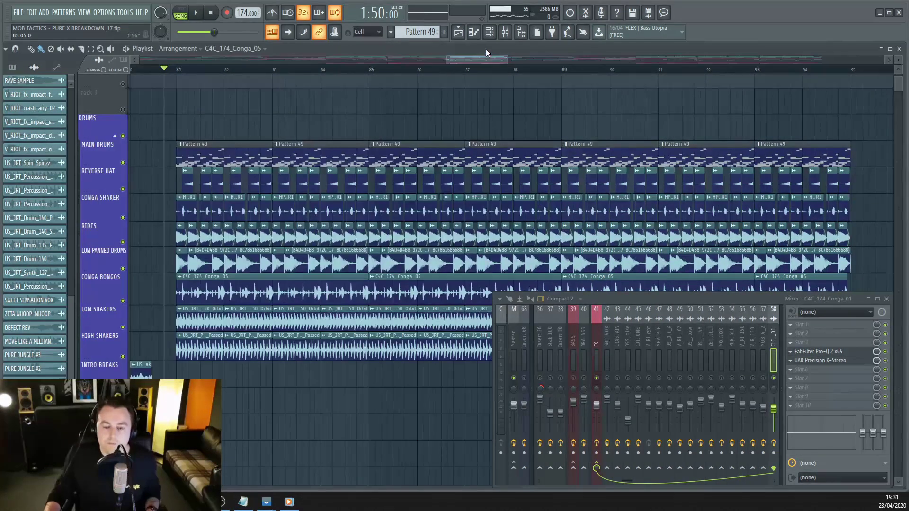
Step: Play the conga bongos from bar 81, comparing the UAD Precision K-Stereo off and on, and return to the playlist
{"action": "left_click", "coordinate": [183, 69]}
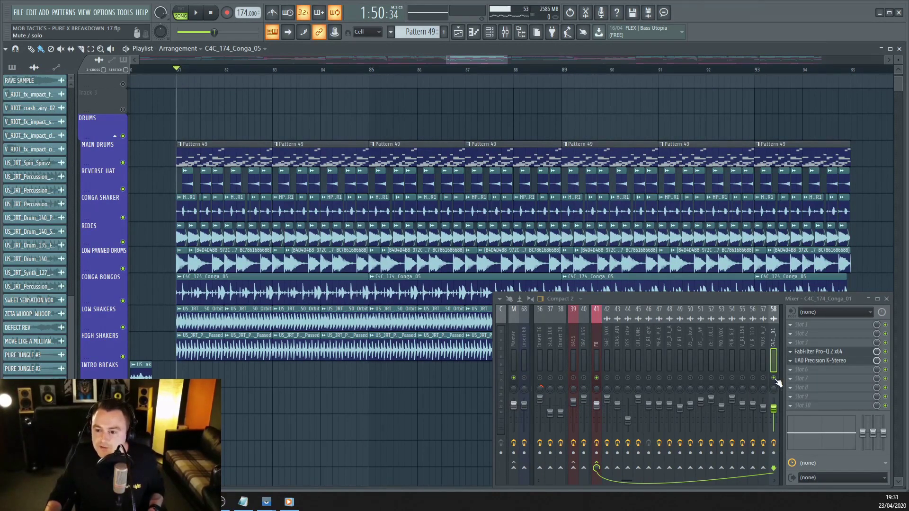
{"action": "left_click", "coordinate": [827, 361]}
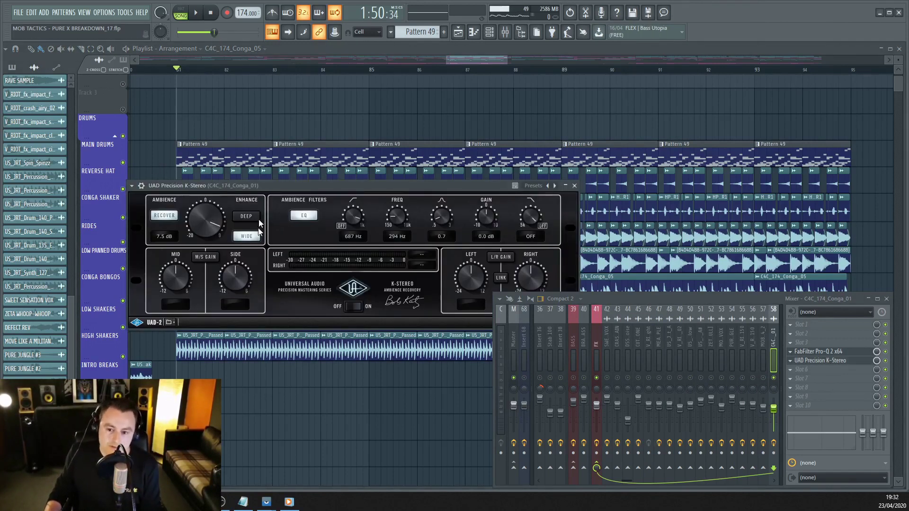
{"action": "left_click", "coordinate": [202, 14]}
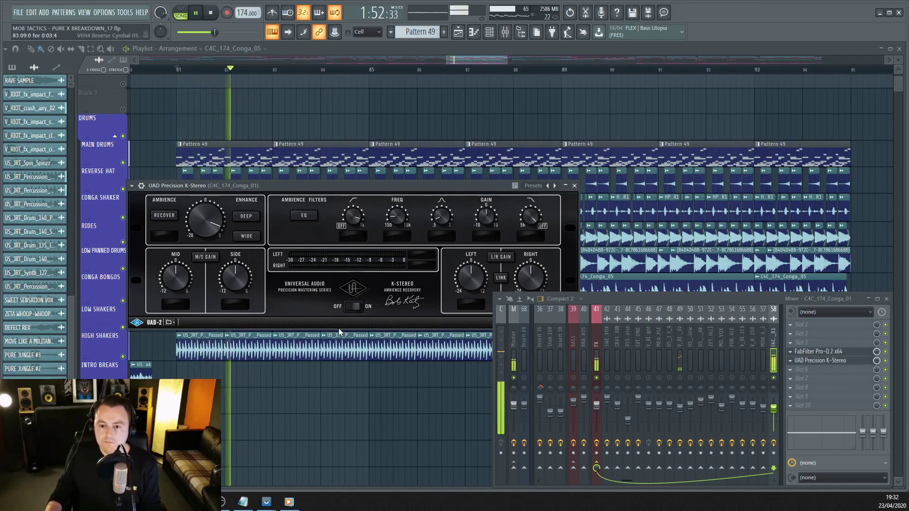
{"action": "left_click", "coordinate": [357, 308]}
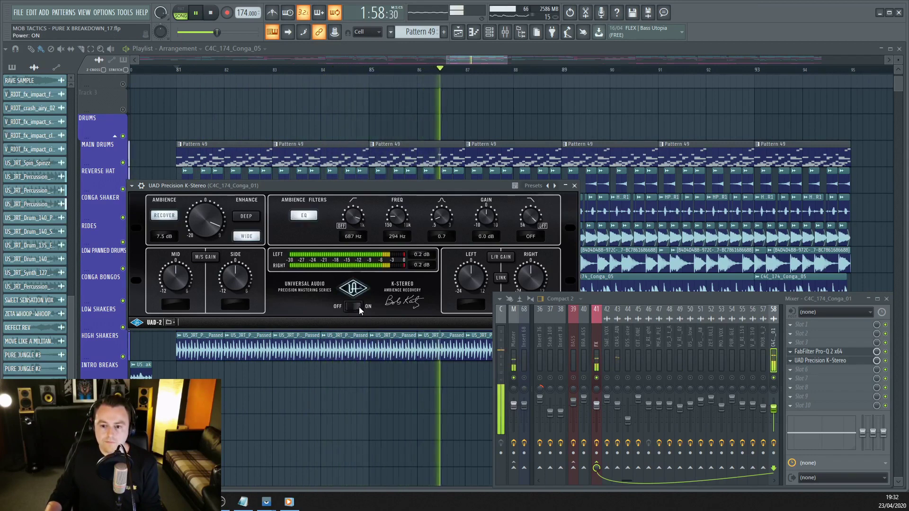
{"action": "left_click", "coordinate": [210, 14]}
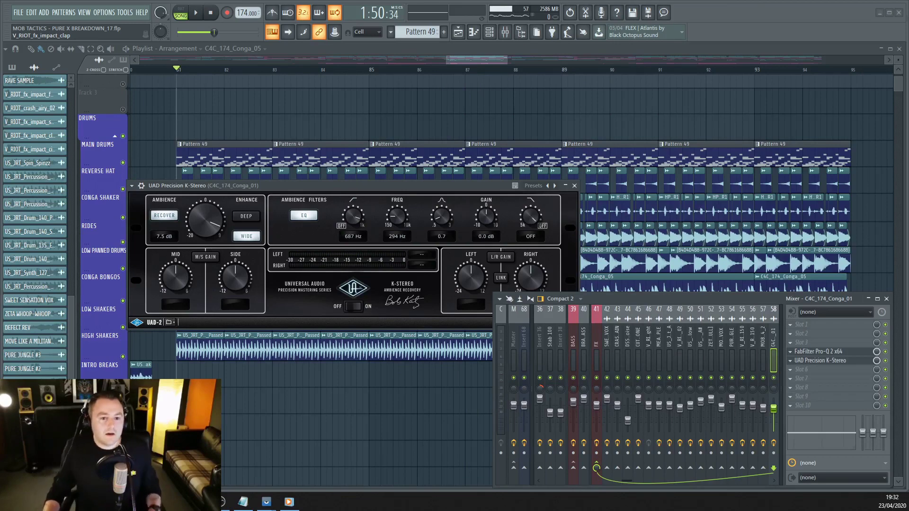
{"action": "left_click", "coordinate": [502, 50]}
Step: Solo the low shakers track and play it from bar 81, then stop playback
{"action": "scroll", "coordinate": [285, 307], "scroll_direction": "down", "scroll_amount": 4}
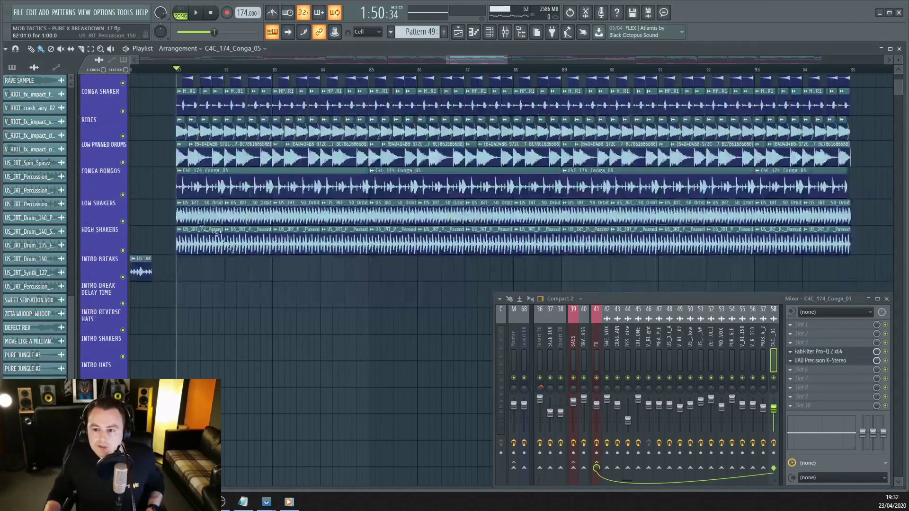
{"action": "scroll", "coordinate": [221, 235], "scroll_direction": "up", "scroll_amount": 2}
{"action": "left_click", "coordinate": [123, 221], "text": "ctrl"}
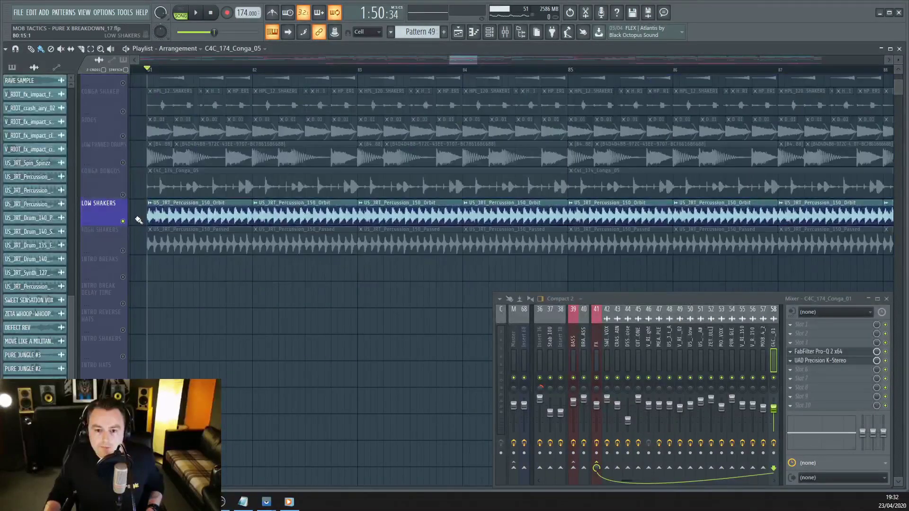
{"action": "key", "text": "space"}
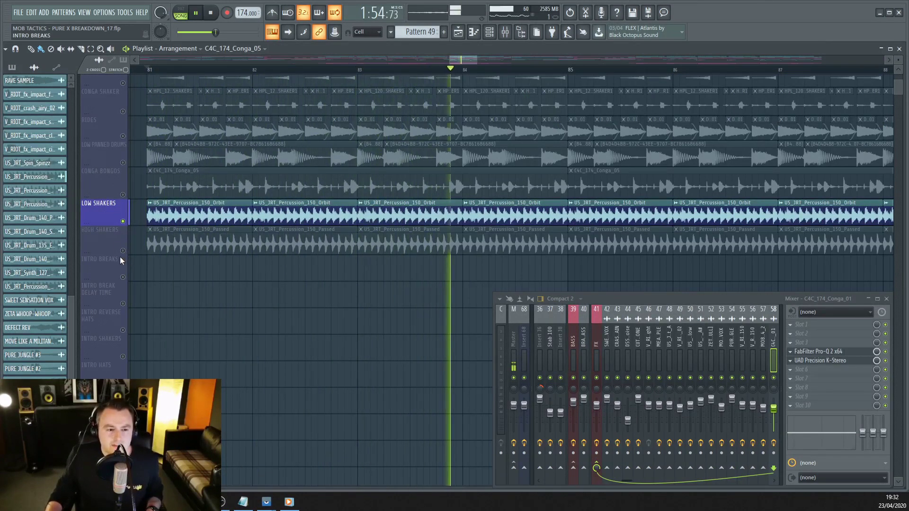
{"action": "key", "text": "space"}
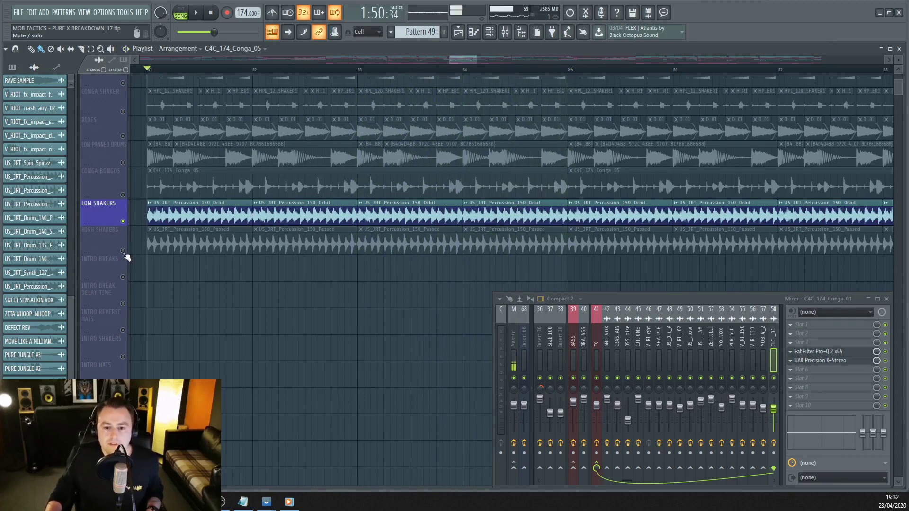
Step: Play the high shakers soloed, add the low shakers to the playback, and restore all drum tracks
{"action": "left_click", "coordinate": [125, 255]}
{"action": "key", "text": "space"}
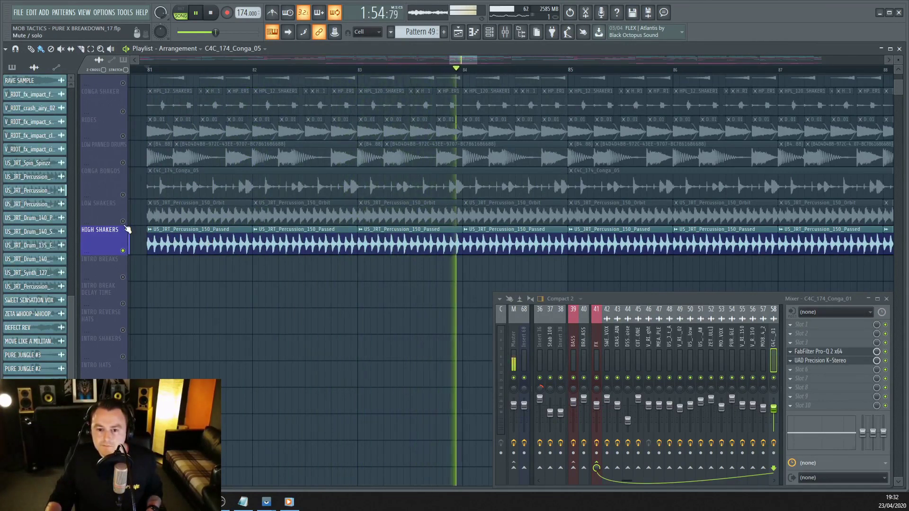
{"action": "left_click_drag", "start_coordinate": [126, 233], "coordinate": [127, 221]}
{"action": "key", "text": "space"}
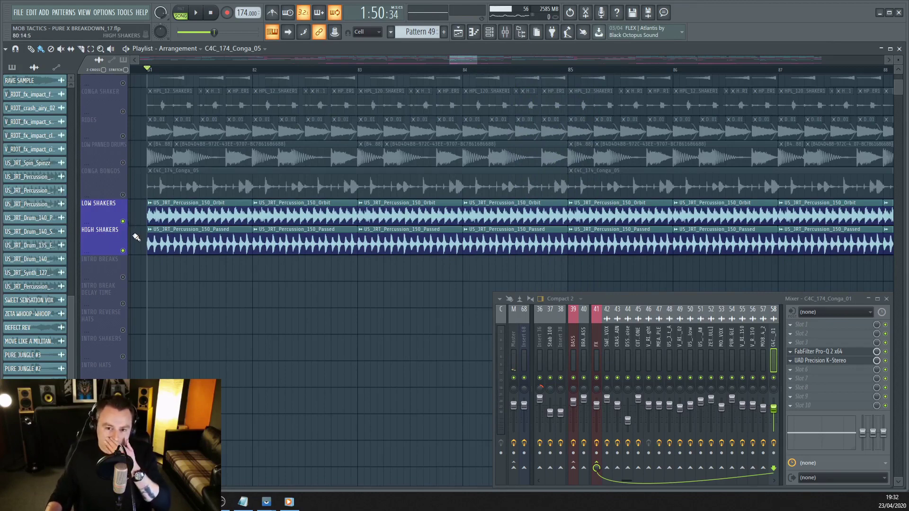
{"action": "left_click", "coordinate": [126, 223]}
{"action": "left_click", "coordinate": [187, 259]}
Step: Play the soloed drum group from the start of the song and examine its expanded intro shaker and hat tracks
{"action": "scroll", "coordinate": [185, 263], "scroll_direction": "down", "scroll_amount": 6}
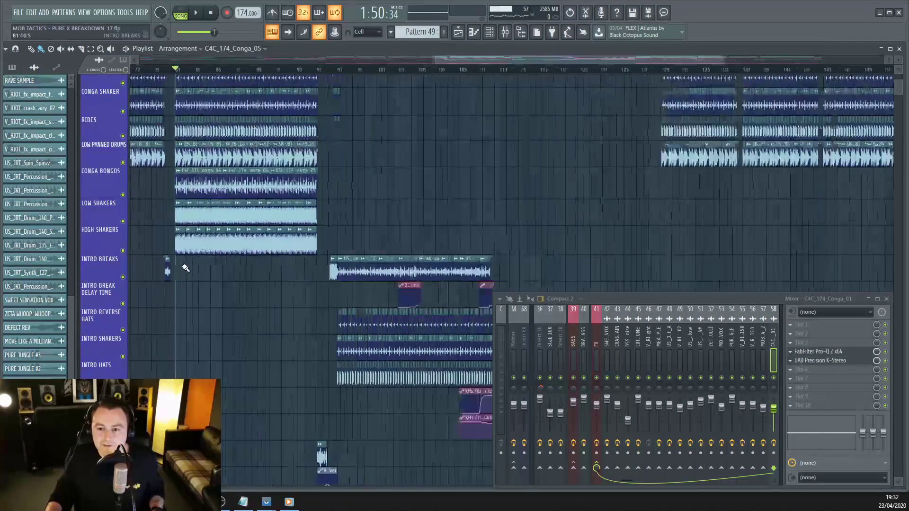
{"action": "scroll", "coordinate": [90, 271], "scroll_direction": "up", "scroll_amount": 4}
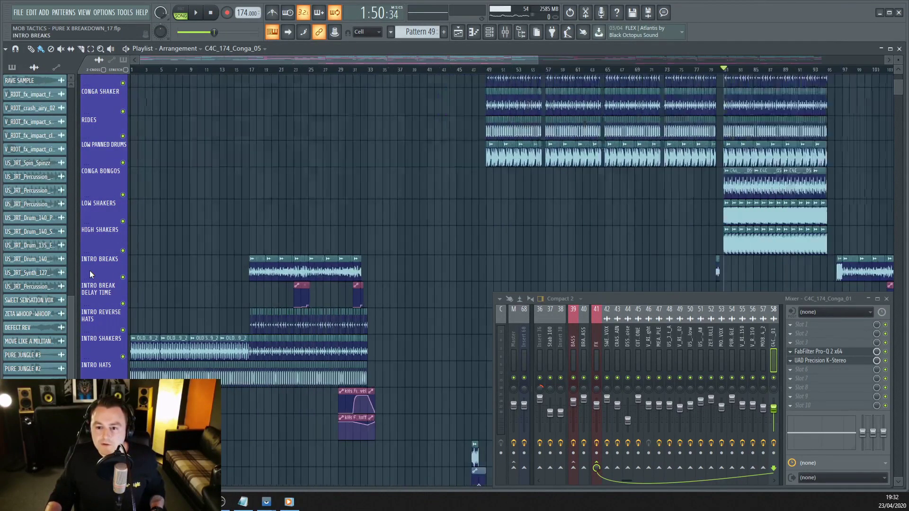
{"action": "scroll", "coordinate": [239, 256], "scroll_direction": "down", "scroll_amount": 3}
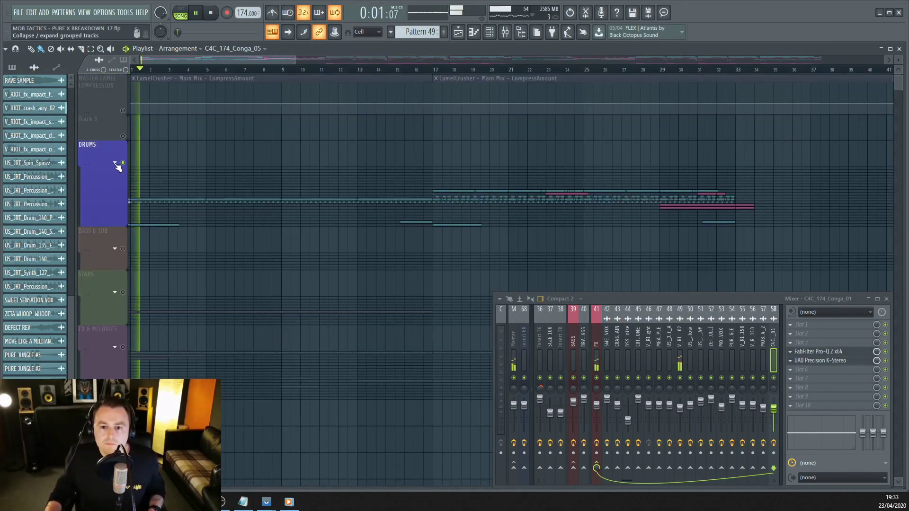
{"action": "left_click", "coordinate": [115, 164]}
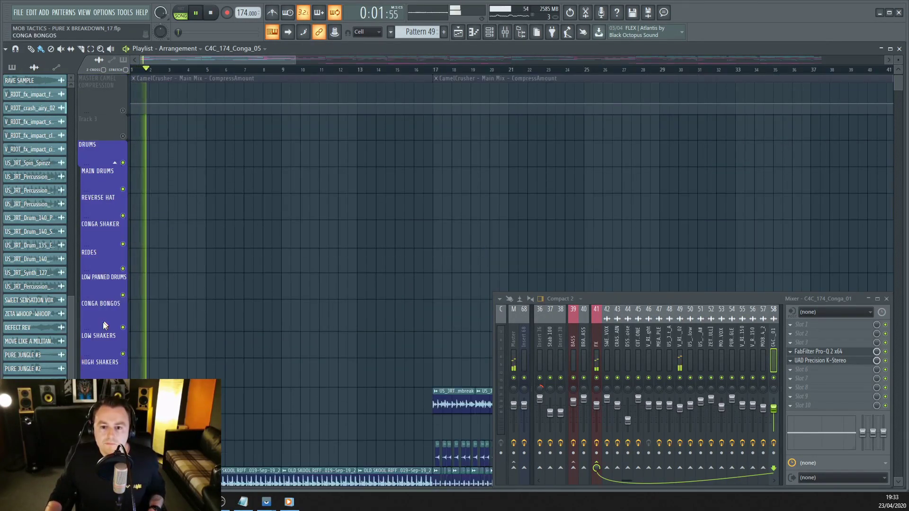
{"action": "scroll", "coordinate": [159, 329], "scroll_direction": "down", "scroll_amount": 3}
{"action": "scroll", "coordinate": [162, 330], "scroll_direction": "down", "scroll_amount": 3}
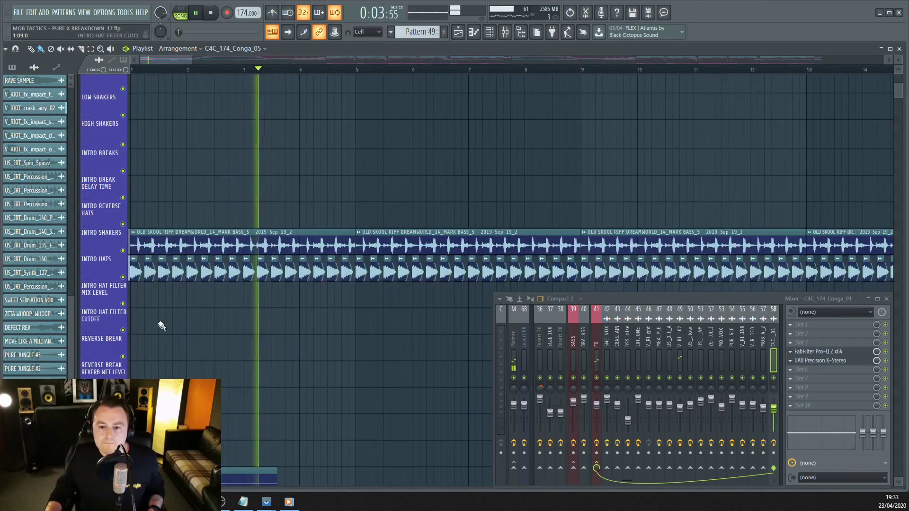
{"action": "scroll", "coordinate": [142, 265], "scroll_direction": "up", "scroll_amount": 3}
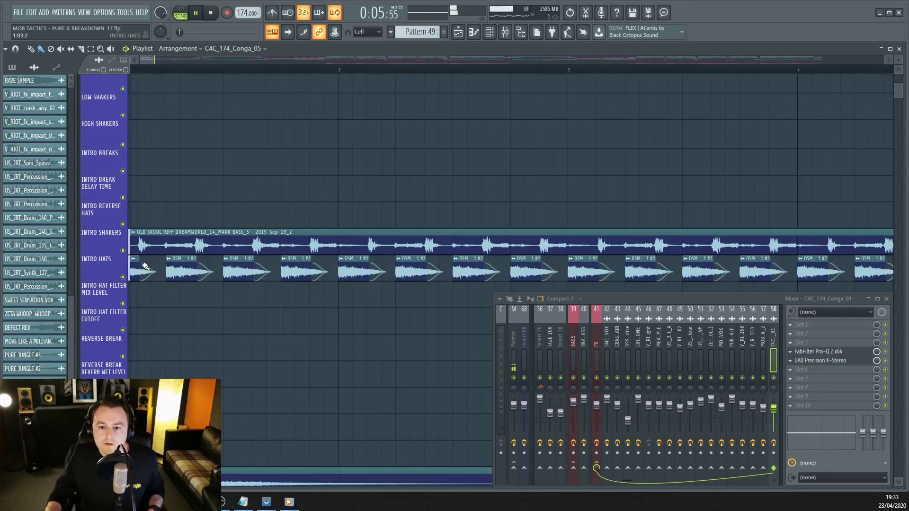
{"action": "scroll", "coordinate": [142, 264], "scroll_direction": "down", "scroll_amount": 6}
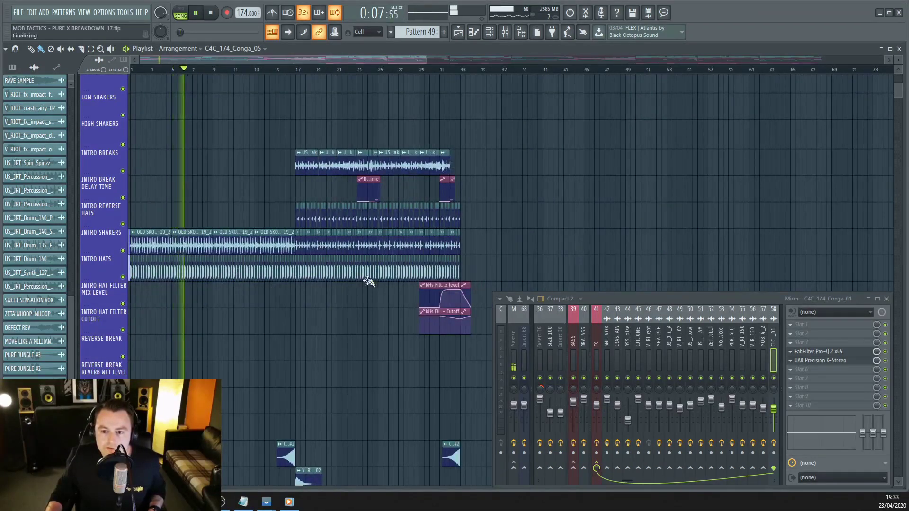
{"action": "scroll", "coordinate": [370, 280], "scroll_direction": "up", "scroll_amount": 3}
{"action": "scroll", "coordinate": [236, 83], "scroll_direction": "down", "scroll_amount": 2}
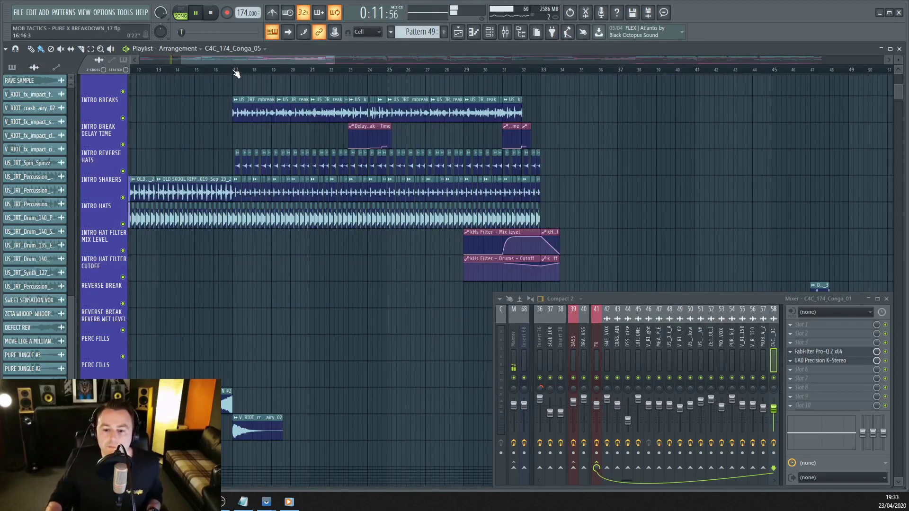
Step: Play the drums from around bar 17 where the intro breaks enter, and make the INTRO BREAKS track slightly taller
{"action": "left_click", "coordinate": [238, 71]}
{"action": "scroll", "coordinate": [314, 57], "scroll_direction": "right", "scroll_amount": 2}
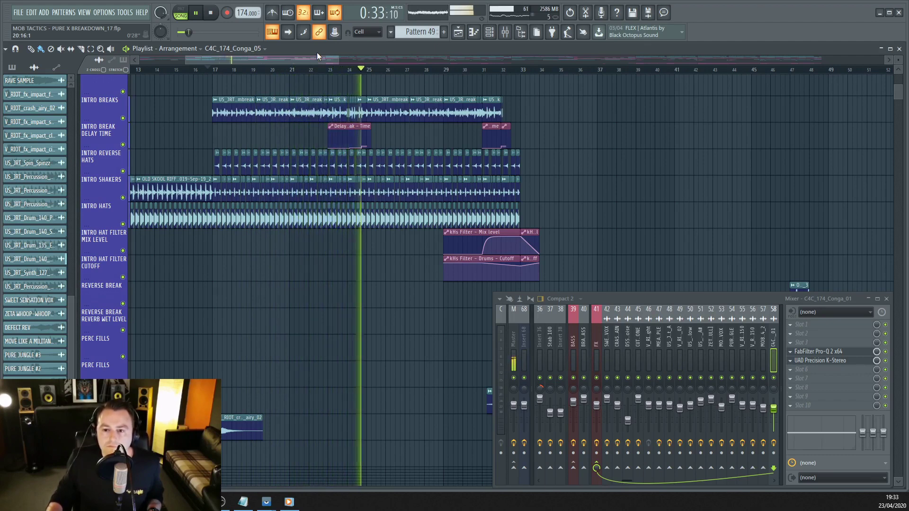
{"action": "scroll", "coordinate": [332, 170], "scroll_direction": "up", "scroll_amount": 2}
{"action": "scroll", "coordinate": [332, 170], "scroll_direction": "up", "scroll_amount": 1}
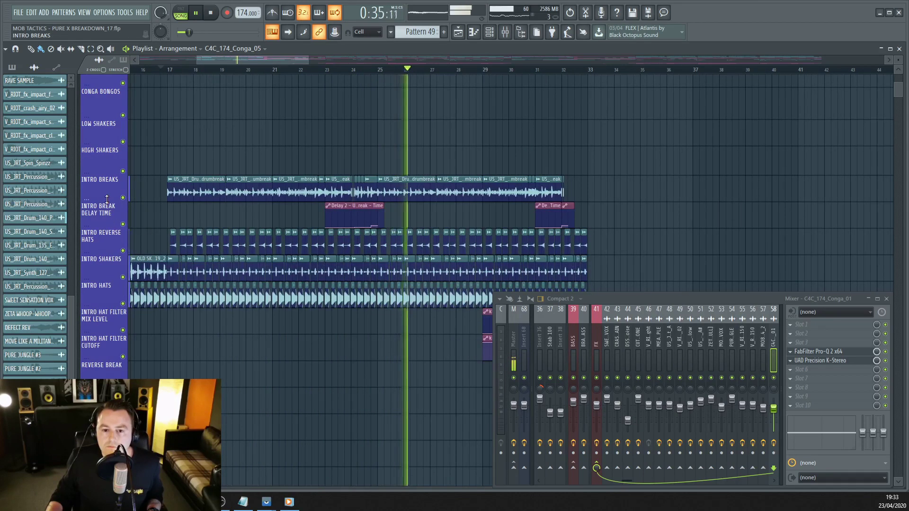
{"action": "mouse_move", "coordinate": [124, 199]}
{"action": "left_mouse_down"}
{"action": "mouse_move", "coordinate": [124, 340]}
{"action": "mouse_move", "coordinate": [124, 209]}
{"action": "left_mouse_up"}
{"action": "key", "text": "space"}
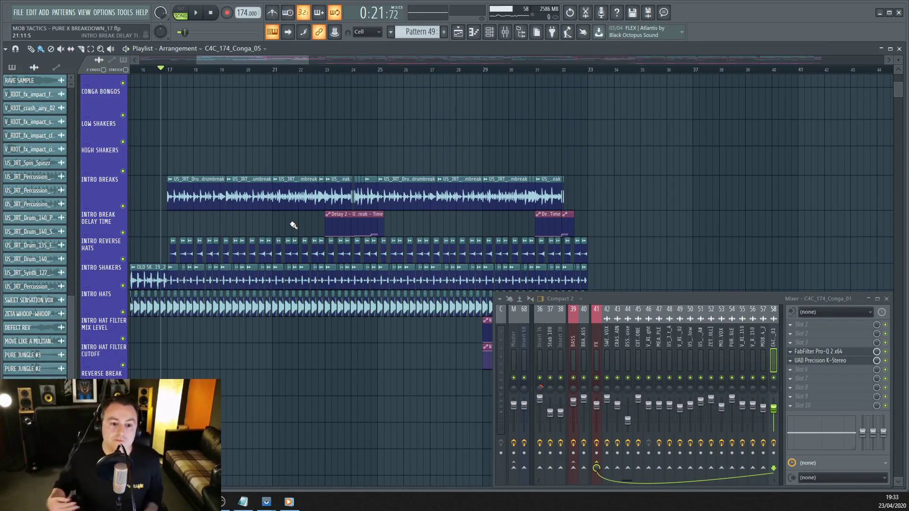
Step: Examine how the Powerhouse, Subterranean and Badboy drumbreak clips are chopped and sequenced on the INTRO BREAKS track from bar 17 onward
{"action": "scroll", "coordinate": [192, 218], "scroll_direction": "up", "scroll_amount": 2}
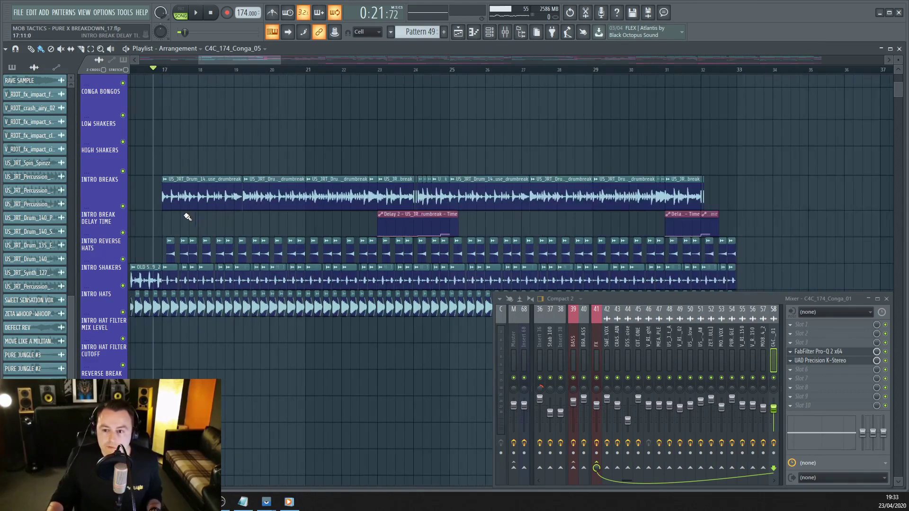
{"action": "scroll", "coordinate": [168, 223], "scroll_direction": "up", "scroll_amount": 1}
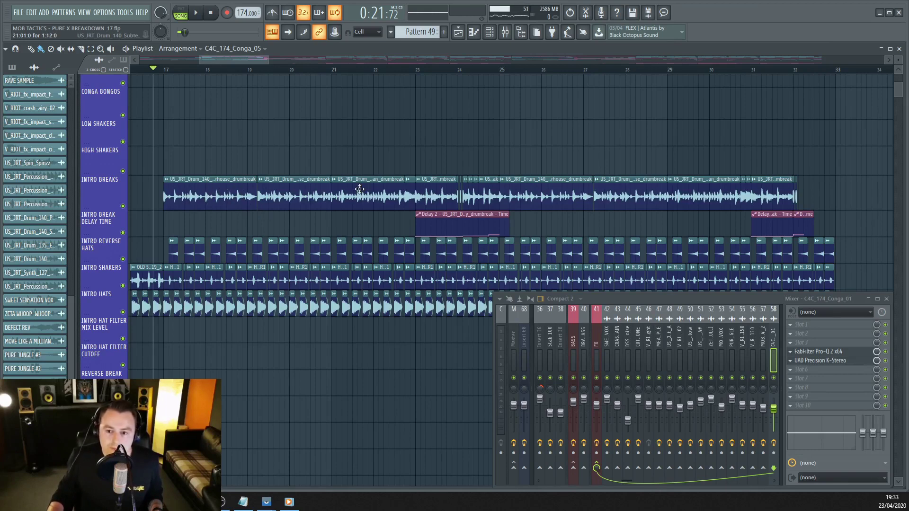
{"action": "scroll", "coordinate": [320, 205], "scroll_direction": "up", "scroll_amount": 2}
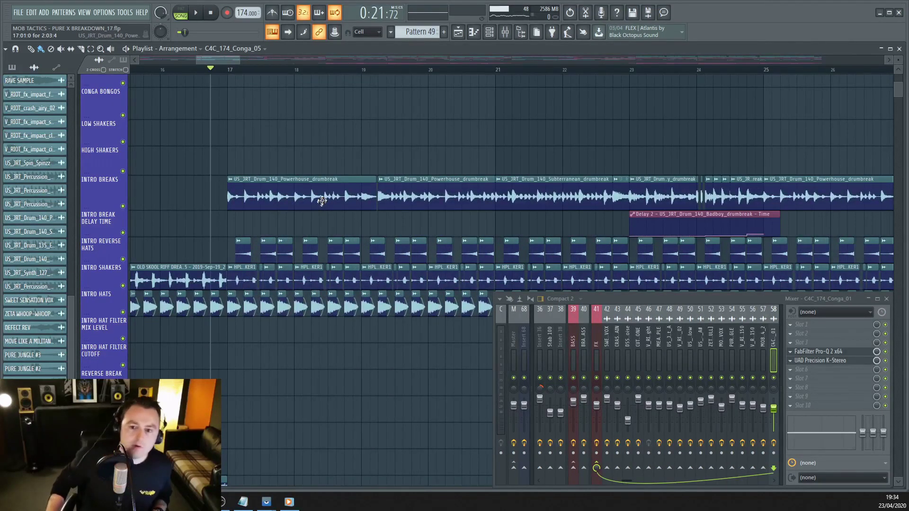
{"action": "scroll", "coordinate": [358, 276], "scroll_direction": "down", "scroll_amount": 1}
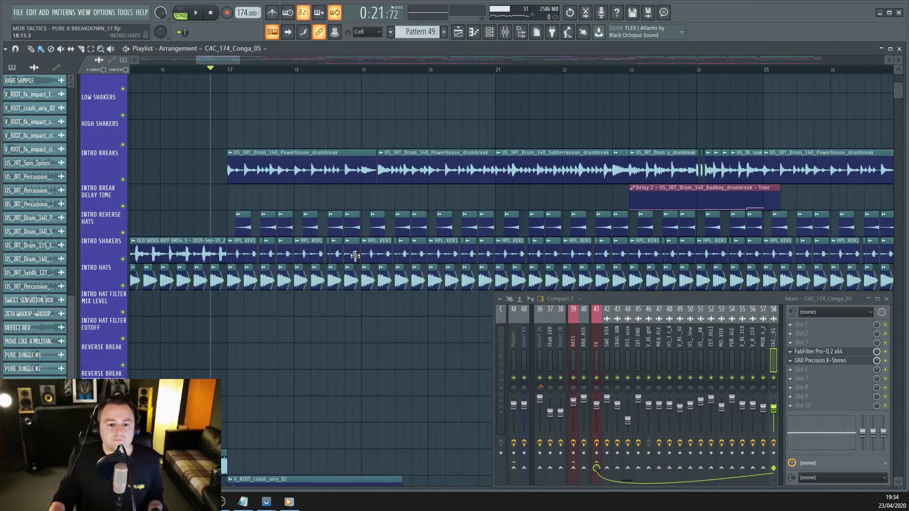
{"action": "scroll", "coordinate": [349, 227], "scroll_direction": "up", "scroll_amount": 1}
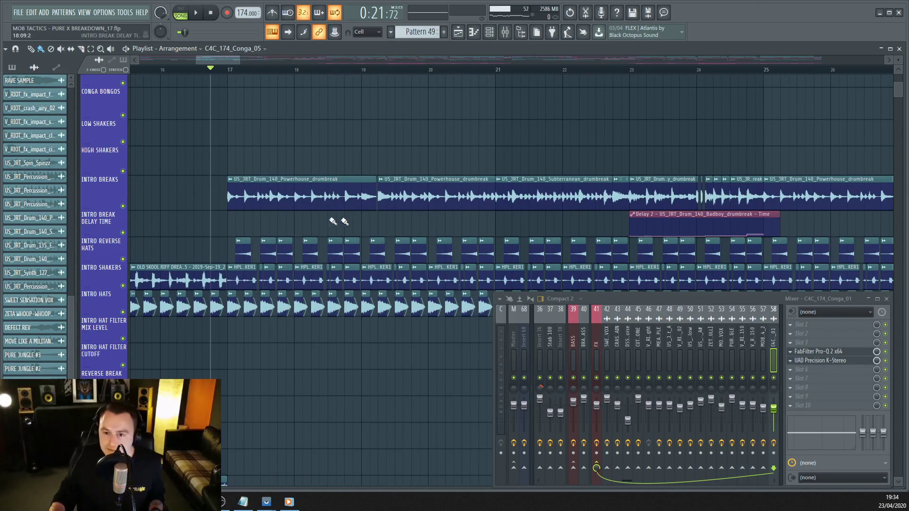
{"action": "left_click", "coordinate": [340, 201]}
{"action": "scroll", "coordinate": [371, 167], "scroll_direction": "down", "scroll_amount": 1}
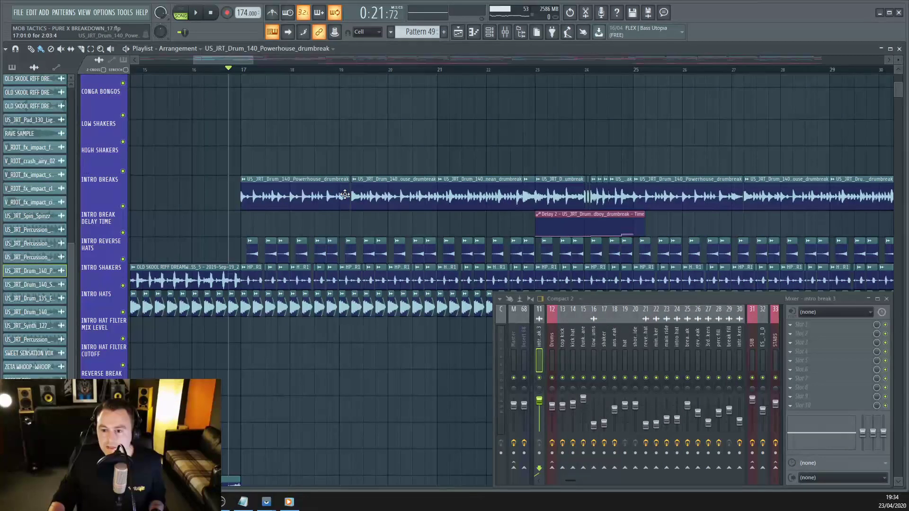
{"action": "scroll", "coordinate": [341, 198], "scroll_direction": "down", "scroll_amount": 1}
{"action": "scroll", "coordinate": [335, 202], "scroll_direction": "up", "scroll_amount": 1}
{"action": "left_click_drag", "start_coordinate": [229, 59], "coordinate": [234, 68]}
{"action": "scroll", "coordinate": [468, 177], "scroll_direction": "up", "scroll_amount": 2}
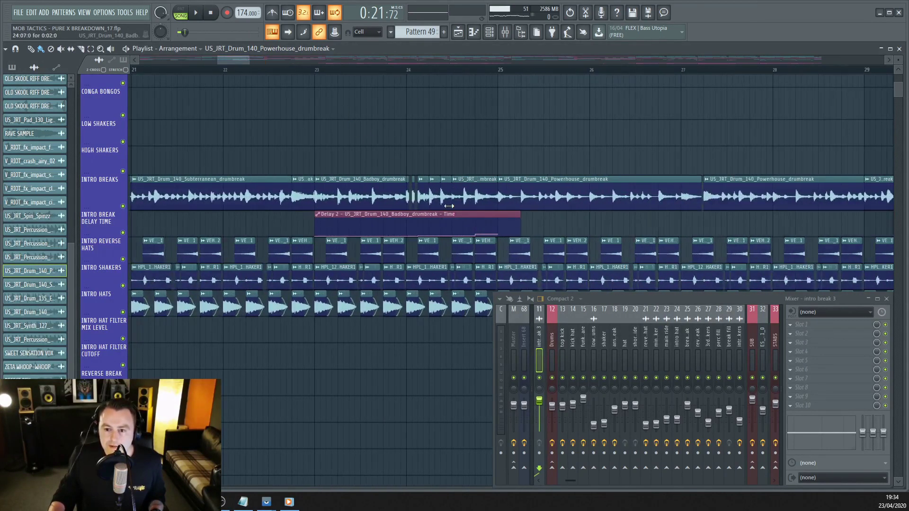
Step: Play the intro breaks from bar 23 and select bar 23 as the loop range
{"action": "left_click", "coordinate": [317, 71]}
{"action": "key", "text": "space"}
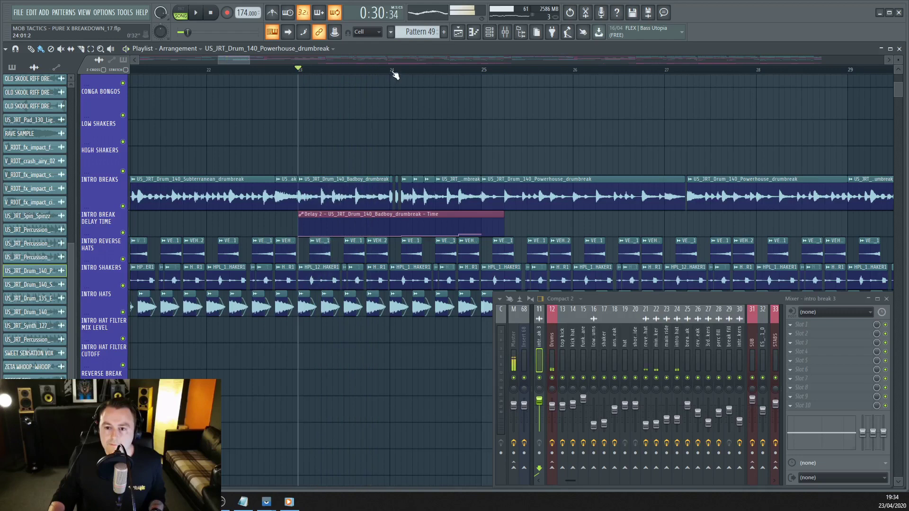
{"action": "left_click_drag", "start_coordinate": [394, 73], "coordinate": [307, 71]}
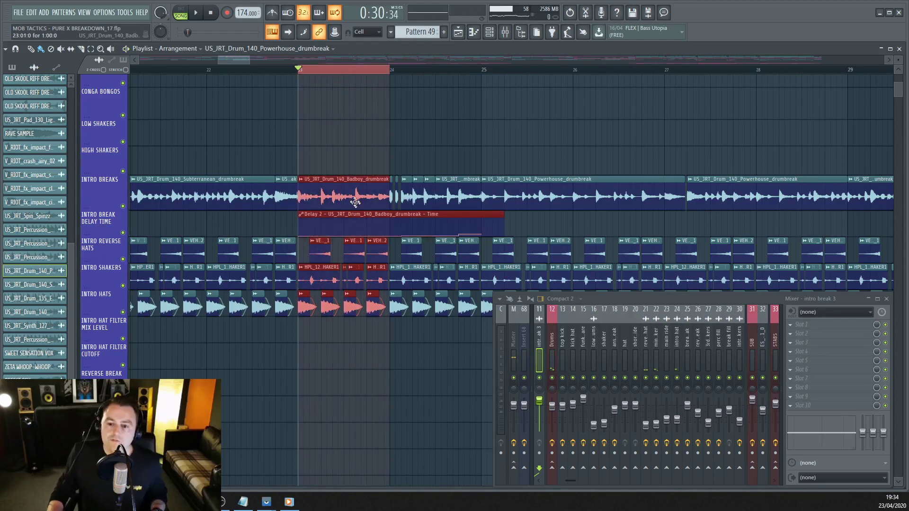
Step: Open the bar 23 Badboy break's channel and its Fruity Delay 2, play the loop to examine the Time control, and close the windows
{"action": "double_click", "coordinate": [343, 189]}
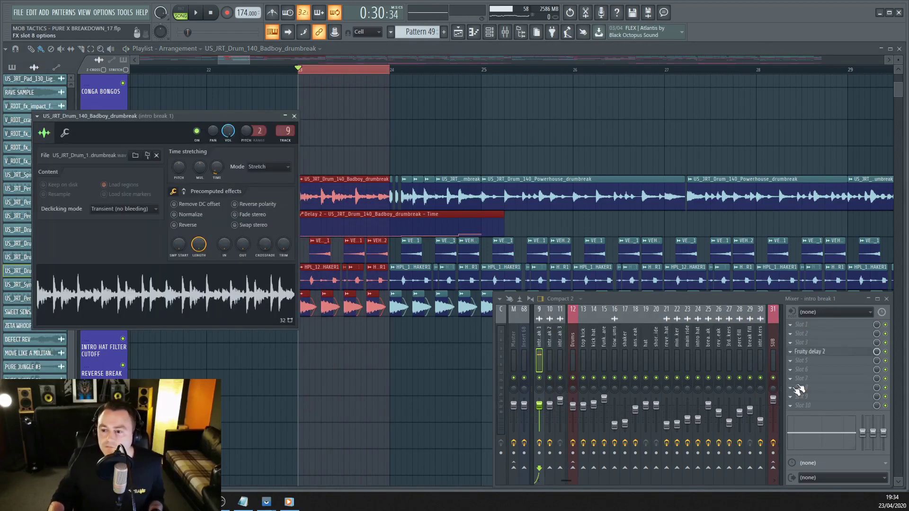
{"action": "left_click", "coordinate": [829, 352]}
{"action": "left_click_drag", "start_coordinate": [260, 288], "coordinate": [293, 316]}
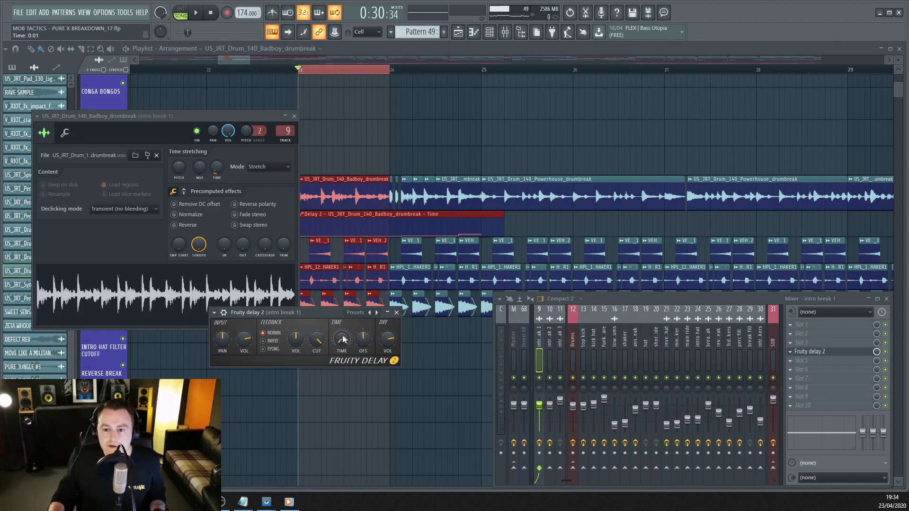
{"action": "key", "text": "space"}
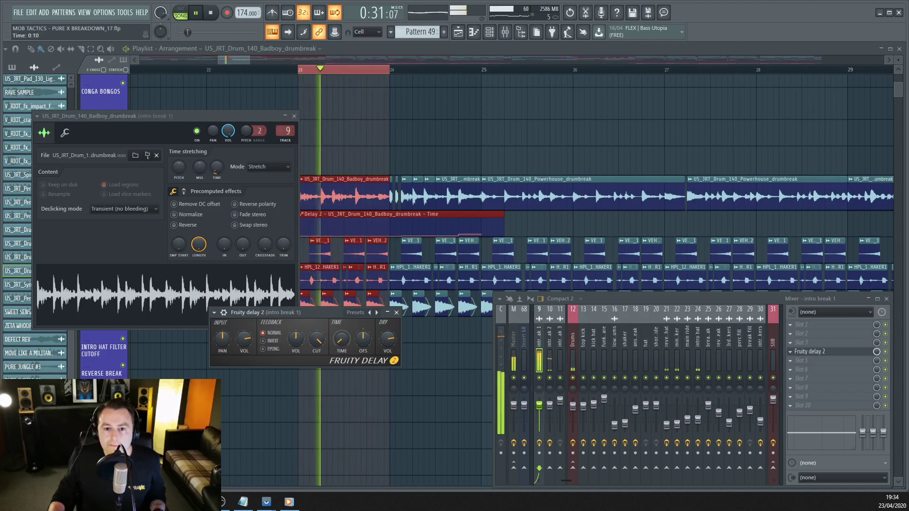
{"action": "left_click_drag", "start_coordinate": [341, 338], "coordinate": [339, 344]}
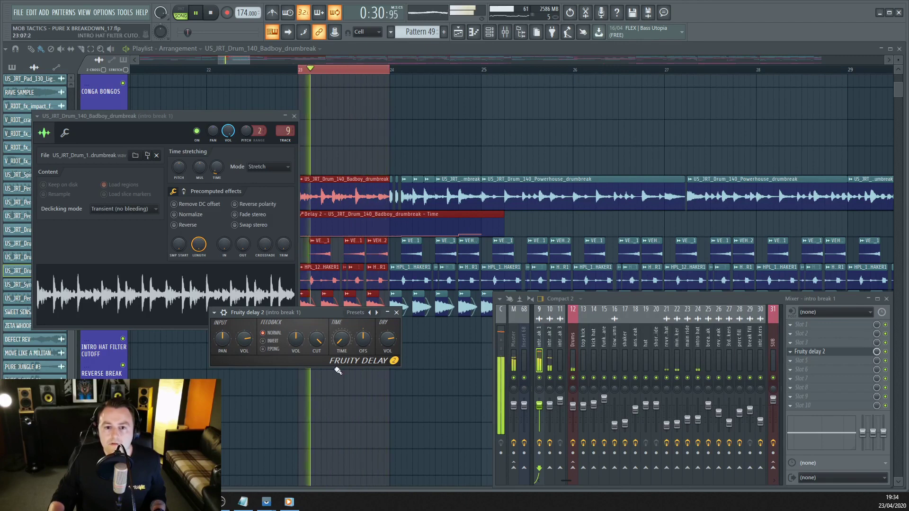
{"action": "key", "text": "space"}
{"action": "key", "text": "F12"}
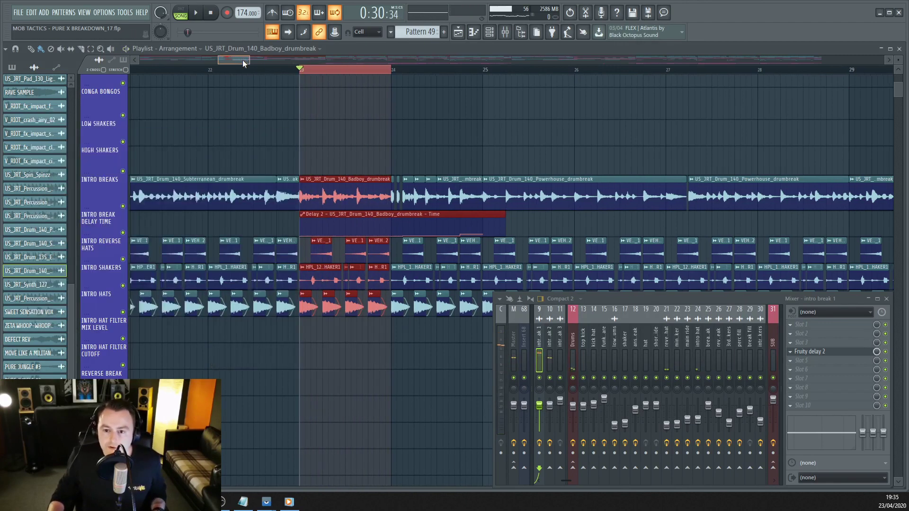
Step: Select bar 24 as the loop range and play the chopped Badboy drumbreak clips in it
{"action": "scroll", "coordinate": [242, 60], "scroll_direction": "up", "scroll_amount": 2}
{"action": "scroll", "coordinate": [402, 209], "scroll_direction": "up", "scroll_amount": 3}
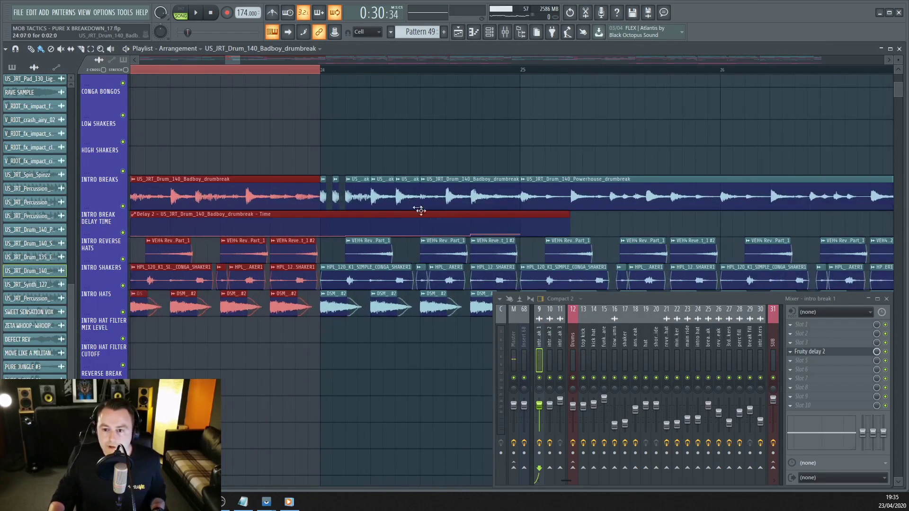
{"action": "left_click_drag", "start_coordinate": [297, 70], "coordinate": [544, 76]}
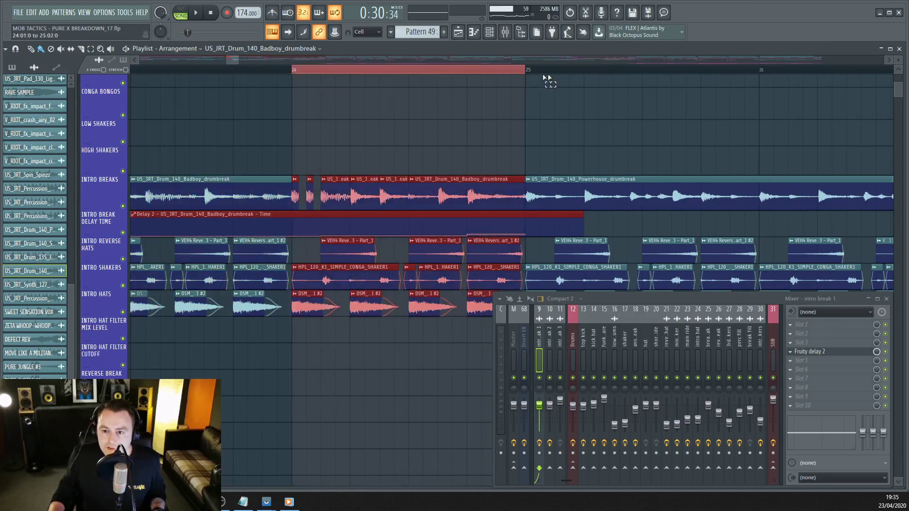
{"action": "key", "text": "space"}
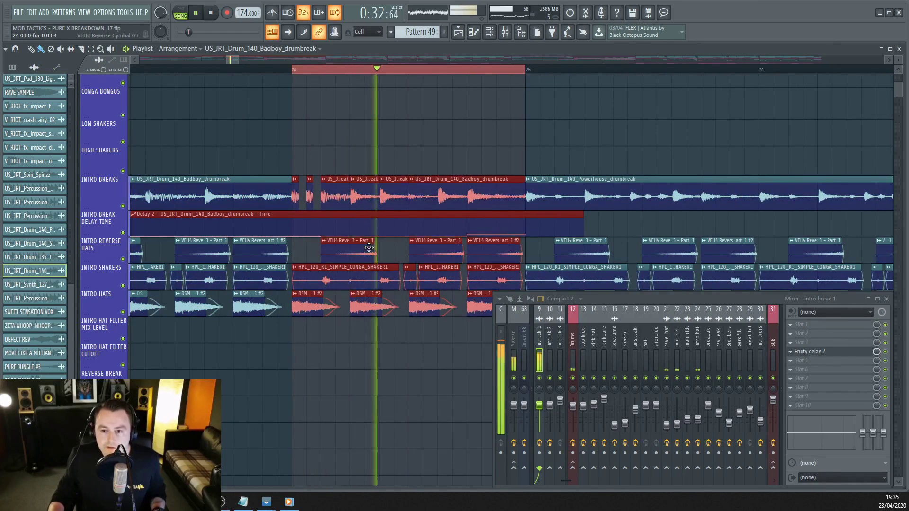
{"action": "scroll", "coordinate": [107, 207], "scroll_direction": "down", "scroll_amount": 1}
{"action": "key", "text": "space"}
Step: Enlarge the INTRO BREAK DELAY TIME track and play the range spanned by its first automation clip, from bar 23 to just past bar 25
{"action": "left_click_drag", "start_coordinate": [106, 207], "coordinate": [106, 485]}
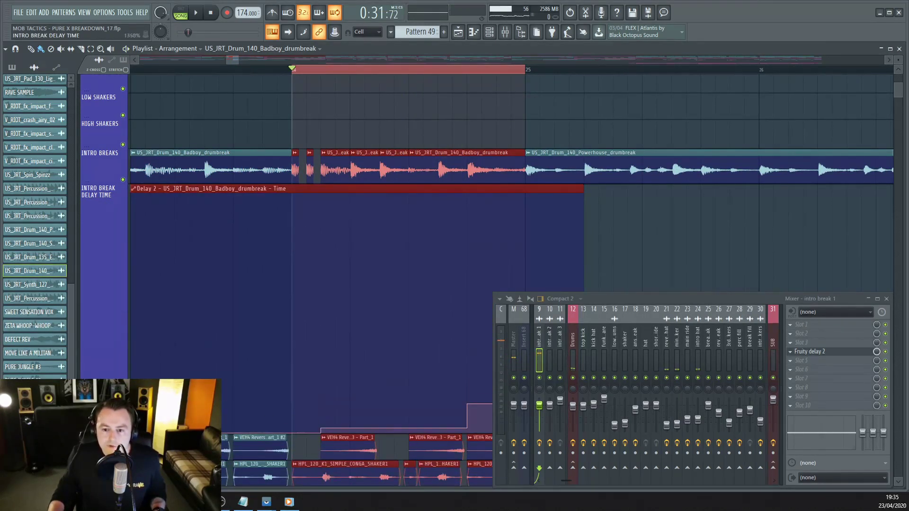
{"action": "scroll", "coordinate": [400, 250], "scroll_direction": "down", "scroll_amount": 3}
{"action": "scroll", "coordinate": [331, 256], "scroll_direction": "up", "scroll_amount": 2}
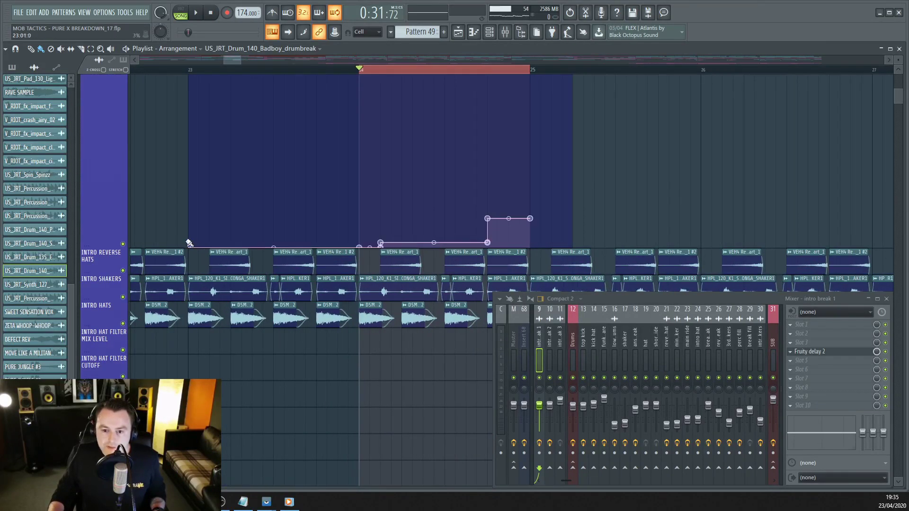
{"action": "scroll", "coordinate": [369, 250], "scroll_direction": "up", "scroll_amount": 2}
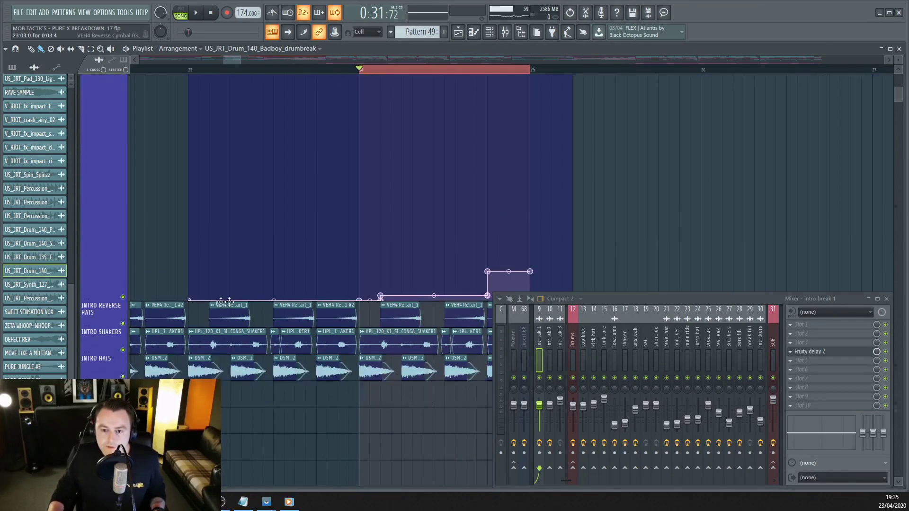
{"action": "left_click_drag", "start_coordinate": [191, 71], "coordinate": [570, 70]}
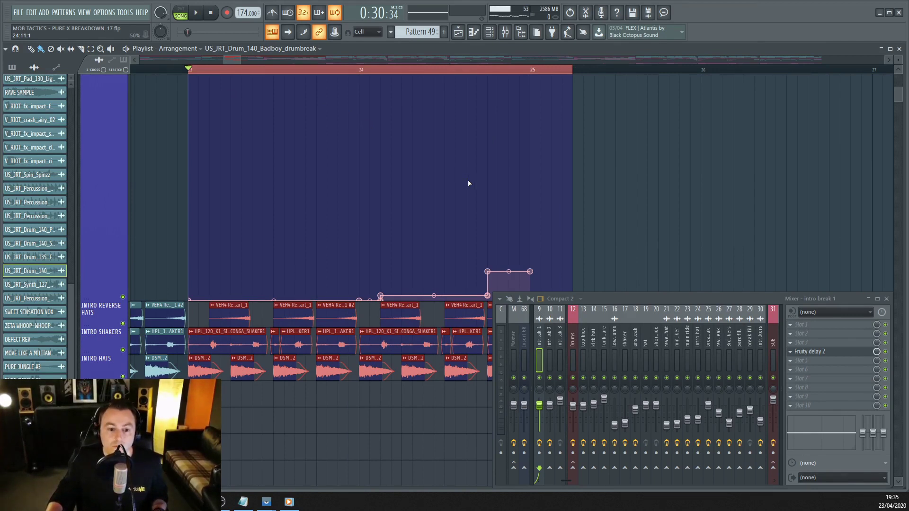
{"action": "key", "text": "space"}
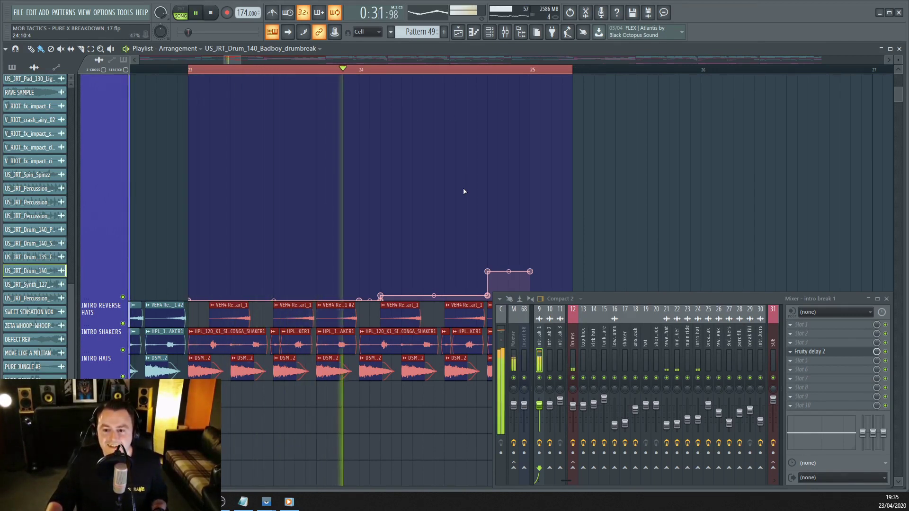
{"action": "key", "text": "space"}
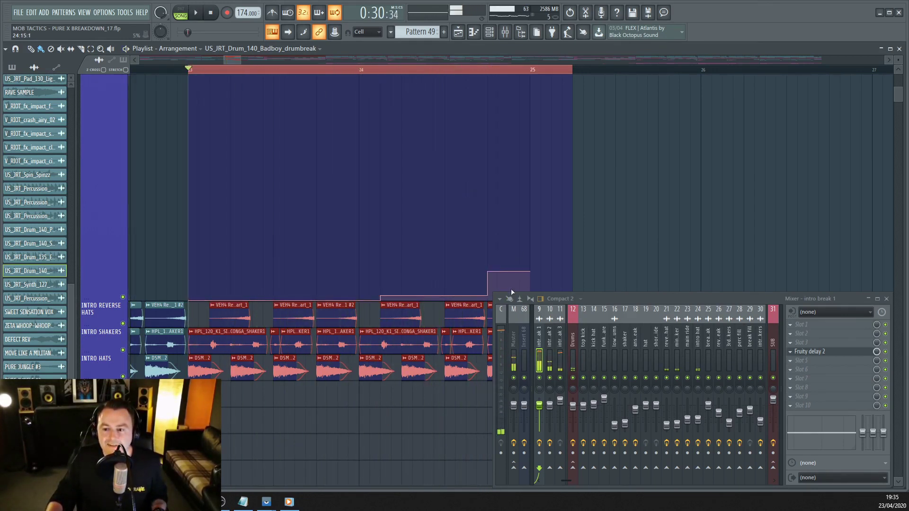
Step: Shrink the INTRO BREAK DELAY TIME track back to a compact height
{"action": "scroll", "coordinate": [365, 243], "scroll_direction": "down", "scroll_amount": 1}
{"action": "scroll", "coordinate": [98, 265], "scroll_direction": "up", "scroll_amount": 3}
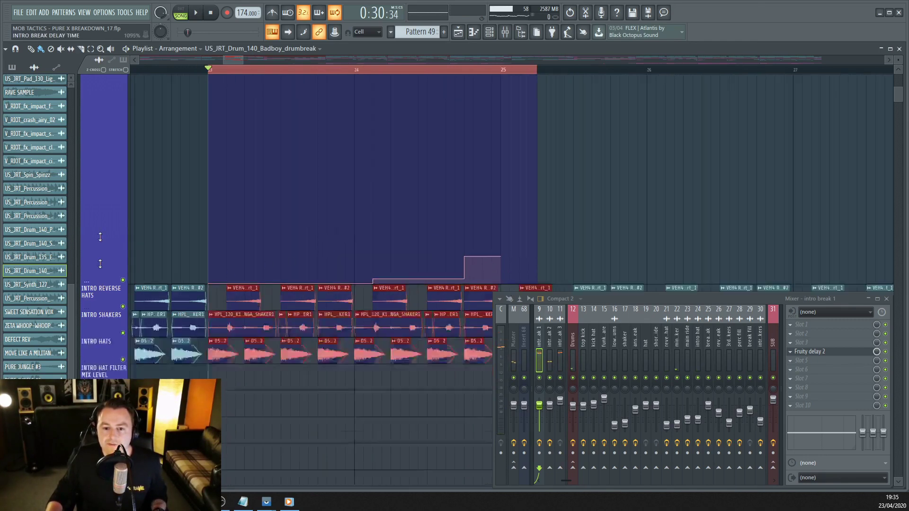
{"action": "scroll", "coordinate": [194, 224], "scroll_direction": "down", "scroll_amount": 2}
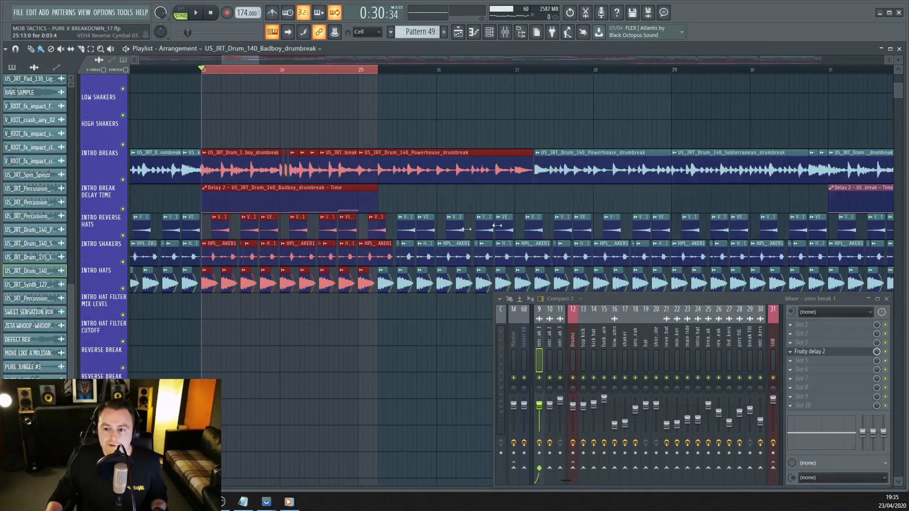
Step: Play the following Powerhouse and Subterranean breaks without a loop range and select the intro break 3 mixer track
{"action": "left_click", "coordinate": [335, 71]}
{"action": "key", "text": "space"}
{"action": "scroll", "coordinate": [536, 201], "scroll_direction": "up", "scroll_amount": 2}
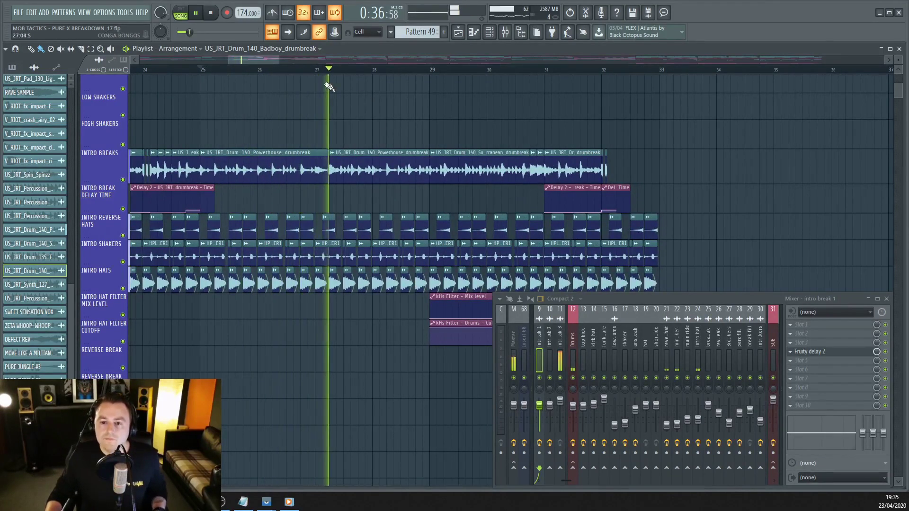
{"action": "left_click_drag", "start_coordinate": [274, 59], "coordinate": [276, 59]}
{"action": "left_click", "coordinate": [363, 171]}
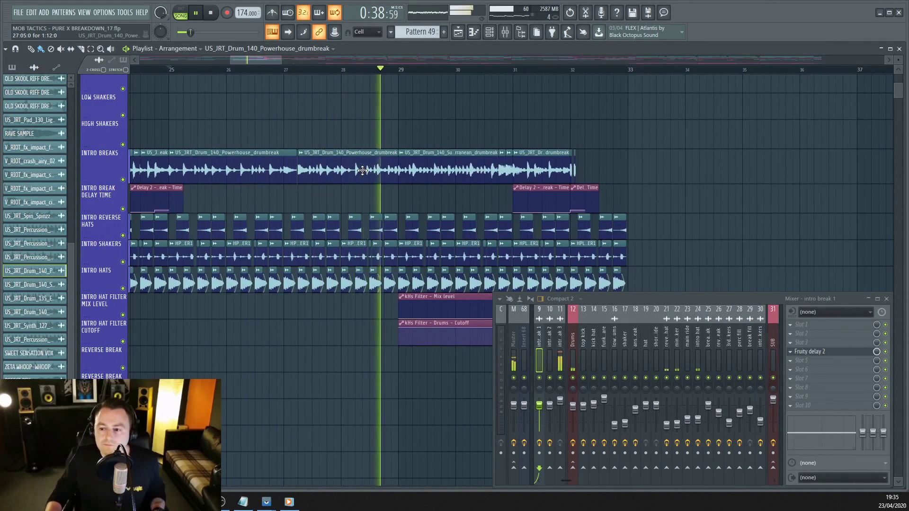
{"action": "left_click", "coordinate": [560, 342]}
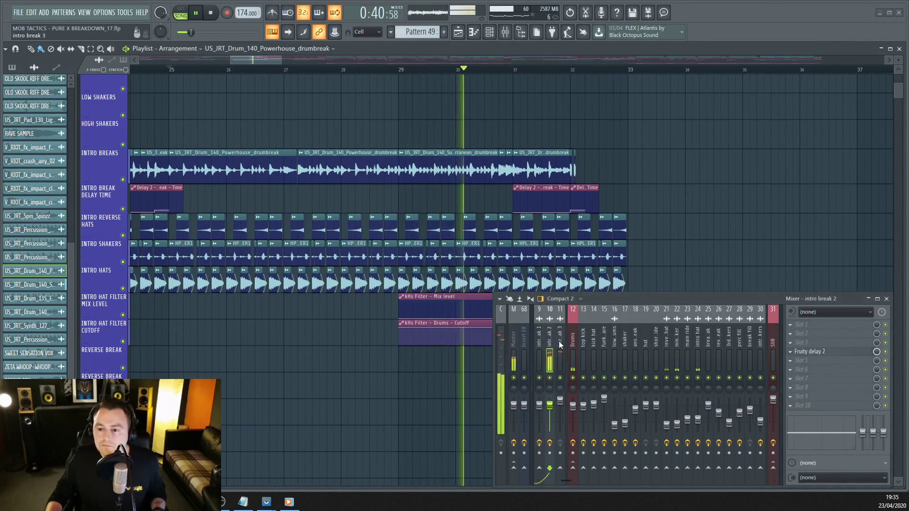
Step: Inspect the Badboy chops and delay time automation around bars 31 and 32, and play the closing chops from bar 32
{"action": "scroll", "coordinate": [589, 200], "scroll_direction": "up", "scroll_amount": 2}
{"action": "scroll", "coordinate": [589, 199], "scroll_direction": "up", "scroll_amount": 1}
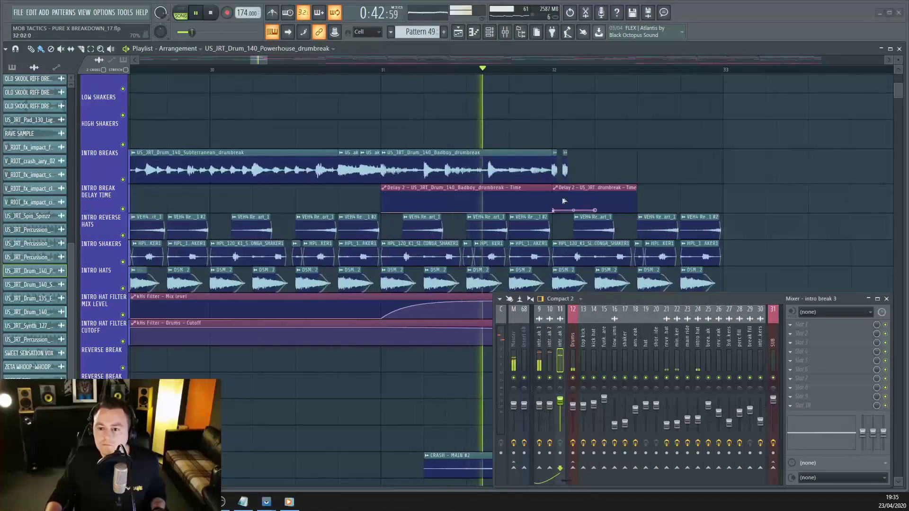
{"action": "scroll", "coordinate": [602, 203], "scroll_direction": "up", "scroll_amount": 1}
{"action": "key", "text": "space"}
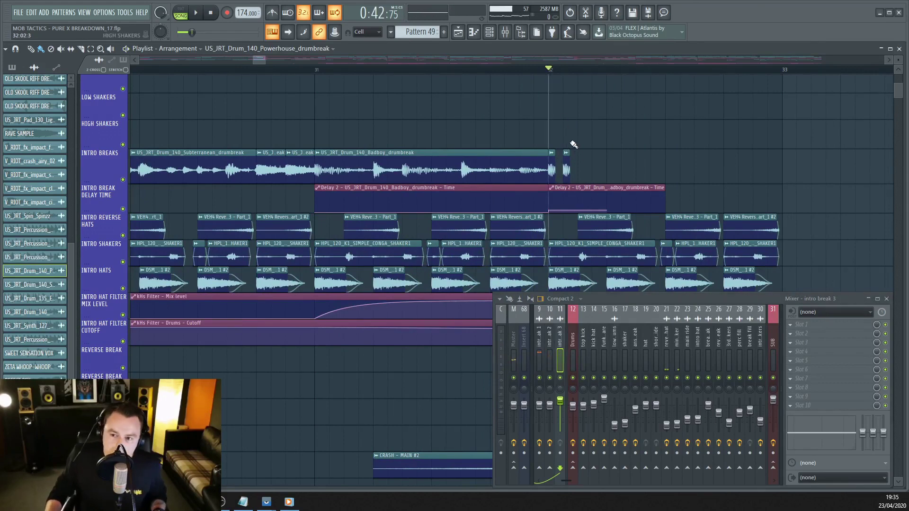
{"action": "key", "text": "space"}
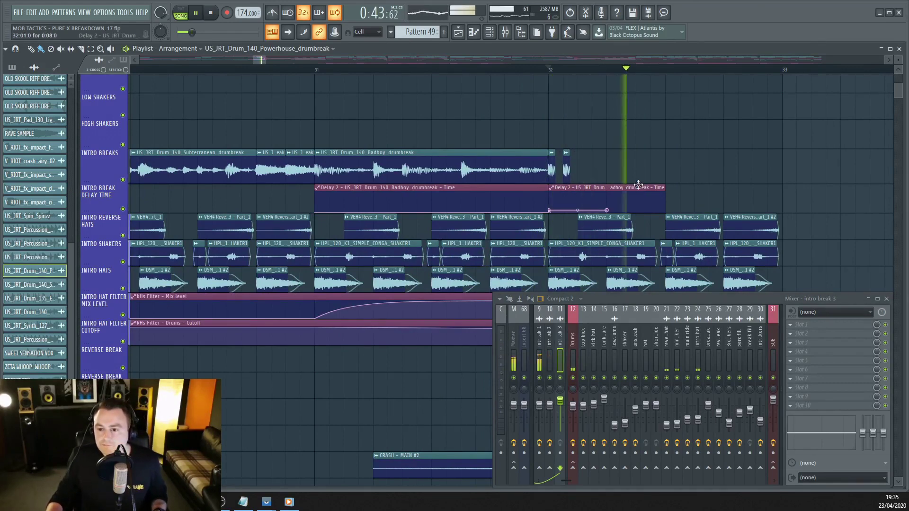
{"action": "key", "text": "space"}
Step: Examine how the clips on the REVERSE CRASH and CRASH tracks are placed across the intro, with the playhead at the song start
{"action": "scroll", "coordinate": [635, 205], "scroll_direction": "down", "scroll_amount": 5}
{"action": "scroll", "coordinate": [420, 261], "scroll_direction": "down", "scroll_amount": 3}
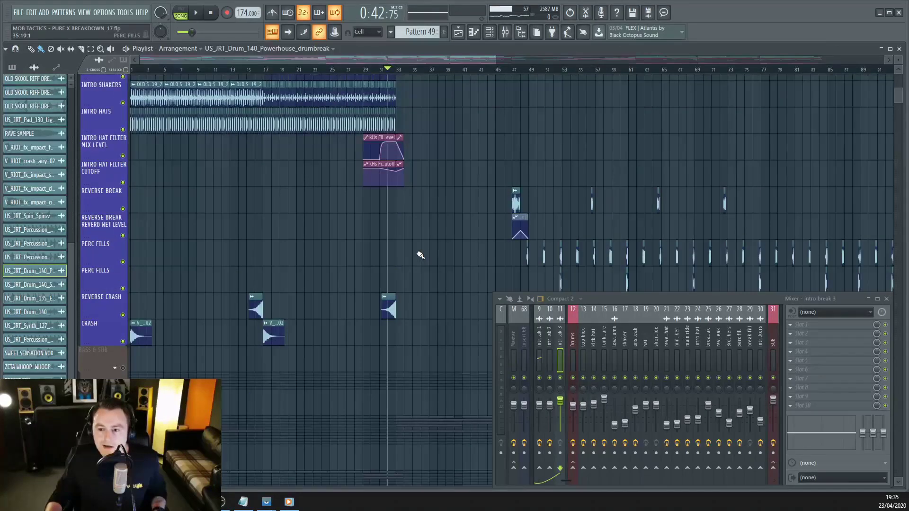
{"action": "scroll", "coordinate": [420, 255], "scroll_direction": "down", "scroll_amount": 4}
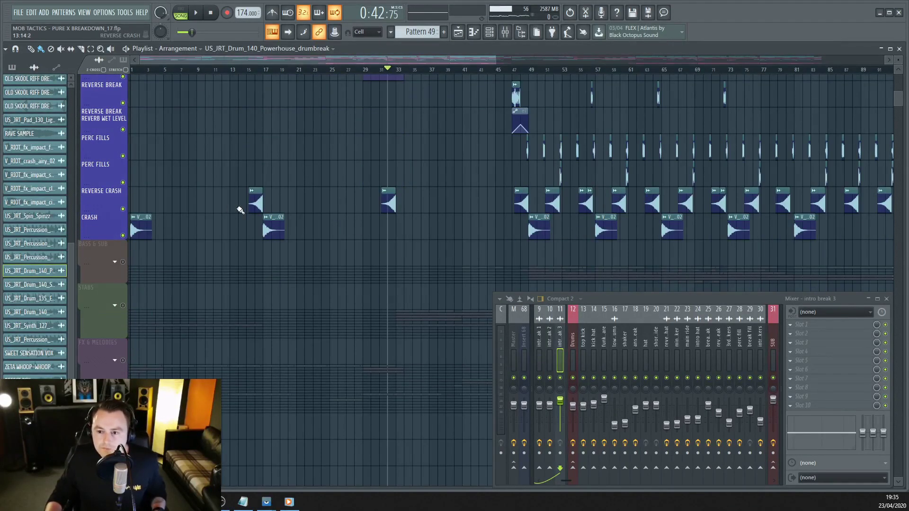
{"action": "scroll", "coordinate": [108, 213], "scroll_direction": "up", "scroll_amount": 5}
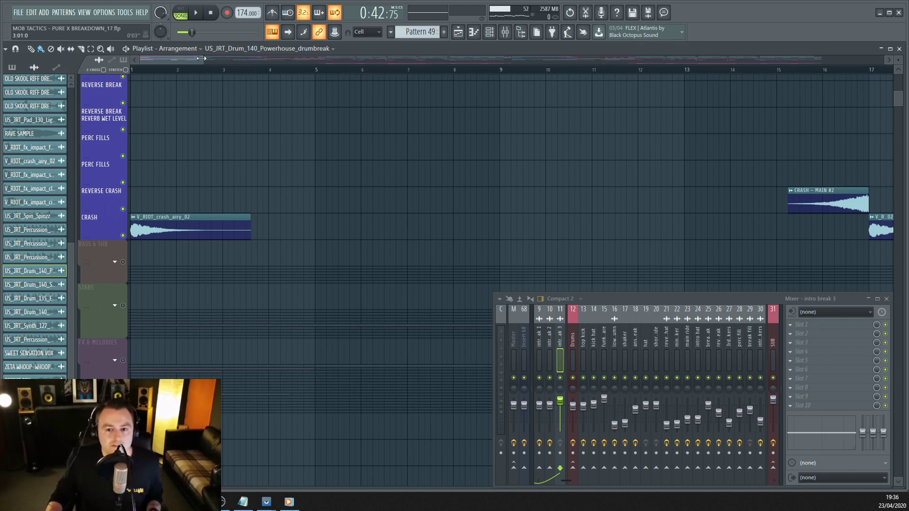
{"action": "left_click_drag", "start_coordinate": [201, 58], "coordinate": [222, 60]}
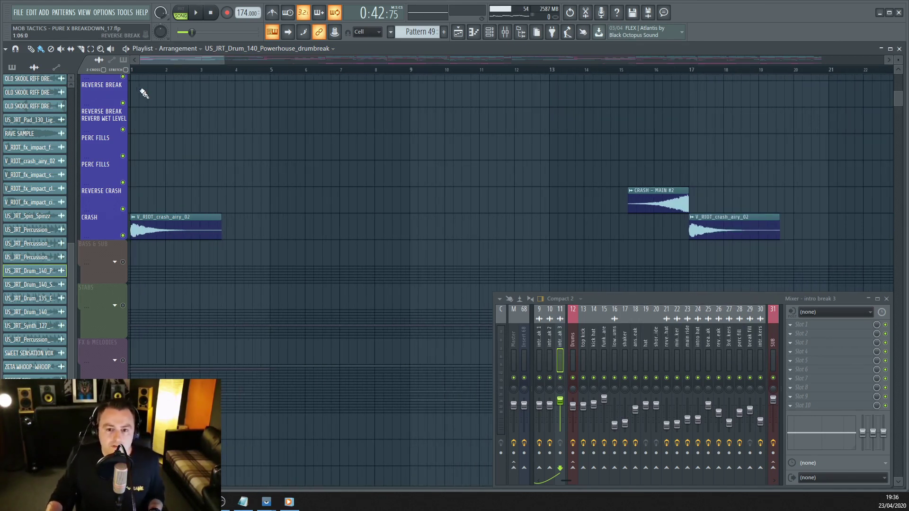
{"action": "left_click", "coordinate": [135, 70]}
{"action": "scroll", "coordinate": [264, 77], "scroll_direction": "down", "scroll_amount": 2}
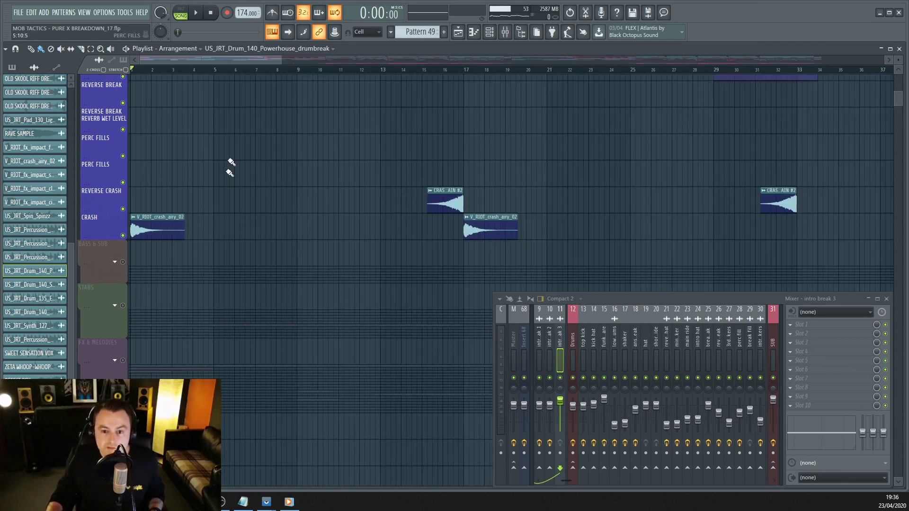
{"action": "left_click_drag", "start_coordinate": [205, 61], "coordinate": [227, 238]}
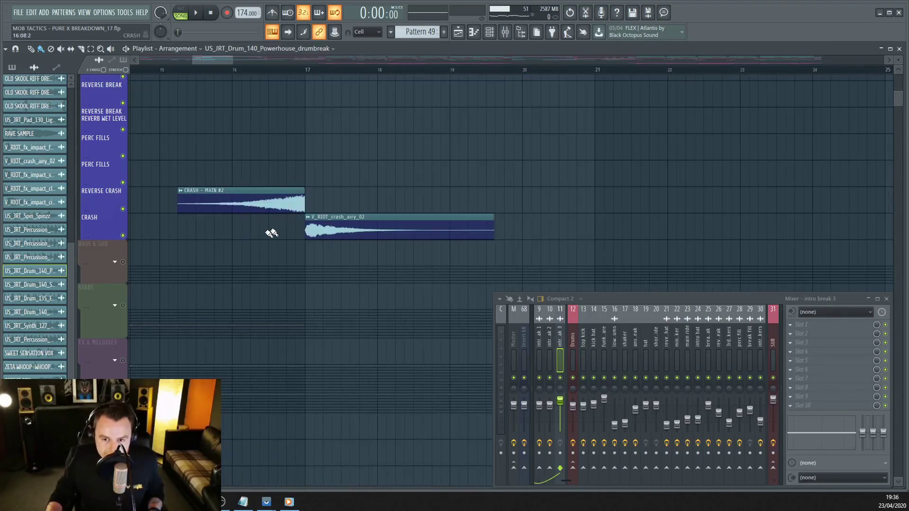
Step: Play the reverse crash from around bar 15 leading into the crash at bar 17
{"action": "left_click", "coordinate": [181, 72]}
{"action": "key", "text": "space"}
{"action": "scroll", "coordinate": [289, 258], "scroll_direction": "down", "scroll_amount": 10}
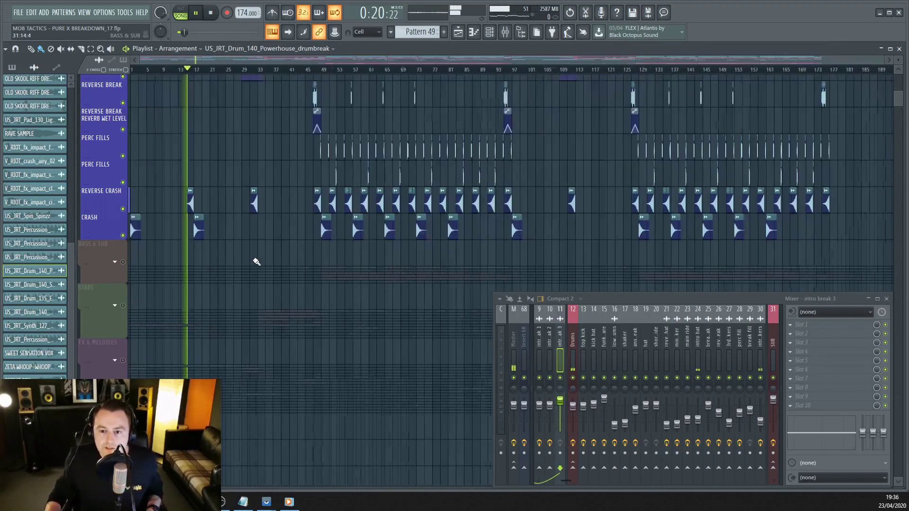
{"action": "scroll", "coordinate": [228, 232], "scroll_direction": "up", "scroll_amount": 7}
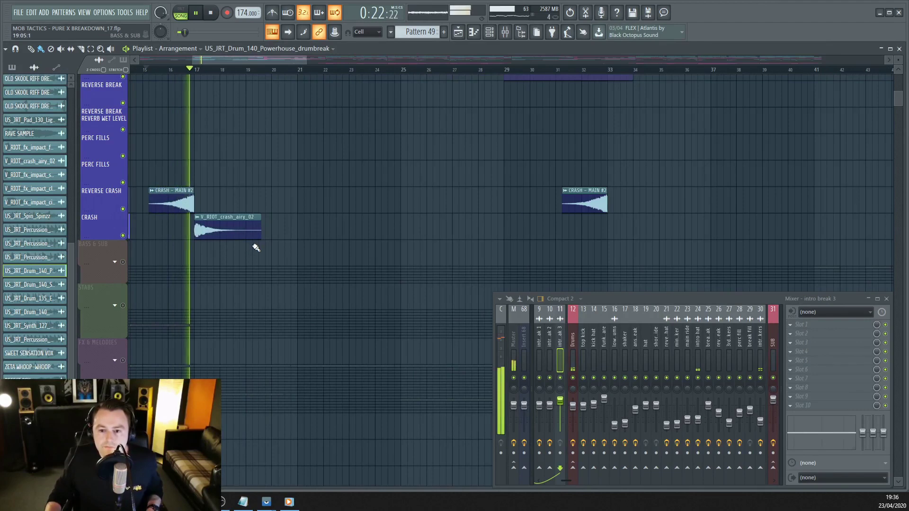
{"action": "scroll", "coordinate": [216, 235], "scroll_direction": "down", "scroll_amount": 4}
{"action": "scroll", "coordinate": [433, 230], "scroll_direction": "up", "scroll_amount": 2}
{"action": "key", "text": "space"}
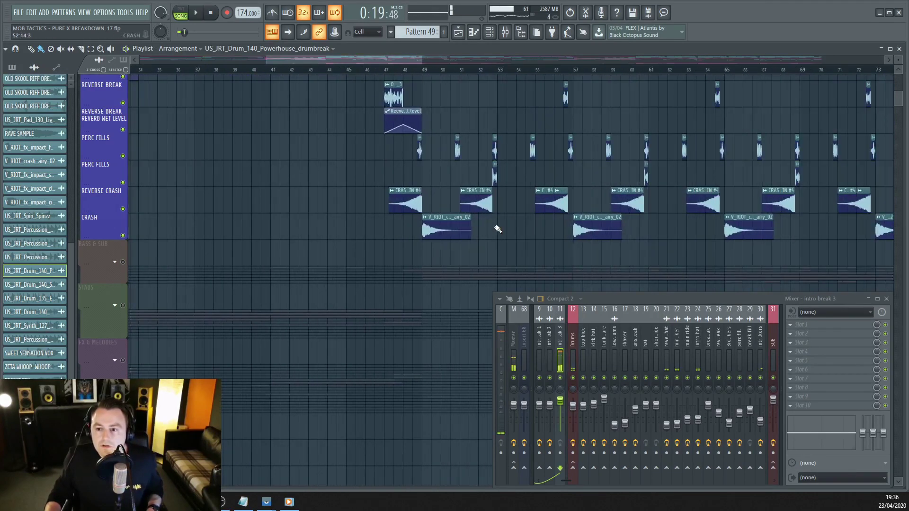
Step: Examine the recurring reverse crash and crash clips from bar 47 onward, and play the drums from around bar 51
{"action": "scroll", "coordinate": [422, 223], "scroll_direction": "down", "scroll_amount": 3}
{"action": "scroll", "coordinate": [427, 224], "scroll_direction": "up", "scroll_amount": 5}
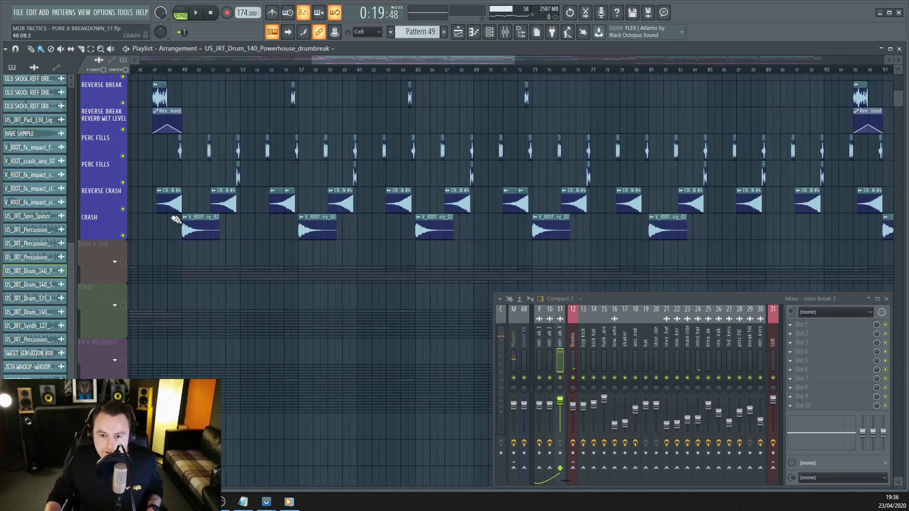
{"action": "scroll", "coordinate": [204, 186], "scroll_direction": "up", "scroll_amount": 3}
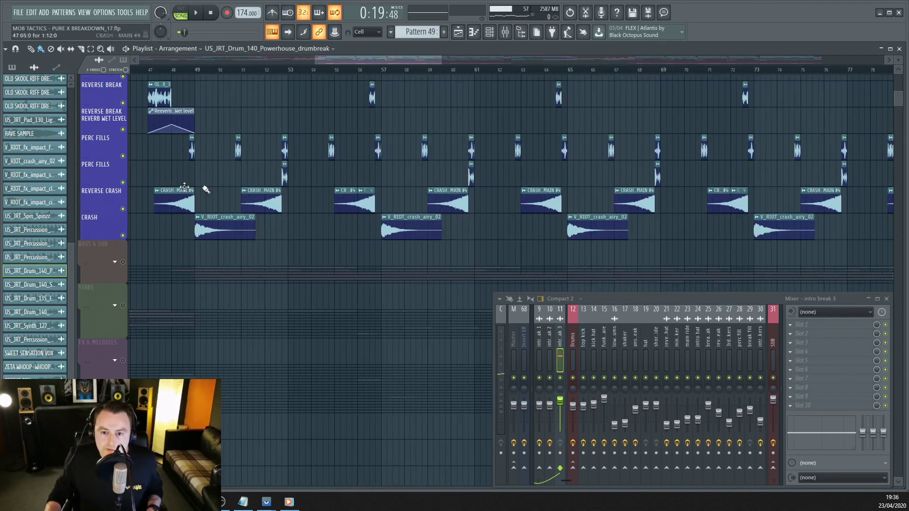
{"action": "left_click", "coordinate": [241, 70]}
{"action": "scroll", "coordinate": [264, 172], "scroll_direction": "up", "scroll_amount": 5}
{"action": "key", "text": "space"}
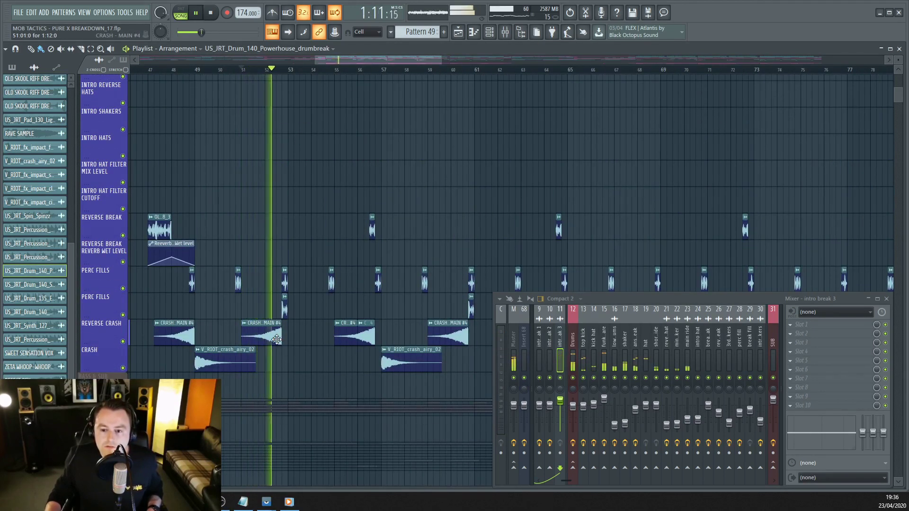
{"action": "key", "text": "space"}
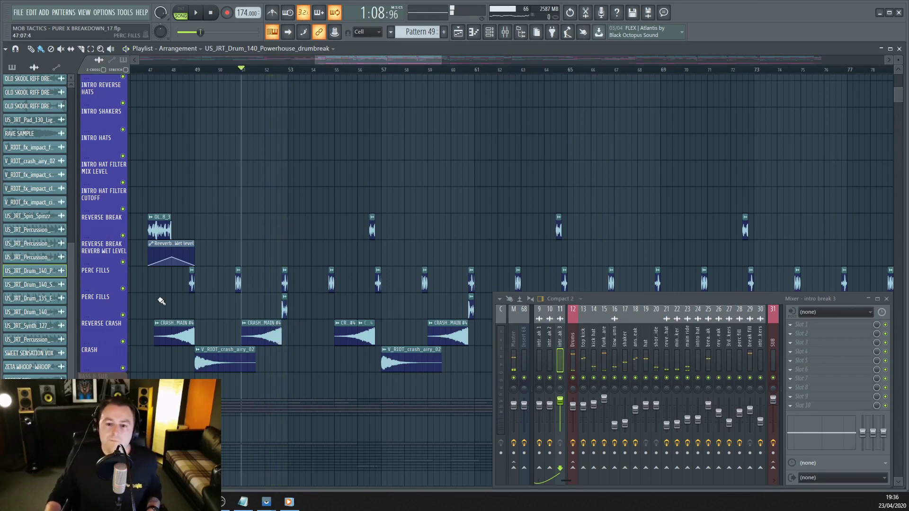
Step: Solo the two PERC FILLS tracks and play their fills from just before bar 49
{"action": "left_click", "coordinate": [125, 291]}
{"action": "left_click", "coordinate": [127, 308], "text": "ctrl"}
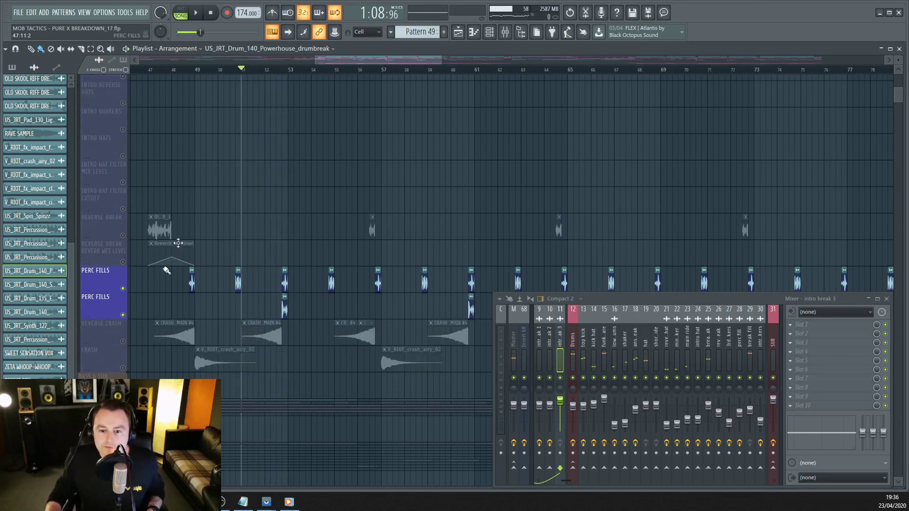
{"action": "left_click", "coordinate": [190, 71]}
{"action": "scroll", "coordinate": [224, 319], "scroll_direction": "up", "scroll_amount": 8}
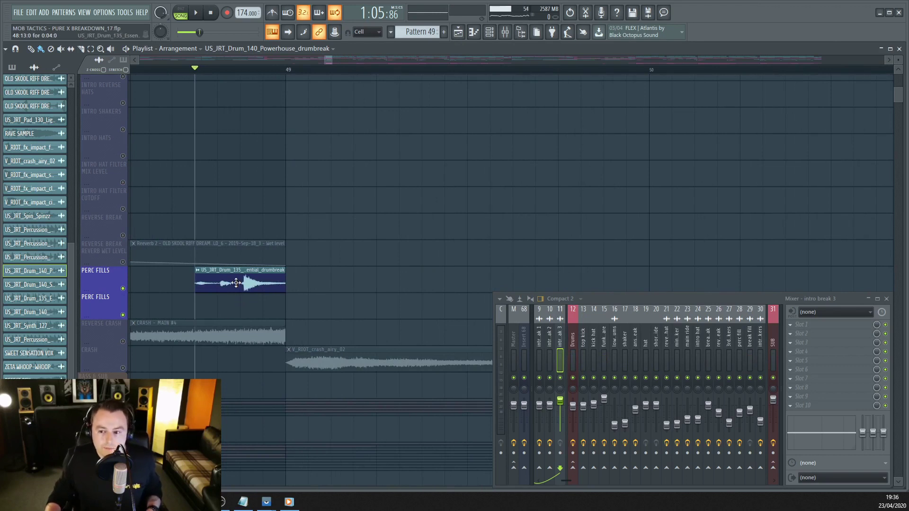
{"action": "left_click", "coordinate": [238, 278]}
{"action": "key", "text": "space"}
{"action": "scroll", "coordinate": [247, 282], "scroll_direction": "down", "scroll_amount": 3}
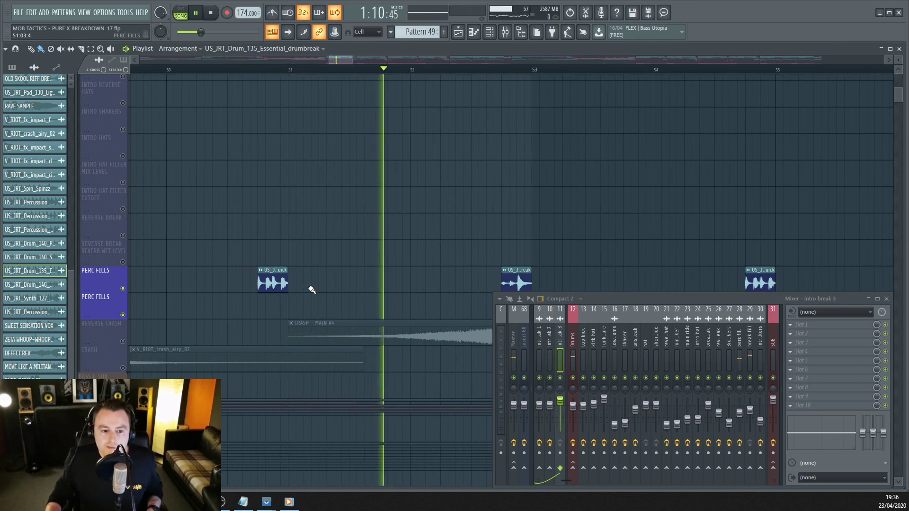
{"action": "scroll", "coordinate": [310, 286], "scroll_direction": "down", "scroll_amount": 3}
{"action": "scroll", "coordinate": [422, 336], "scroll_direction": "up", "scroll_amount": 5}
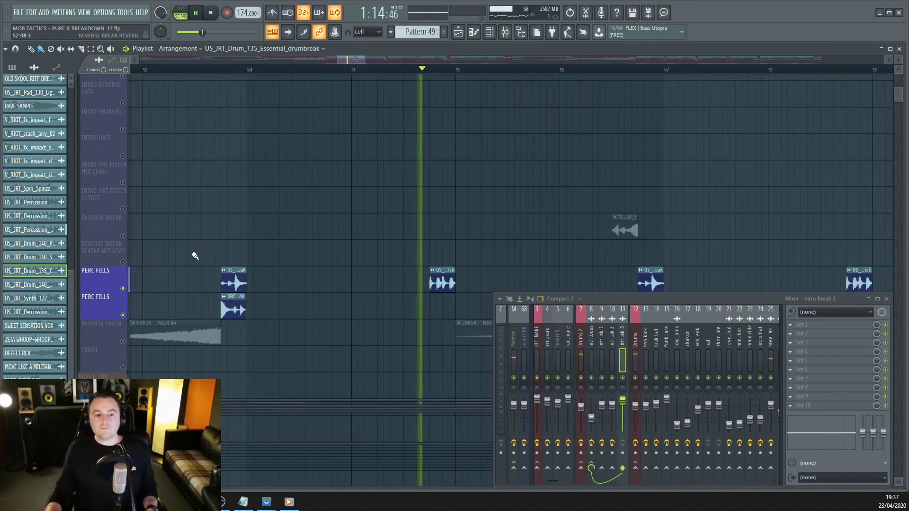
{"action": "key", "text": "space"}
Step: Solo the REVERSE BREAK track and play its short clip from just before bar 56
{"action": "left_click", "coordinate": [256, 70]}
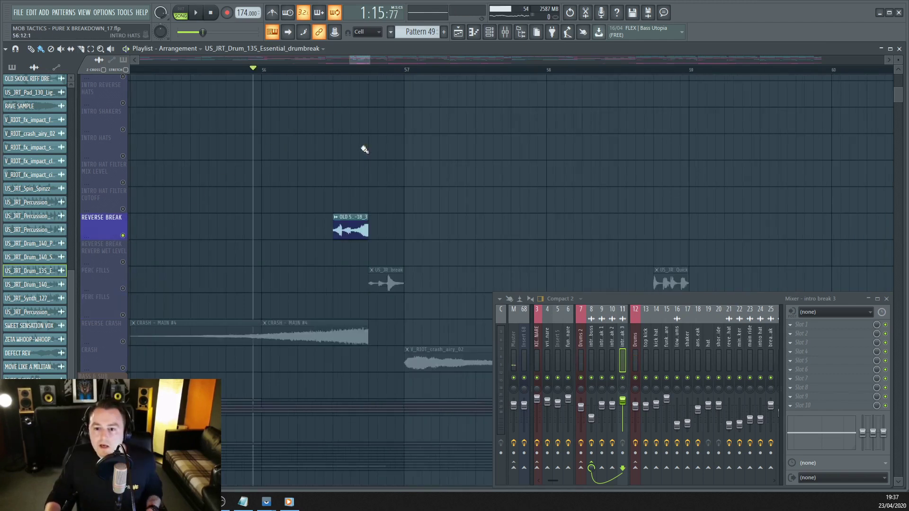
{"action": "scroll", "coordinate": [374, 204], "scroll_direction": "up", "scroll_amount": 4}
{"action": "key", "text": "space"}
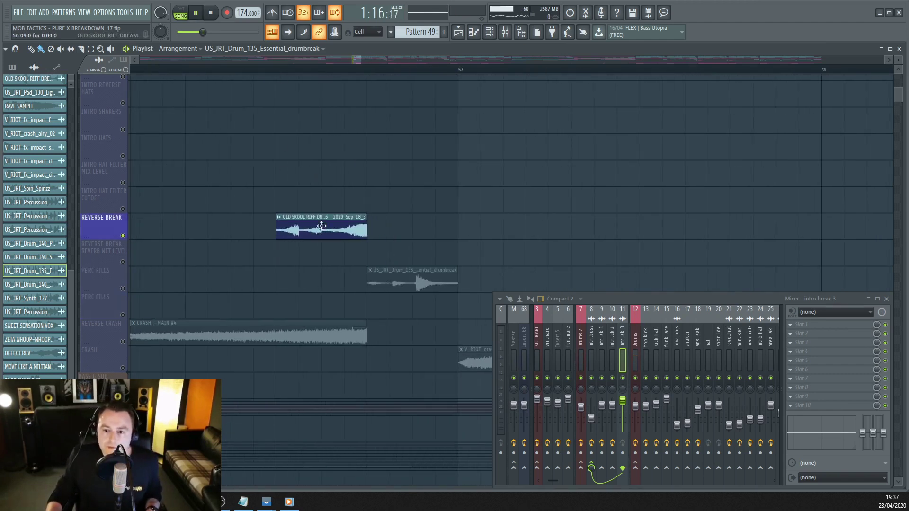
{"action": "key", "text": "space"}
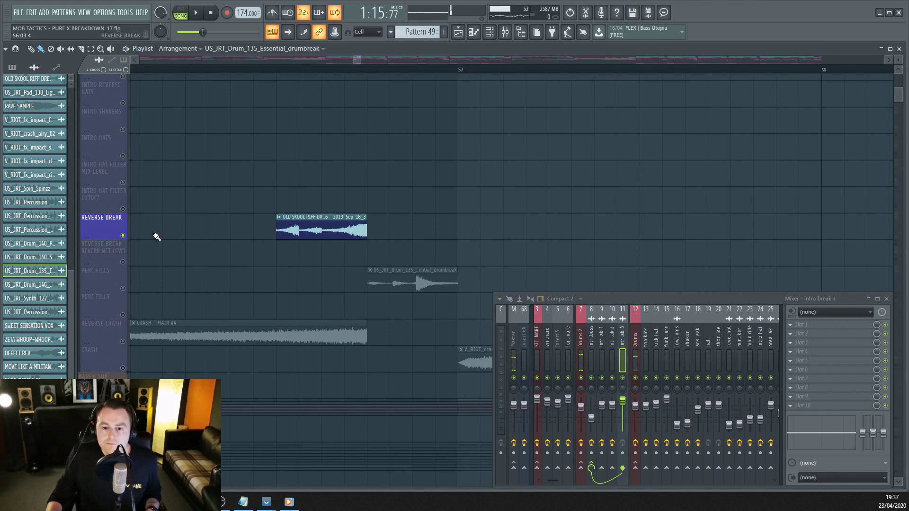
Step: Unsolo the REVERSE BREAK track and play the reverse break in the full mix from just before bar 56
{"action": "scroll", "coordinate": [142, 237], "scroll_direction": "down", "scroll_amount": 2}
{"action": "right_click", "coordinate": [122, 236]}
{"action": "scroll", "coordinate": [256, 231], "scroll_direction": "down", "scroll_amount": 2}
{"action": "key", "text": "space"}
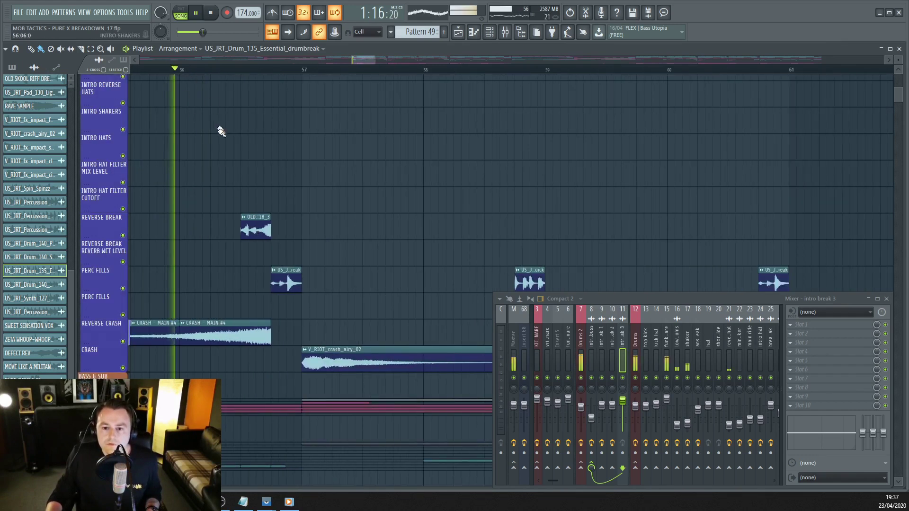
{"action": "key", "text": "space"}
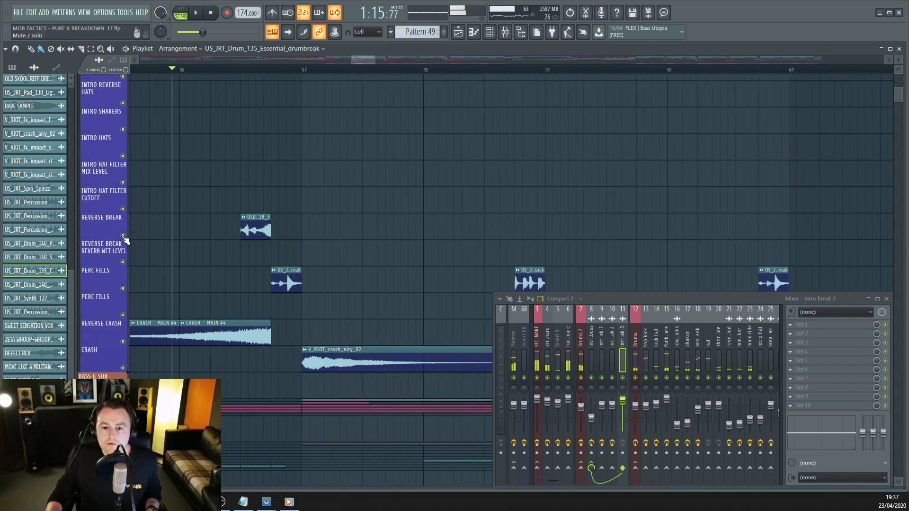
Step: Solo REVERSE BREAK and compare its sample with the Reverse effect switched off and back on
{"action": "right_click", "coordinate": [123, 236]}
{"action": "left_click", "coordinate": [265, 230]}
{"action": "double_click", "coordinate": [264, 230]}
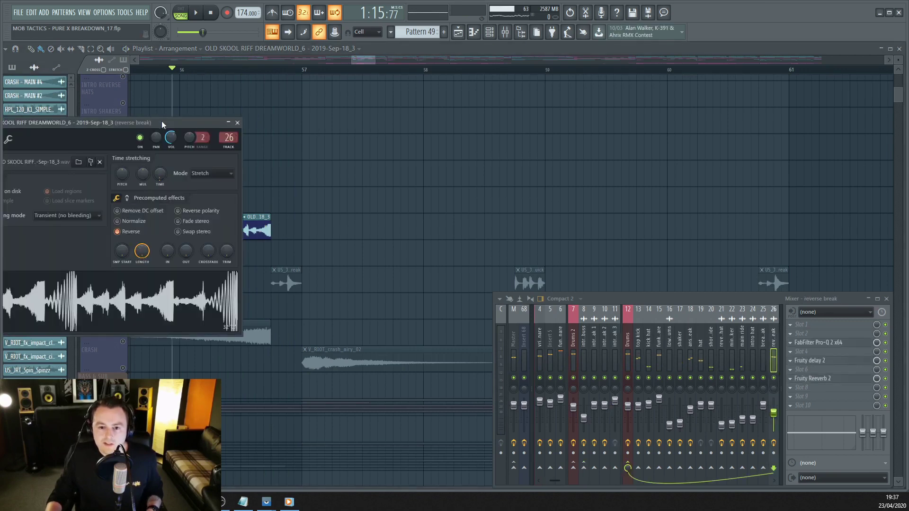
{"action": "left_click_drag", "start_coordinate": [164, 122], "coordinate": [278, 112]}
{"action": "left_click", "coordinate": [239, 222]}
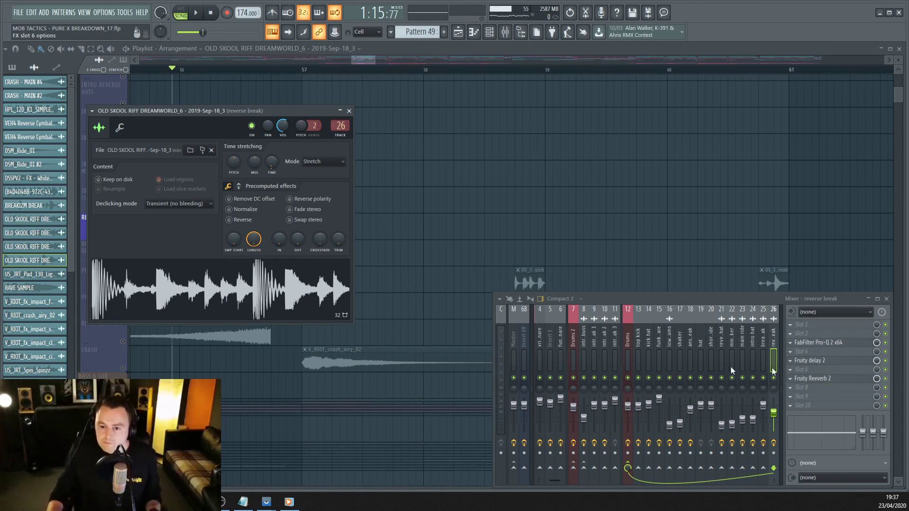
{"action": "left_click", "coordinate": [233, 220]}
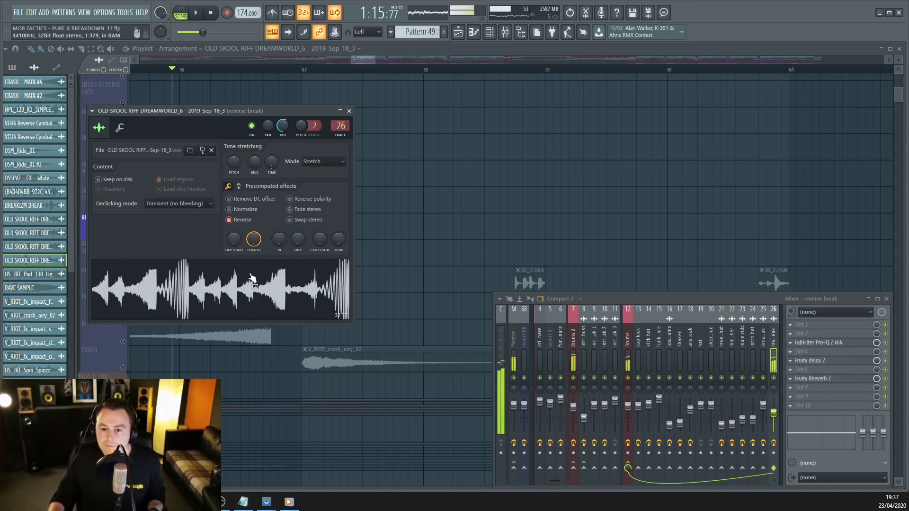
{"action": "key", "text": "Escape"}
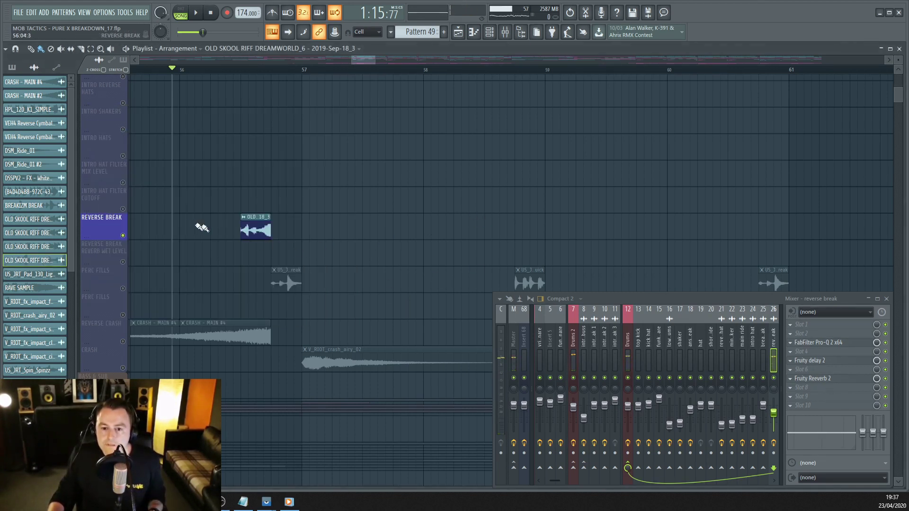
Step: Inspect the effect chains on the Drums, Drums 2, Main Mix and Master mixer tracks
{"action": "scroll", "coordinate": [365, 308], "scroll_direction": "down", "scroll_amount": 10}
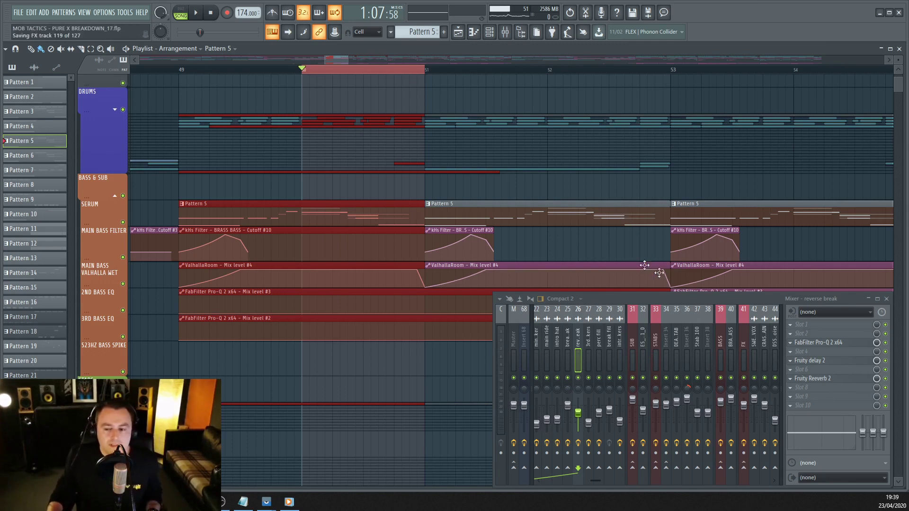
{"action": "scroll", "coordinate": [633, 334], "scroll_direction": "left", "scroll_amount": 1}
{"action": "scroll", "coordinate": [634, 334], "scroll_direction": "left", "scroll_amount": 6}
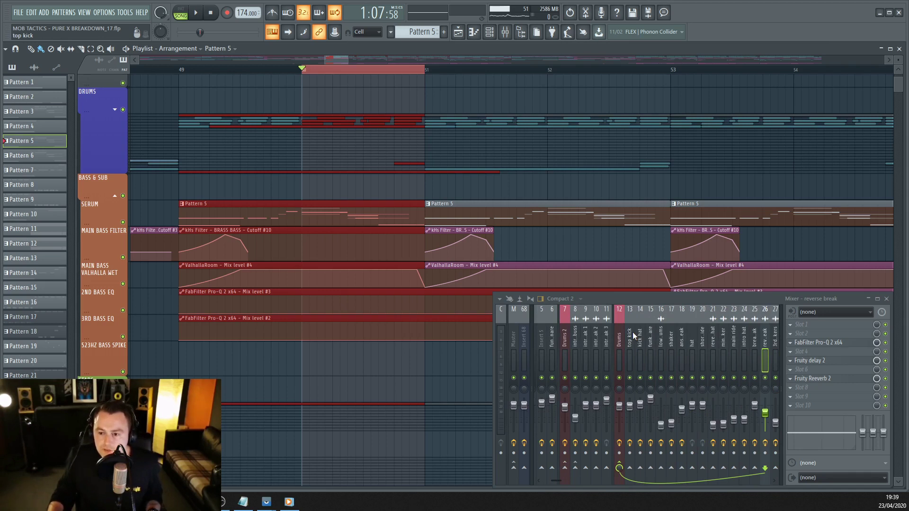
{"action": "left_click", "coordinate": [635, 339]}
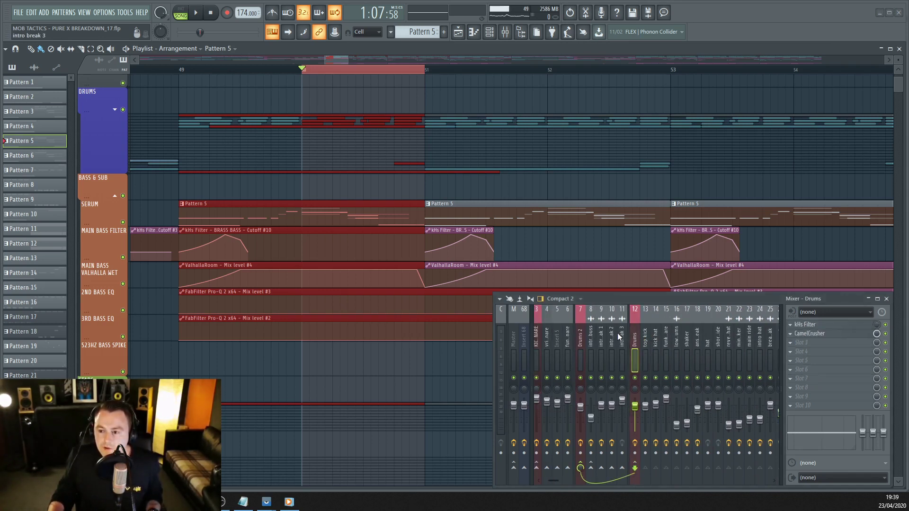
{"action": "key", "text": "Left"}
{"action": "key", "text": "Left"}
{"action": "key", "text": "Left"}
{"action": "key", "text": "Left"}
{"action": "key", "text": "Left"}
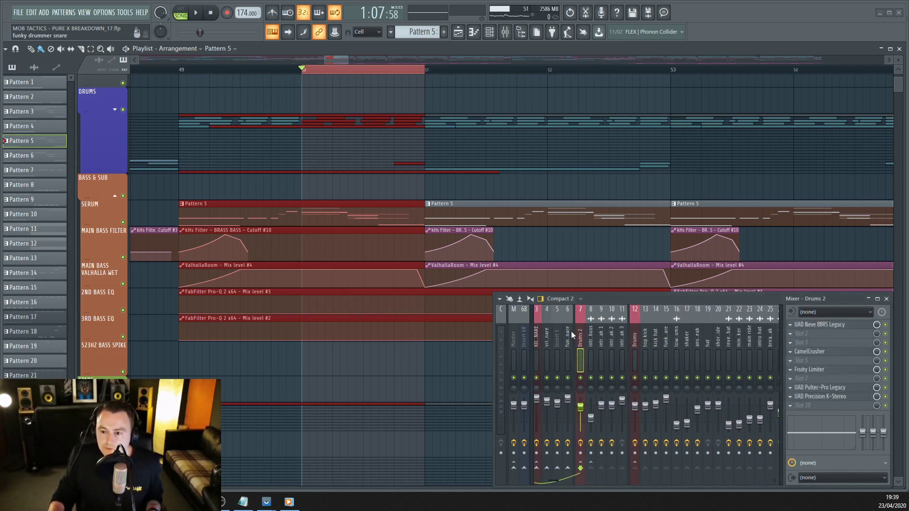
{"action": "scroll", "coordinate": [573, 331], "scroll_direction": "left", "scroll_amount": 2}
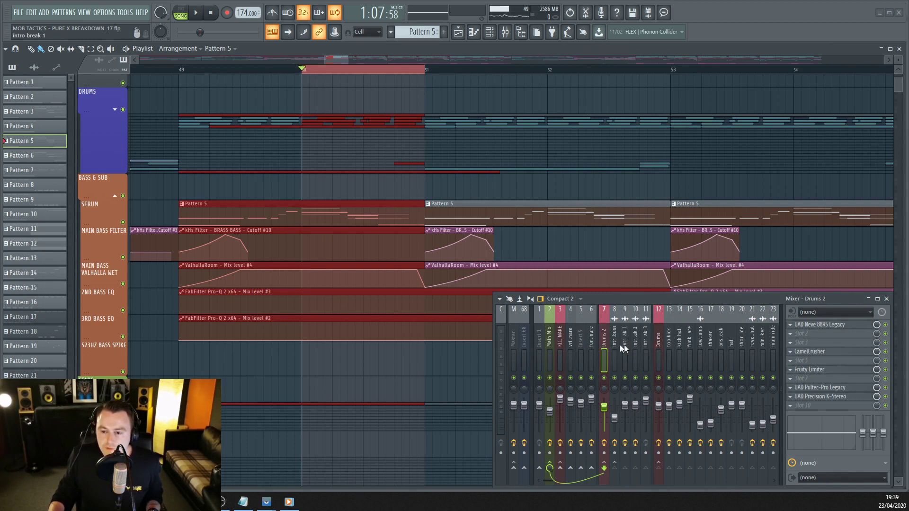
{"action": "left_click", "coordinate": [551, 346]}
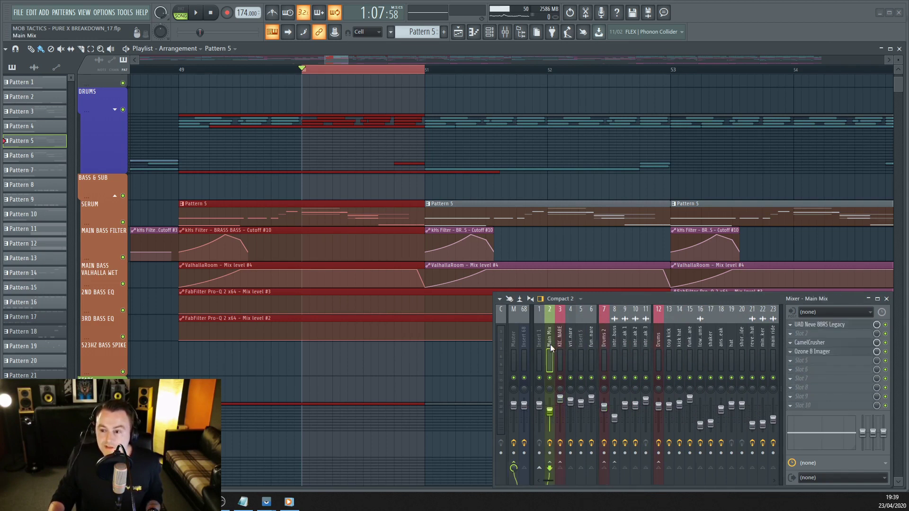
{"action": "left_click", "coordinate": [514, 346]}
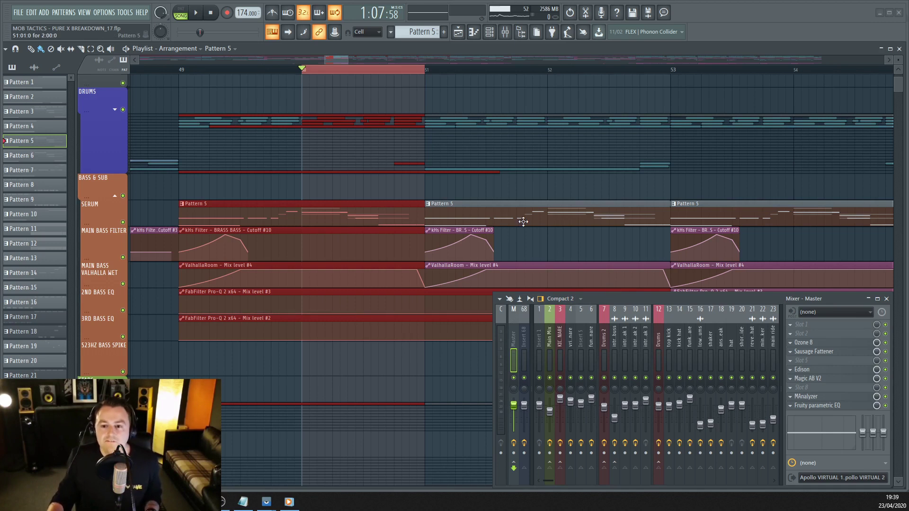
Step: Collapse the DRUMS track group and expand the BASS & SUB group
{"action": "scroll", "coordinate": [259, 232], "scroll_direction": "up", "scroll_amount": 2}
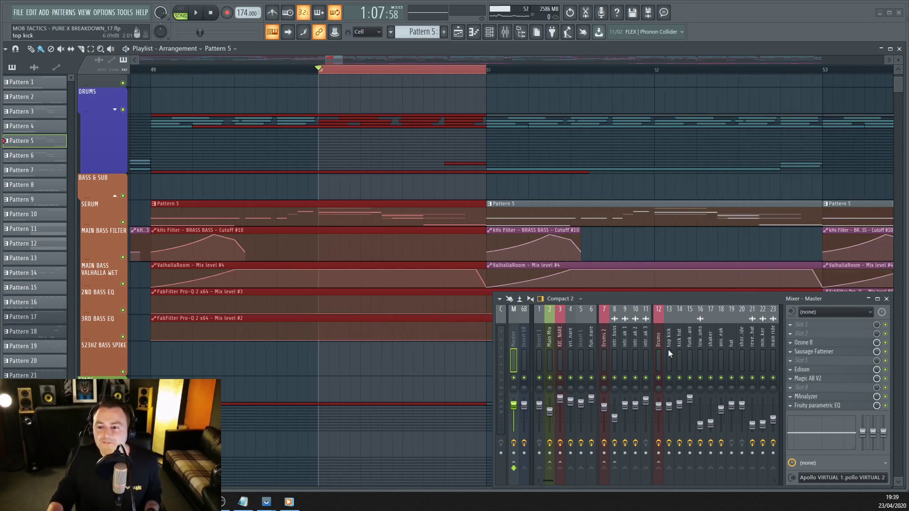
{"action": "scroll", "coordinate": [668, 350], "scroll_direction": "down", "scroll_amount": 6}
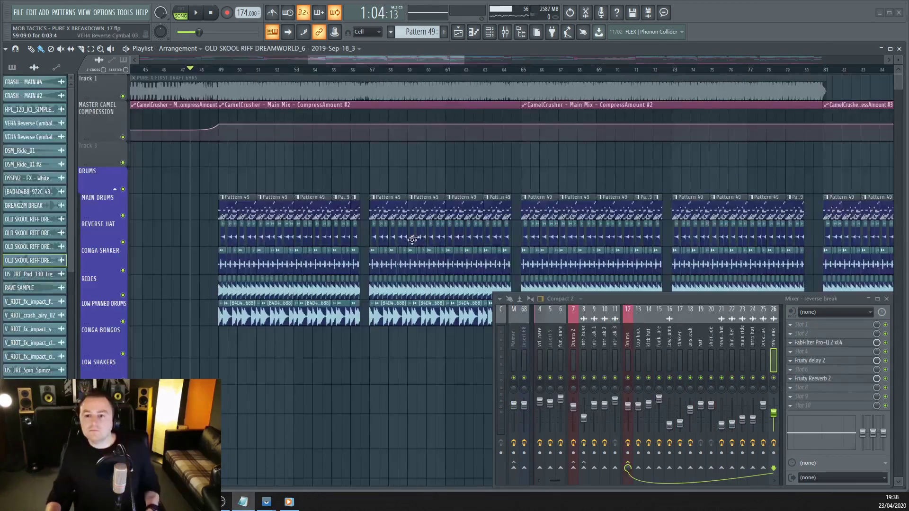
{"action": "scroll", "coordinate": [258, 235], "scroll_direction": "down", "scroll_amount": 8}
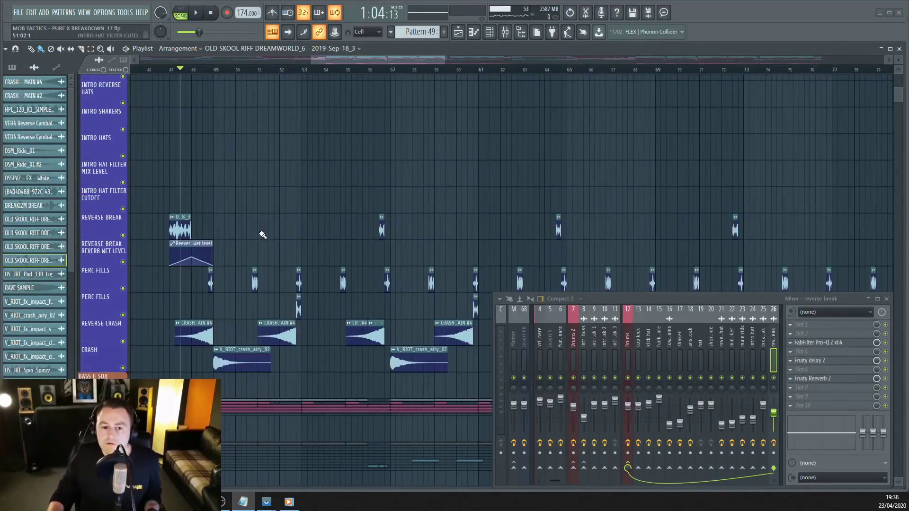
{"action": "scroll", "coordinate": [262, 234], "scroll_direction": "down", "scroll_amount": 3}
{"action": "left_click", "coordinate": [115, 225]}
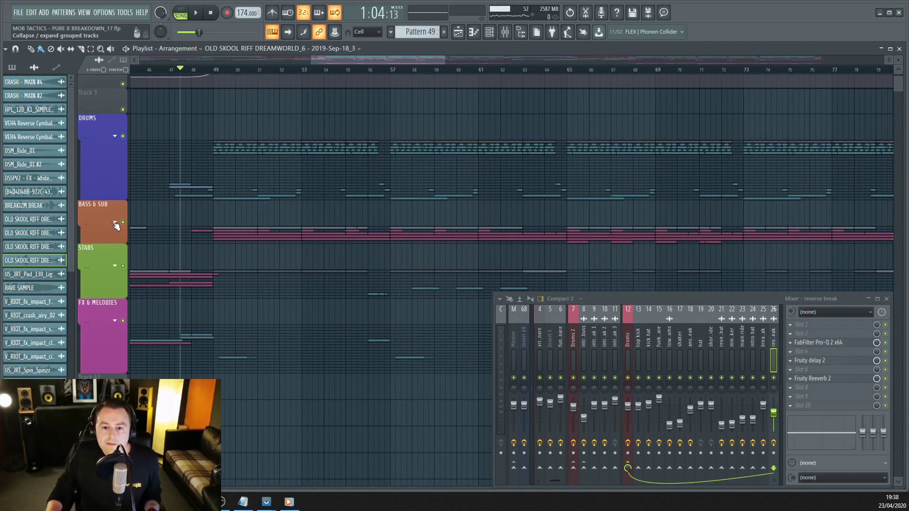
{"action": "left_click", "coordinate": [115, 223]}
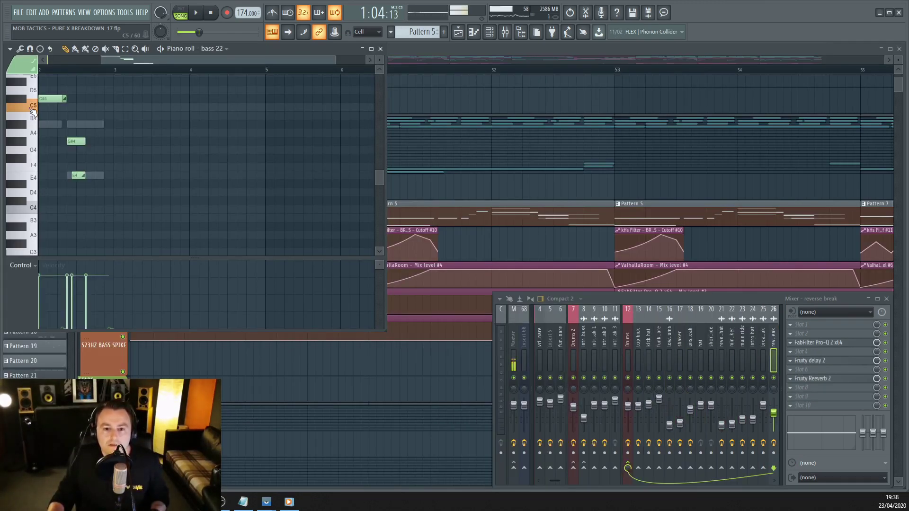
Step: Clear the time selection and play the sub bass section from bar 49 through the Pattern 5 and Pattern 7 clips
{"action": "scroll", "coordinate": [132, 173], "scroll_direction": "up", "scroll_amount": 2}
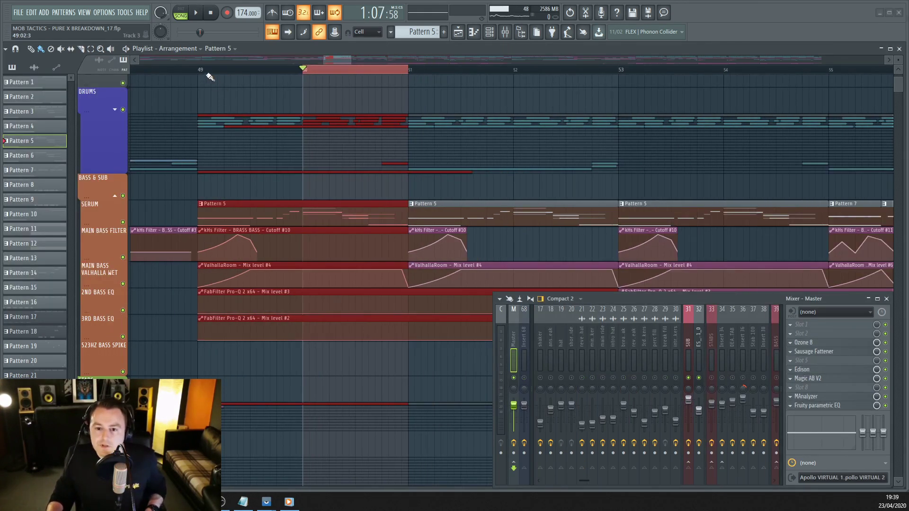
{"action": "left_click", "coordinate": [201, 71]}
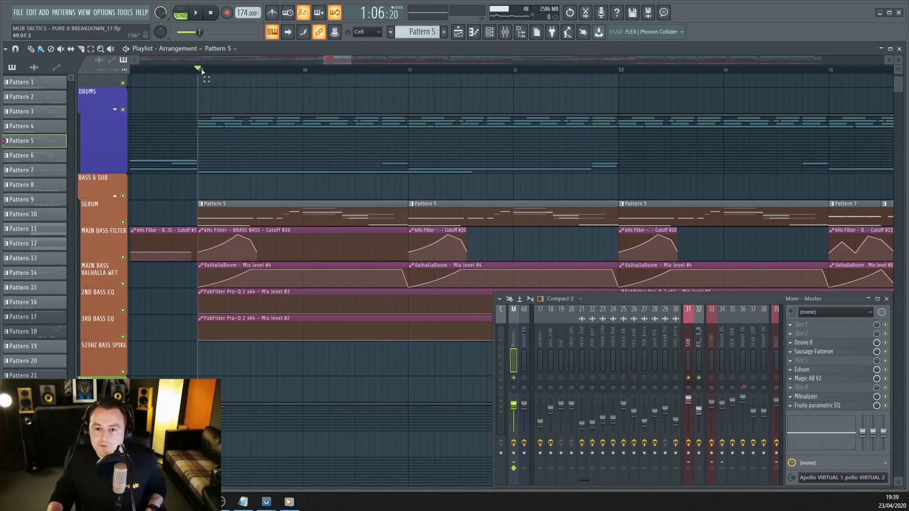
{"action": "key", "text": "space"}
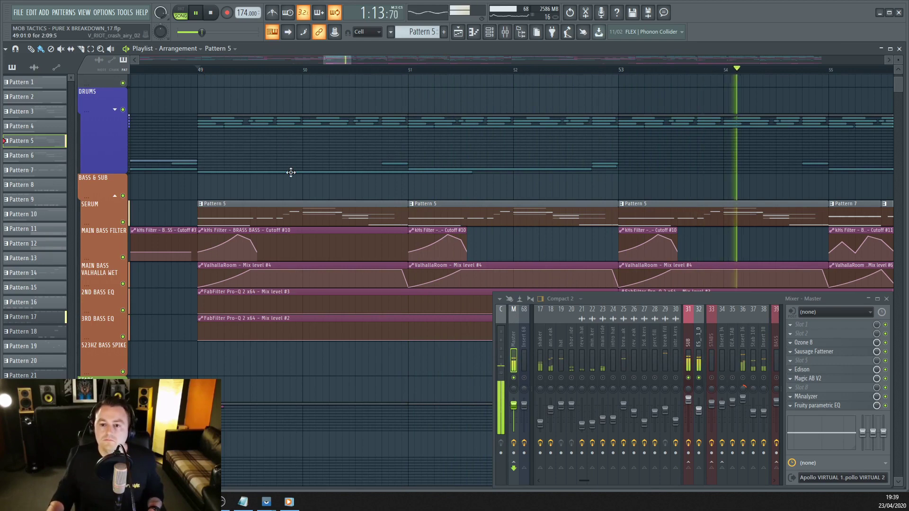
{"action": "scroll", "coordinate": [289, 191], "scroll_direction": "down", "scroll_amount": 2}
{"action": "scroll", "coordinate": [289, 191], "scroll_direction": "down", "scroll_amount": 2}
{"action": "scroll", "coordinate": [497, 245], "scroll_direction": "down", "scroll_amount": 1}
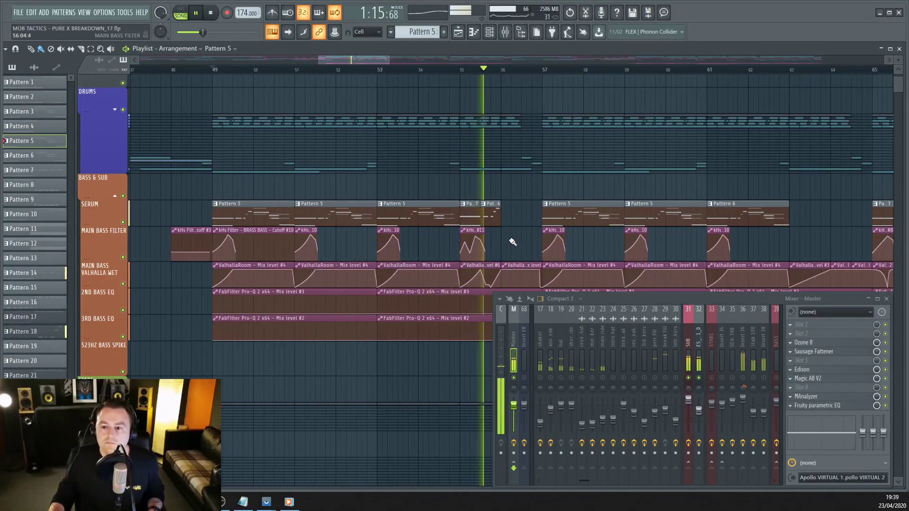
{"action": "key", "text": "space"}
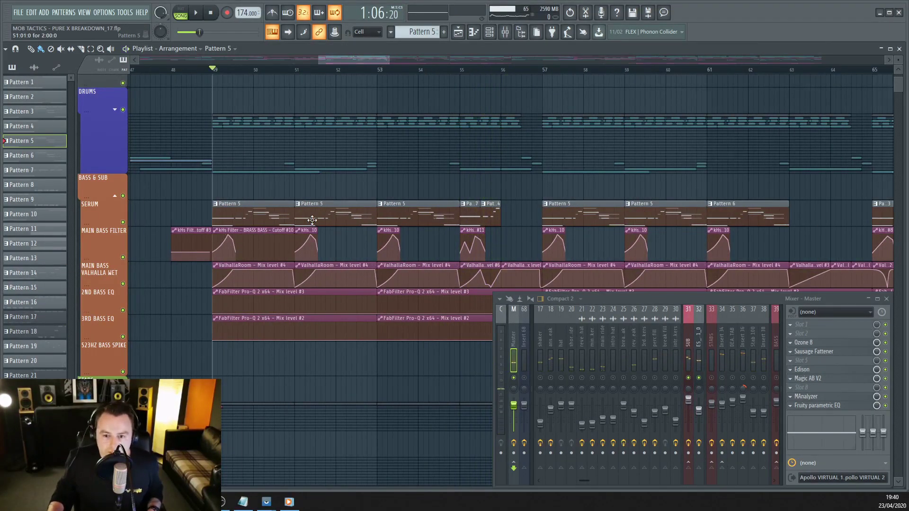
Step: Enlarge the SERUM track's height to show the notes in its bass pattern clips from bar 49
{"action": "scroll", "coordinate": [306, 222], "scroll_direction": "up", "scroll_amount": 2}
{"action": "left_click_drag", "start_coordinate": [109, 226], "coordinate": [109, 304]}
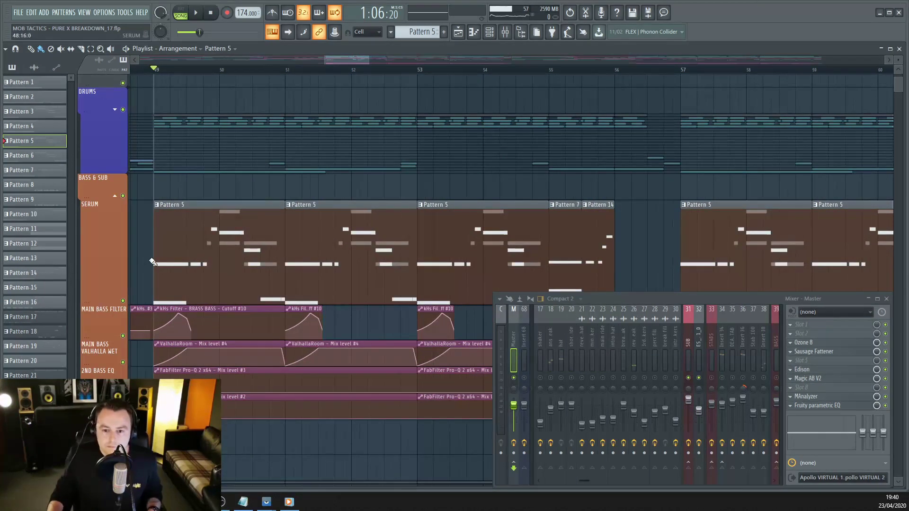
{"action": "scroll", "coordinate": [145, 262], "scroll_direction": "up", "scroll_amount": 2}
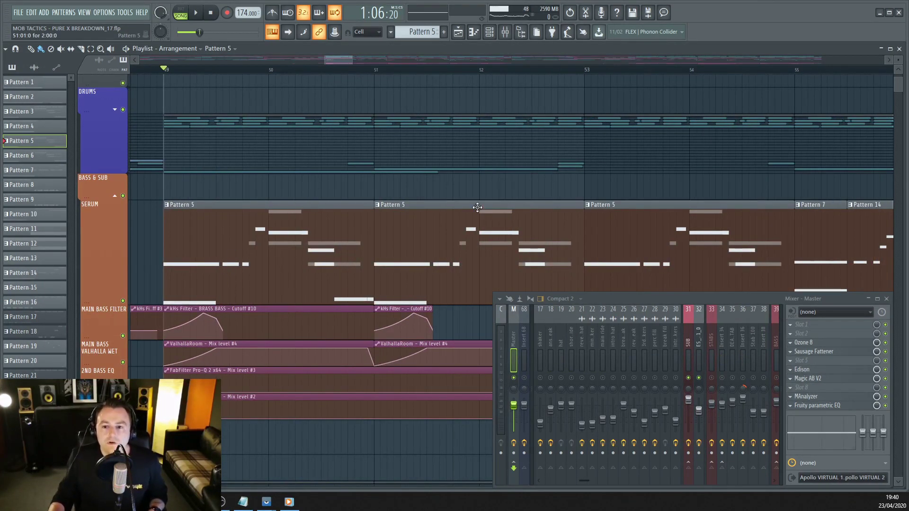
Step: Open the PHAT SUB channel's Serum synth and place its window clear of the mixer to examine the oscillator and filter settings
{"action": "left_click", "coordinate": [489, 33]}
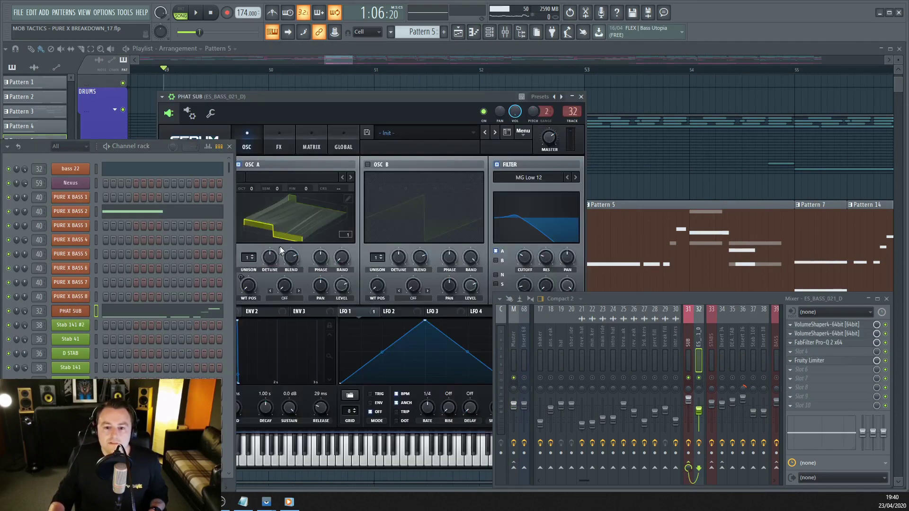
{"action": "left_click_drag", "start_coordinate": [337, 106], "coordinate": [274, 107]}
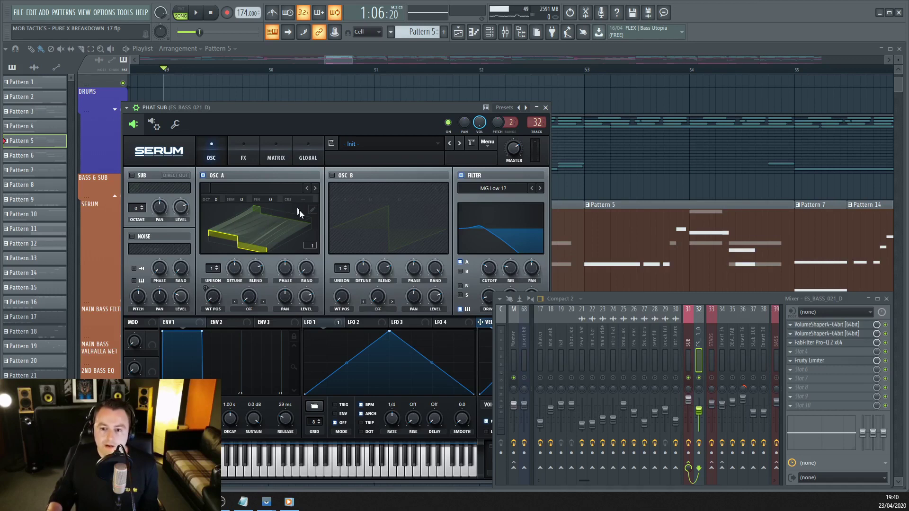
{"action": "left_click_drag", "start_coordinate": [316, 108], "coordinate": [291, 87]}
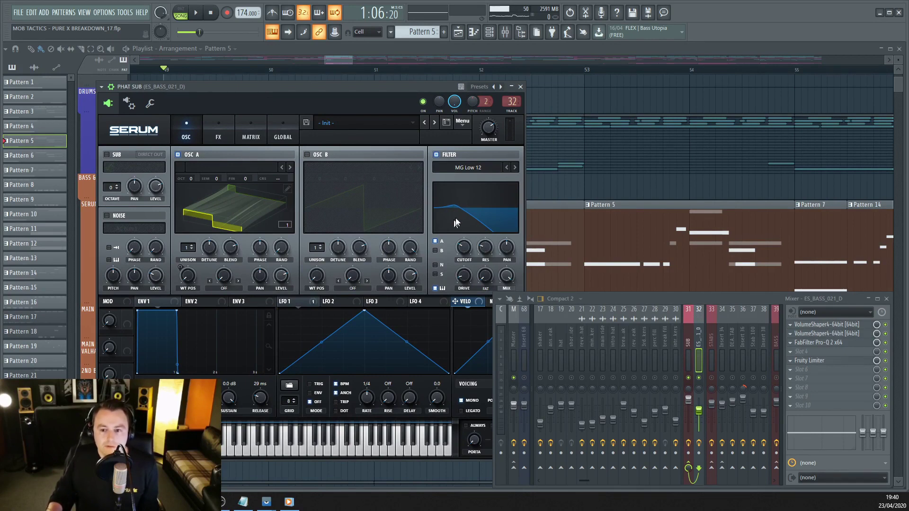
Step: Check the PHAT SUB Serum's effects page, watch its OSC A wavetable while the bass plays from bar 49, and close the synth
{"action": "left_click", "coordinate": [225, 132]}
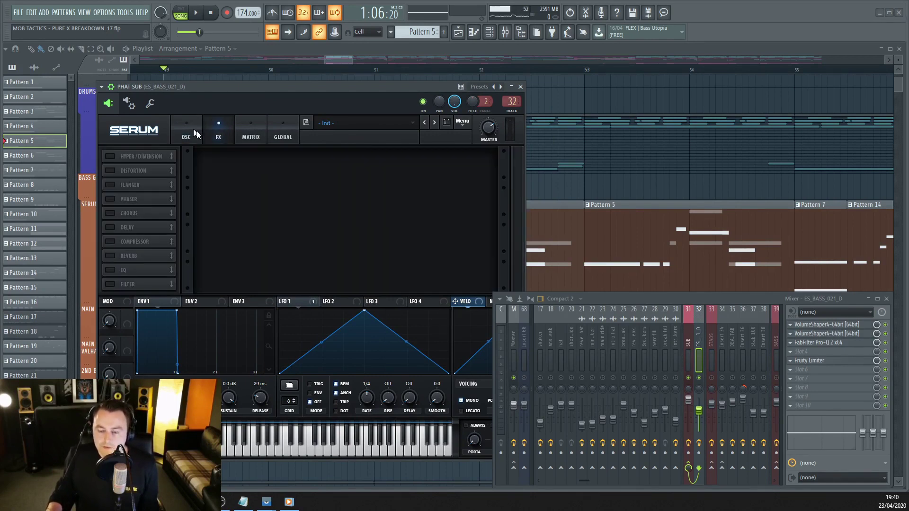
{"action": "left_click", "coordinate": [187, 129]}
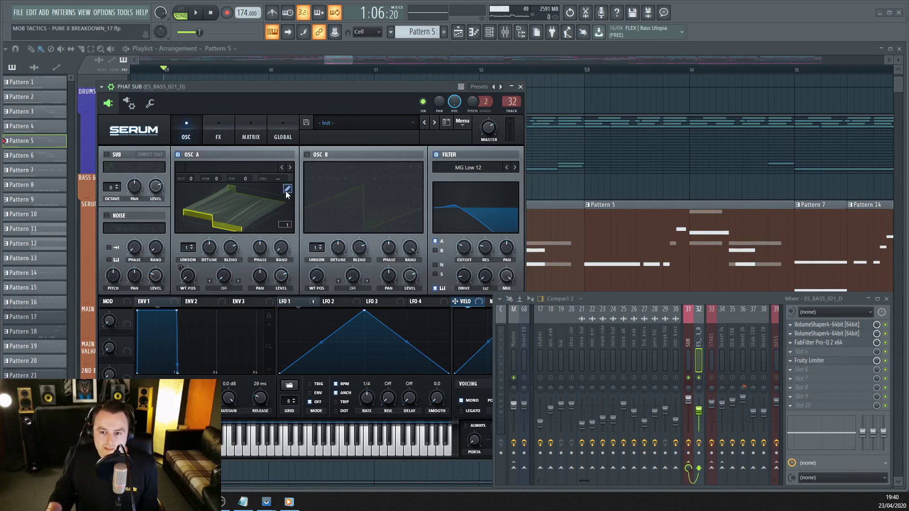
{"action": "mouse_move", "coordinate": [196, 284]}
{"action": "left_mouse_down"}
{"action": "mouse_move", "coordinate": [189, 220]}
{"action": "mouse_move", "coordinate": [199, 169]}
{"action": "mouse_move", "coordinate": [197, 289]}
{"action": "left_mouse_up"}
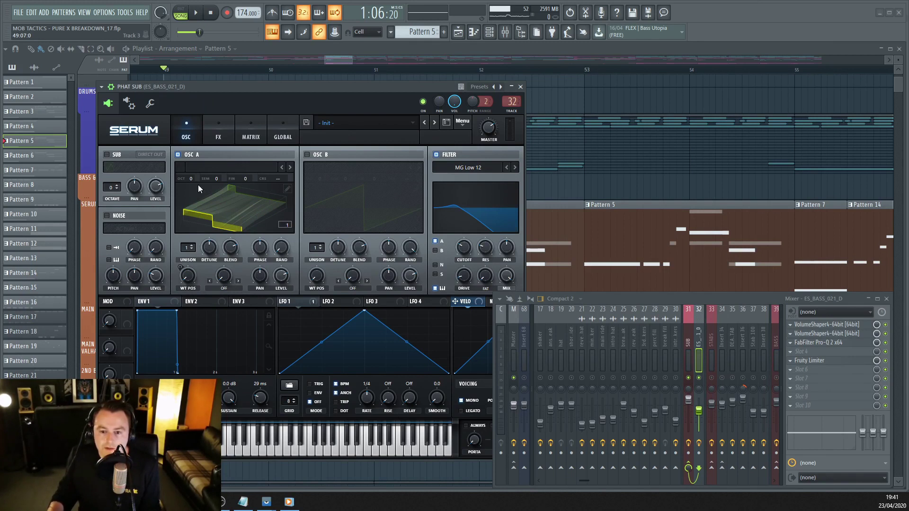
{"action": "left_click", "coordinate": [195, 12]}
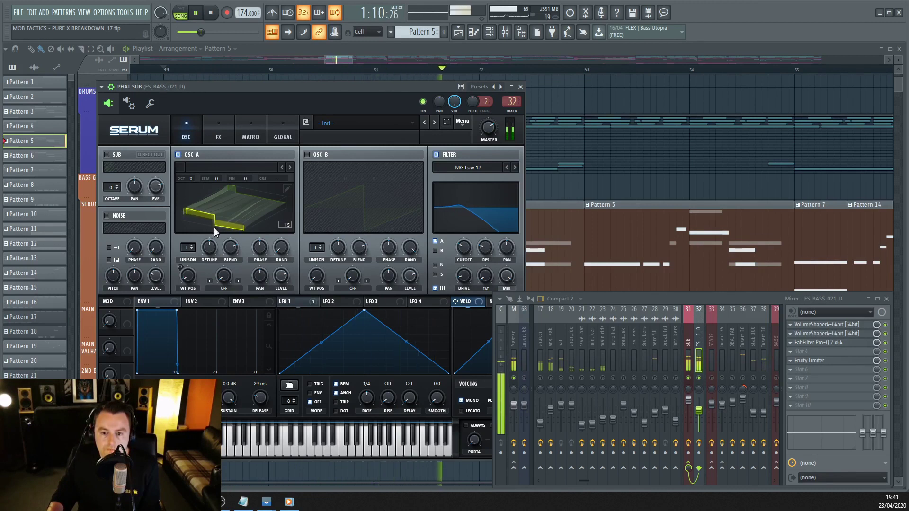
{"action": "key", "text": "space"}
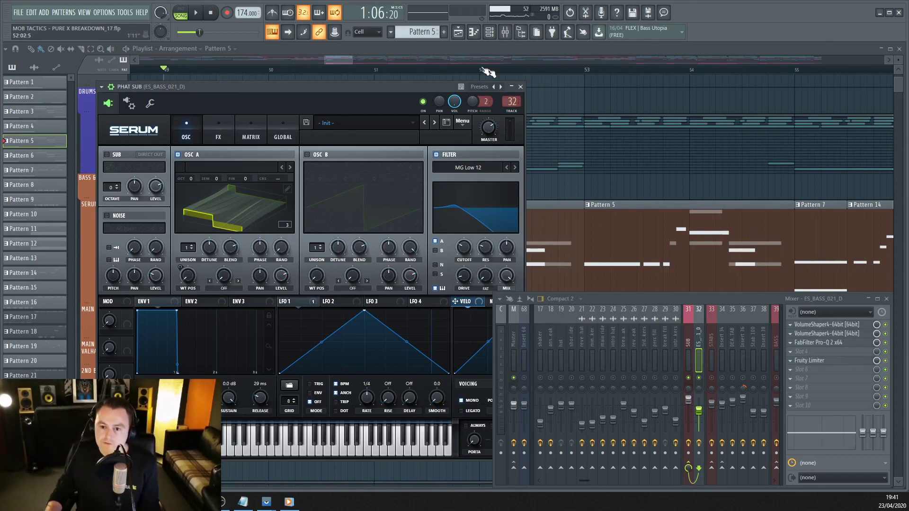
{"action": "key", "text": "Escape"}
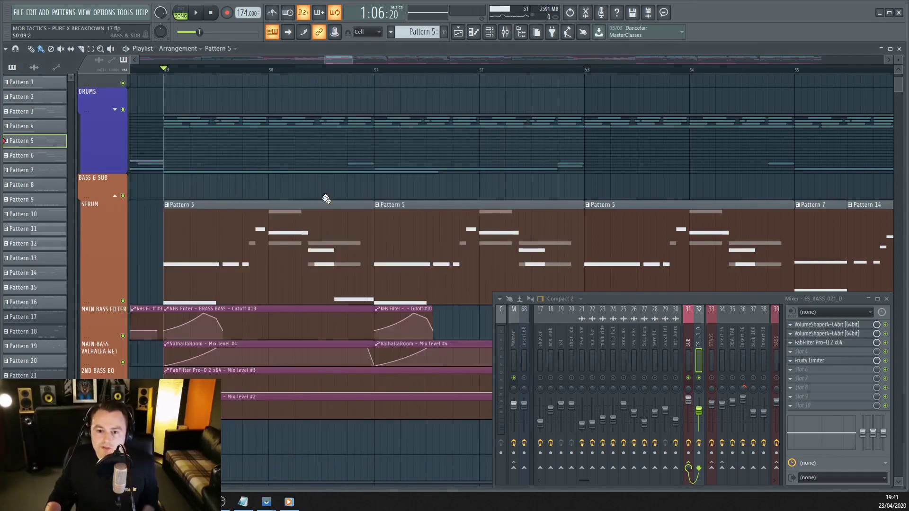
Step: Open the bass 22 notes of Pattern 5 in the piano roll from the SERUM track and play them in pattern mode
{"action": "left_click", "coordinate": [301, 62]}
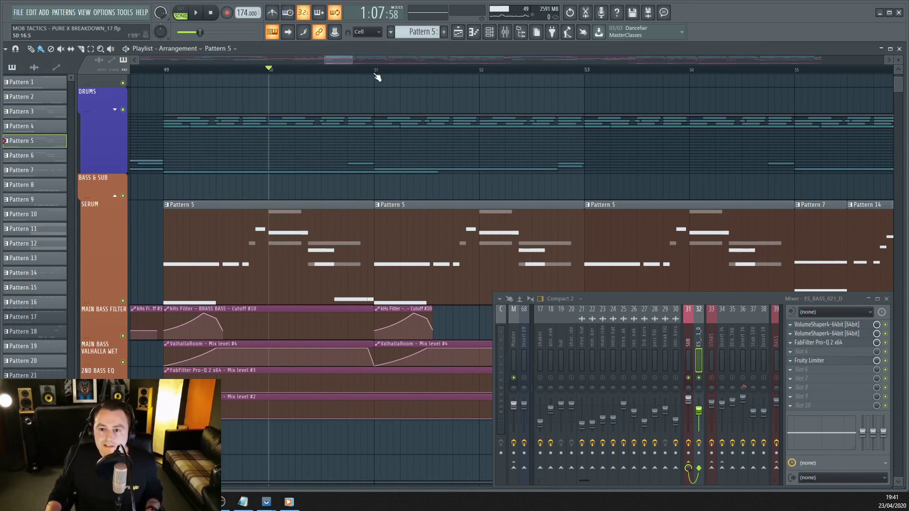
{"action": "left_click_drag", "start_coordinate": [377, 77], "coordinate": [284, 142]}
{"action": "double_click", "coordinate": [305, 225]}
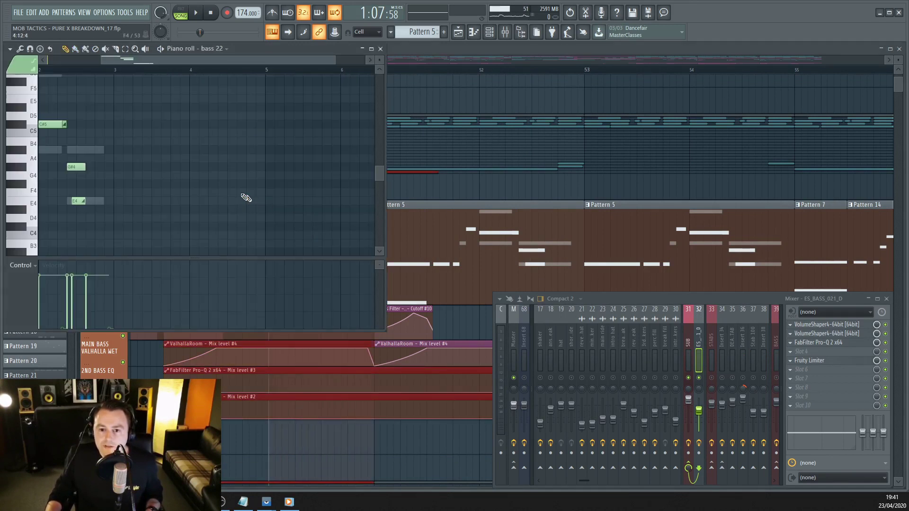
{"action": "scroll", "coordinate": [57, 195], "scroll_direction": "up", "scroll_amount": 2}
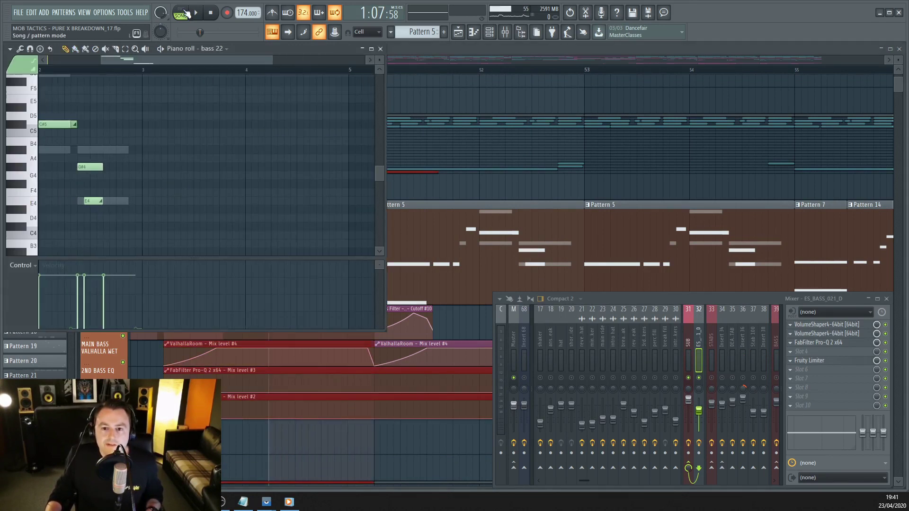
{"action": "left_click", "coordinate": [181, 13]}
{"action": "left_click", "coordinate": [196, 13]}
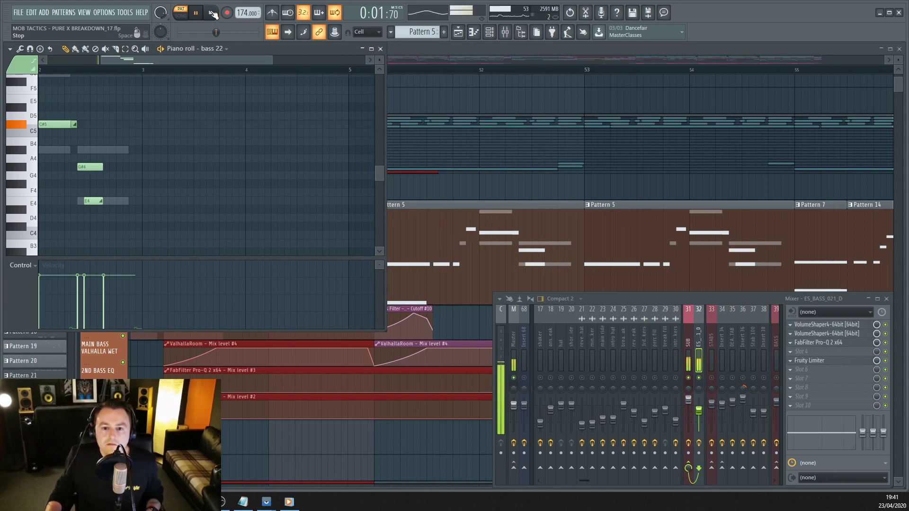
{"action": "left_click", "coordinate": [210, 13]}
Step: Select bar 2 in the bass 22 piano roll and play that range to examine its overlapping slide notes
{"action": "left_click_drag", "start_coordinate": [144, 70], "coordinate": [40, 69]}
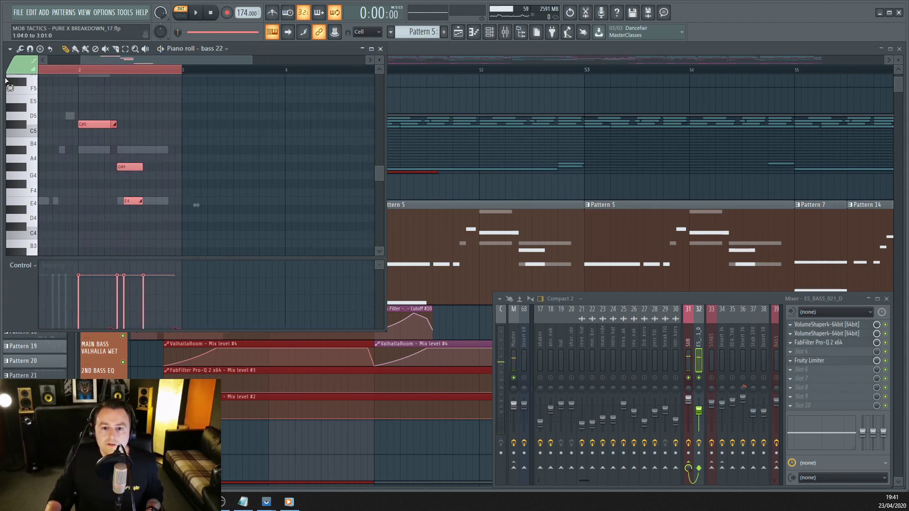
{"action": "key", "text": "space"}
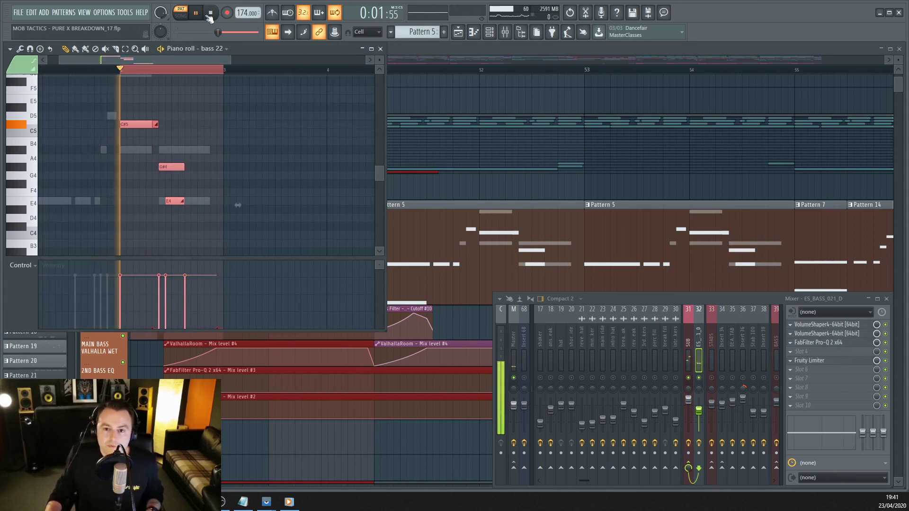
{"action": "key", "text": "space"}
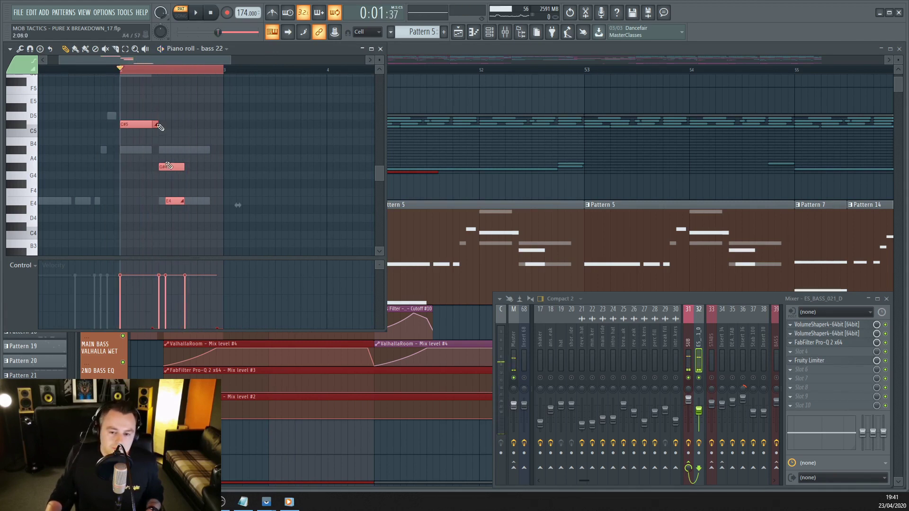
{"action": "scroll", "coordinate": [160, 183], "scroll_direction": "up", "scroll_amount": 2}
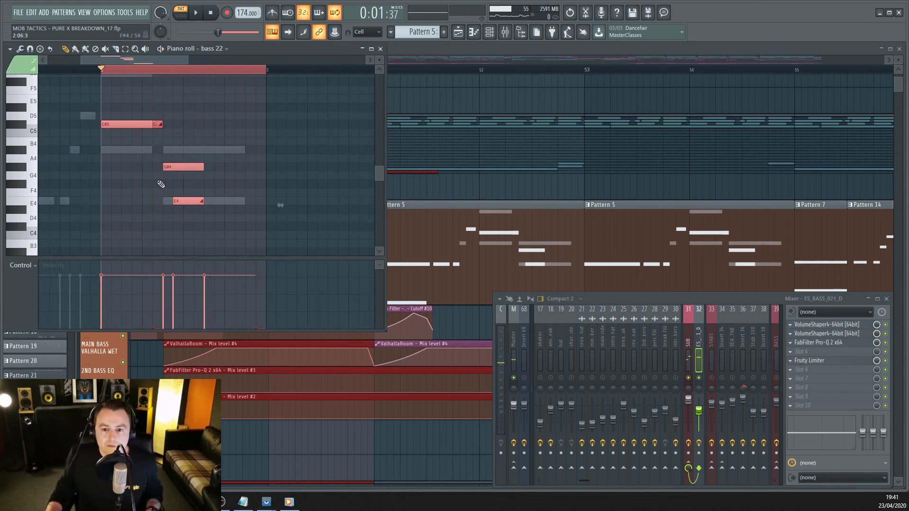
Step: Leave the piano roll for the playlist in song mode and reduce the SERUM track's height
{"action": "key", "text": "F7"}
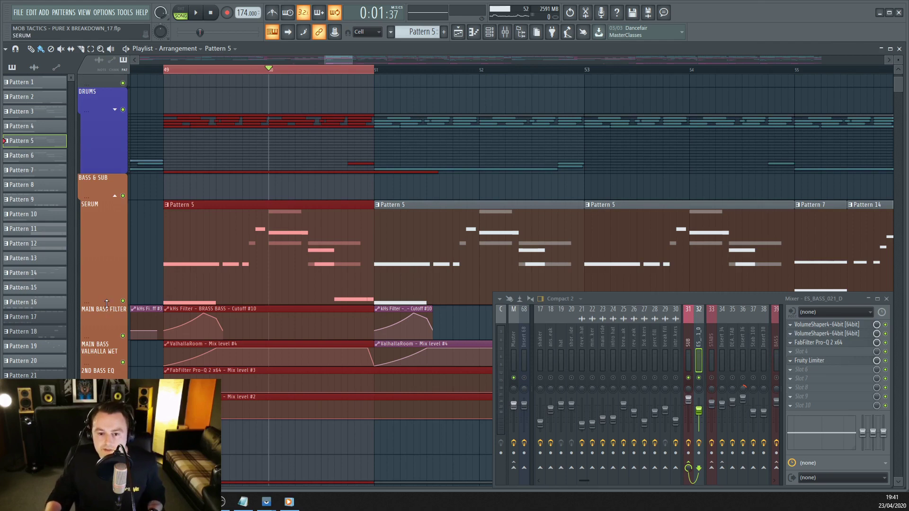
{"action": "left_click_drag", "start_coordinate": [119, 305], "coordinate": [119, 228]}
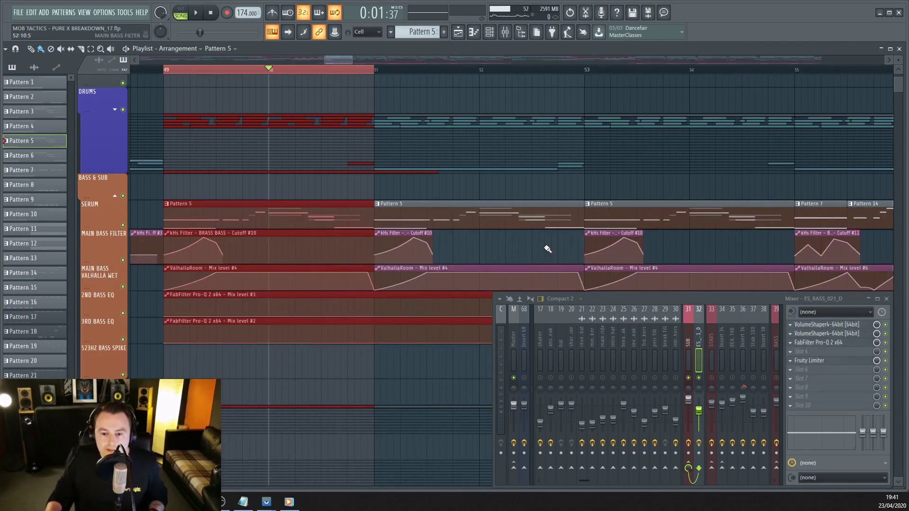
Step: Show Pattern 49 in the channel rack and examine the KICK SIDECHAIN and SNARE SIDECHAIN MIDI Out channels that trigger the ducking
{"action": "left_click", "coordinate": [827, 325]}
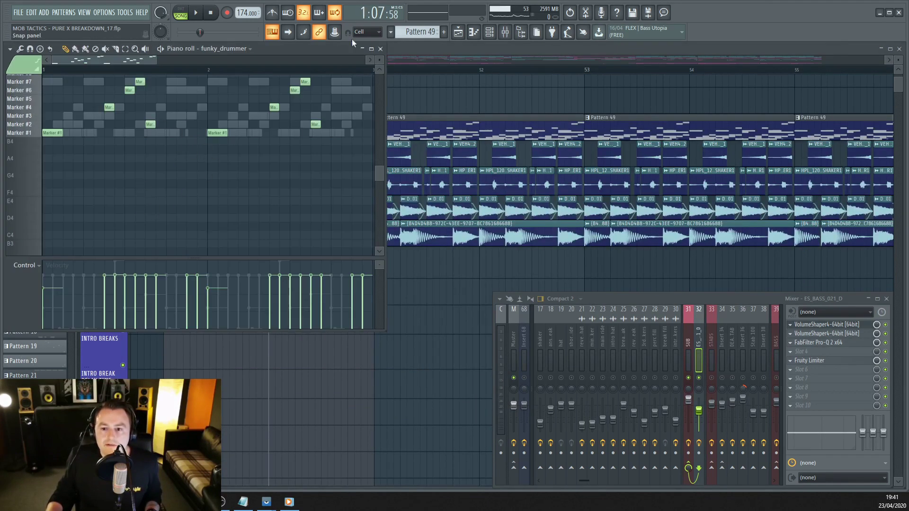
{"action": "key", "text": "F7"}
{"action": "key", "text": "F6"}
{"action": "left_click", "coordinate": [71, 240]}
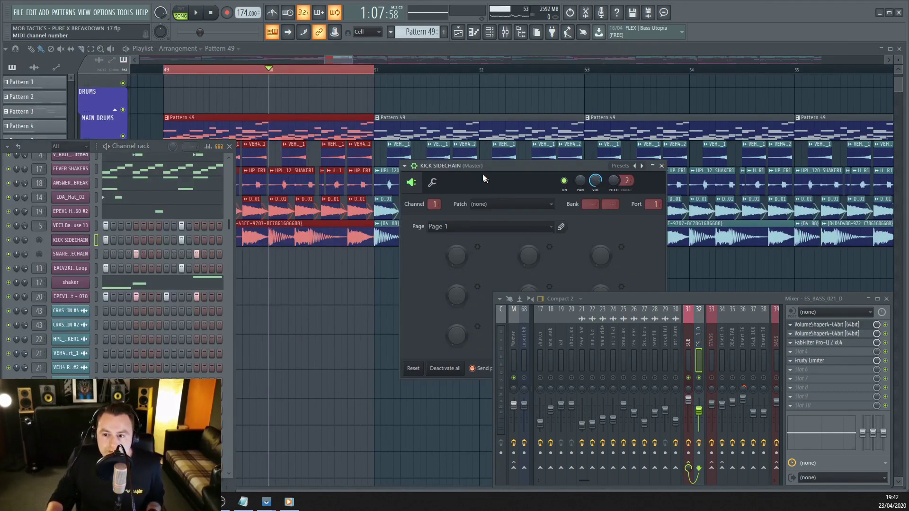
{"action": "left_click_drag", "start_coordinate": [473, 179], "coordinate": [351, 141]}
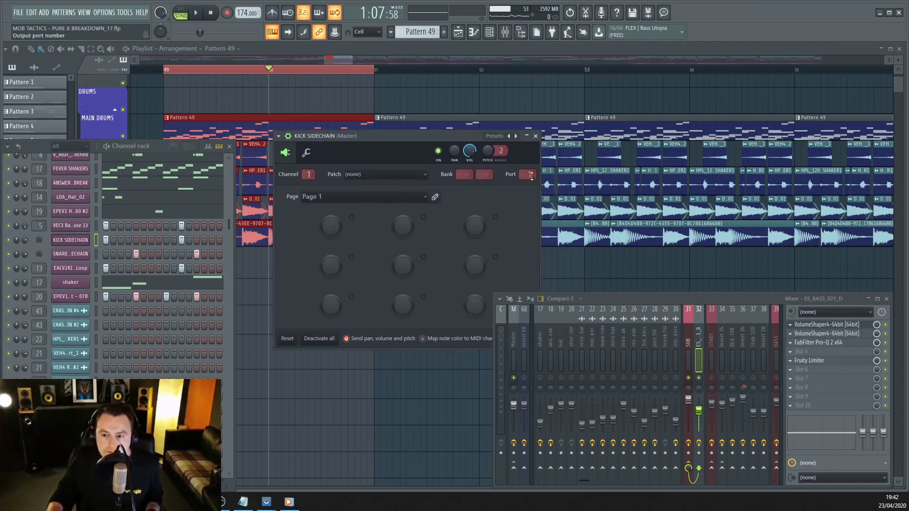
{"action": "left_click", "coordinate": [71, 254]}
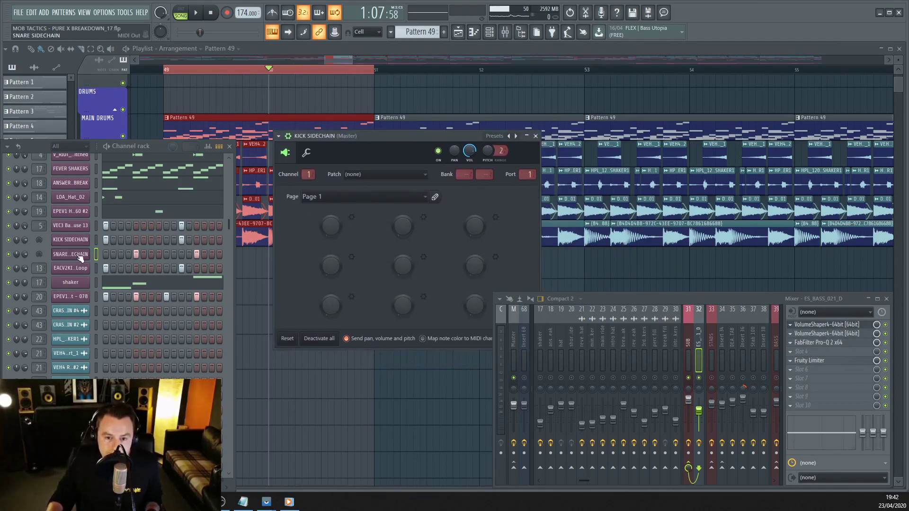
{"action": "left_click", "coordinate": [673, 178]}
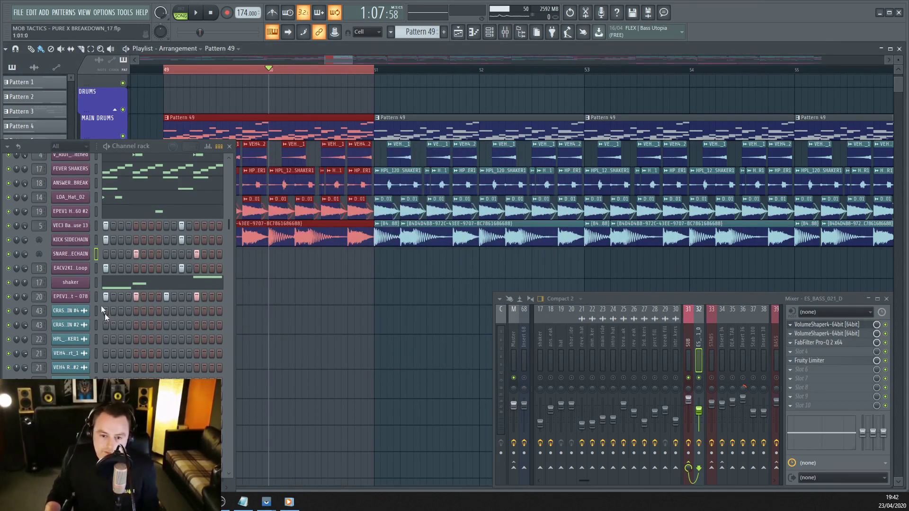
Step: Open both VolumeShaper4 effects on the ES_BASS_021_D mixer track and compare their ducking curves
{"action": "left_click", "coordinate": [831, 325]}
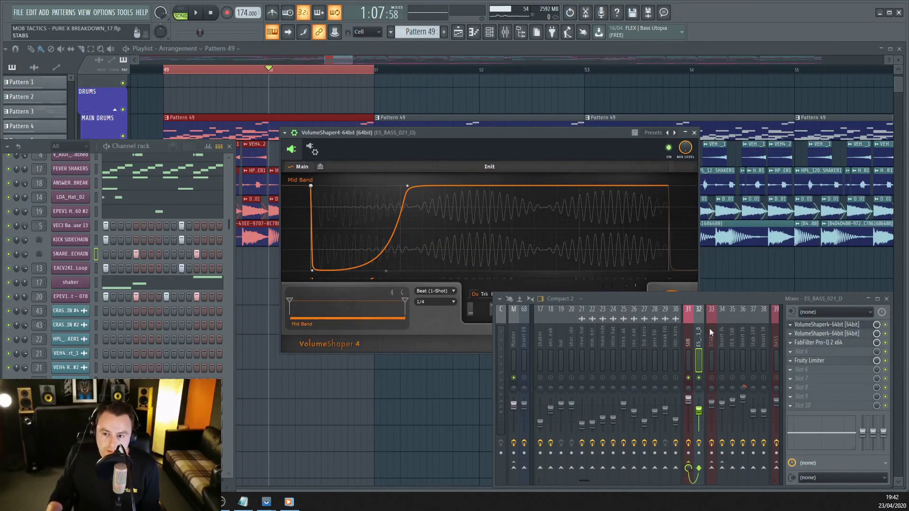
{"action": "left_click", "coordinate": [817, 334]}
{"action": "left_click_drag", "start_coordinate": [431, 190], "coordinate": [445, 143]}
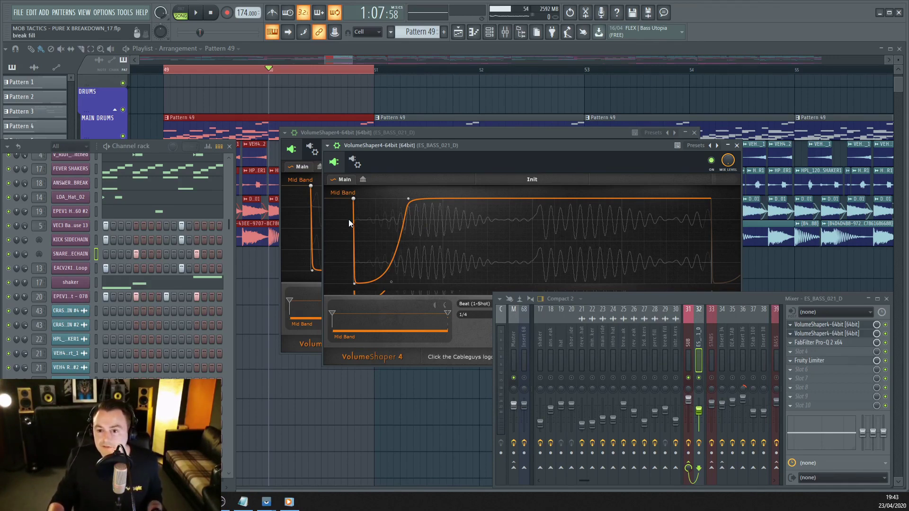
Step: Examine the FabFilter Pro-Q 2 curve and Fruity Limiter on the ES_BASS_021_D mixer track, and close the plugin windows
{"action": "left_click", "coordinate": [824, 342]}
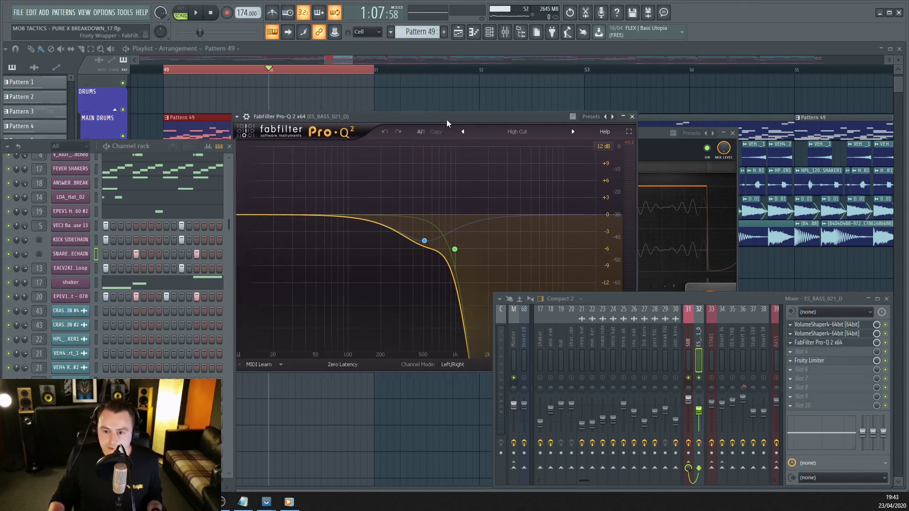
{"action": "left_click_drag", "start_coordinate": [447, 120], "coordinate": [491, 119]}
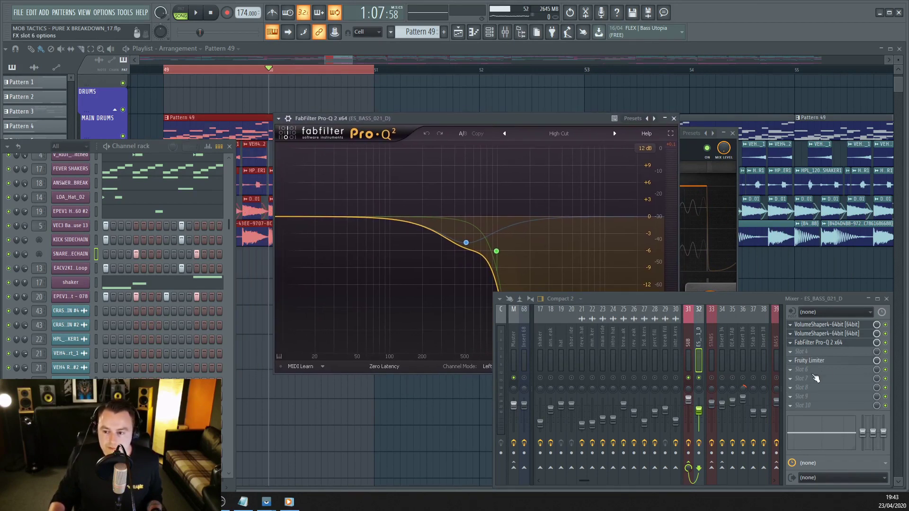
{"action": "left_click", "coordinate": [824, 362]}
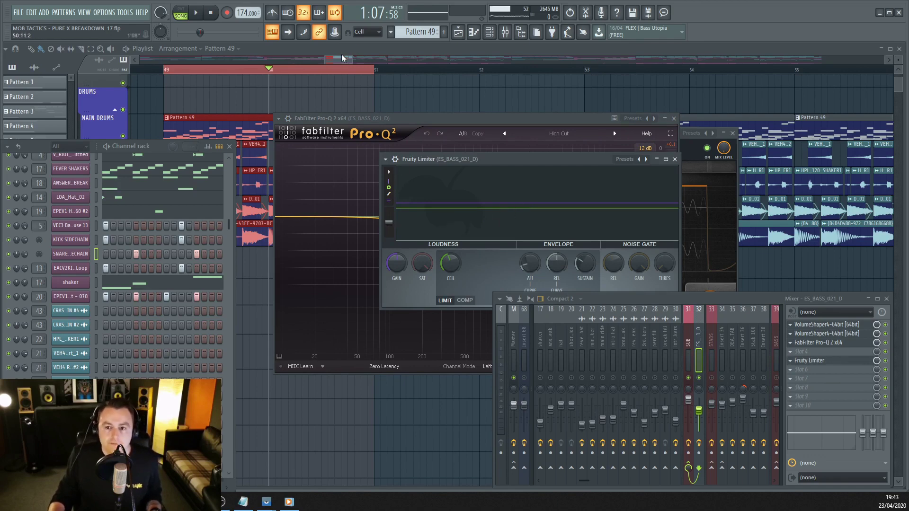
{"action": "key", "text": "F12"}
Step: Open the bass 22 sampler channel used in Pattern 5, examine its sample and loop settings, and return to the playlist
{"action": "scroll", "coordinate": [275, 246], "scroll_direction": "up", "scroll_amount": 3}
{"action": "scroll", "coordinate": [191, 259], "scroll_direction": "down", "scroll_amount": 5}
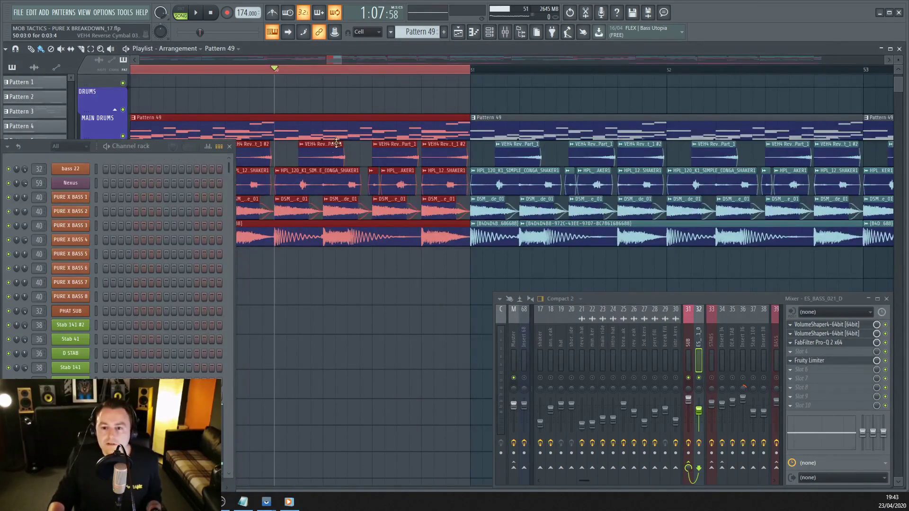
{"action": "scroll", "coordinate": [322, 211], "scroll_direction": "down", "scroll_amount": 4}
{"action": "double_click", "coordinate": [325, 216]}
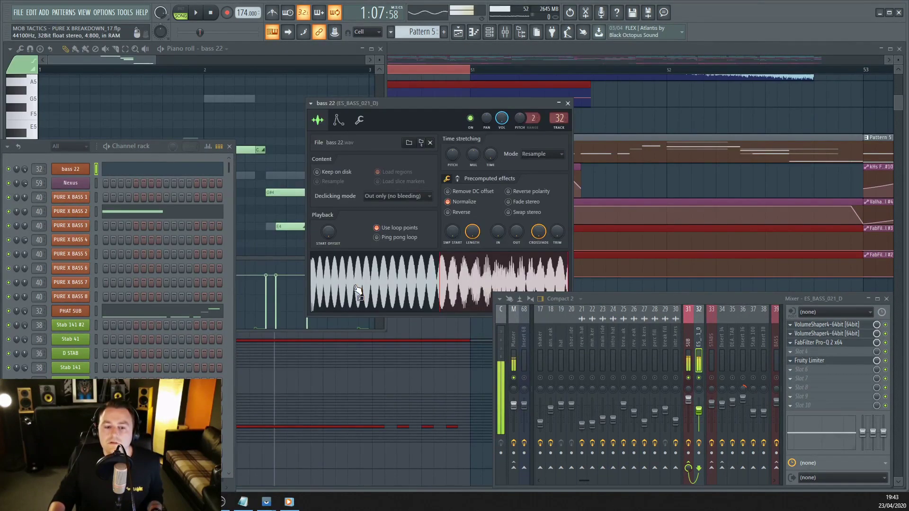
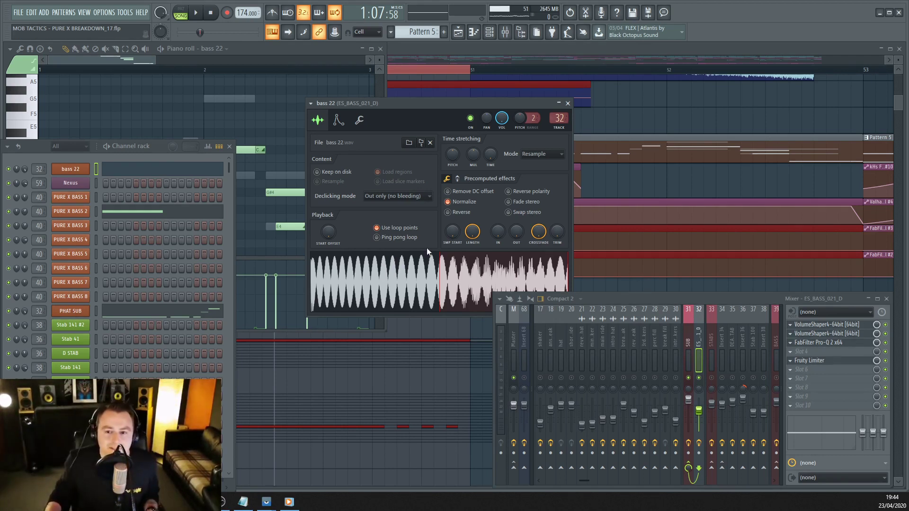
{"action": "left_click", "coordinate": [404, 50]}
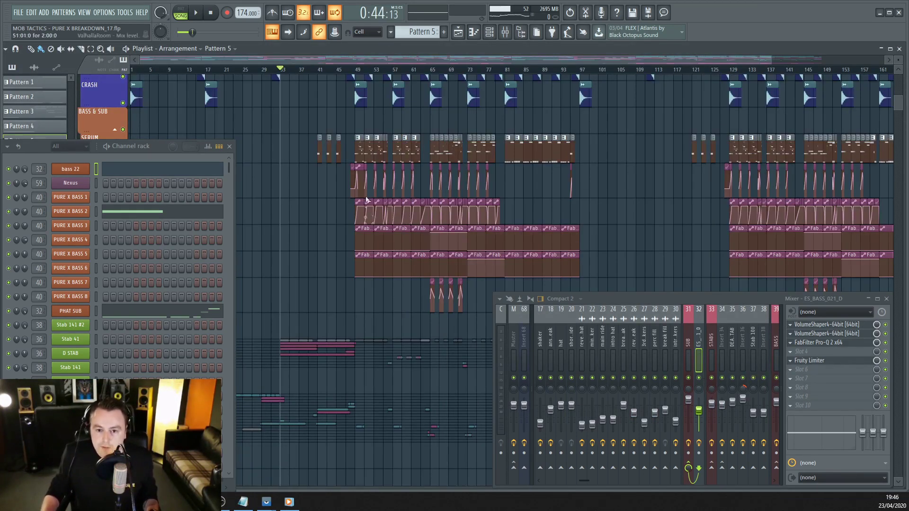
Step: Collapse the DRUMS track group and set the playback position to bar 49, at the start of the Pattern 5 bass clips
{"action": "scroll", "coordinate": [248, 146], "scroll_direction": "down", "scroll_amount": 5}
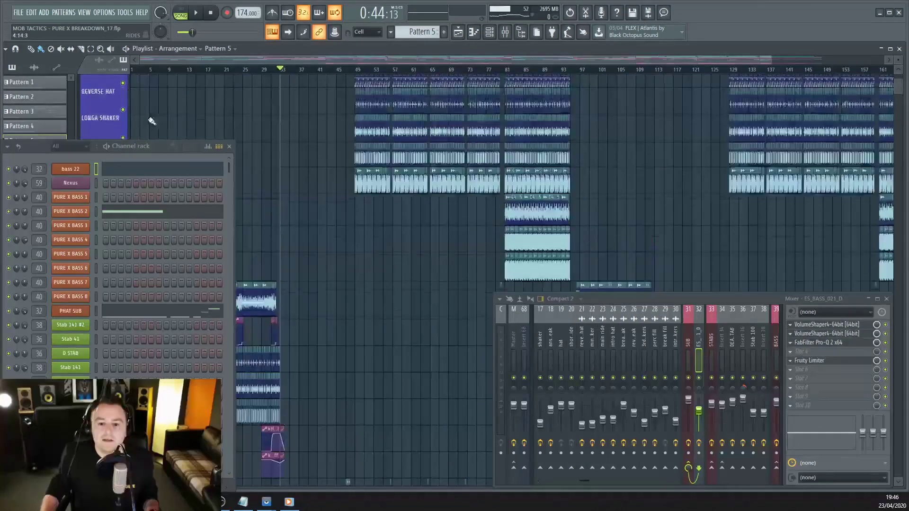
{"action": "scroll", "coordinate": [152, 121], "scroll_direction": "up", "scroll_amount": 5}
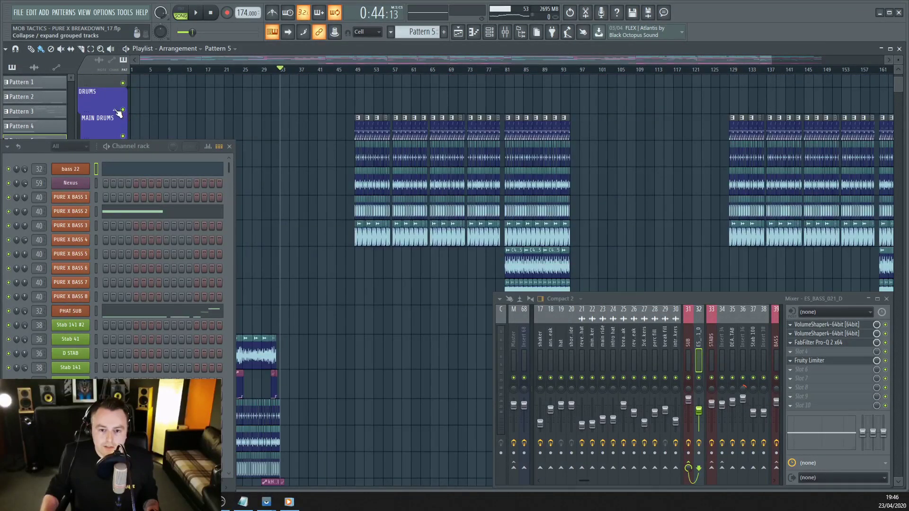
{"action": "left_click", "coordinate": [119, 113]}
{"action": "scroll", "coordinate": [429, 234], "scroll_direction": "up", "scroll_amount": 5}
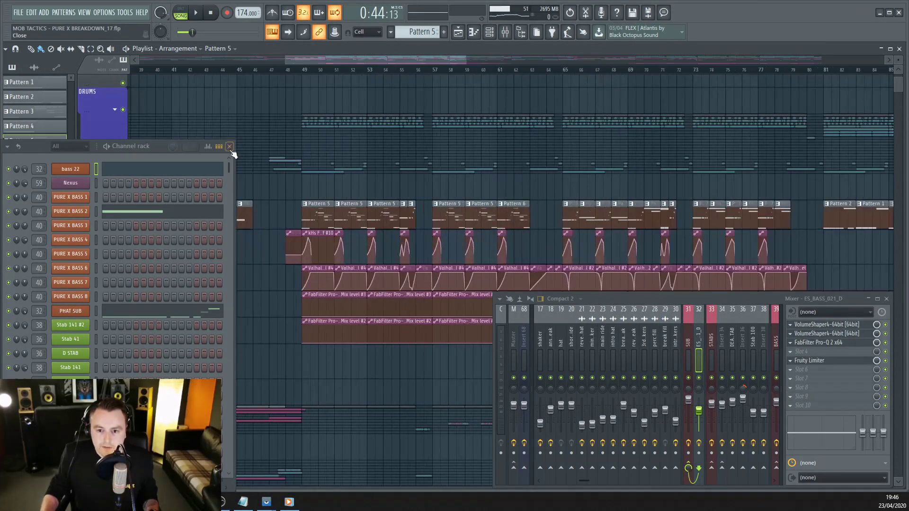
{"action": "left_click_drag", "start_coordinate": [154, 148], "coordinate": [417, 147]}
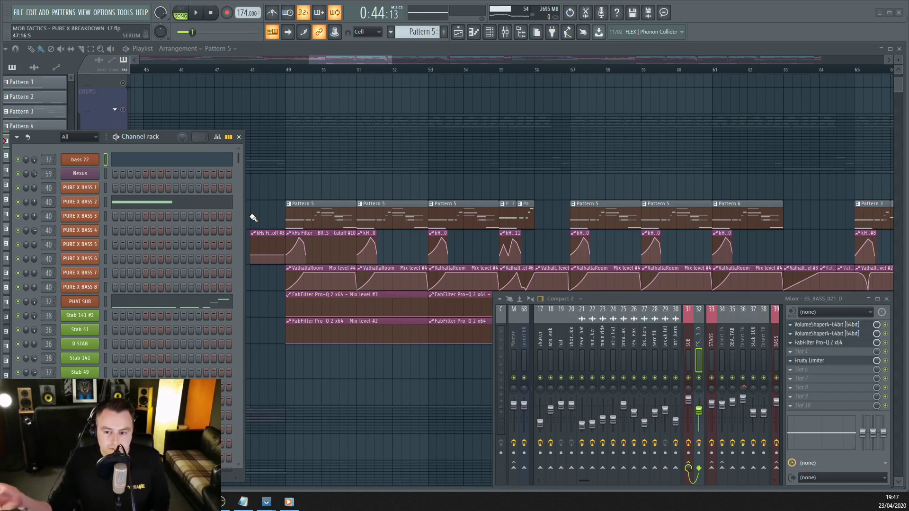
{"action": "left_click", "coordinate": [287, 69]}
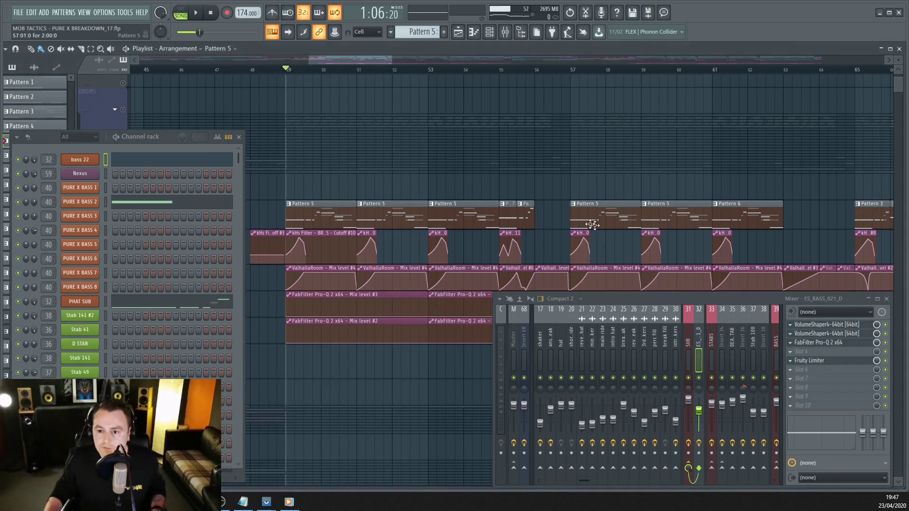
Step: Play the arrangement from bar 49 through the following bass sections while viewing their filter, reverb and EQ automation, and stop playback
{"action": "key", "text": "space"}
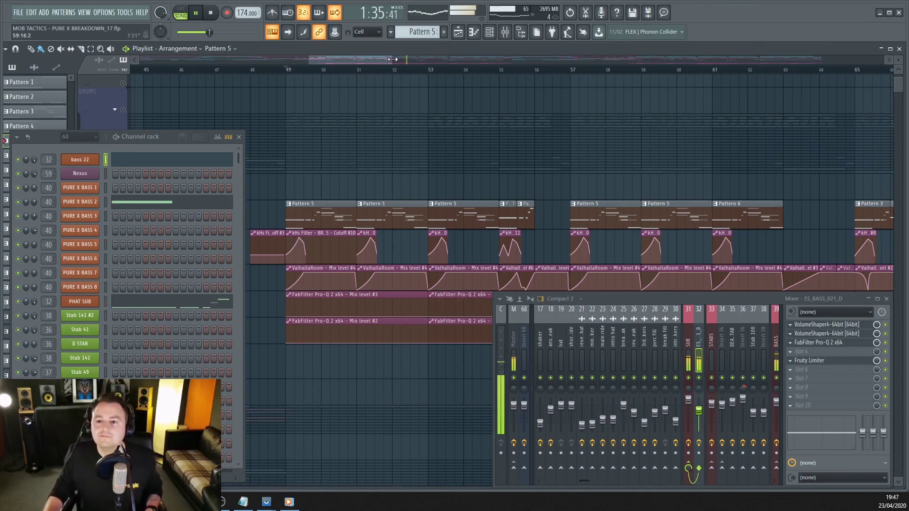
{"action": "left_click_drag", "start_coordinate": [392, 60], "coordinate": [442, 64]}
{"action": "scroll", "coordinate": [476, 163], "scroll_direction": "down", "scroll_amount": 2}
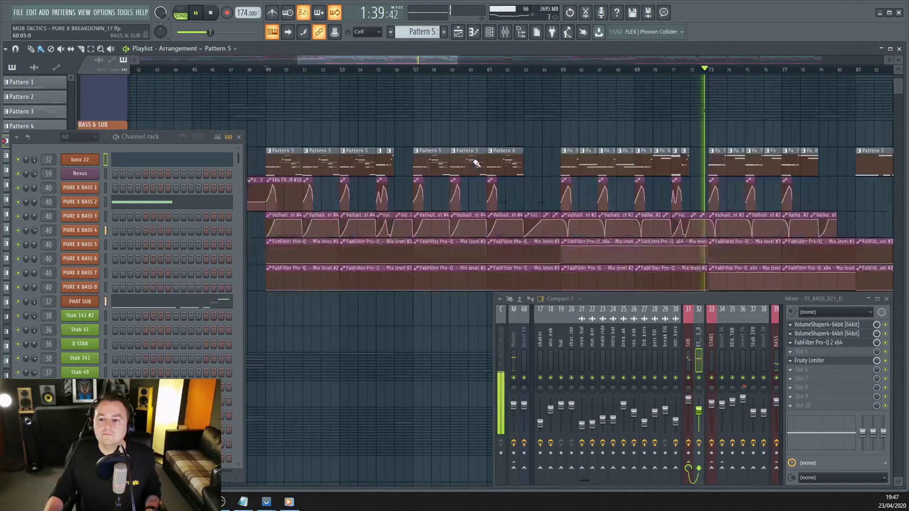
{"action": "scroll", "coordinate": [476, 164], "scroll_direction": "down", "scroll_amount": 1}
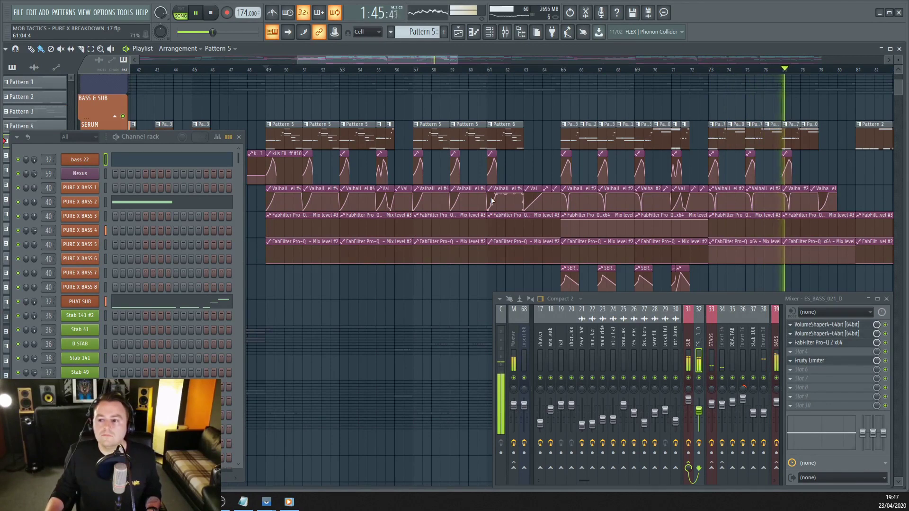
{"action": "left_click", "coordinate": [212, 14]}
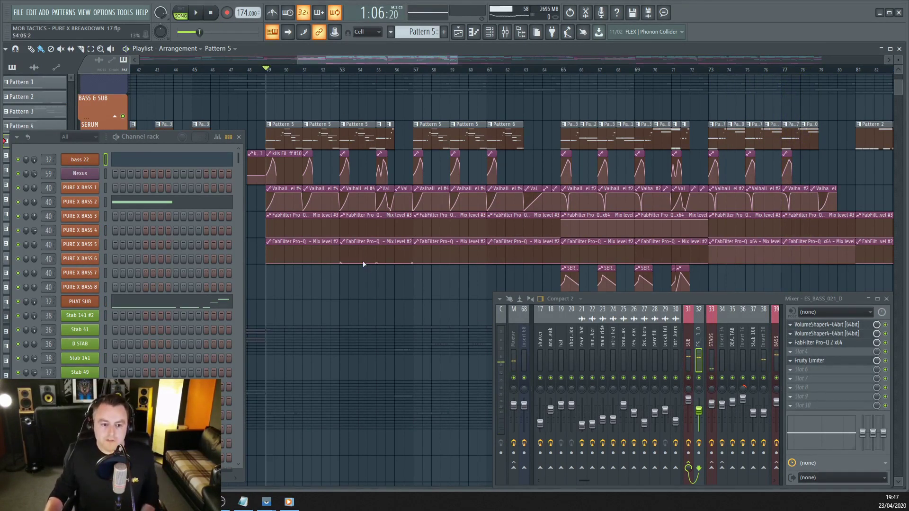
Step: Open the PURE X BASS 2 Serum channel and arrange the channel rack and synth window side by side
{"action": "scroll", "coordinate": [260, 235], "scroll_direction": "up", "scroll_amount": 5}
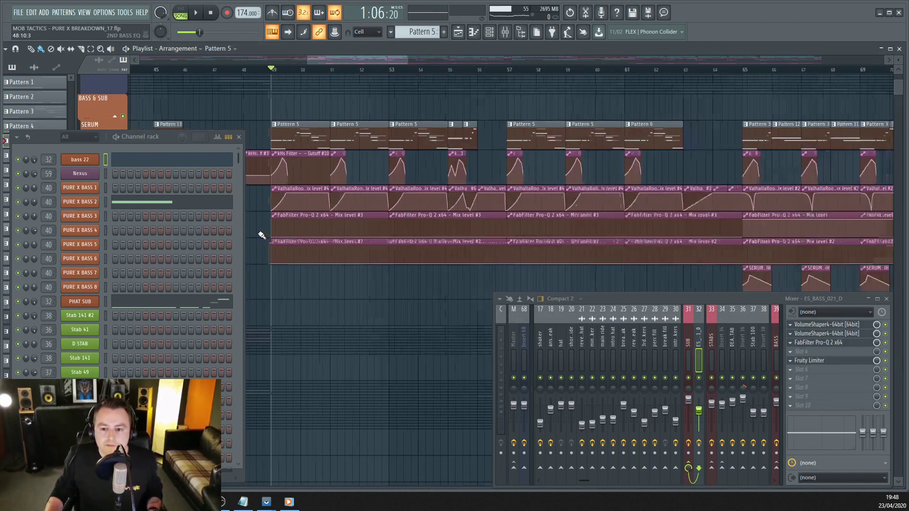
{"action": "scroll", "coordinate": [300, 263], "scroll_direction": "up", "scroll_amount": 3}
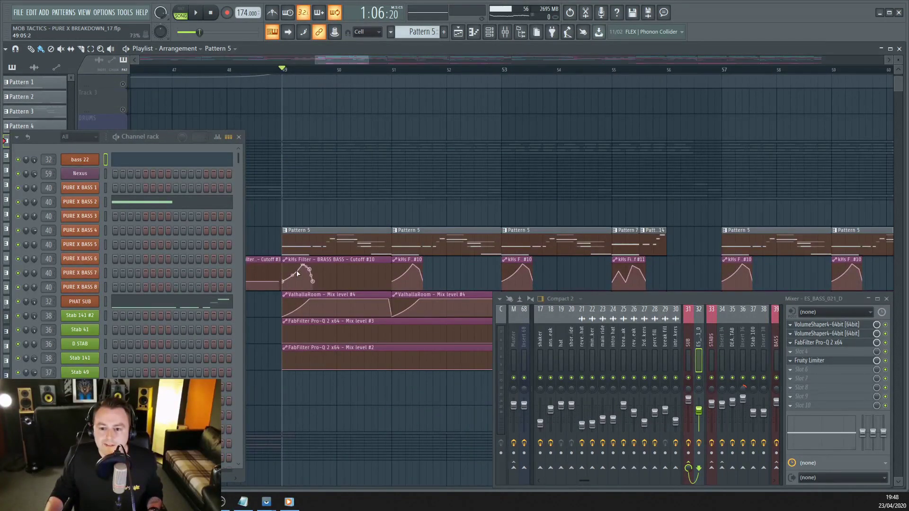
{"action": "left_click", "coordinate": [93, 203]}
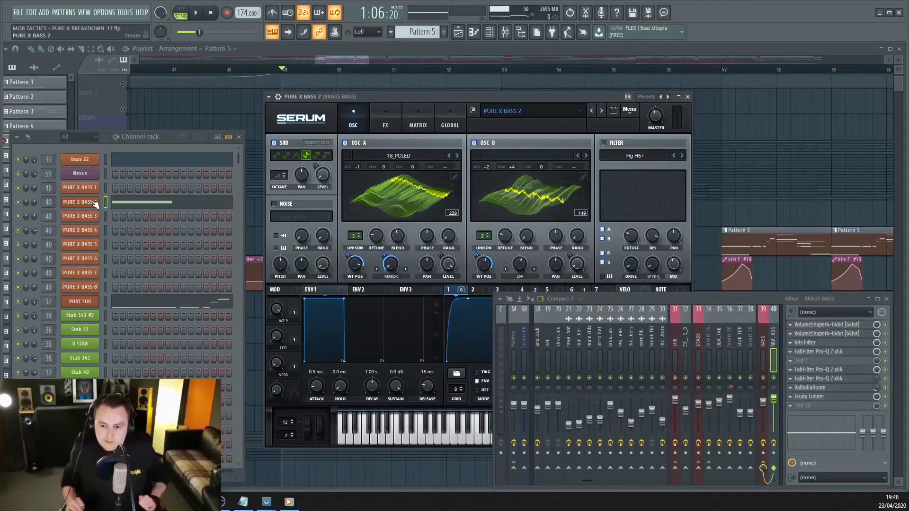
{"action": "left_click_drag", "start_coordinate": [166, 137], "coordinate": [159, 144]}
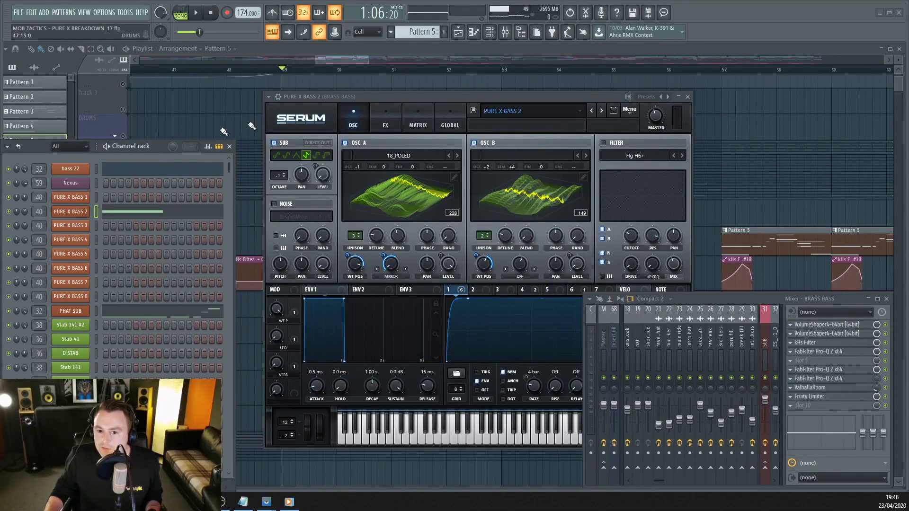
{"action": "left_click_drag", "start_coordinate": [464, 97], "coordinate": [436, 97]}
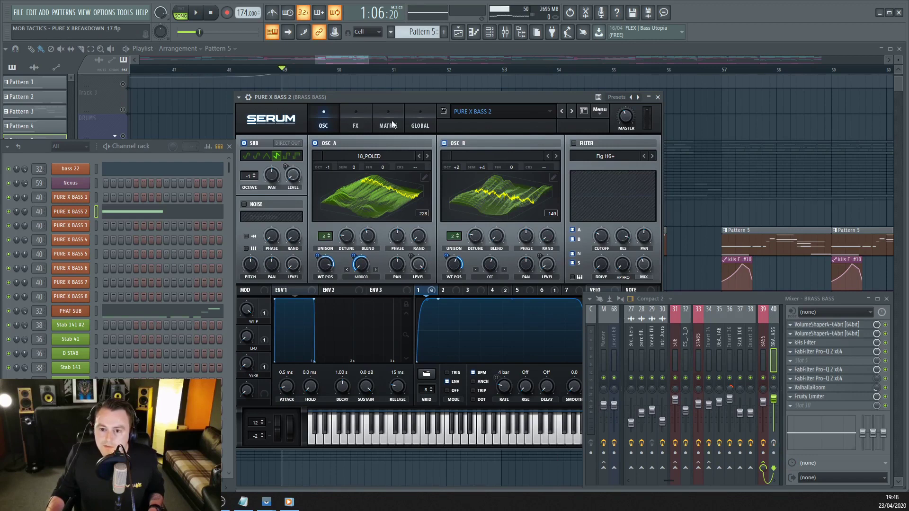
Step: Reorder the BRASS BASS effects so kHs Filter sits below the first FabFilter Pro-Q 2, and briefly play the result
{"action": "left_click", "coordinate": [345, 57]}
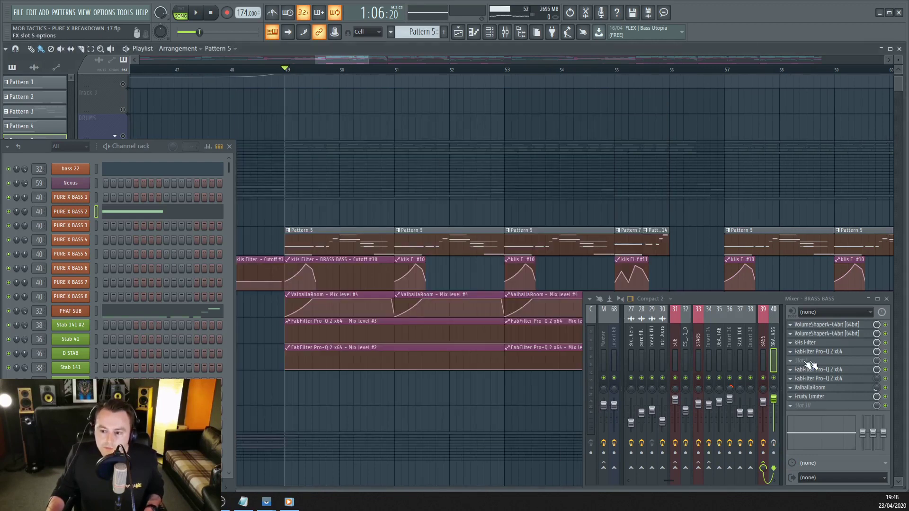
{"action": "left_click_drag", "start_coordinate": [811, 364], "coordinate": [805, 352]}
{"action": "key", "text": "space"}
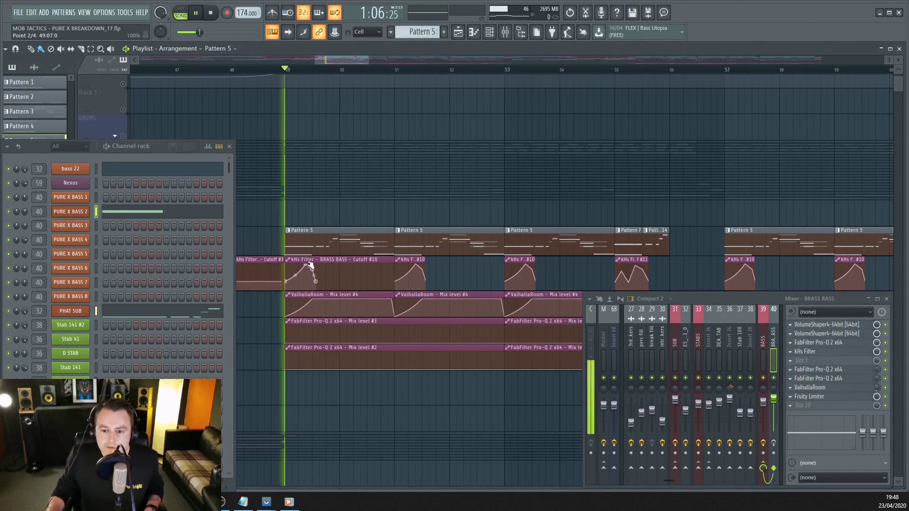
{"action": "key", "text": "space"}
Step: Set a one-bar playback selection from bar 49 to bar 50 in the playlist and play it
{"action": "left_click_drag", "start_coordinate": [504, 215], "coordinate": [284, 215]}
{"action": "scroll", "coordinate": [281, 215], "scroll_direction": "up", "scroll_amount": 2}
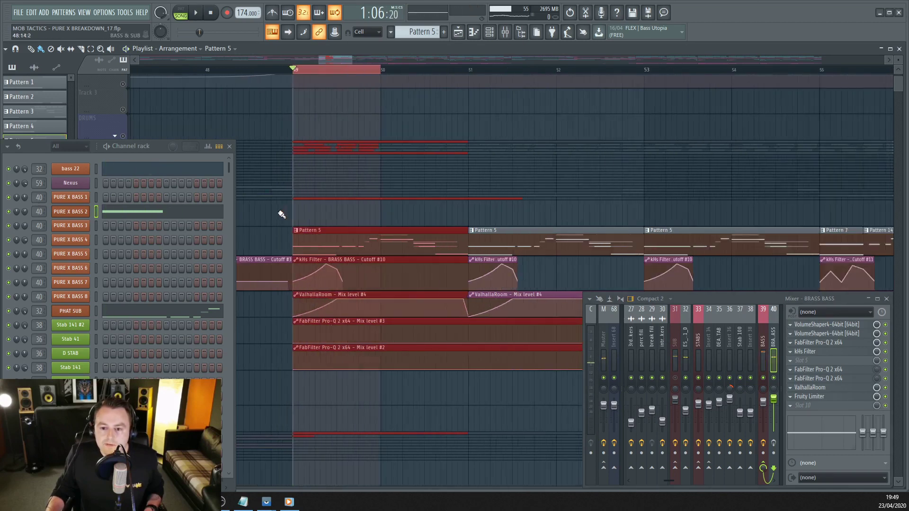
{"action": "scroll", "coordinate": [281, 215], "scroll_direction": "up", "scroll_amount": 1}
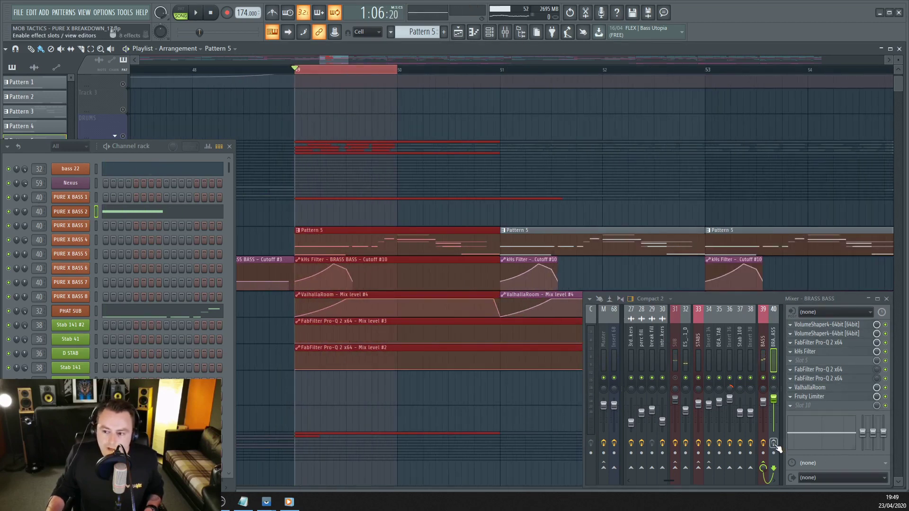
{"action": "key", "text": "space"}
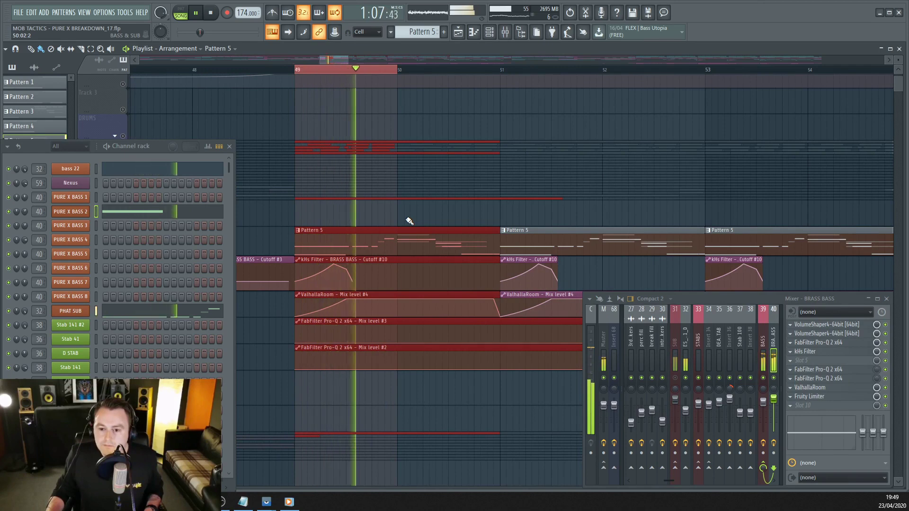
{"action": "key", "text": "space"}
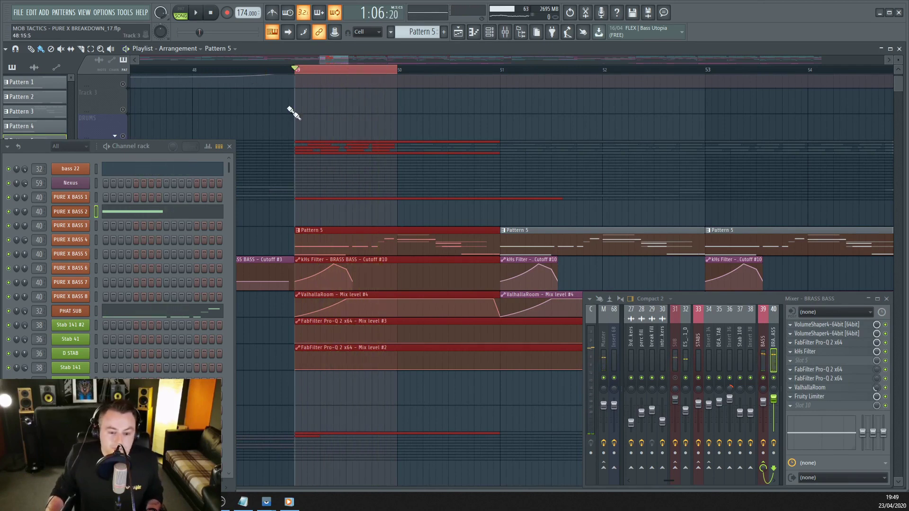
Step: Reopen PURE X BASS 2, disable oscillator B and the sub oscillator, and play oscillator A on its own
{"action": "left_click", "coordinate": [71, 212]}
{"action": "left_click", "coordinate": [444, 143]}
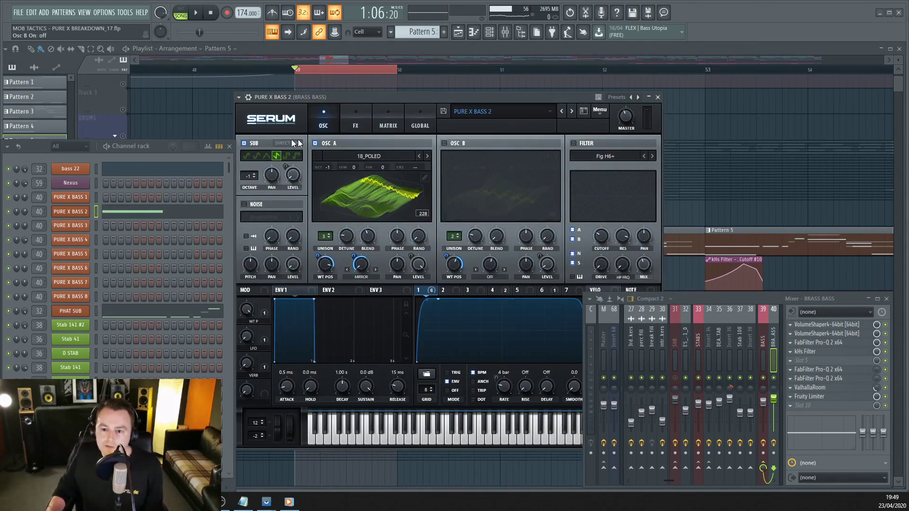
{"action": "left_click", "coordinate": [251, 144]}
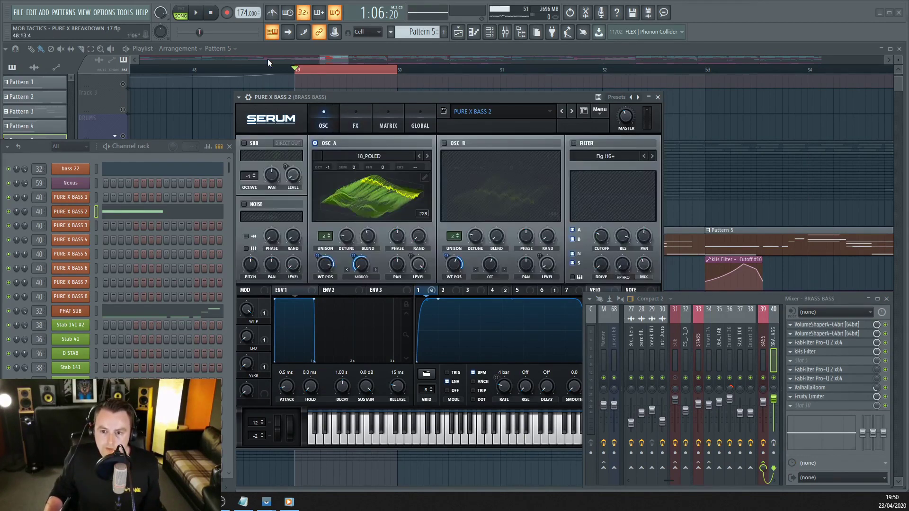
{"action": "left_click", "coordinate": [196, 15]}
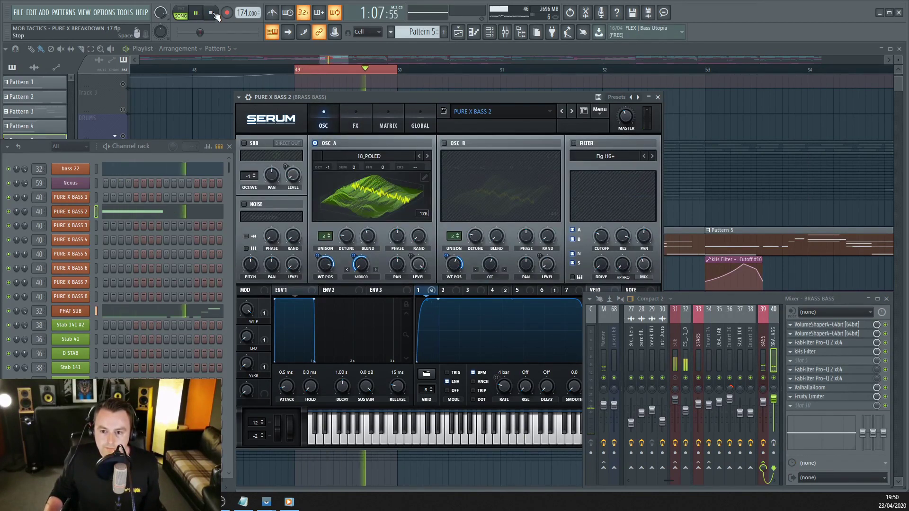
{"action": "left_click", "coordinate": [214, 14]}
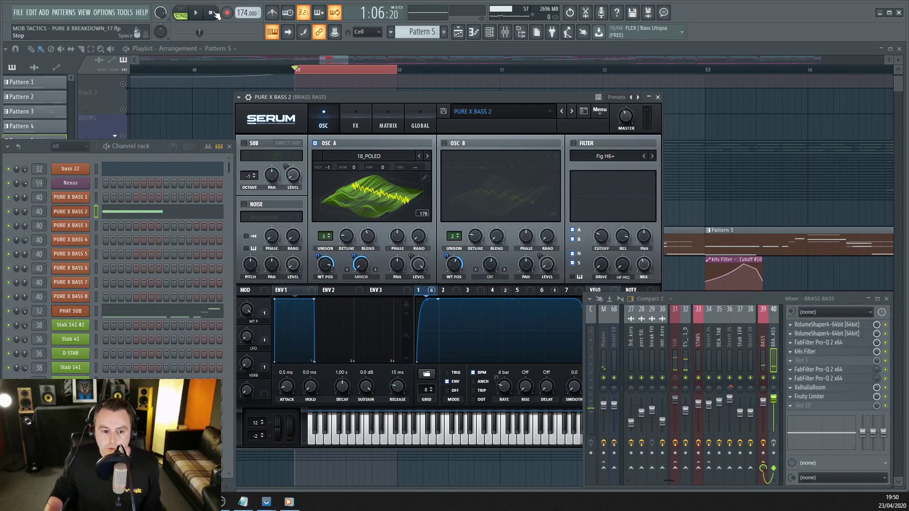
Step: Enable oscillator B, disable oscillator A, and play oscillator B on its own
{"action": "left_click", "coordinate": [444, 143]}
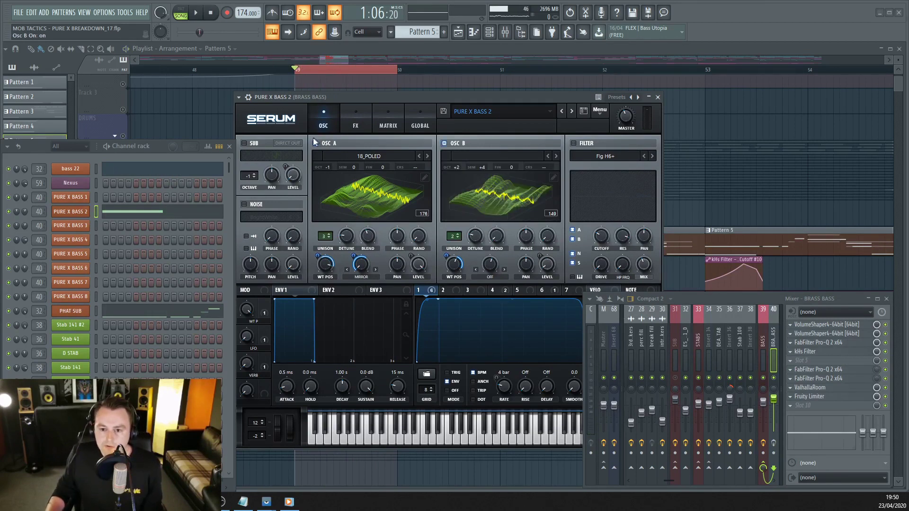
{"action": "left_click", "coordinate": [315, 143]}
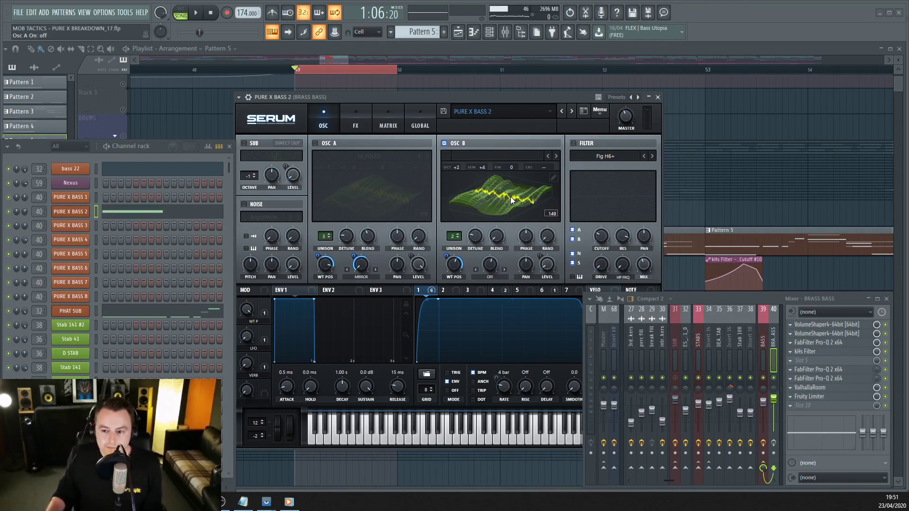
{"action": "left_click", "coordinate": [198, 14]}
{"action": "left_click", "coordinate": [211, 14]}
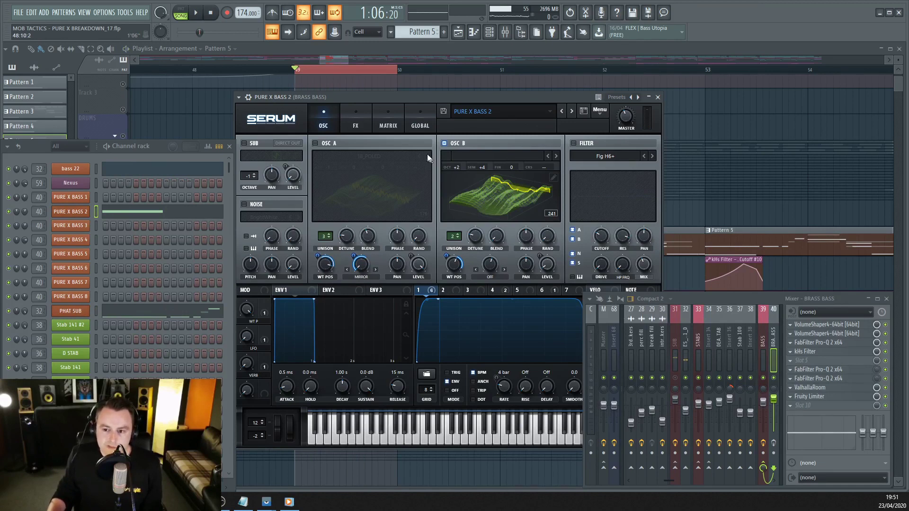
Step: Enable oscillator A again and play both main oscillators together without the sub
{"action": "left_click", "coordinate": [316, 143]}
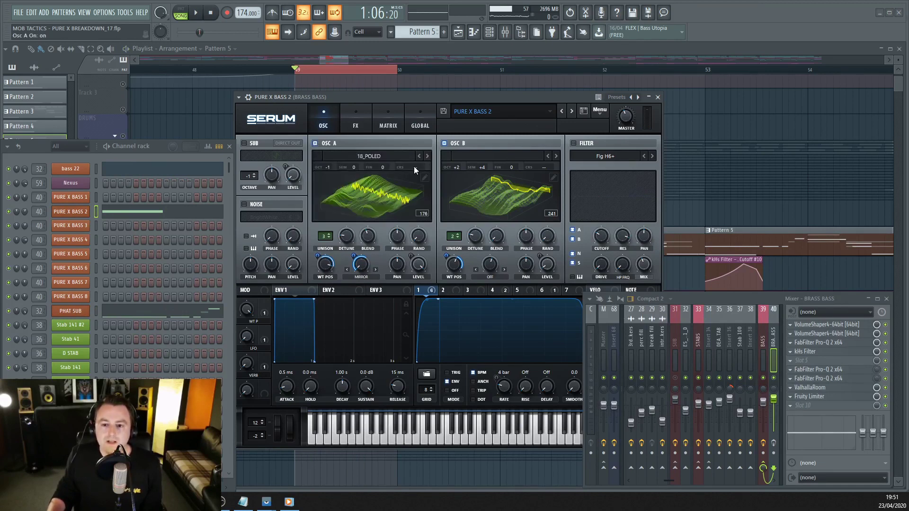
{"action": "left_click", "coordinate": [199, 15]}
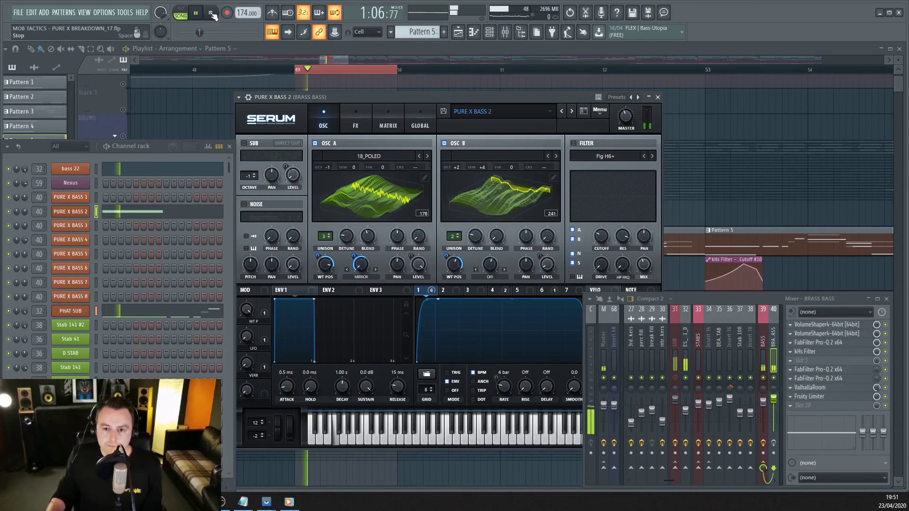
{"action": "left_click", "coordinate": [213, 13]}
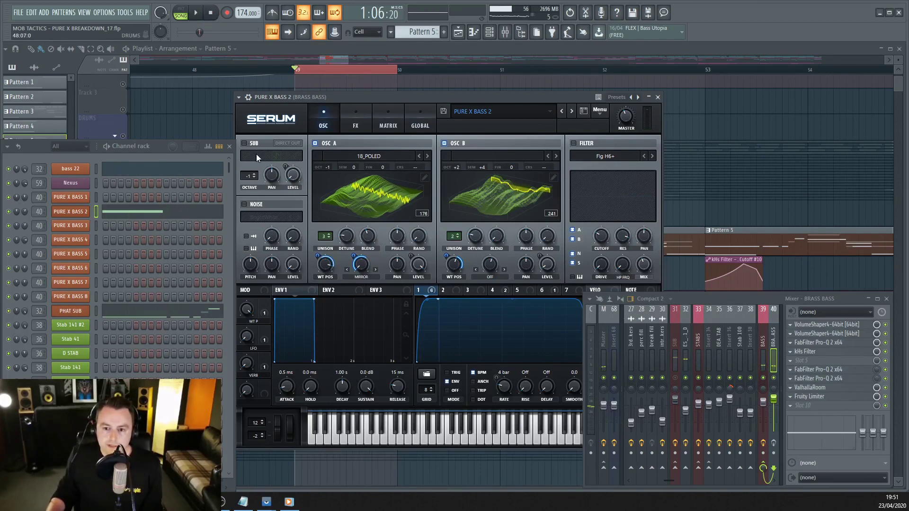
Step: Enable the sub oscillator again and play all three PURE X BASS 2 layers together
{"action": "left_click", "coordinate": [246, 143]}
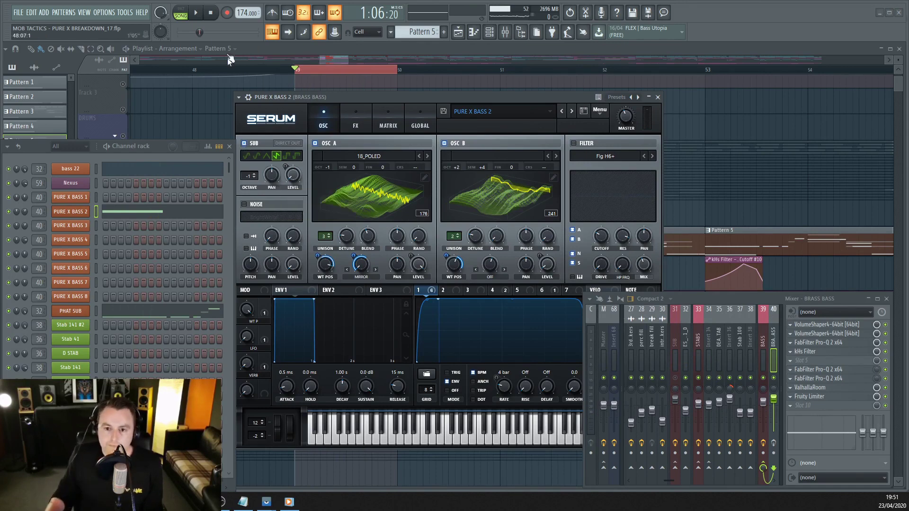
{"action": "left_click", "coordinate": [202, 14]}
{"action": "key", "text": "space"}
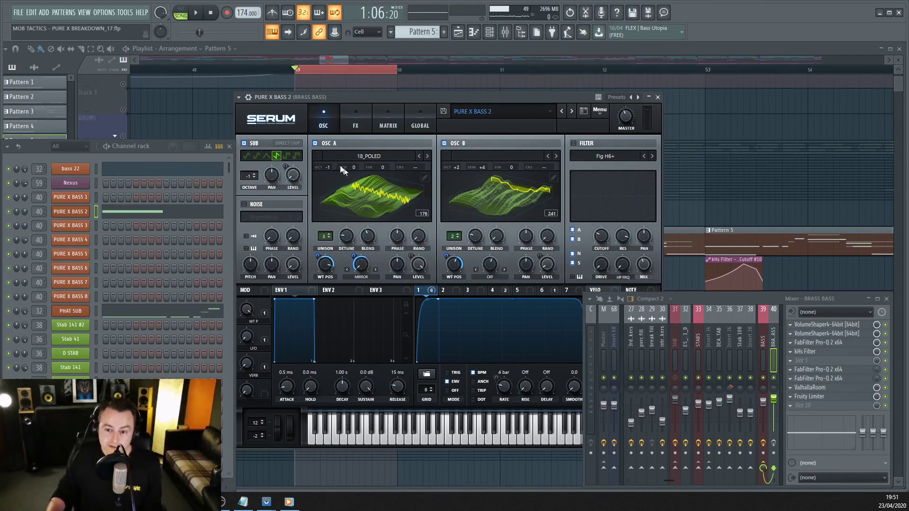
{"action": "left_click", "coordinate": [199, 14]}
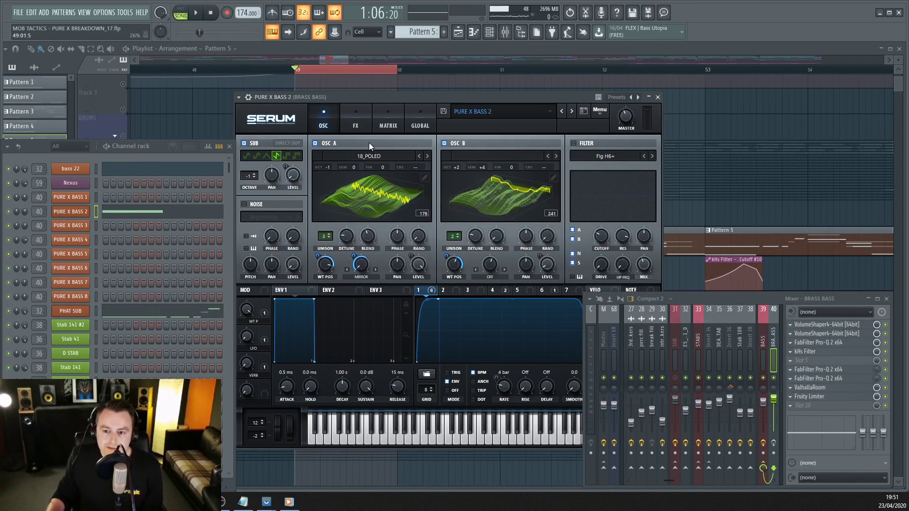
Step: Enable Distortion, EQ and Compressor in Serum's effects for PURE X BASS 2
{"action": "left_click", "coordinate": [356, 113]}
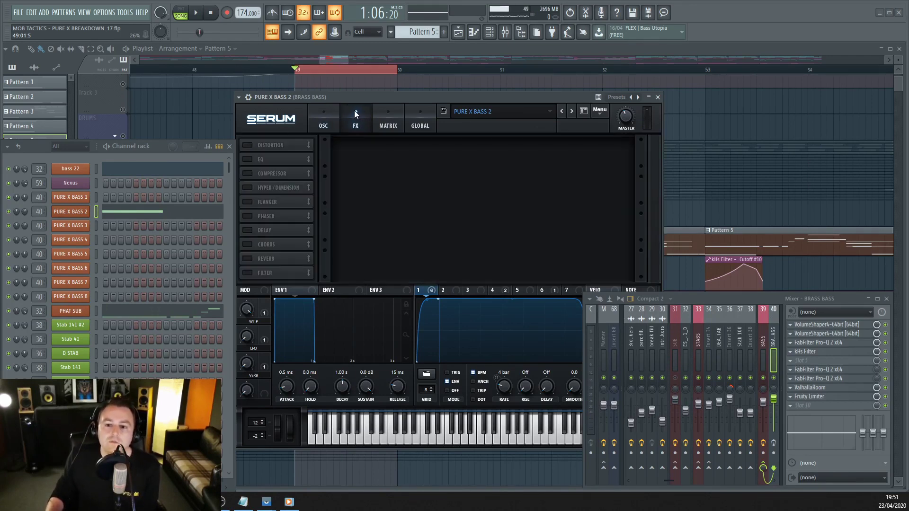
{"action": "left_click", "coordinate": [245, 145]}
{"action": "left_click", "coordinate": [247, 159]}
{"action": "left_click", "coordinate": [251, 173]}
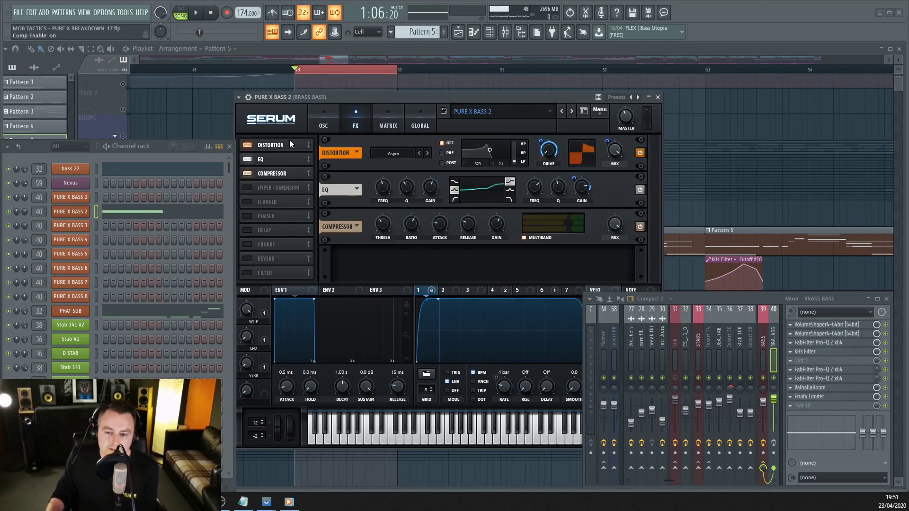
Step: Disable Serum's Compressor and EQ, leaving only Distortion active, and play the selected bar with it
{"action": "left_click", "coordinate": [326, 124]}
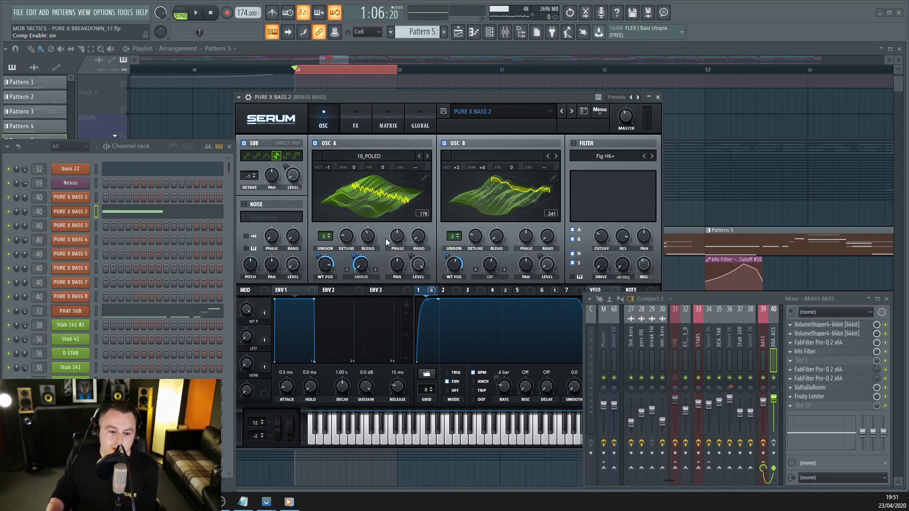
{"action": "left_click", "coordinate": [356, 124]}
{"action": "left_click", "coordinate": [247, 173]}
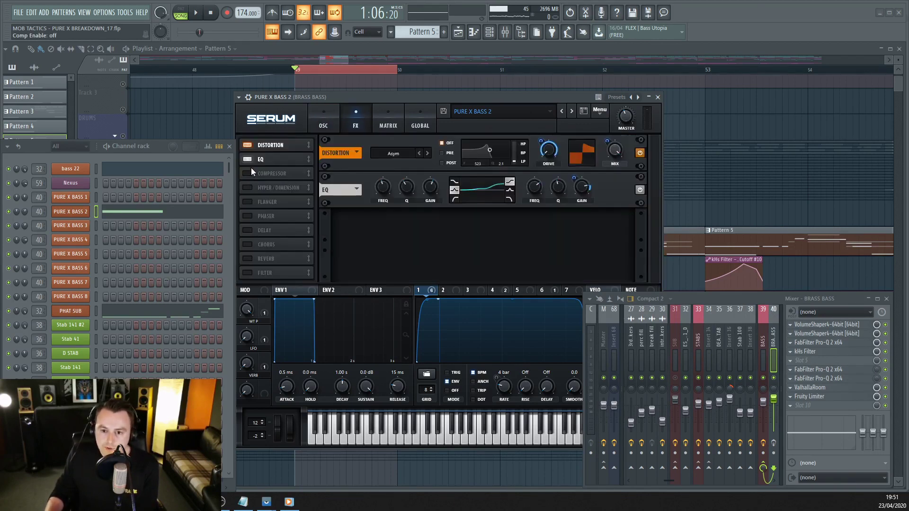
{"action": "left_click", "coordinate": [247, 159]}
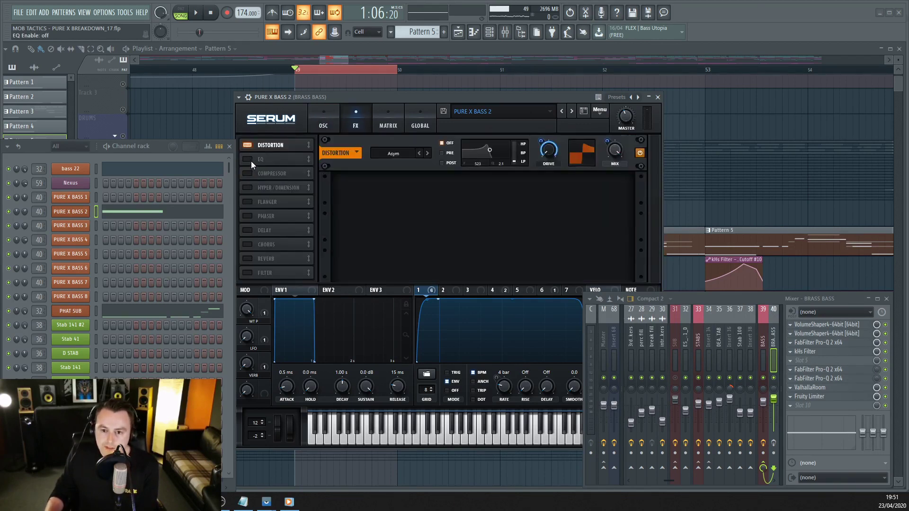
{"action": "left_click", "coordinate": [197, 14]}
{"action": "left_click", "coordinate": [211, 13]}
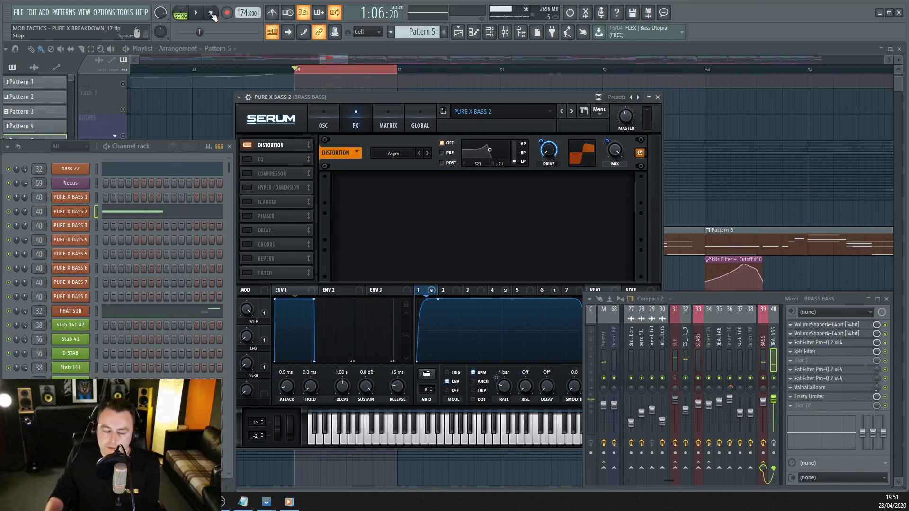
{"action": "key", "text": "space"}
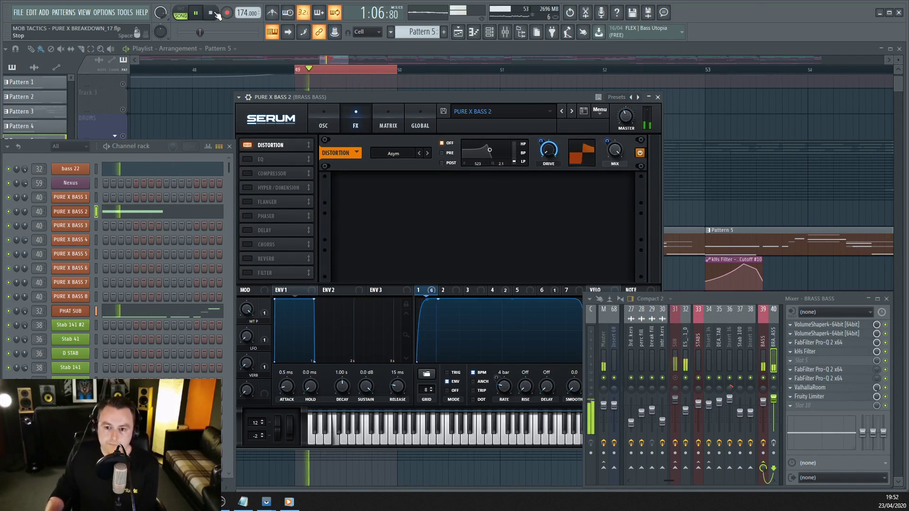
Step: Enable Serum's EQ alongside Distortion for PURE X BASS 2 and play the selected bar with both effects
{"action": "left_click", "coordinate": [216, 14]}
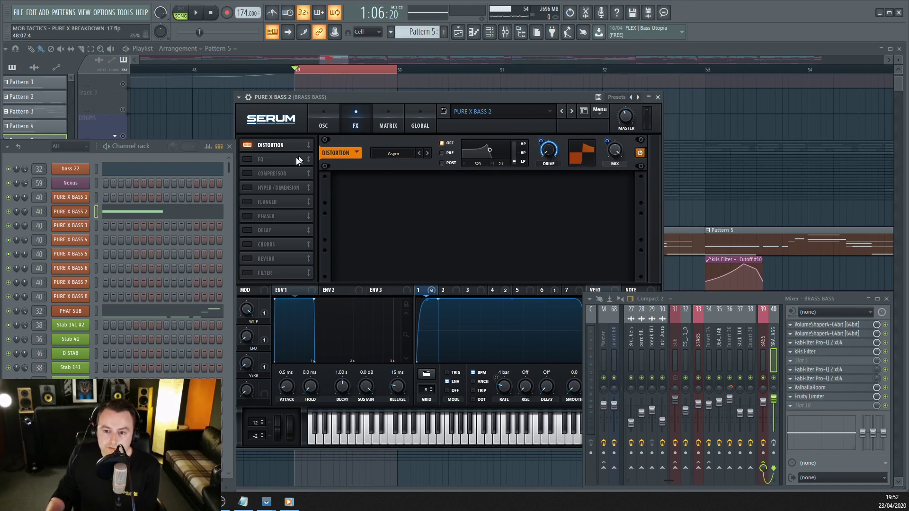
{"action": "left_click", "coordinate": [252, 160]}
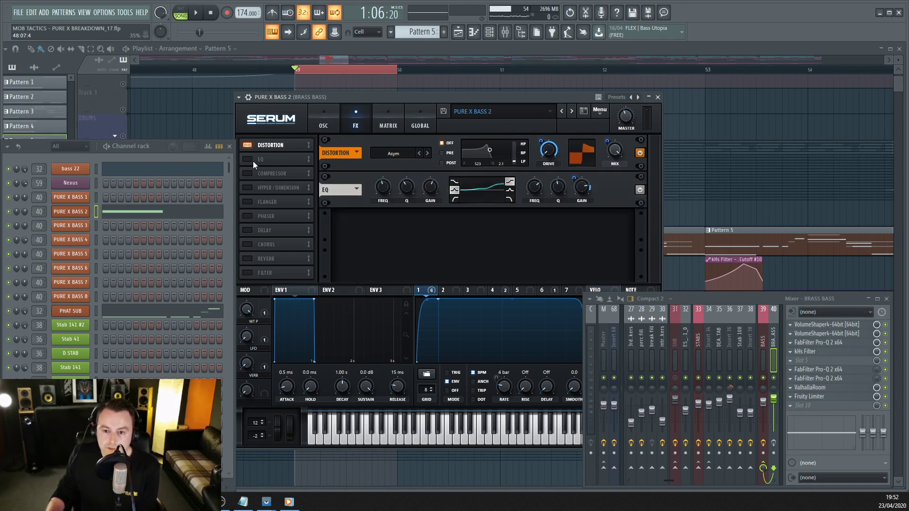
{"action": "left_click", "coordinate": [200, 15]}
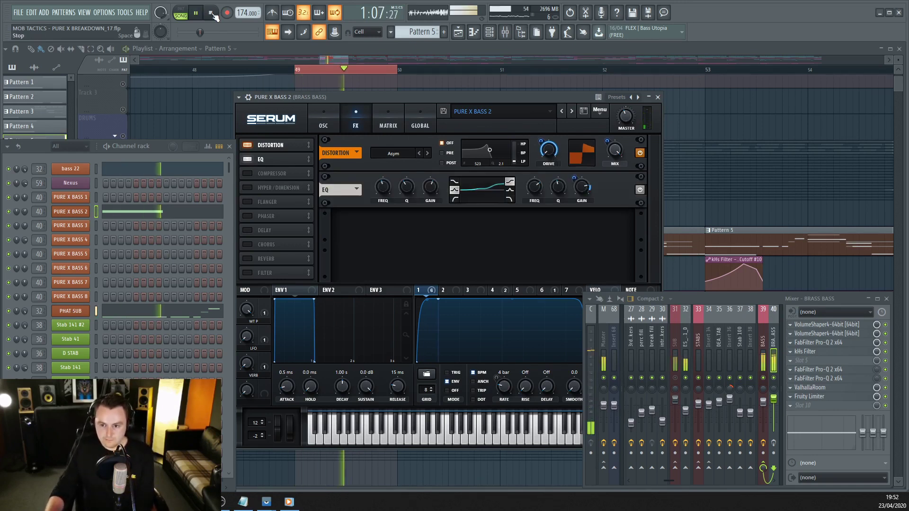
{"action": "left_click", "coordinate": [212, 14]}
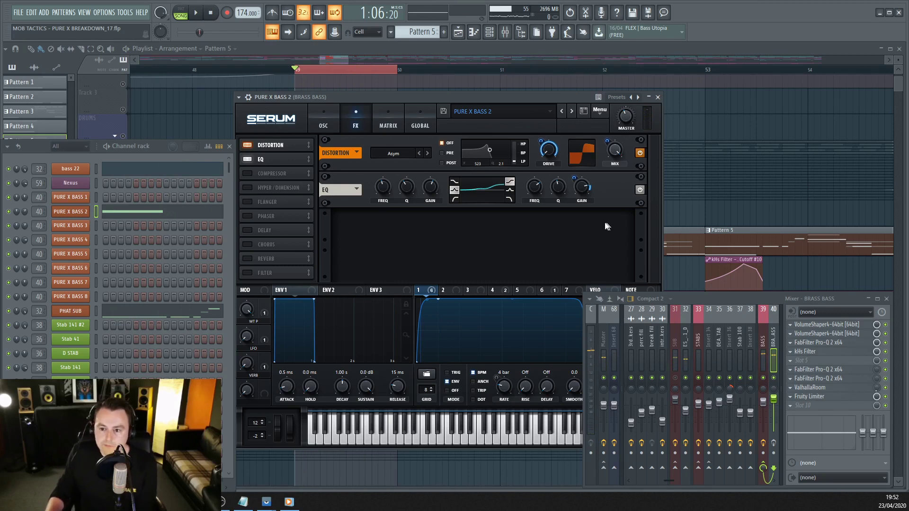
Step: Enable Serum's Compressor as well and play the selected bar with all three effects active
{"action": "left_click", "coordinate": [247, 174]}
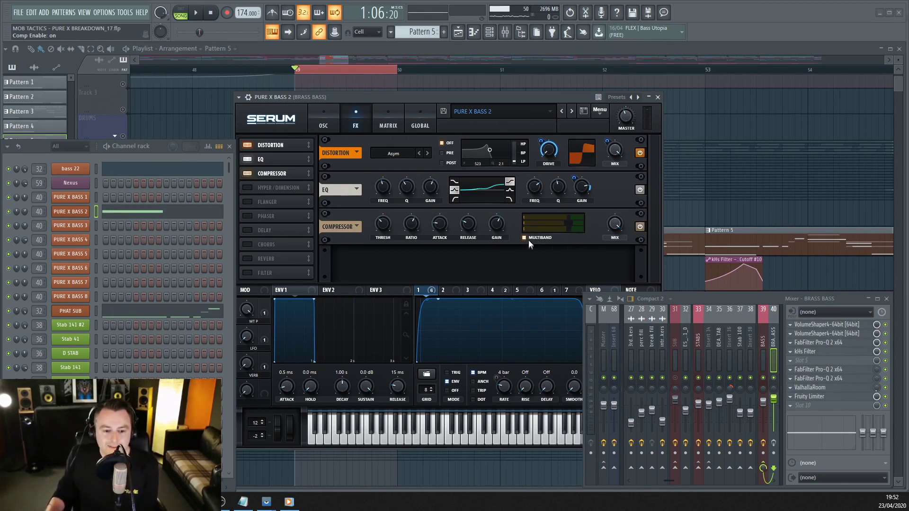
{"action": "left_click", "coordinate": [197, 17]}
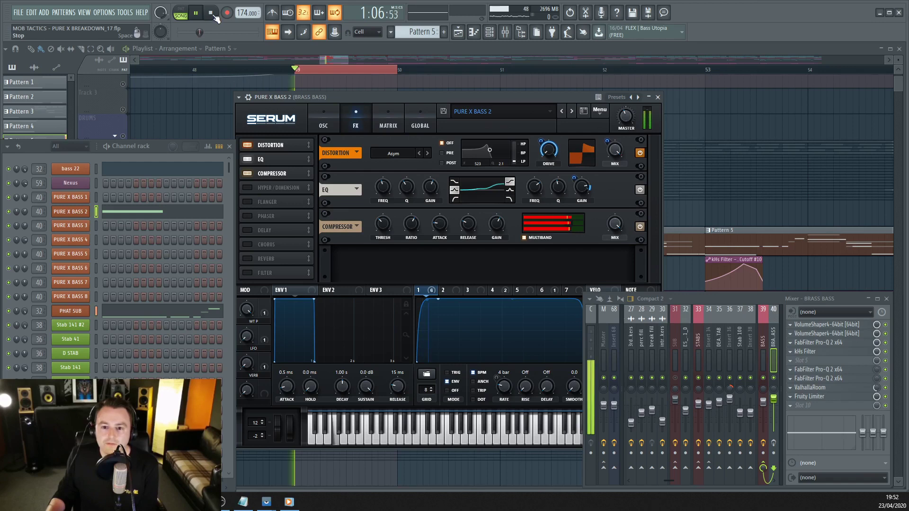
{"action": "left_click", "coordinate": [211, 13]}
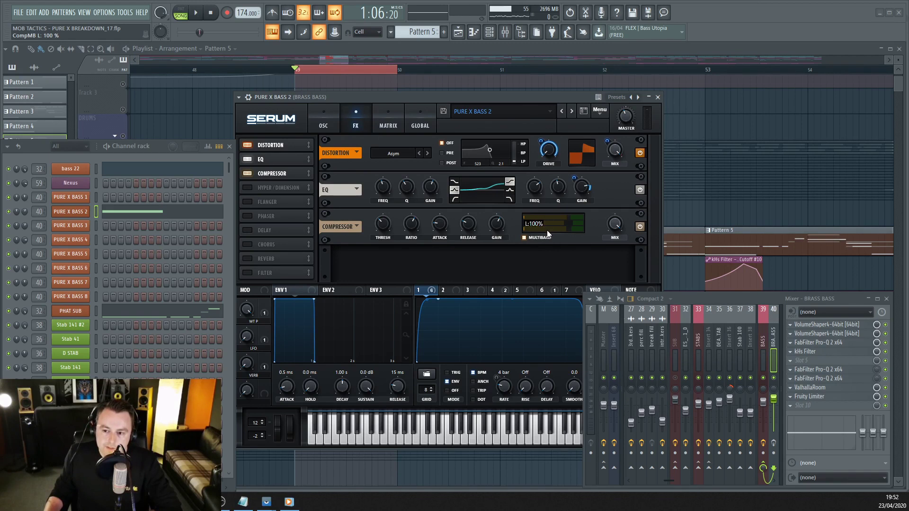
Step: Try the multiband compressor's low band between 0% and 171% while playing the selected bar, resetting it to 100%
{"action": "left_click_drag", "start_coordinate": [547, 232], "coordinate": [554, 235]}
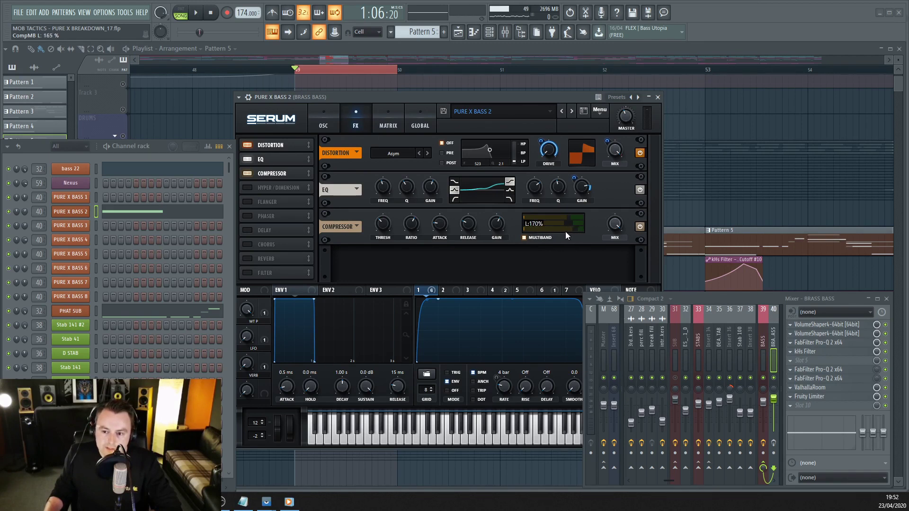
{"action": "double_click", "coordinate": [556, 232]}
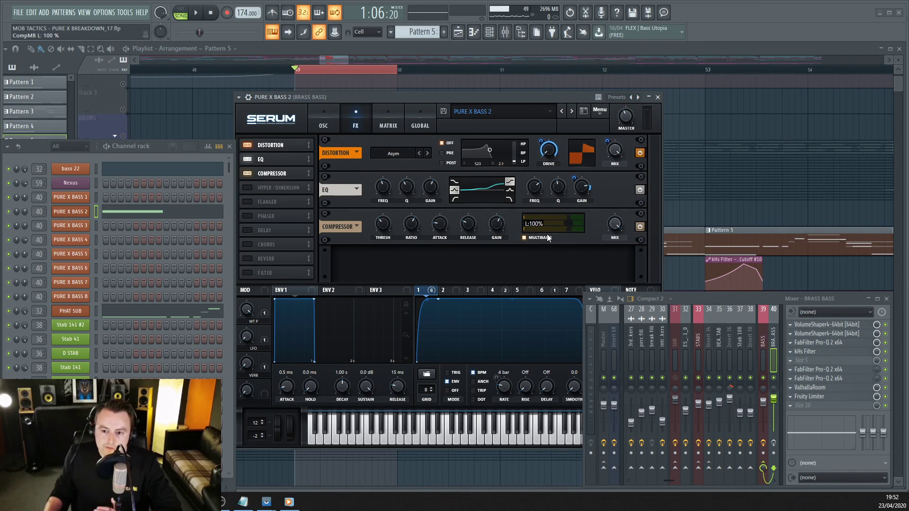
{"action": "left_click", "coordinate": [196, 14]}
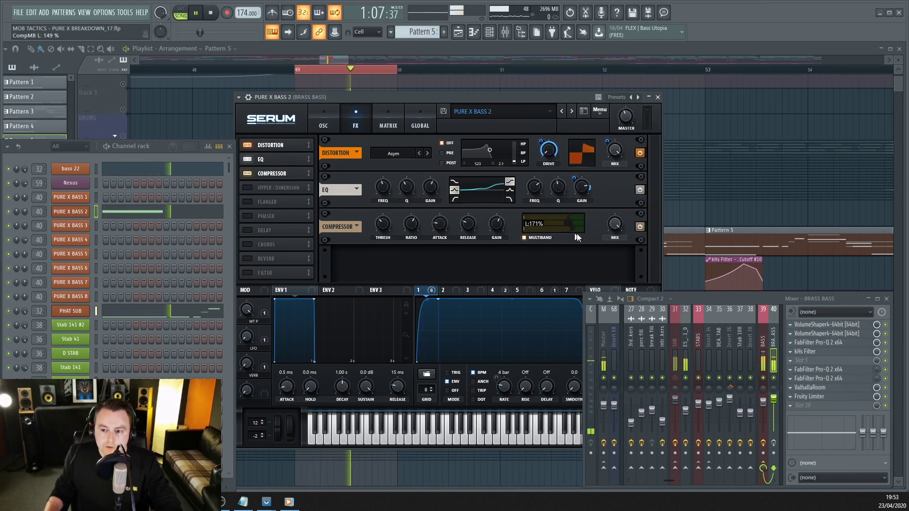
{"action": "left_click_drag", "start_coordinate": [577, 233], "coordinate": [645, 243]}
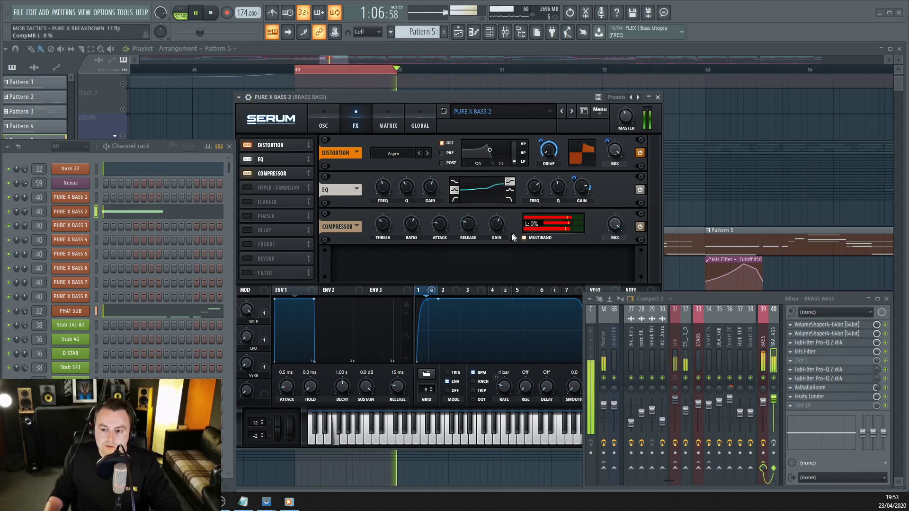
{"action": "mouse_move", "coordinate": [557, 232]}
{"action": "left_mouse_down"}
{"action": "mouse_move", "coordinate": [504, 238]}
{"action": "mouse_move", "coordinate": [551, 245]}
{"action": "left_mouse_up"}
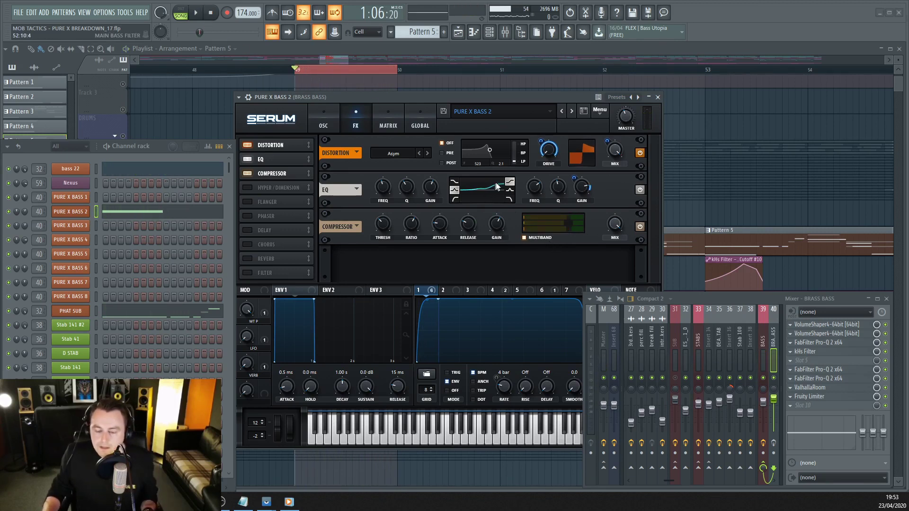
{"action": "key", "text": "space"}
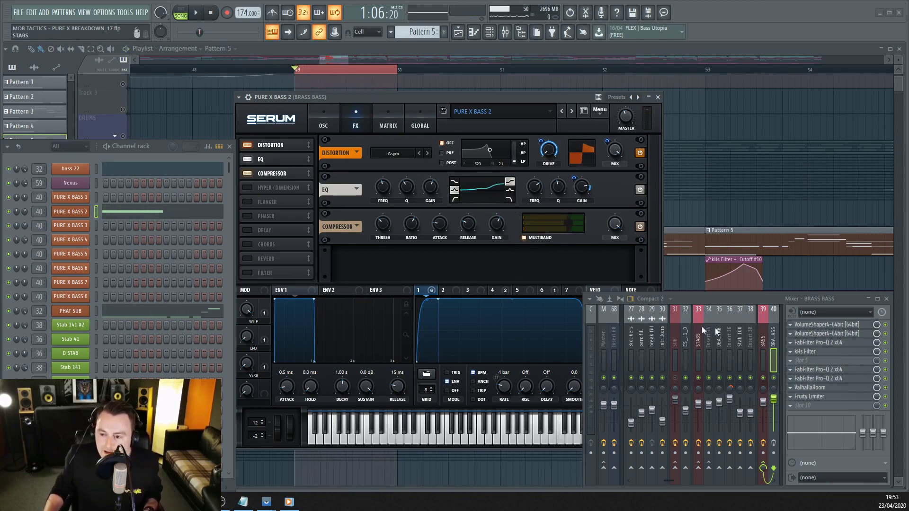
Step: Open both VolumeShaper instances on the BRASS BASS insert and arrange their windows to compare the volume curves and bands
{"action": "left_click", "coordinate": [824, 326]}
{"action": "left_click", "coordinate": [825, 334]}
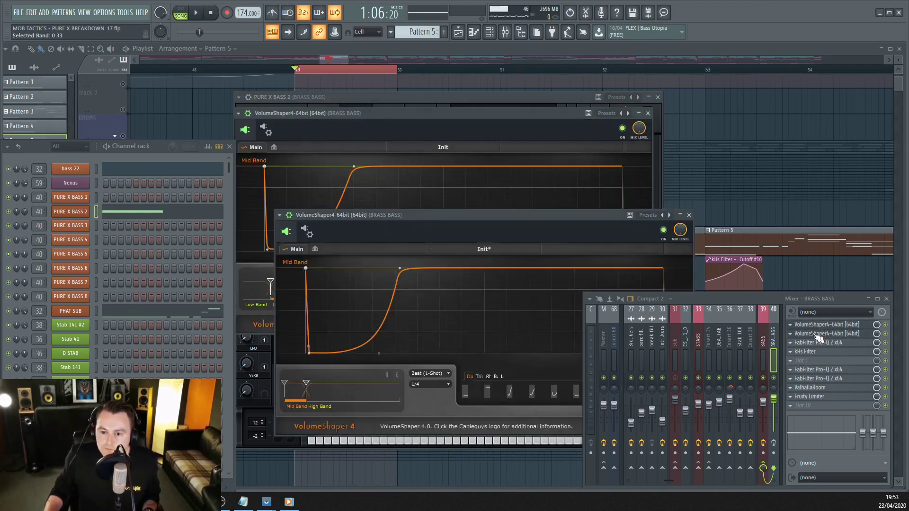
{"action": "left_click_drag", "start_coordinate": [411, 218], "coordinate": [471, 116]}
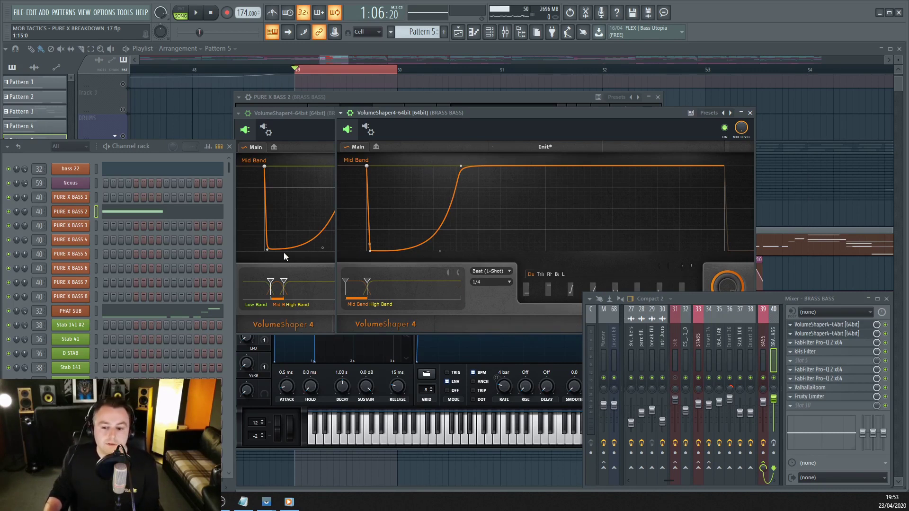
{"action": "left_click", "coordinate": [306, 115]}
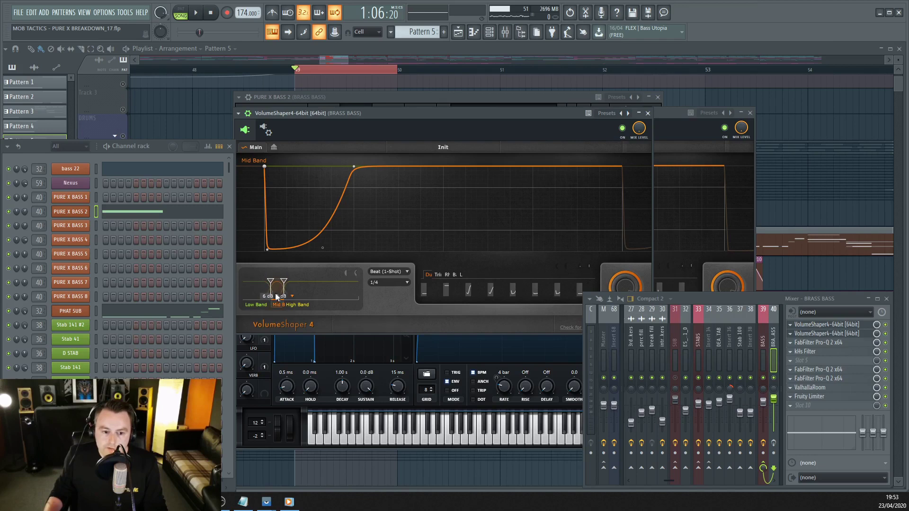
{"action": "left_click", "coordinate": [813, 326]}
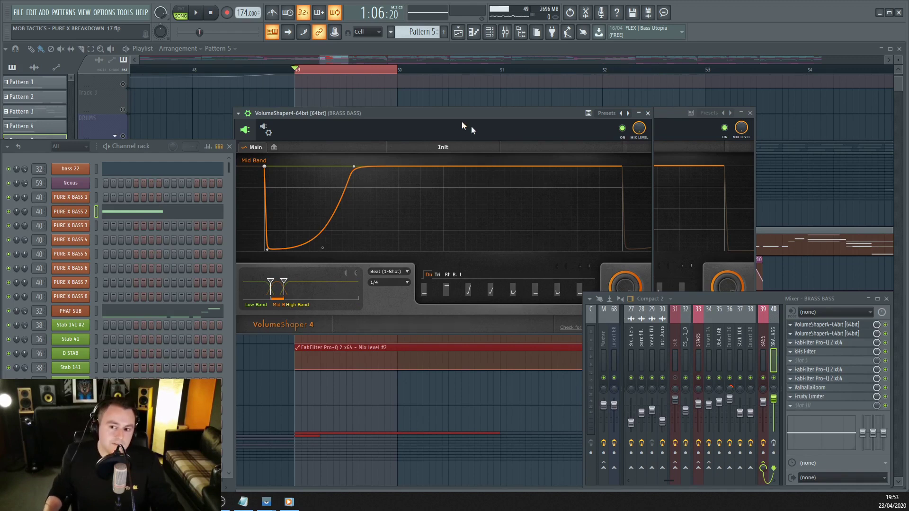
{"action": "left_click_drag", "start_coordinate": [463, 116], "coordinate": [472, 100]}
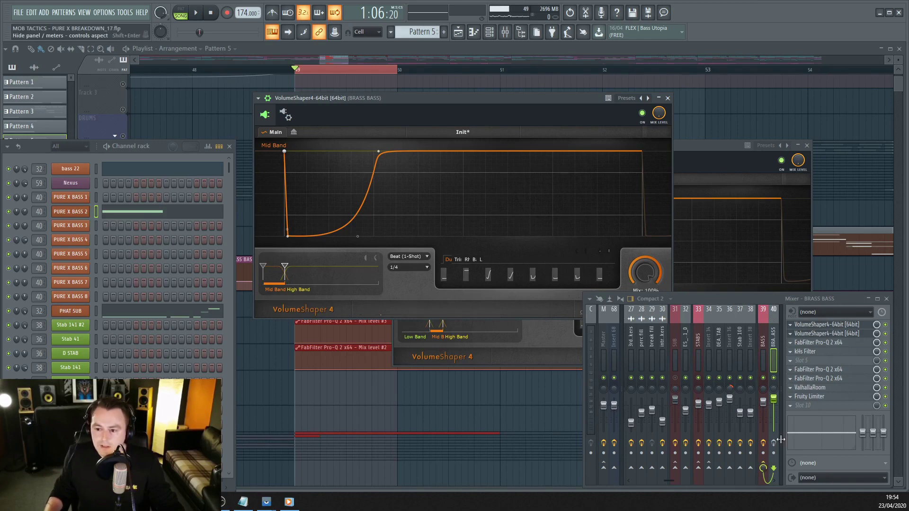
Step: Open the first FabFilter Pro-Q 2 on BRASS BASS to view its EQ curve, and bring the off-screen kHs Filter window into view
{"action": "left_click", "coordinate": [818, 342]}
{"action": "left_click_drag", "start_coordinate": [471, 108], "coordinate": [487, 113]}
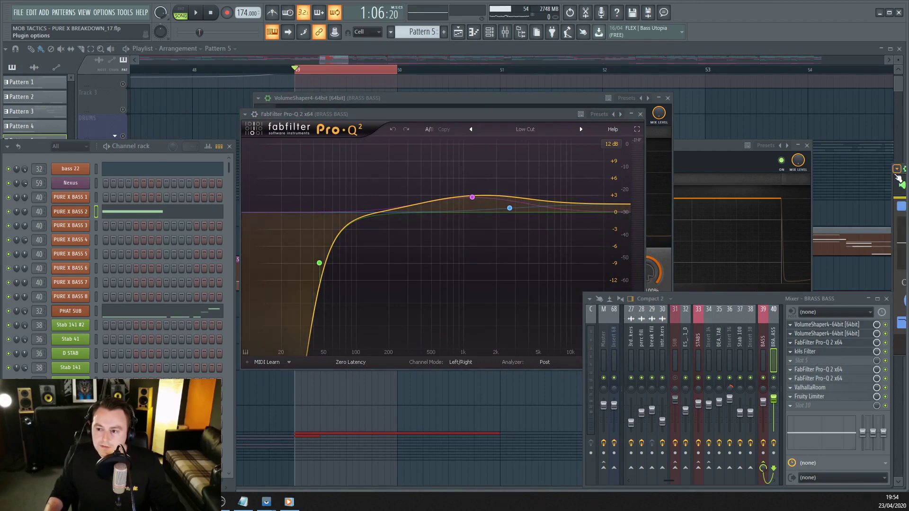
{"action": "left_click", "coordinate": [898, 170]}
{"action": "left_click", "coordinate": [897, 172]}
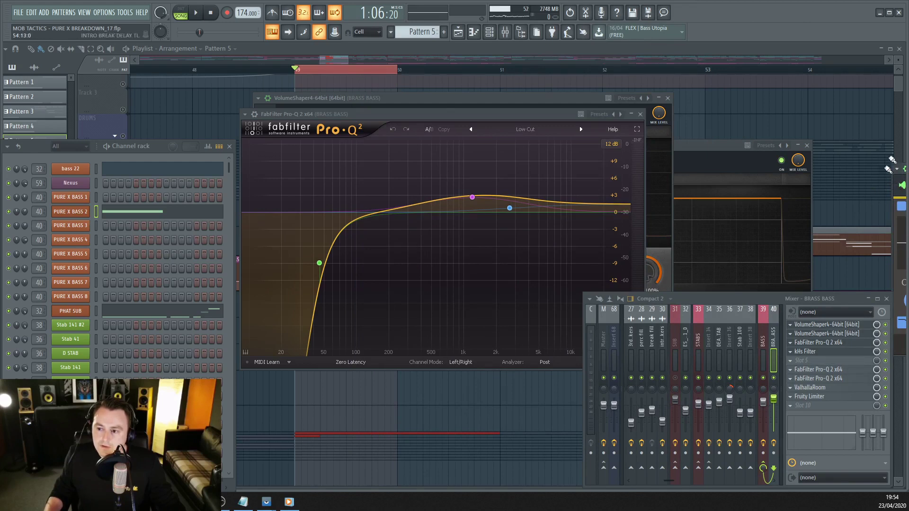
{"action": "left_click_drag", "start_coordinate": [907, 156], "coordinate": [383, 154]}
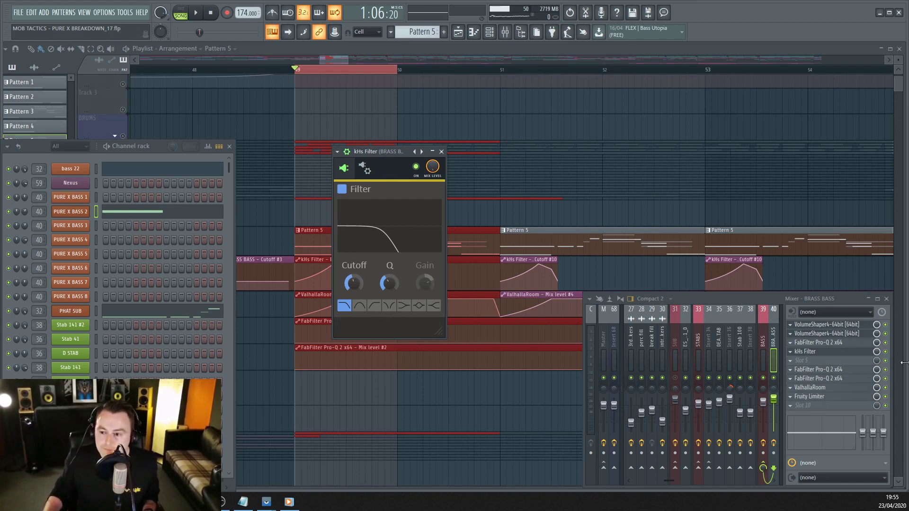
Step: Play the selected loop to observe the kHs Filter's automated cutoff, stop playback and close the plugin windows
{"action": "key", "text": "space"}
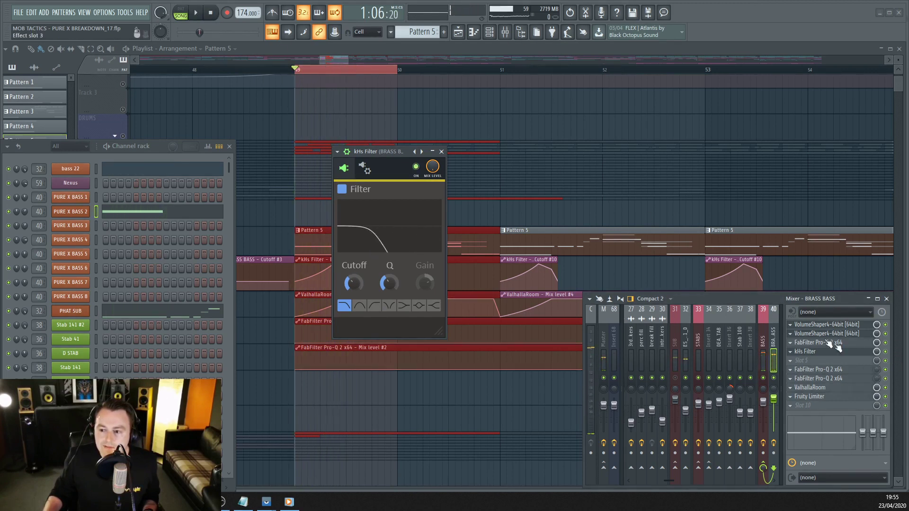
{"action": "key", "text": "space"}
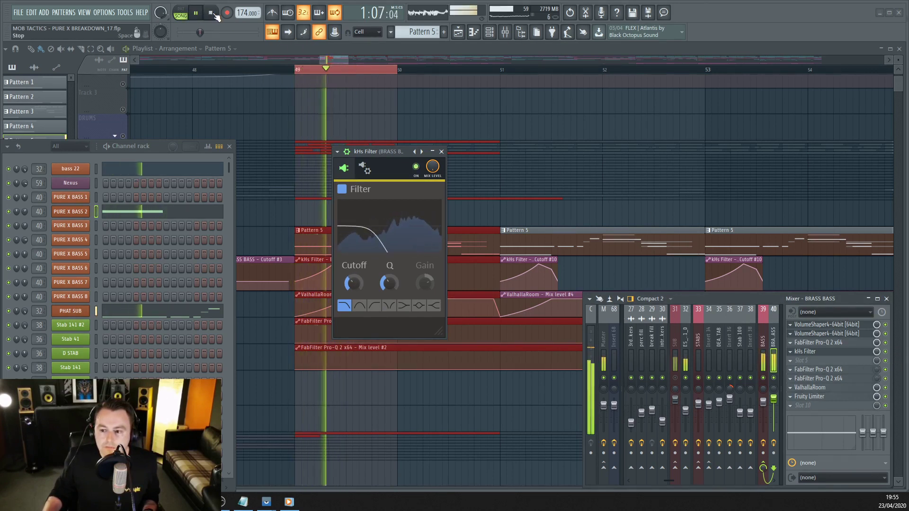
{"action": "left_click", "coordinate": [211, 13]}
{"action": "key", "text": "Escape"}
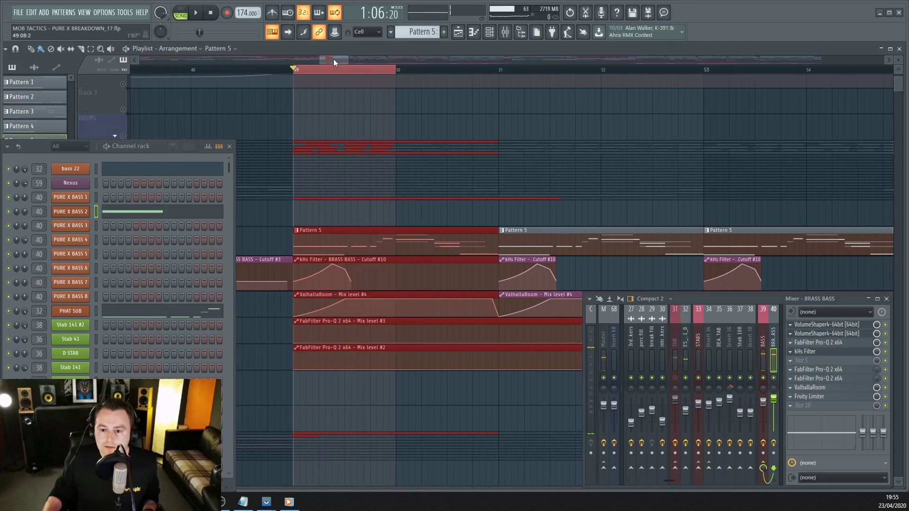
Step: Examine the ValhallaRoom reverb settings on the BRASS BASS insert beside its automation clip, and close the plugin
{"action": "scroll", "coordinate": [310, 277], "scroll_direction": "up", "scroll_amount": 3, "text": "ctrl"}
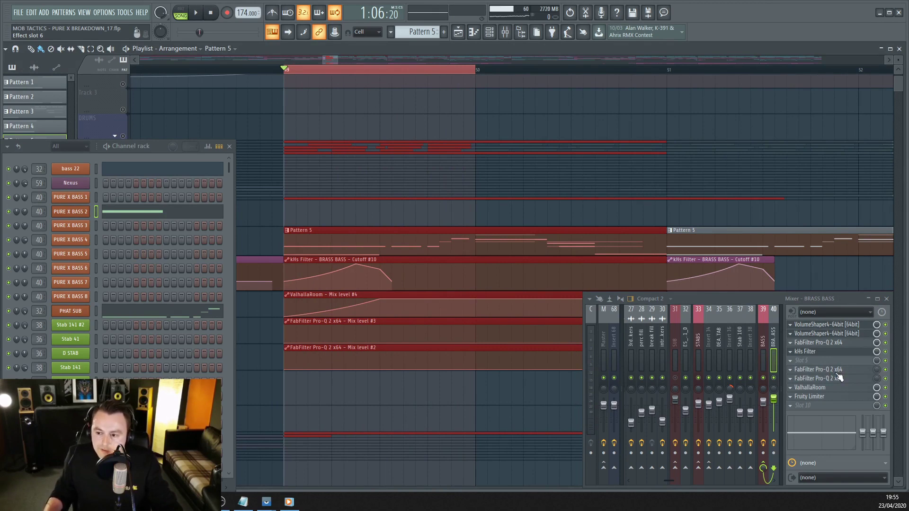
{"action": "left_click", "coordinate": [814, 390]}
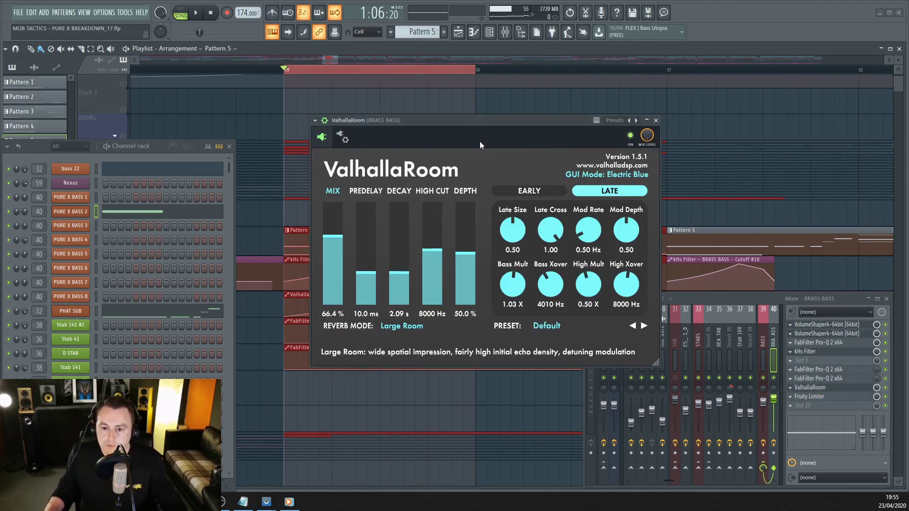
{"action": "left_click_drag", "start_coordinate": [468, 120], "coordinate": [651, 100]}
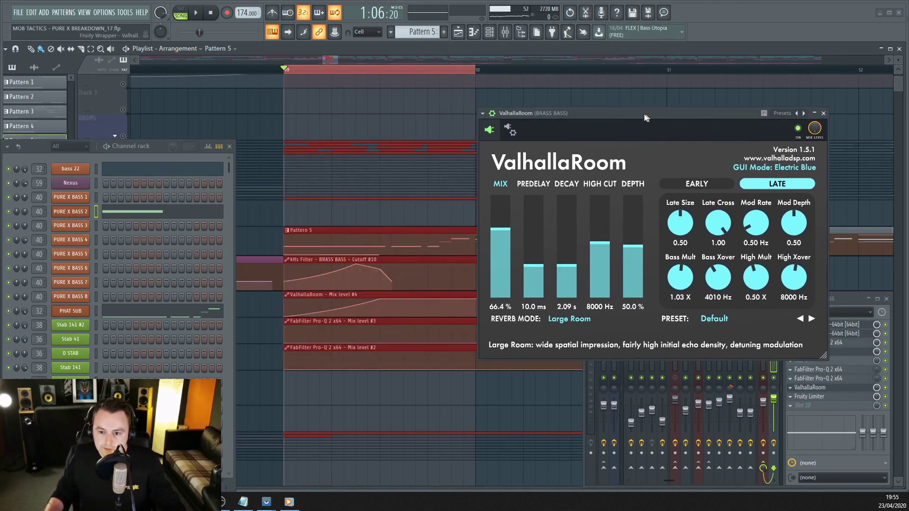
{"action": "left_click", "coordinate": [826, 104]}
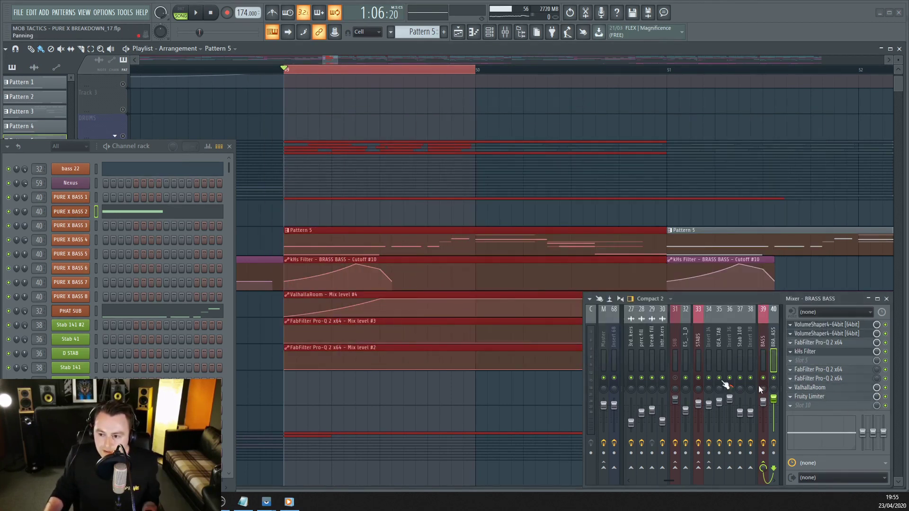
Step: Close the channel rack and enlarge the MAIN BASS VALHALLA WET track to expose its mix level automation curve
{"action": "scroll", "coordinate": [303, 265], "scroll_direction": "down", "scroll_amount": 3}
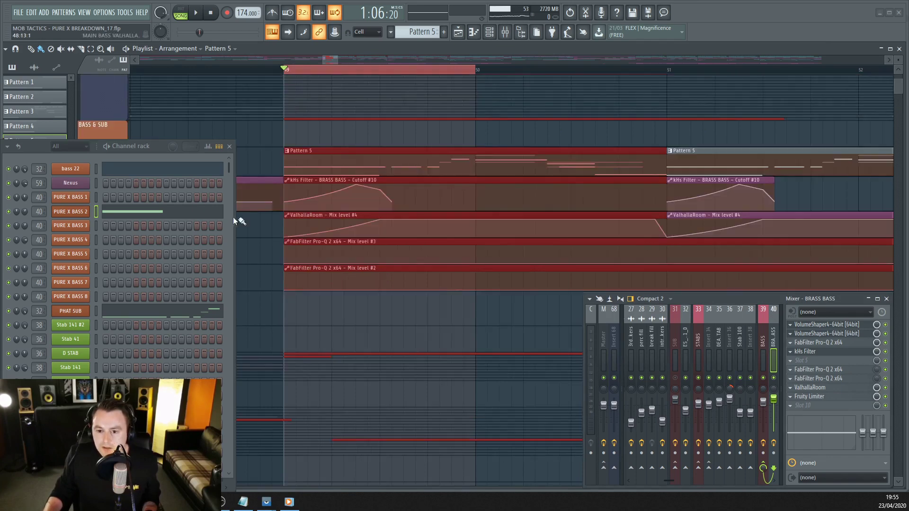
{"action": "left_click", "coordinate": [229, 146]}
{"action": "left_click_drag", "start_coordinate": [114, 228], "coordinate": [115, 352]}
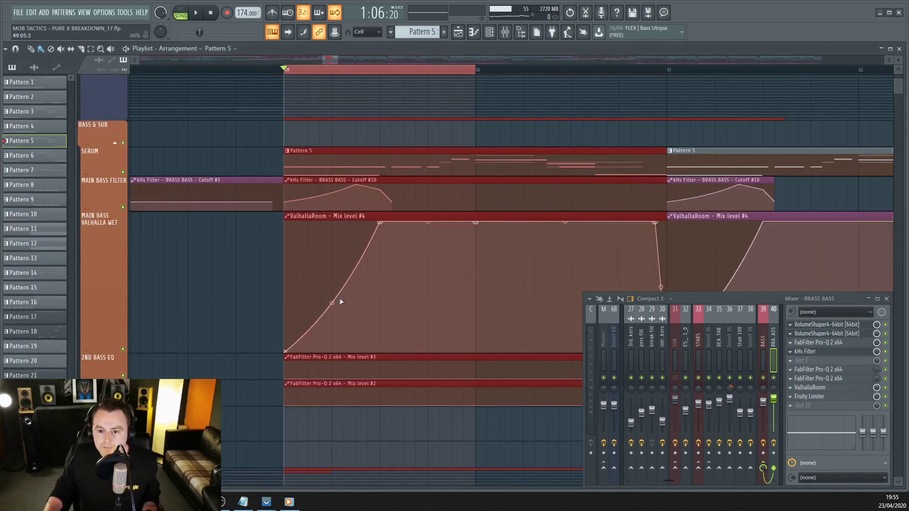
Step: Extend the loop selection over the whole first Pattern 5 clip, from bar 49 to bar 51, and audition it
{"action": "left_click_drag", "start_coordinate": [675, 77], "coordinate": [284, 75]}
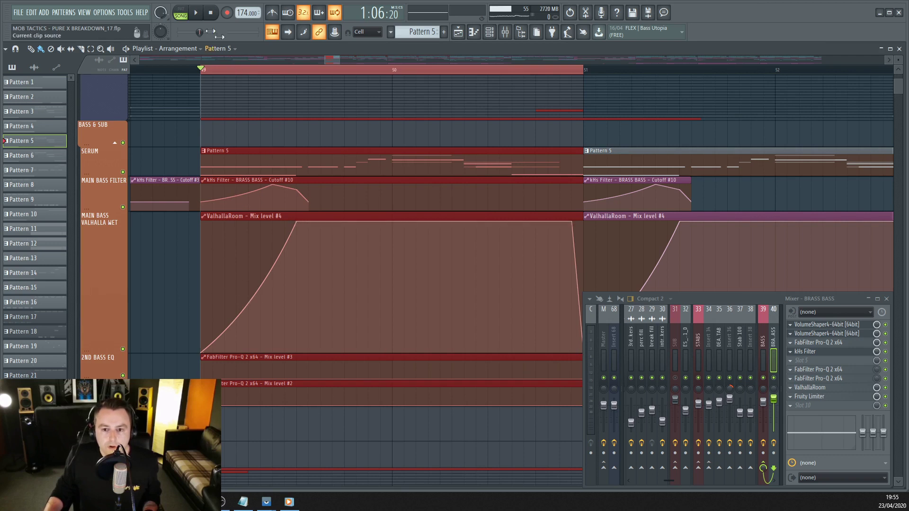
{"action": "left_click", "coordinate": [200, 15]}
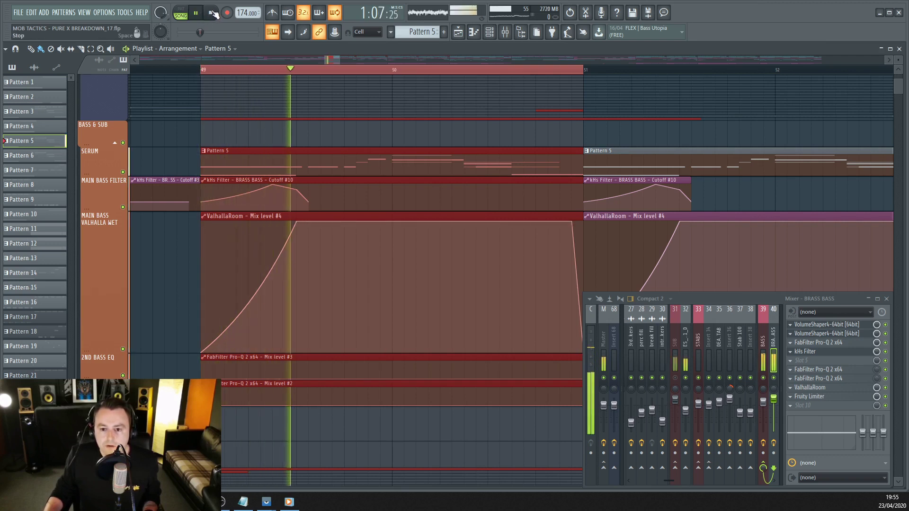
{"action": "left_click", "coordinate": [211, 13]}
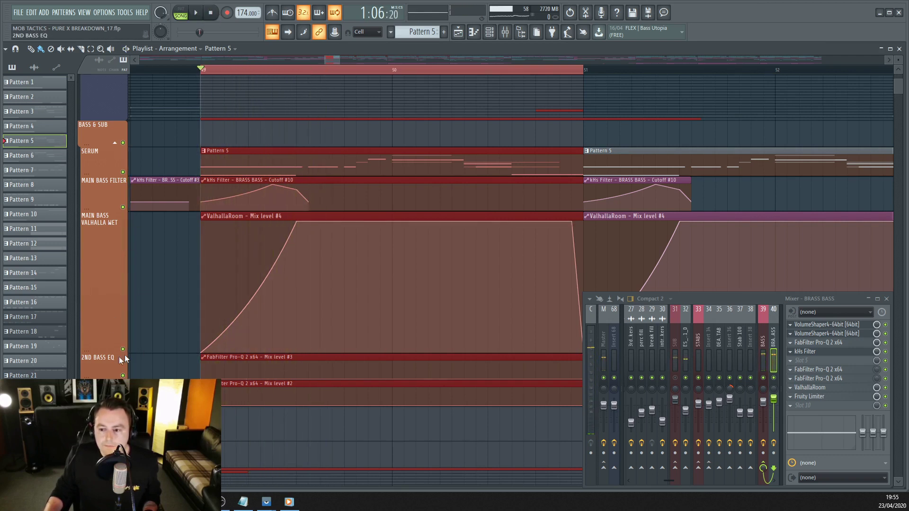
Step: Audition the bass with the MAIN BASS VALHALLA WET track muted, and restore the track to unmuted and compact height
{"action": "left_click", "coordinate": [123, 349]}
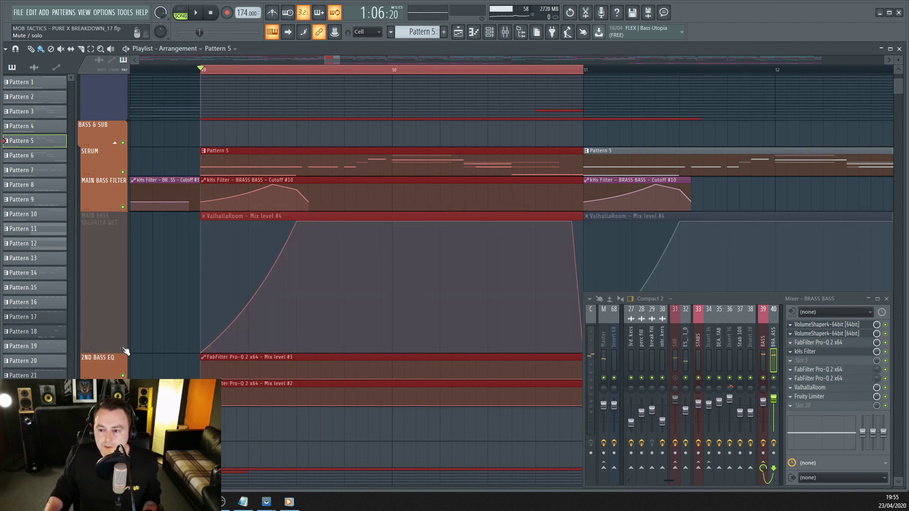
{"action": "left_click", "coordinate": [197, 14]}
{"action": "key", "text": "space"}
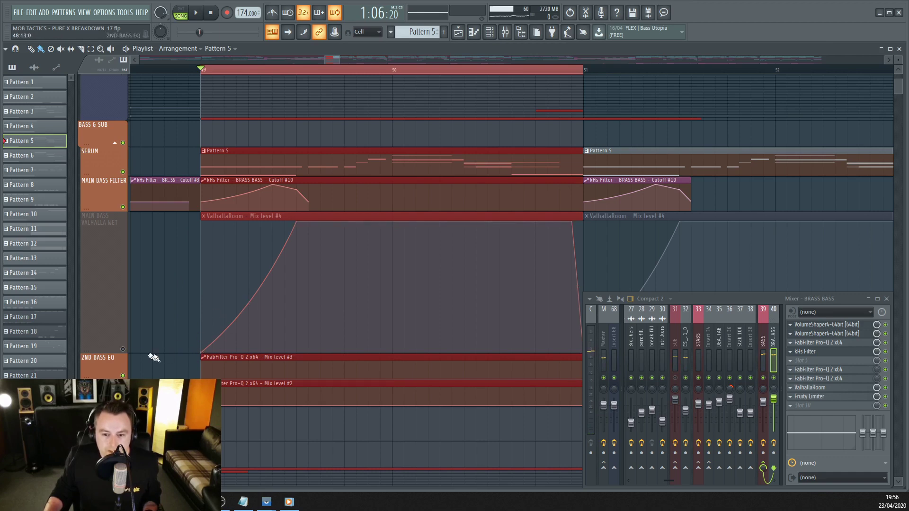
{"action": "left_click", "coordinate": [123, 349]}
{"action": "left_click_drag", "start_coordinate": [100, 348], "coordinate": [99, 252]}
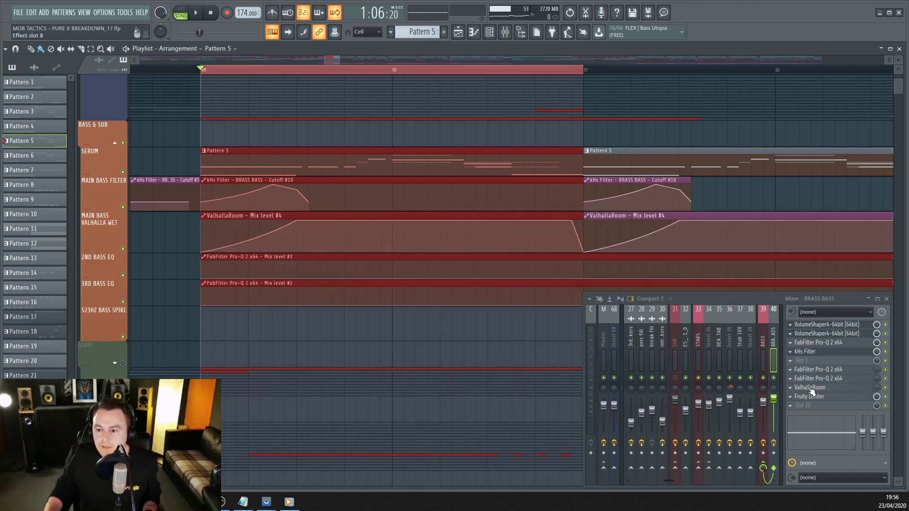
Step: Open the Fruity Limiter on BRASS BASS and check the ValhallaRoom settings again
{"action": "left_click", "coordinate": [824, 397]}
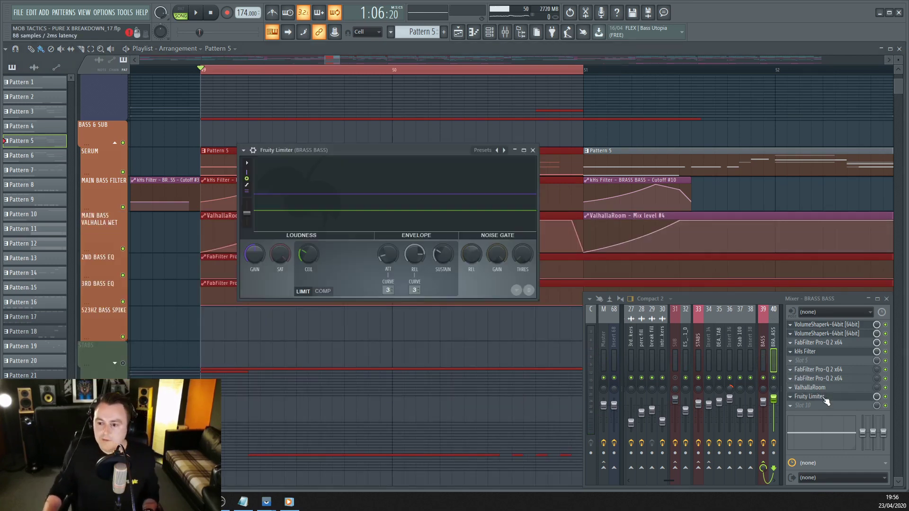
{"action": "left_click", "coordinate": [814, 388]}
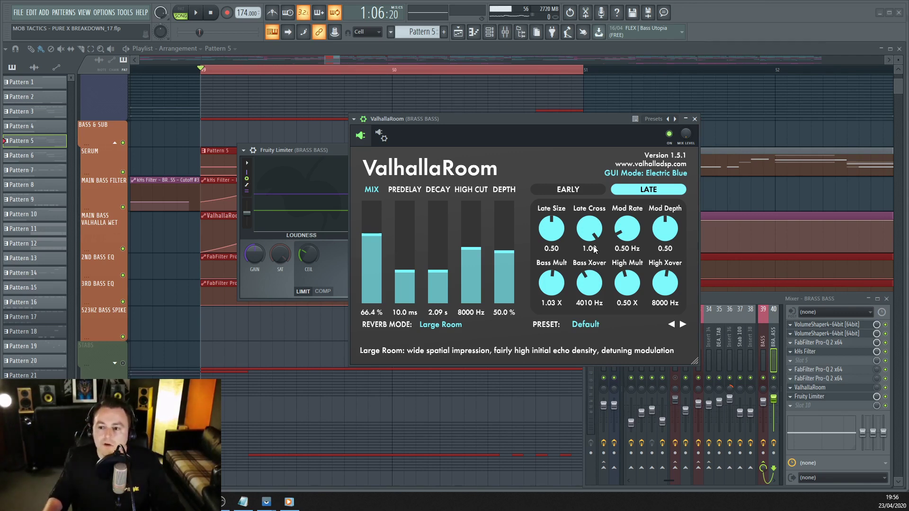
{"action": "left_click", "coordinate": [696, 119]}
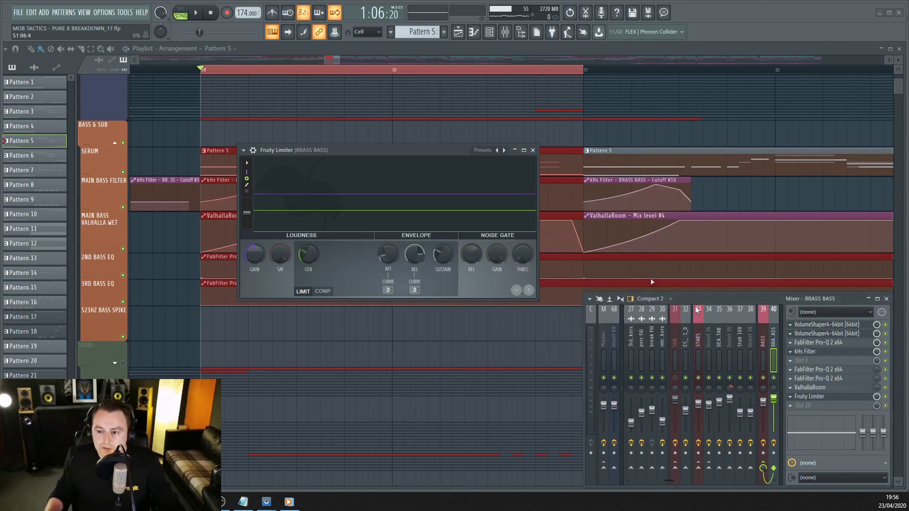
Step: Play the loop to watch how the Fruity Limiter reacts to the bass, and close the limiter window
{"action": "left_click", "coordinate": [196, 13]}
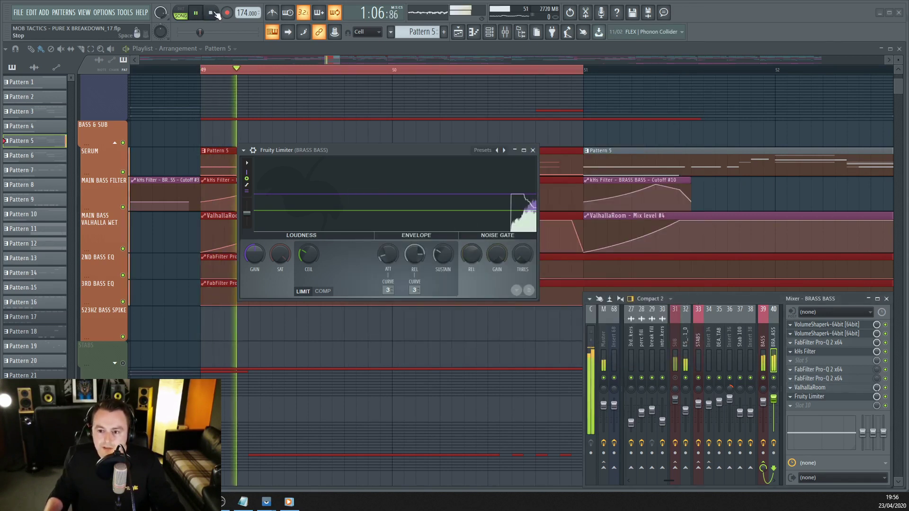
{"action": "left_click", "coordinate": [214, 13]}
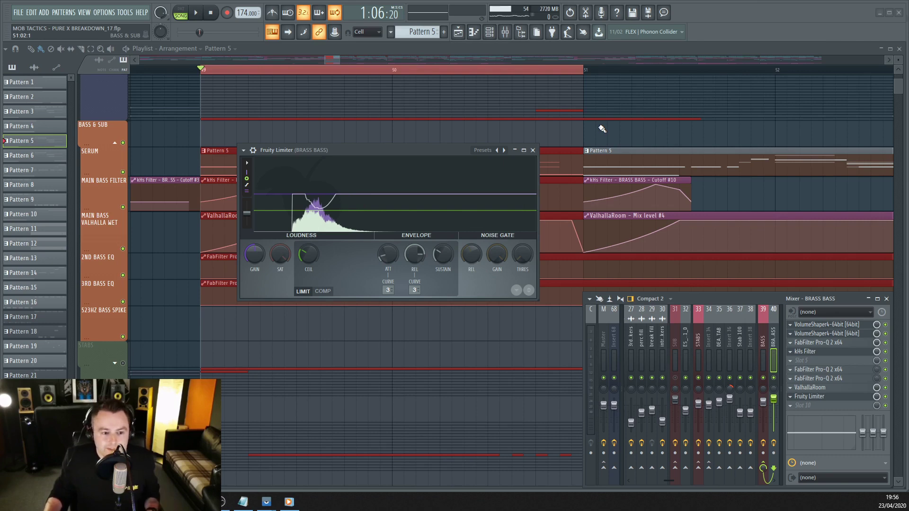
{"action": "scroll", "coordinate": [738, 337], "scroll_direction": "down", "scroll_amount": 3}
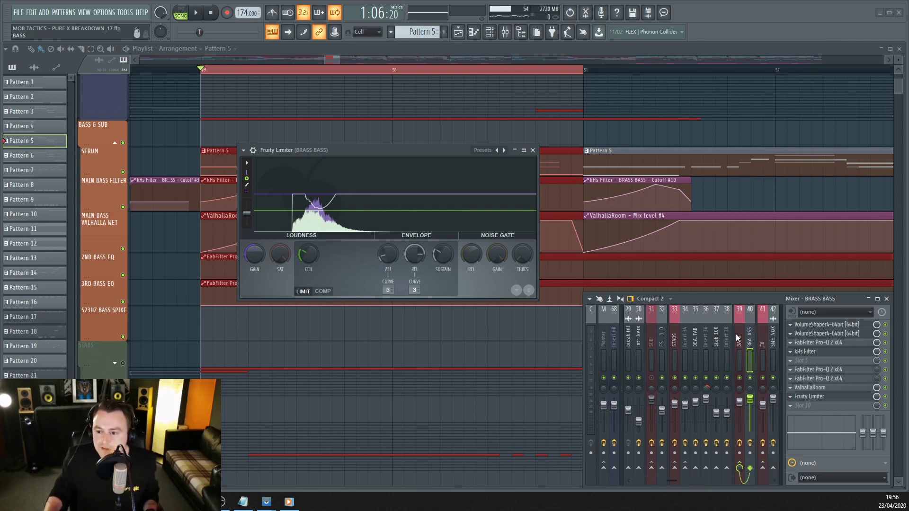
{"action": "left_click", "coordinate": [372, 53]}
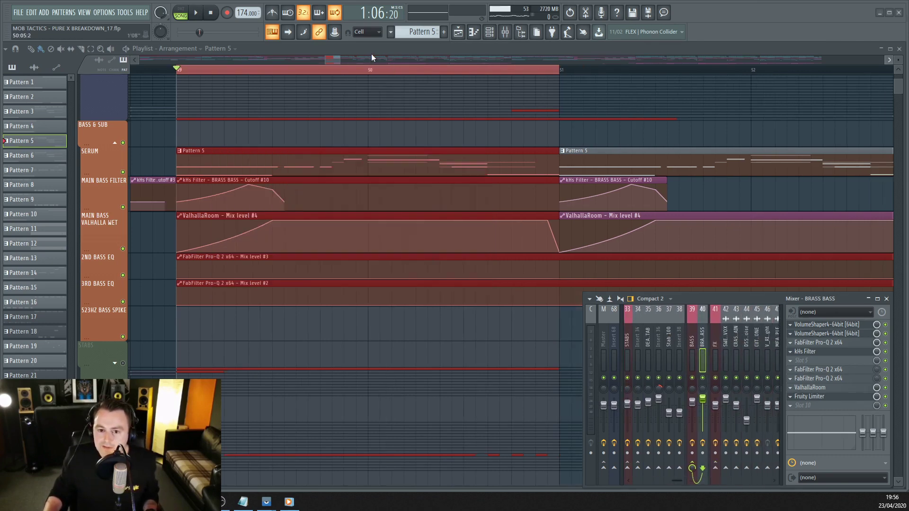
Step: Clear the loop selection and play the bass arrangement from bar 49
{"action": "scroll", "coordinate": [223, 70], "scroll_direction": "down", "scroll_amount": 4}
{"action": "left_click", "coordinate": [223, 70]}
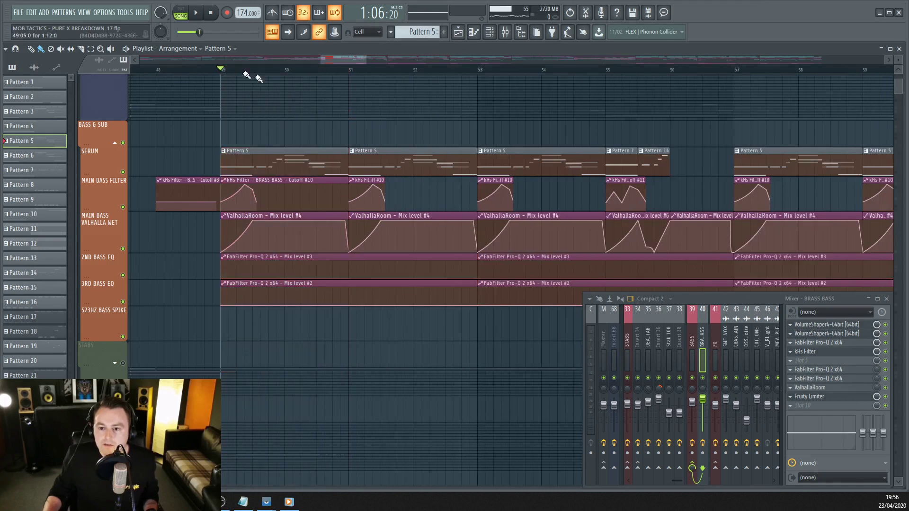
{"action": "key", "text": "space"}
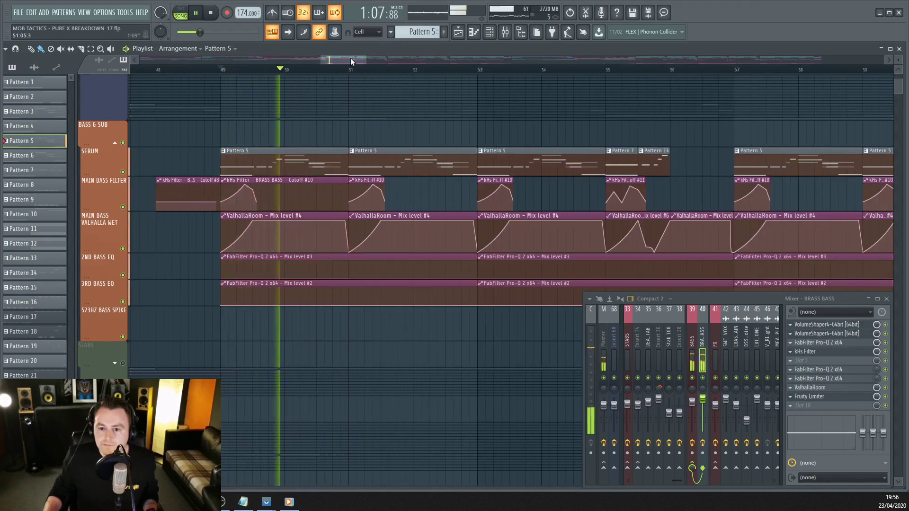
{"action": "key", "text": "space"}
Step: Move the playhead to just before the Pattern 7 clip at bar 55 and play the bass variation from there
{"action": "left_click", "coordinate": [584, 72]}
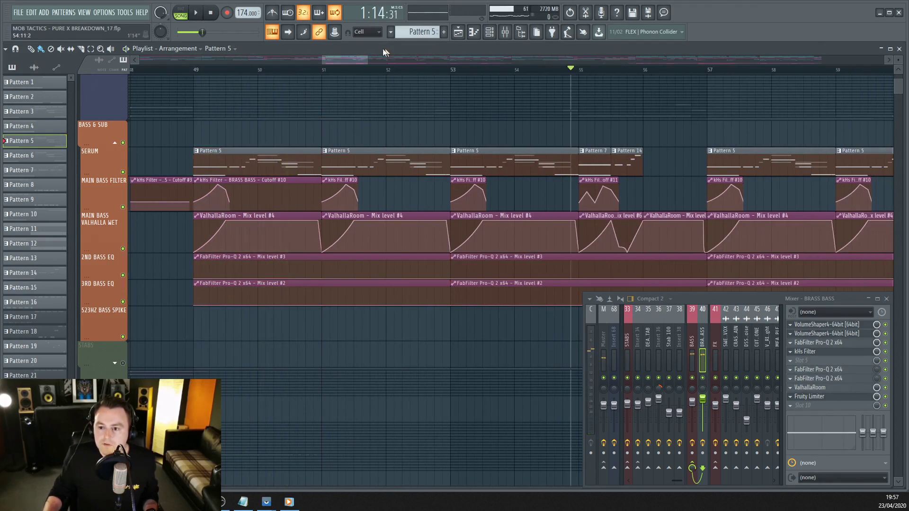
{"action": "scroll", "coordinate": [359, 60], "scroll_direction": "right", "scroll_amount": 2}
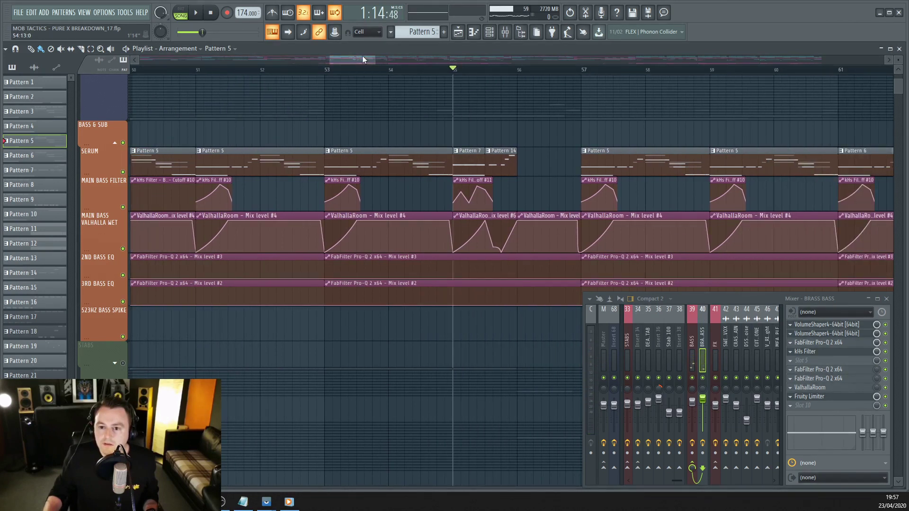
{"action": "scroll", "coordinate": [365, 57], "scroll_direction": "right", "scroll_amount": 1}
{"action": "key", "text": "space"}
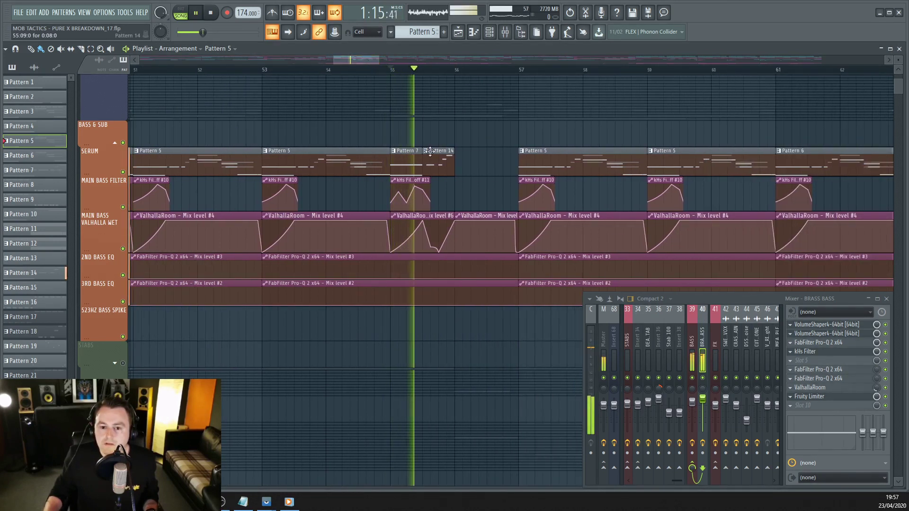
Step: Stop playback, open the Pattern 7 clip at bar 55, and bring up the Serum instance on the PURE X BASS 4 channel
{"action": "key", "text": "space"}
{"action": "double_click", "coordinate": [408, 163]}
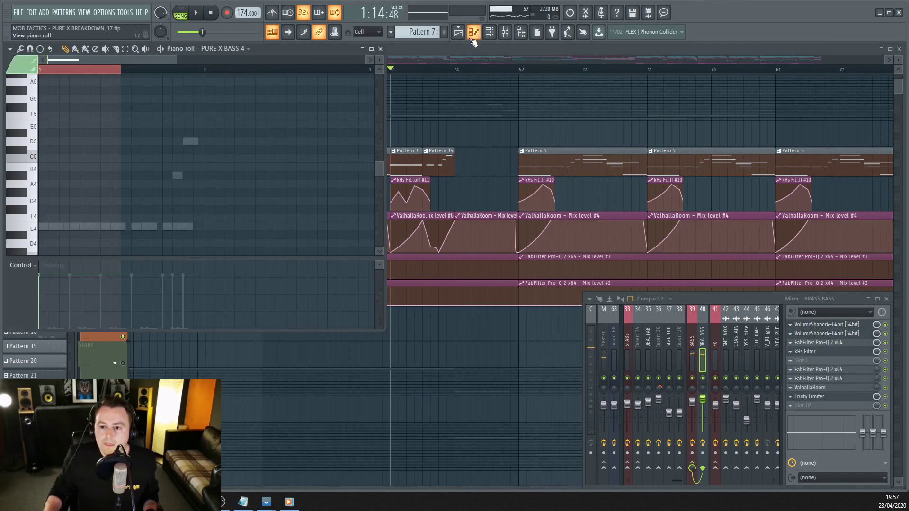
{"action": "left_click", "coordinate": [491, 34]}
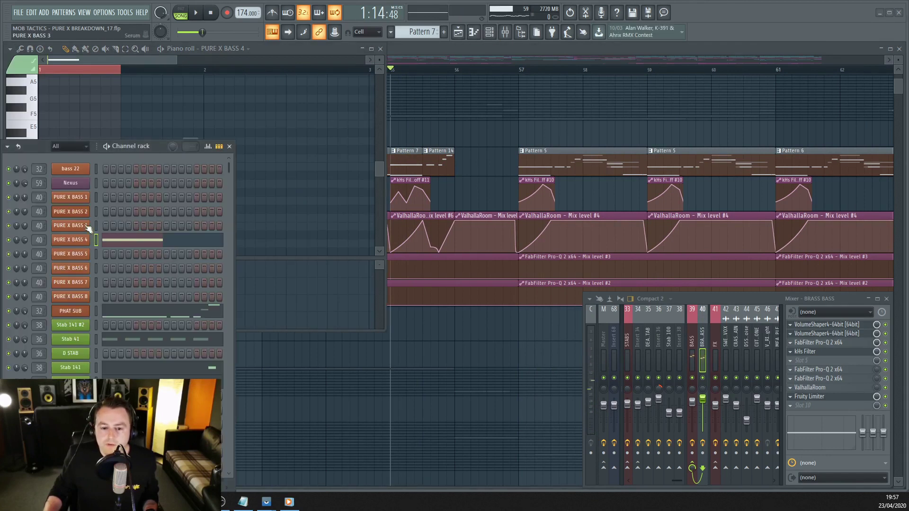
{"action": "left_click", "coordinate": [82, 244]}
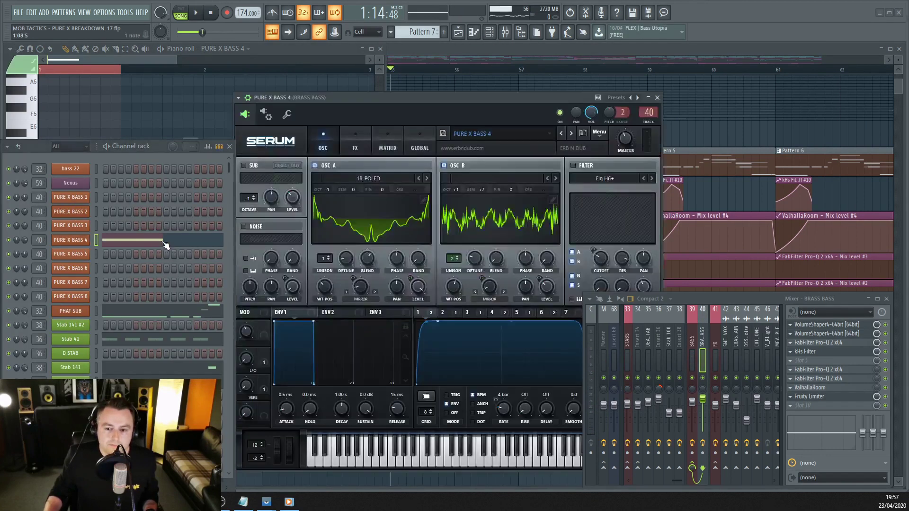
{"action": "left_click_drag", "start_coordinate": [390, 101], "coordinate": [393, 75]}
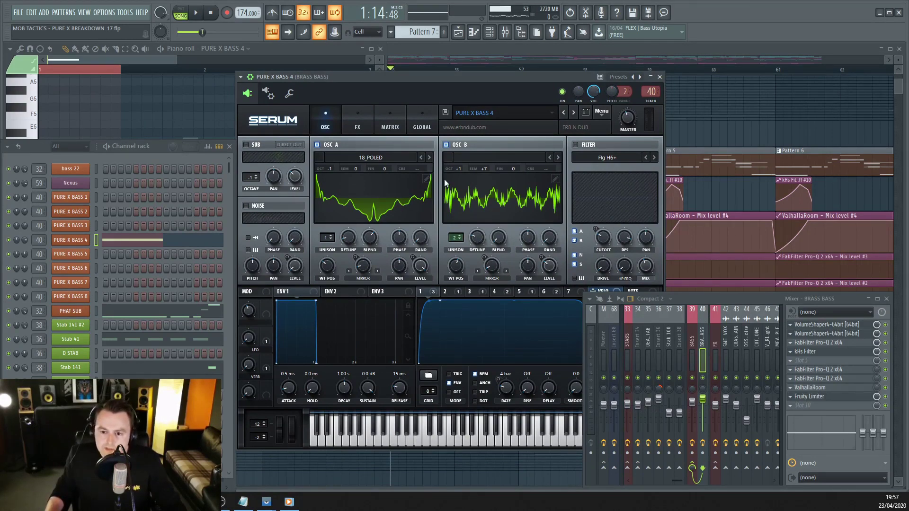
Step: Examine PURE X BASS 4's oscillator A wavetable in the table editor, oscillator B's 3D waveform, and the Serum effects
{"action": "left_click", "coordinate": [426, 178]}
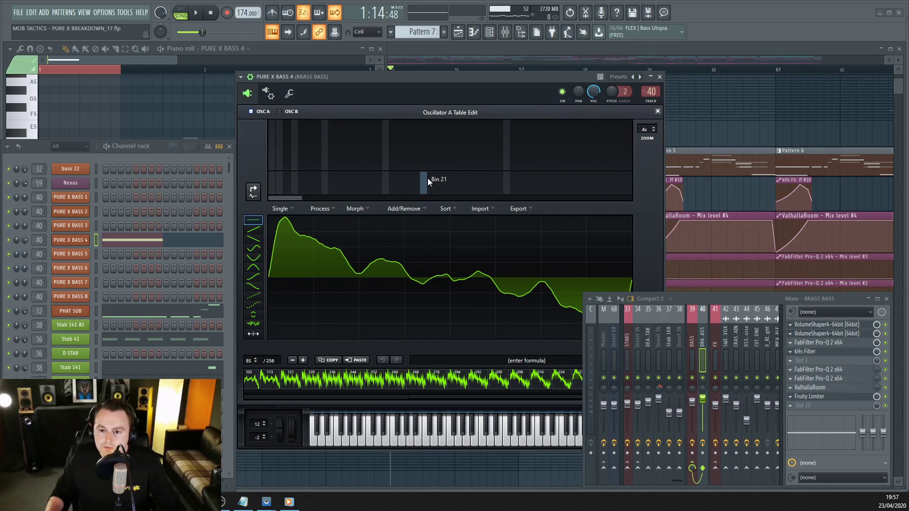
{"action": "left_click", "coordinate": [658, 111]}
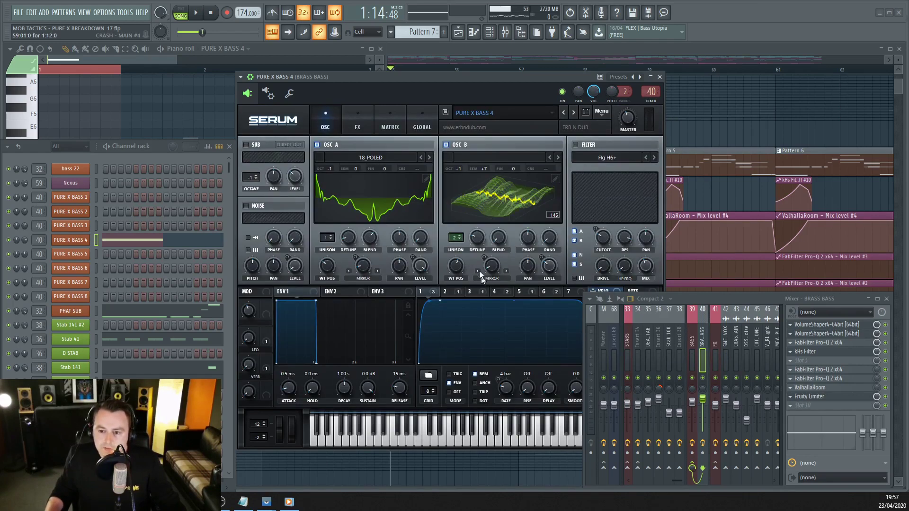
{"action": "left_click", "coordinate": [532, 187]}
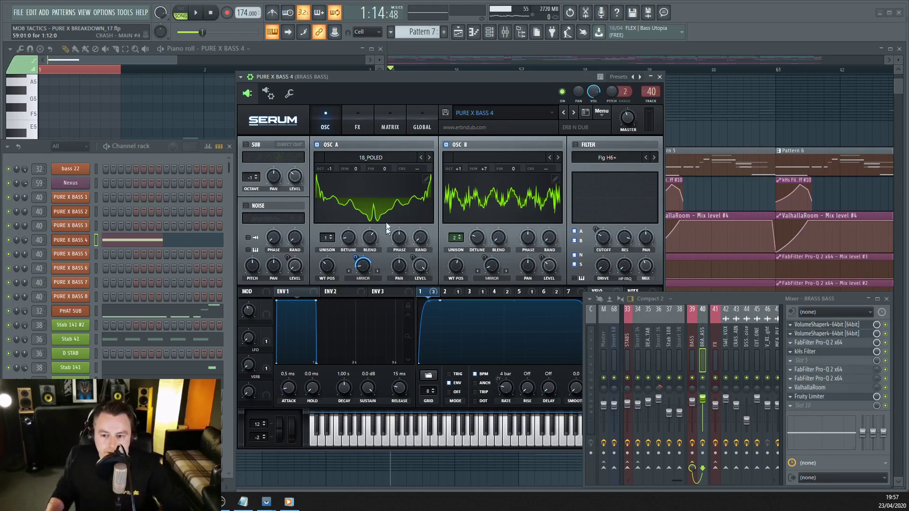
{"action": "left_click", "coordinate": [359, 116]}
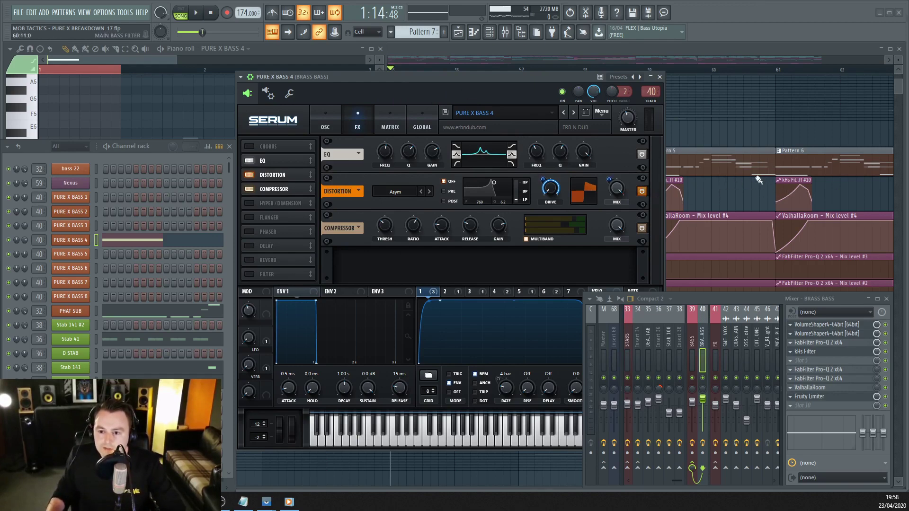
{"action": "left_click", "coordinate": [326, 119]}
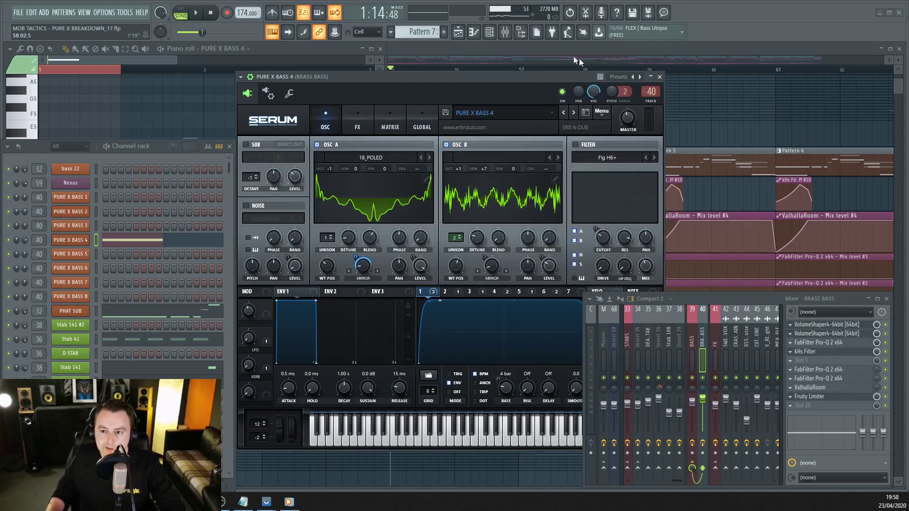
Step: Return to the playlist, play the bass arrangement from bar 57 and stop at the Pattern 3 section at bar 65
{"action": "left_click", "coordinate": [549, 51]}
{"action": "left_click", "coordinate": [419, 71]}
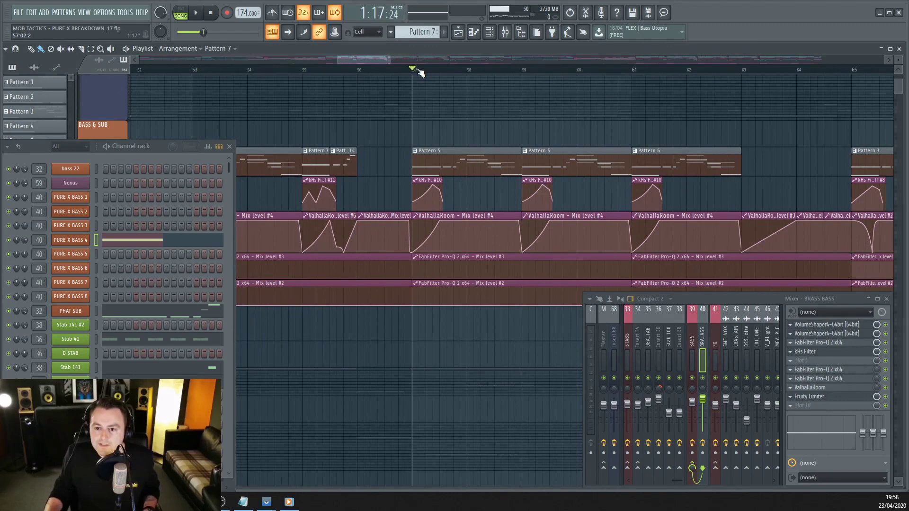
{"action": "key", "text": "space"}
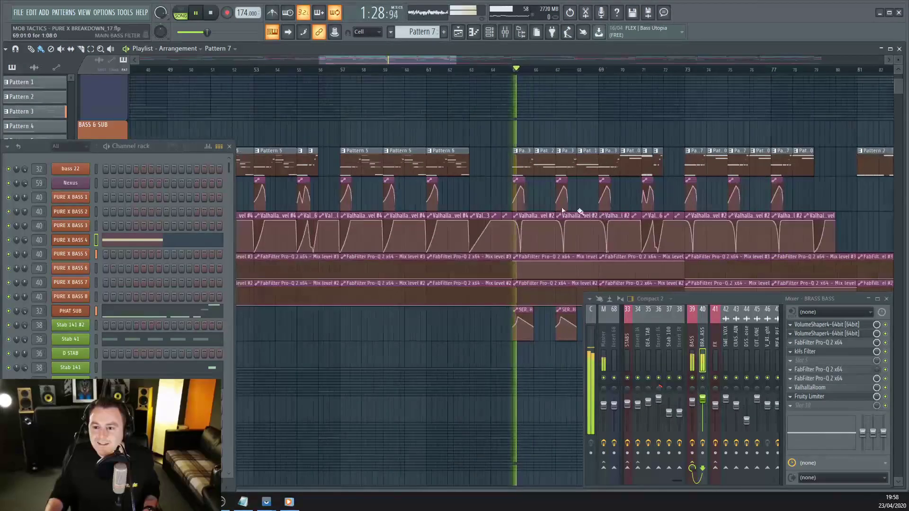
{"action": "scroll", "coordinate": [563, 210], "scroll_direction": "up", "scroll_amount": 5}
{"action": "key", "text": "space"}
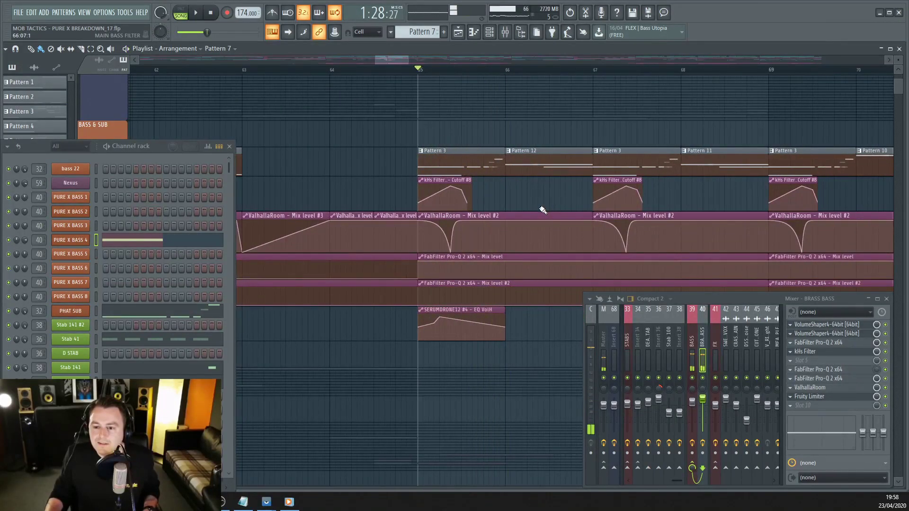
Step: Open the Pattern 3 clip at bar 65 and inspect the oscillators and effects of PURE X BASS 5 in Serum
{"action": "double_click", "coordinate": [356, 163]}
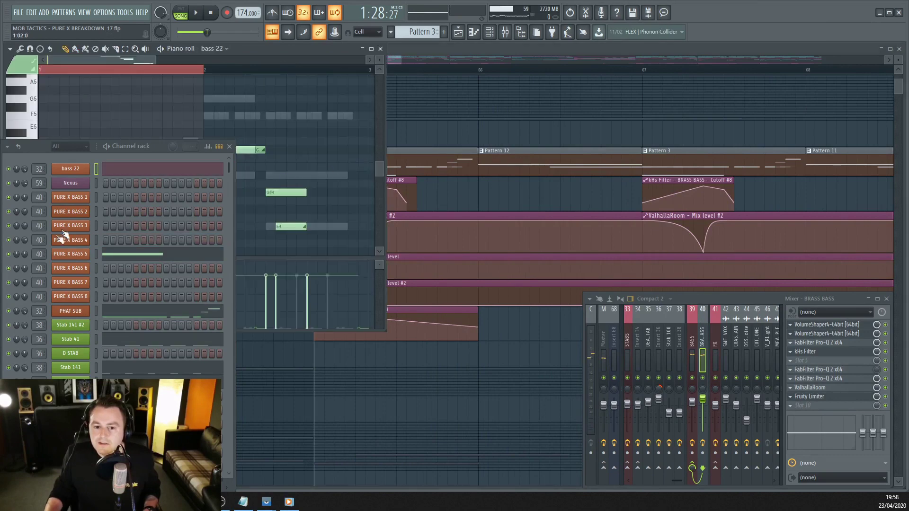
{"action": "left_click", "coordinate": [71, 254]}
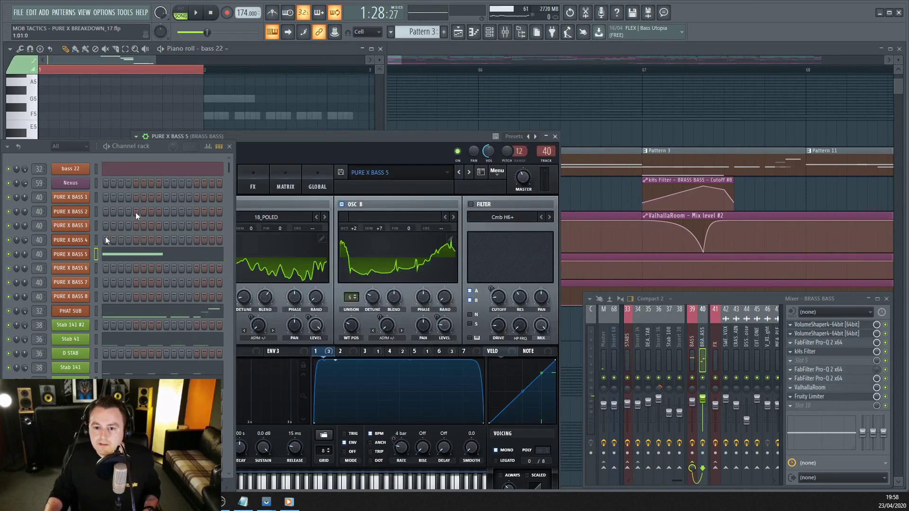
{"action": "left_click", "coordinate": [381, 49]}
{"action": "left_click_drag", "start_coordinate": [361, 140], "coordinate": [464, 83]}
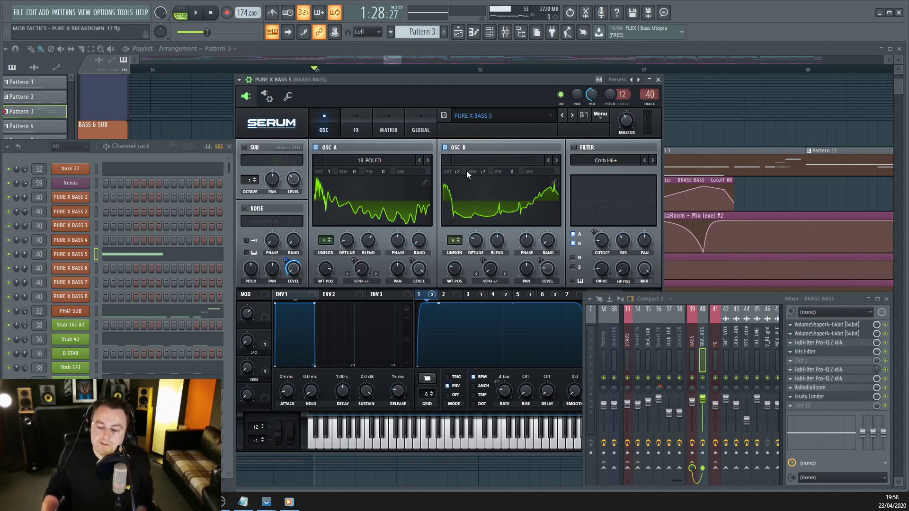
{"action": "left_click", "coordinate": [358, 123]}
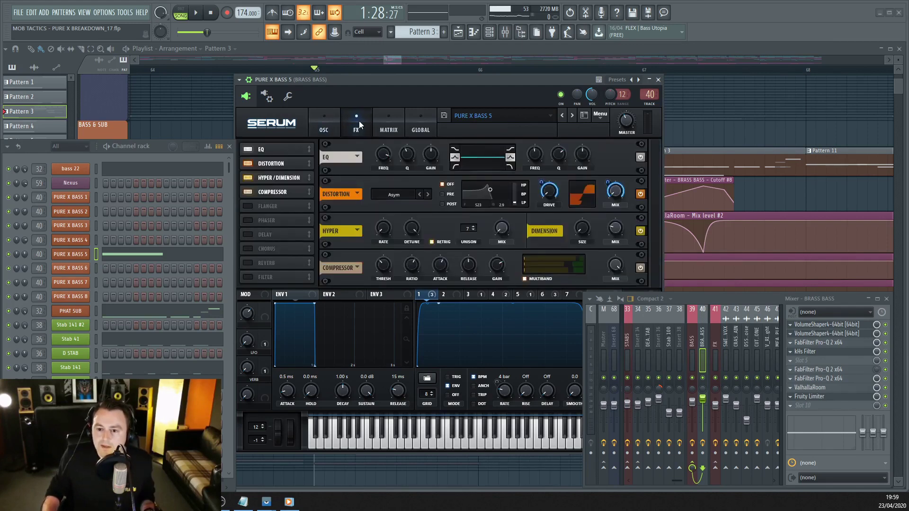
Step: Loop bar 65 of the playlist and play it while watching the PURE X BASS 5 effects in Serum
{"action": "left_click", "coordinate": [388, 52]}
{"action": "left_click", "coordinate": [76, 255]}
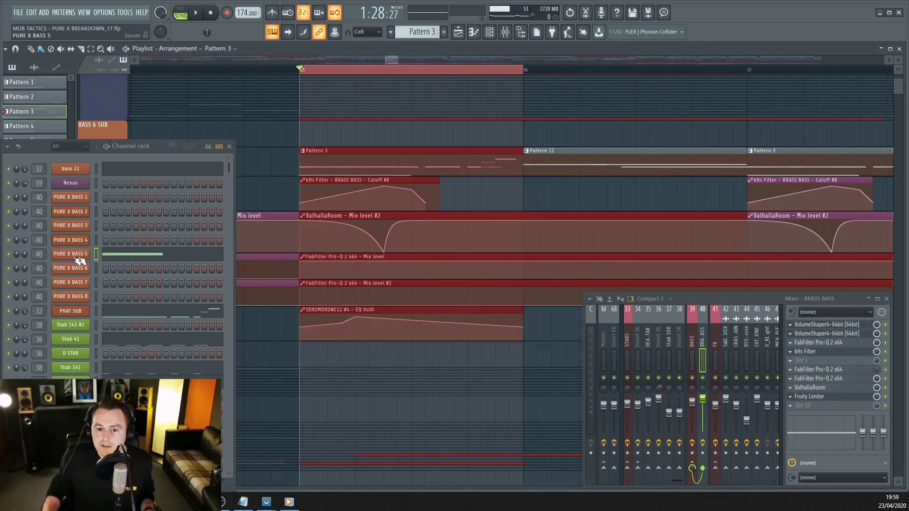
{"action": "left_click", "coordinate": [356, 123]}
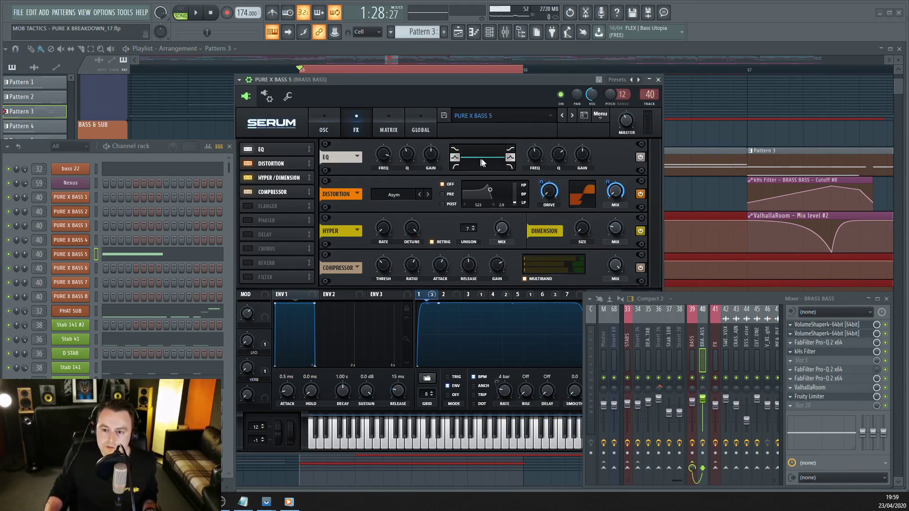
{"action": "left_click", "coordinate": [195, 13]}
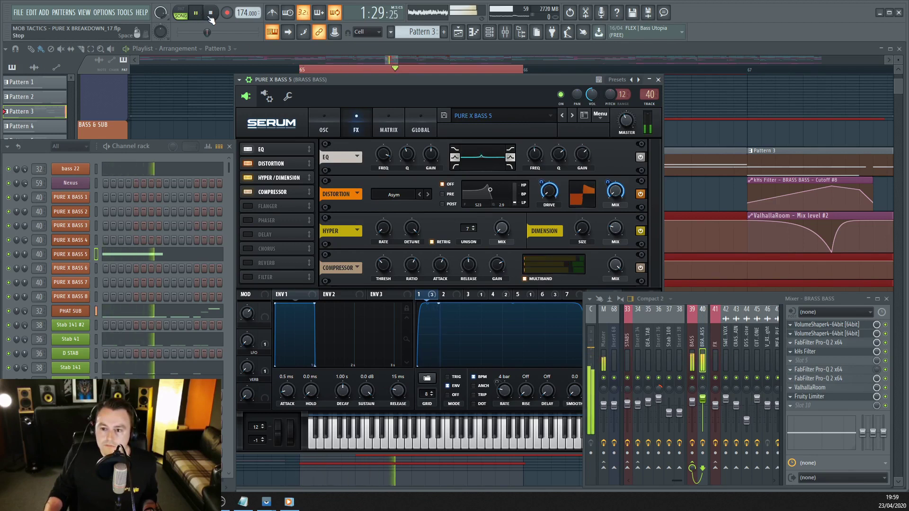
{"action": "left_click", "coordinate": [211, 14]}
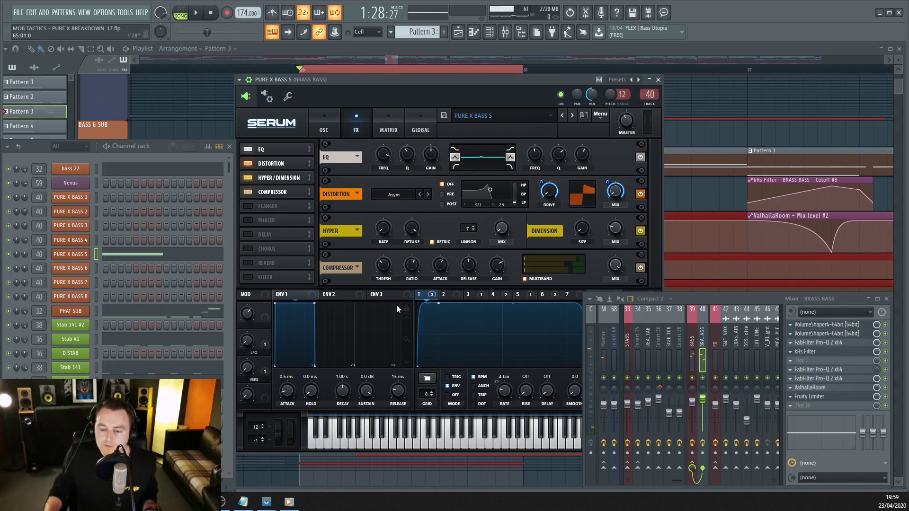
Step: Review PURE X BASS 5's oscillators and effects, and compare its EQ's second band frequency with C5 in the note frequency chart
{"action": "left_click", "coordinate": [331, 116]}
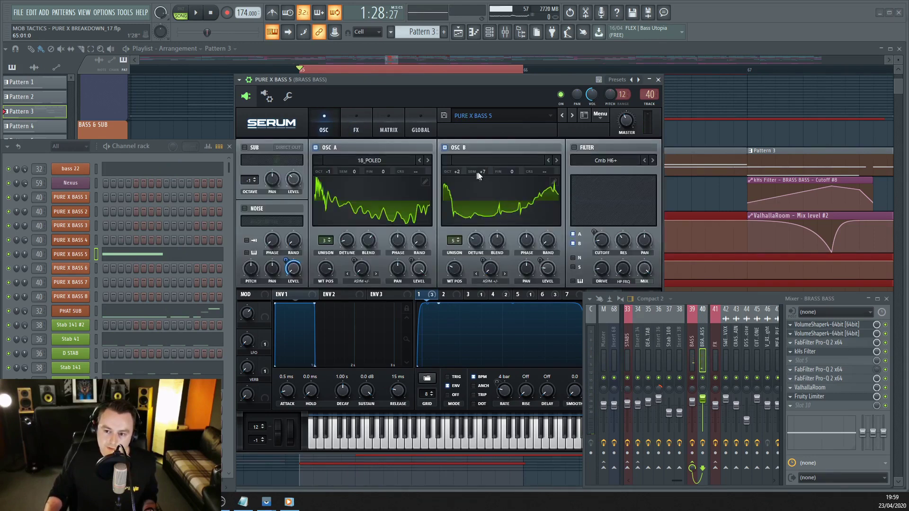
{"action": "left_click", "coordinate": [358, 129]}
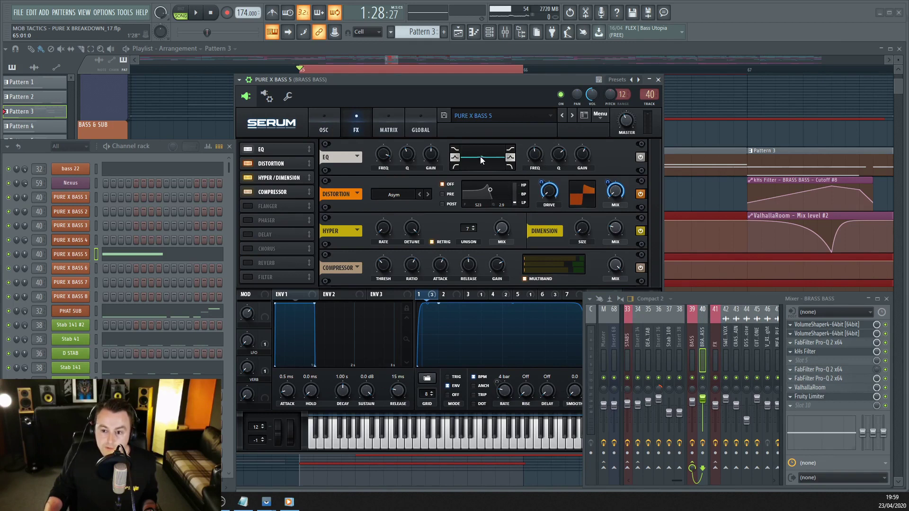
{"action": "mouse_move", "coordinate": [538, 159]}
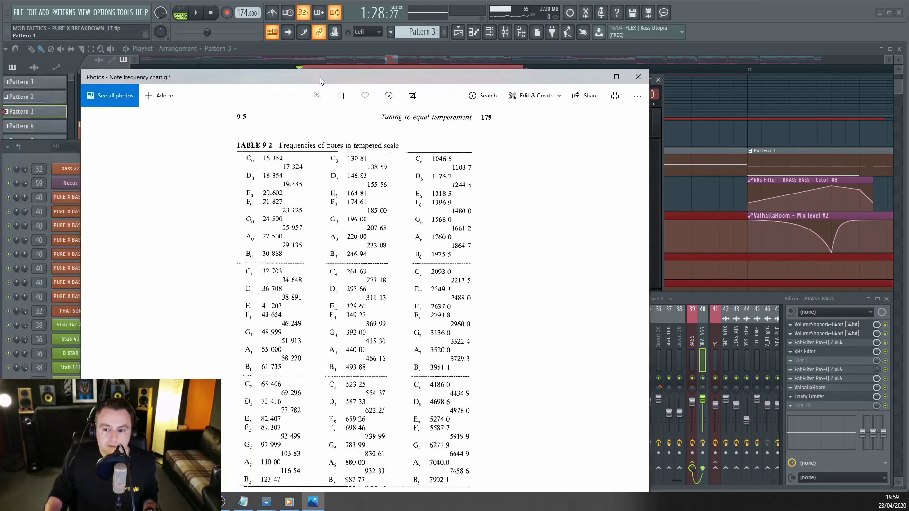
{"action": "left_click_drag", "start_coordinate": [319, 78], "coordinate": [398, 32]}
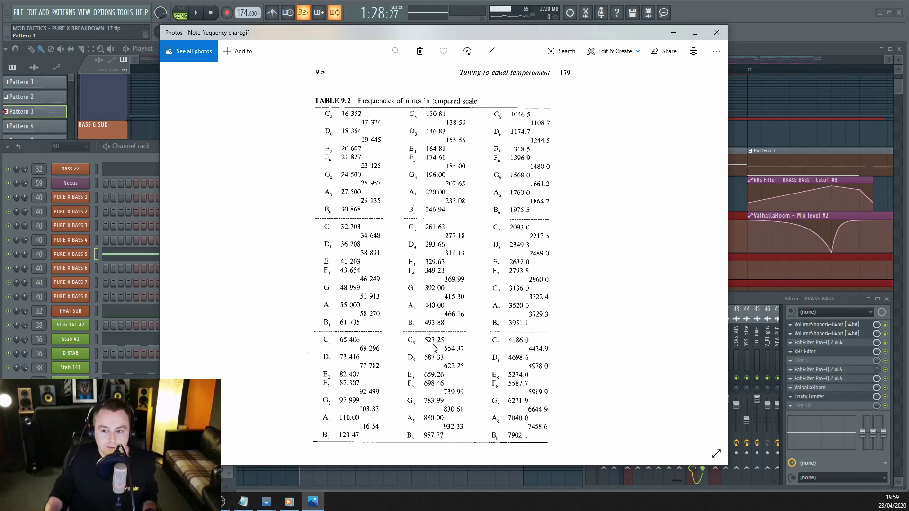
{"action": "left_click", "coordinate": [671, 33]}
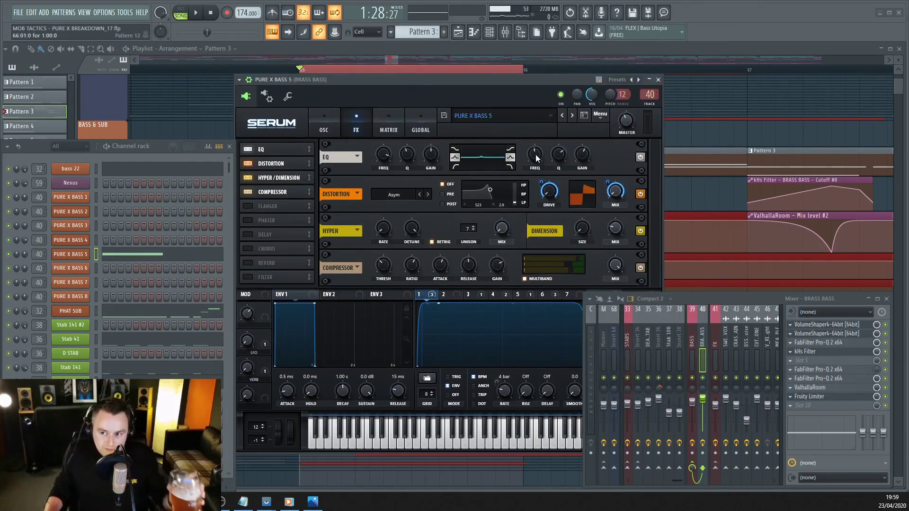
{"action": "left_click", "coordinate": [537, 157]}
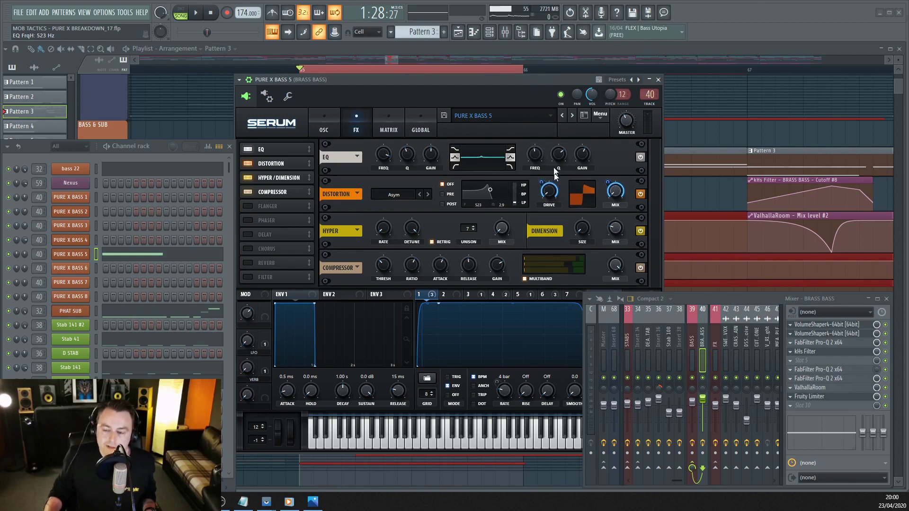
Step: Check Serum's global preference for typable control values, and review PURE X BASS 5's oscillators, modulation matrix and multiband compressor
{"action": "left_click", "coordinate": [419, 126]}
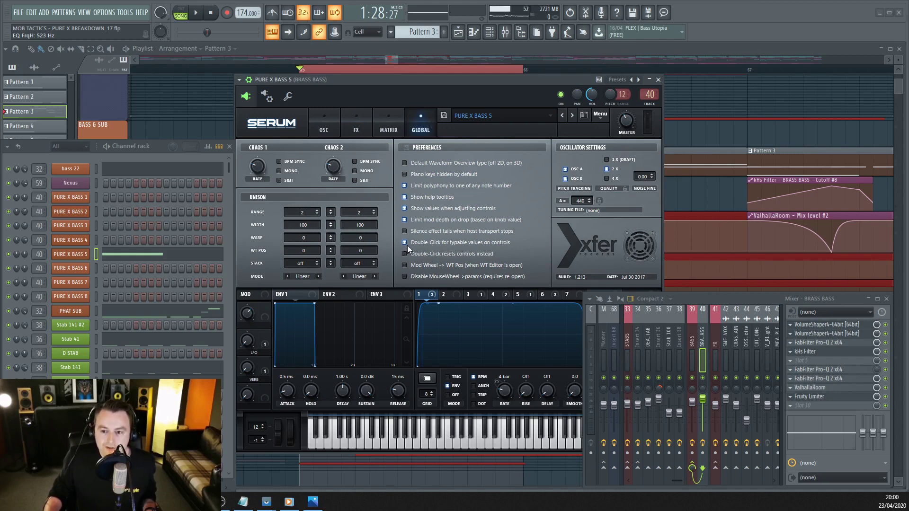
{"action": "left_click", "coordinate": [325, 124]}
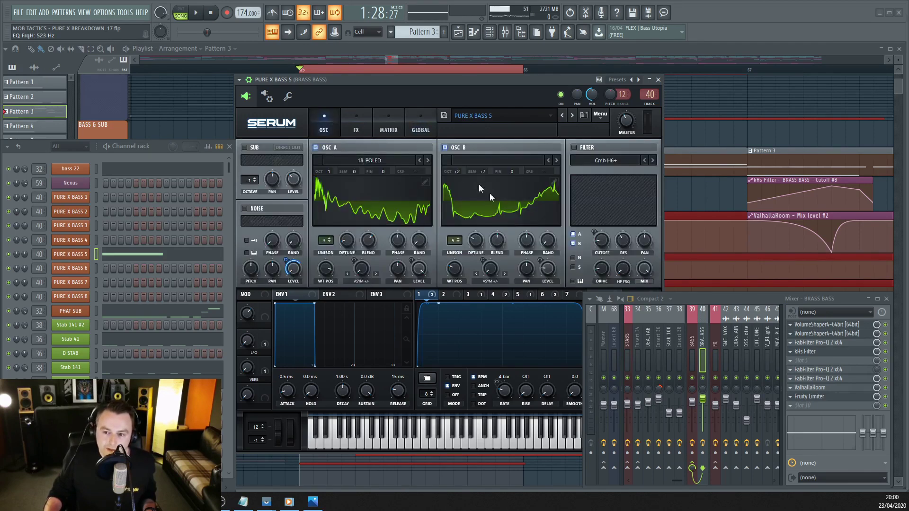
{"action": "left_click", "coordinate": [389, 125]}
{"action": "left_click", "coordinate": [356, 124]}
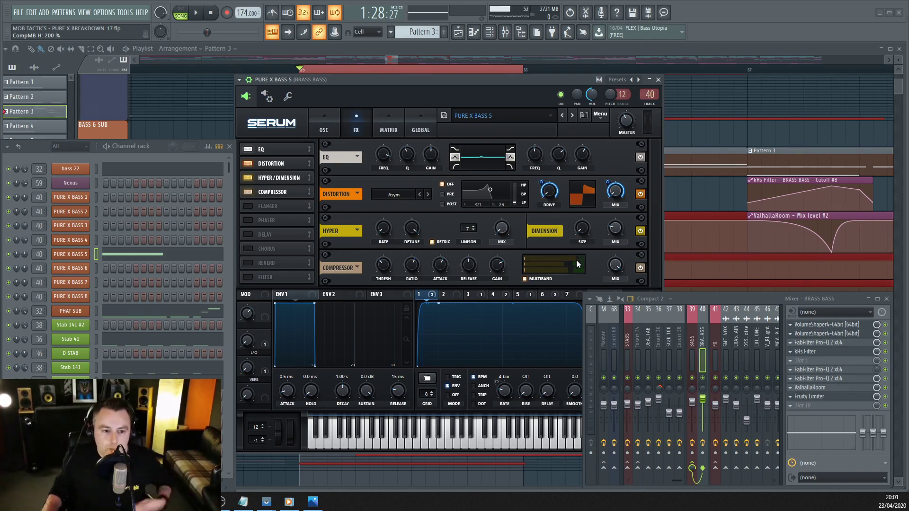
Step: Close the Serum window, clear the loop selection and play the bass arrangement from bar 65
{"action": "key", "text": "Escape"}
{"action": "left_click", "coordinate": [371, 70]}
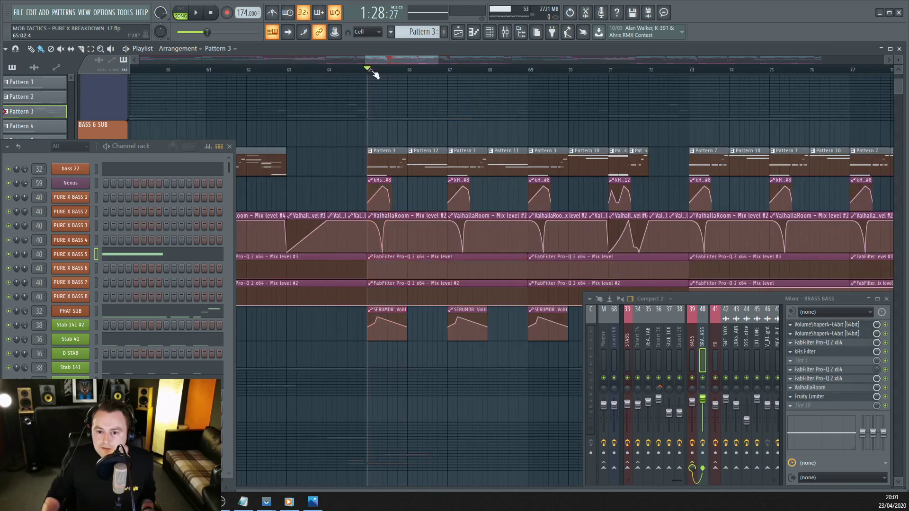
{"action": "key", "text": "space"}
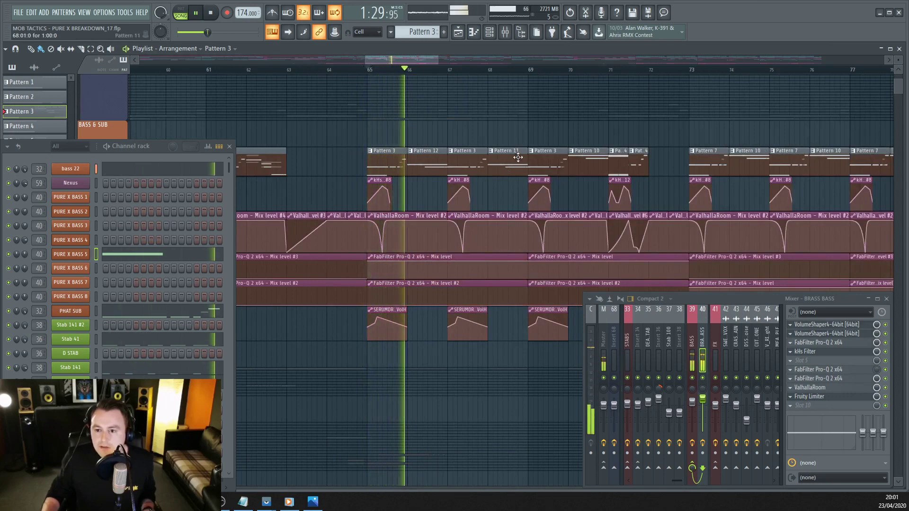
Step: Move the playhead to the Pattern 4 clips at bar 71, play the bass fill and stop
{"action": "left_click_drag", "start_coordinate": [412, 58], "coordinate": [431, 57]}
{"action": "left_click", "coordinate": [549, 70]}
{"action": "key", "text": "space"}
{"action": "key", "text": "space"}
Step: Open the Pattern 4 clip at bar 71 and inspect its PURE X BASS 5 and PURE X BASS 6 Serum patches
{"action": "double_click", "coordinate": [452, 159]}
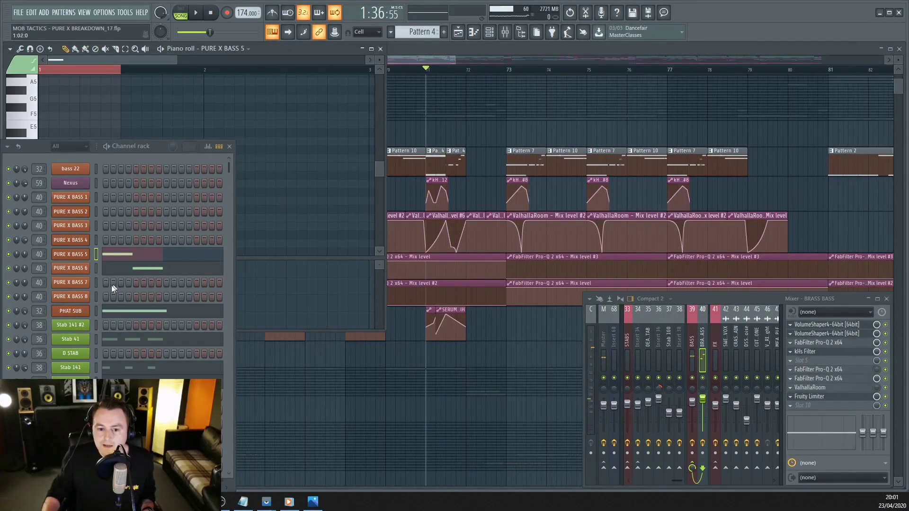
{"action": "left_click", "coordinate": [82, 256]}
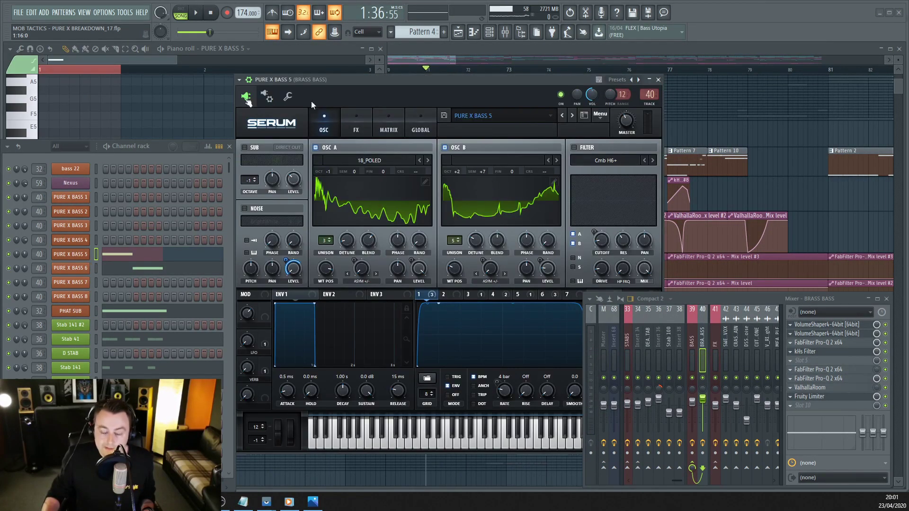
{"action": "left_click", "coordinate": [78, 269]}
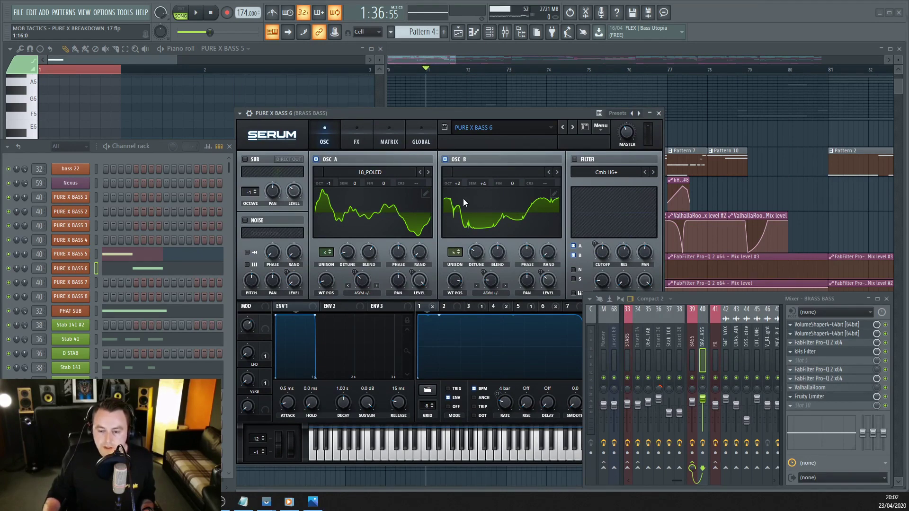
Step: Go back to the Pattern 5 section, open its PURE X BASS 2 Serum patch and toggle oscillator B
{"action": "left_click_drag", "start_coordinate": [432, 58], "coordinate": [365, 122]}
{"action": "double_click", "coordinate": [360, 161]}
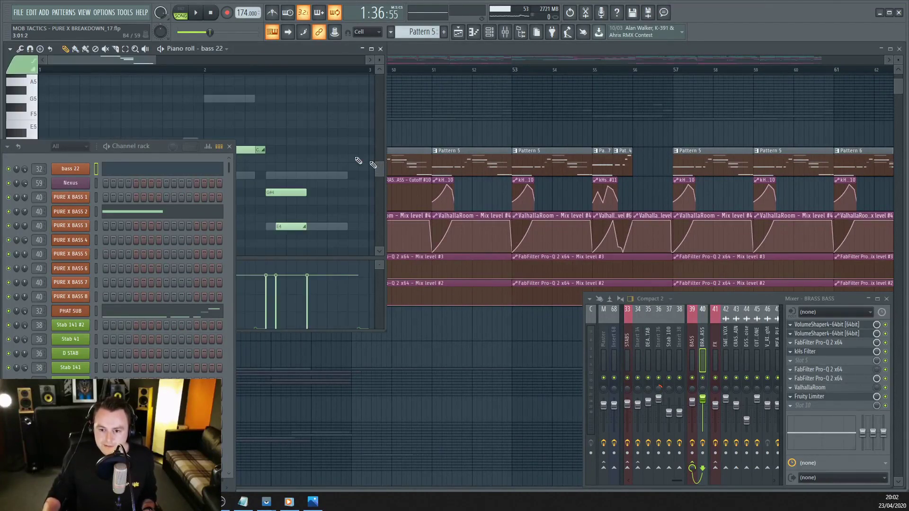
{"action": "left_click", "coordinate": [455, 143]}
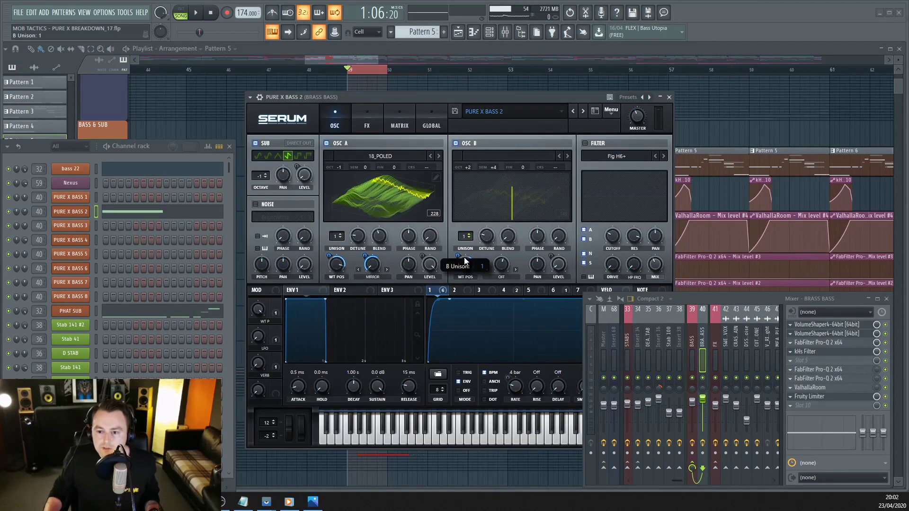
Step: Undo the recent PURE X BASS 2 patch changes until the sub and oscillator B are switched off
{"action": "key", "text": "ctrl+alt+z"}
{"action": "key", "text": "ctrl+alt+z"}
{"action": "key", "text": "ctrl+alt+z"}
{"action": "key", "text": "ctrl+alt+z"}
{"action": "key", "text": "ctrl+alt+z"}
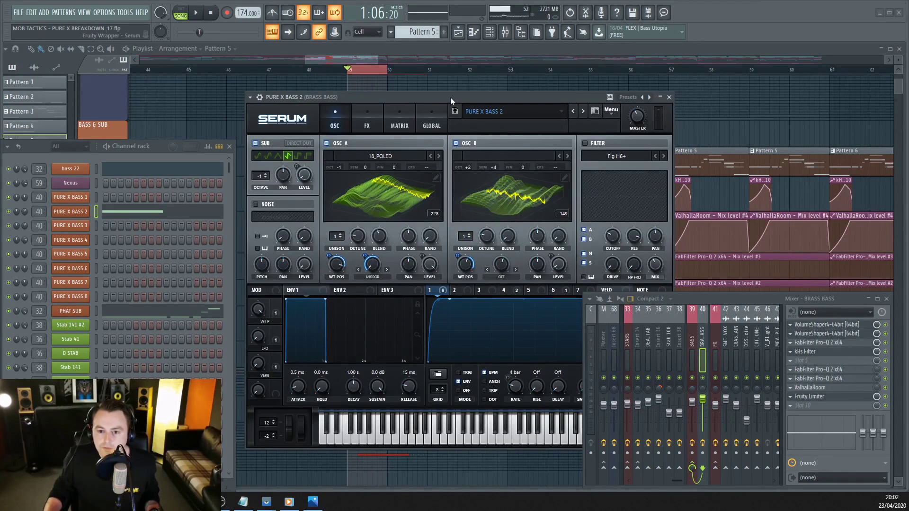
{"action": "key", "text": "ctrl+alt+z"}
{"action": "key", "text": "ctrl+alt+z"}
{"action": "key", "text": "ctrl+alt+z"}
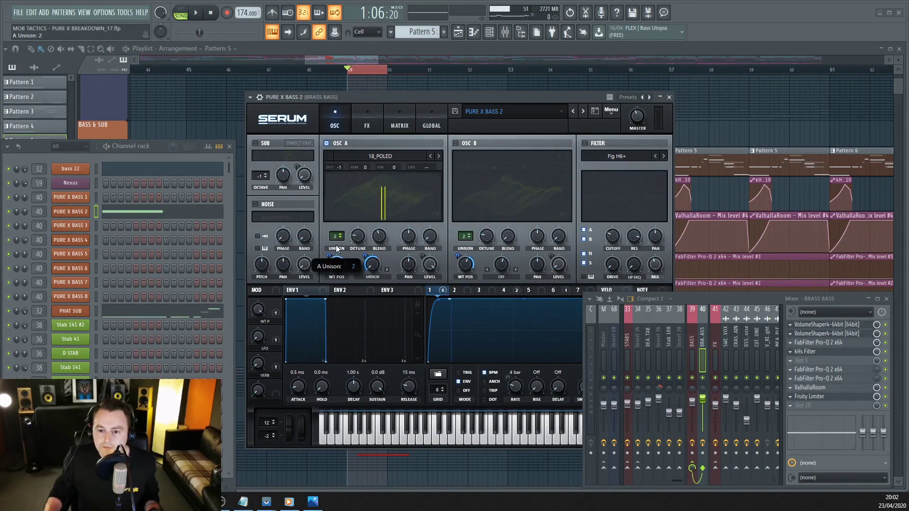
Step: Play the bar 49 loop while setting oscillator A's unison to 3 and adjusting its detune, and stop playback
{"action": "key", "text": "space"}
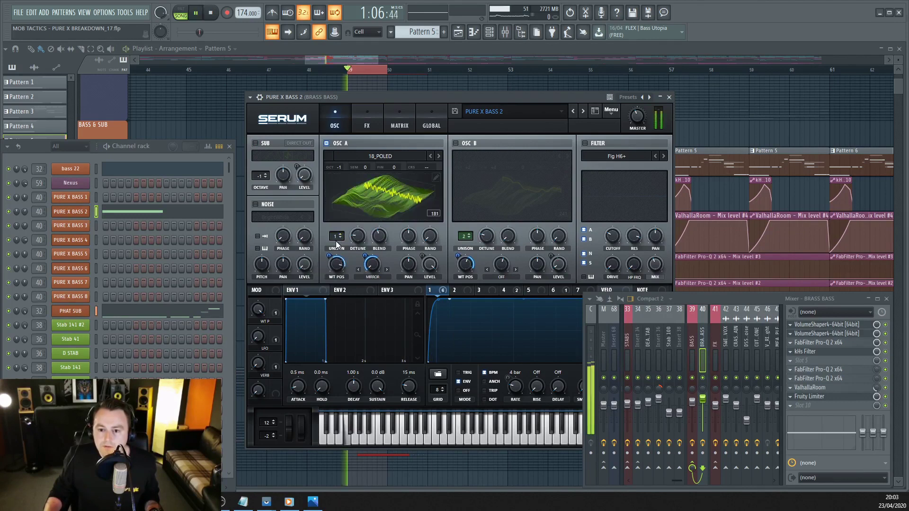
{"action": "left_click_drag", "start_coordinate": [337, 239], "coordinate": [339, 229]}
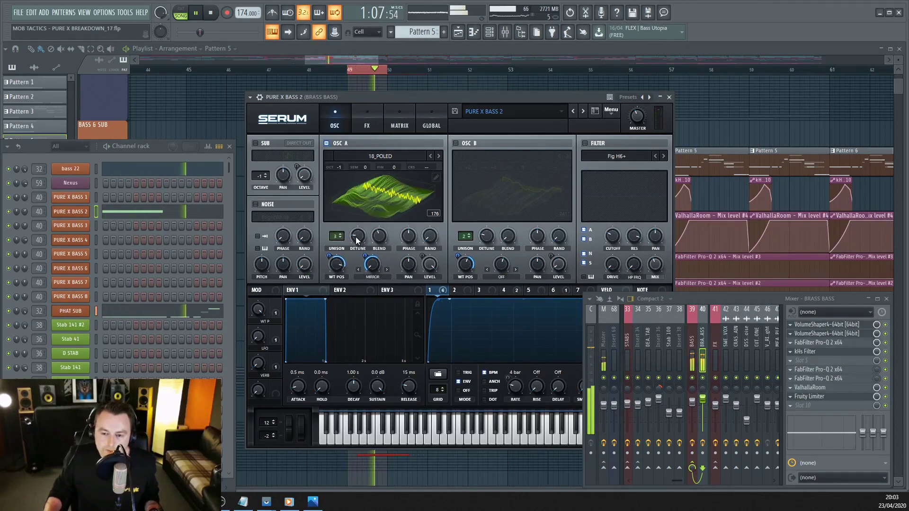
{"action": "mouse_move", "coordinate": [357, 240]}
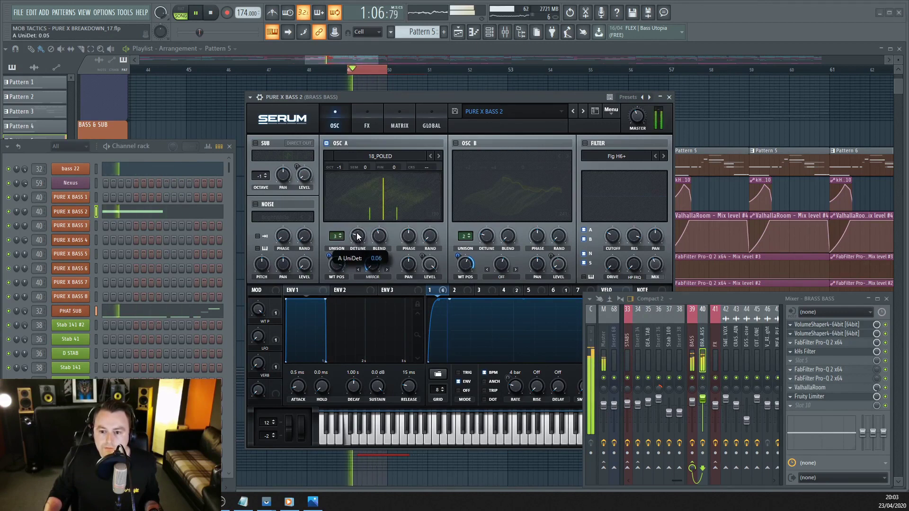
{"action": "mouse_move", "coordinate": [357, 240]}
{"action": "left_mouse_down"}
{"action": "mouse_move", "coordinate": [360, 214]}
{"action": "mouse_move", "coordinate": [355, 246]}
{"action": "mouse_move", "coordinate": [348, 238]}
{"action": "left_mouse_up"}
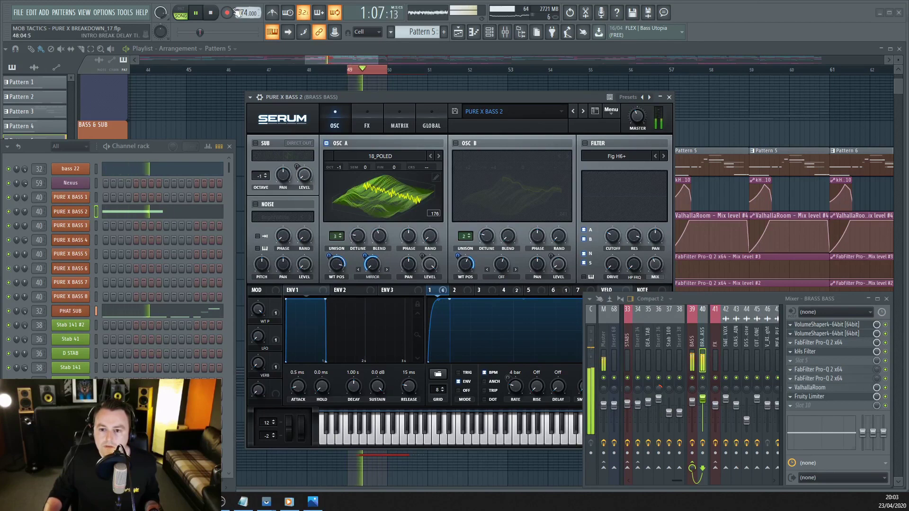
{"action": "key", "text": "space"}
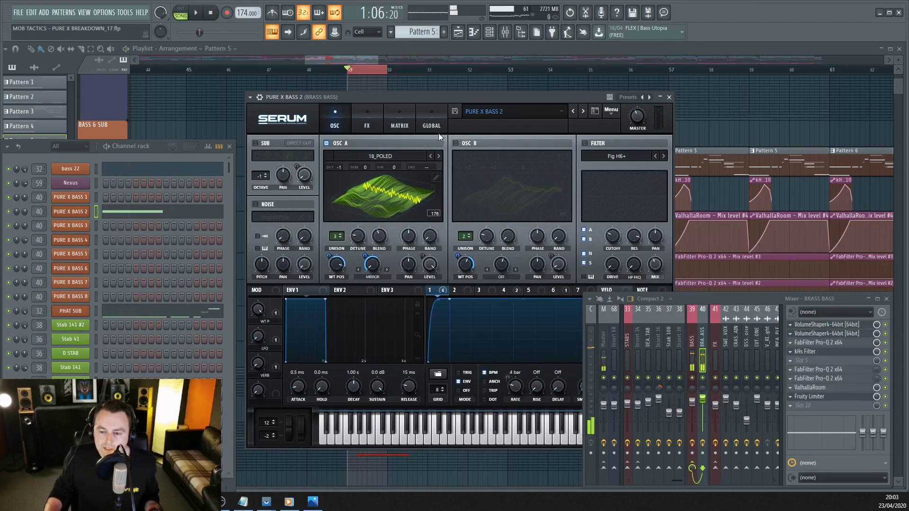
Step: Review PURE X BASS 2's effects chain, switch oscillator B back on and close the Serum window
{"action": "left_click", "coordinate": [366, 124]}
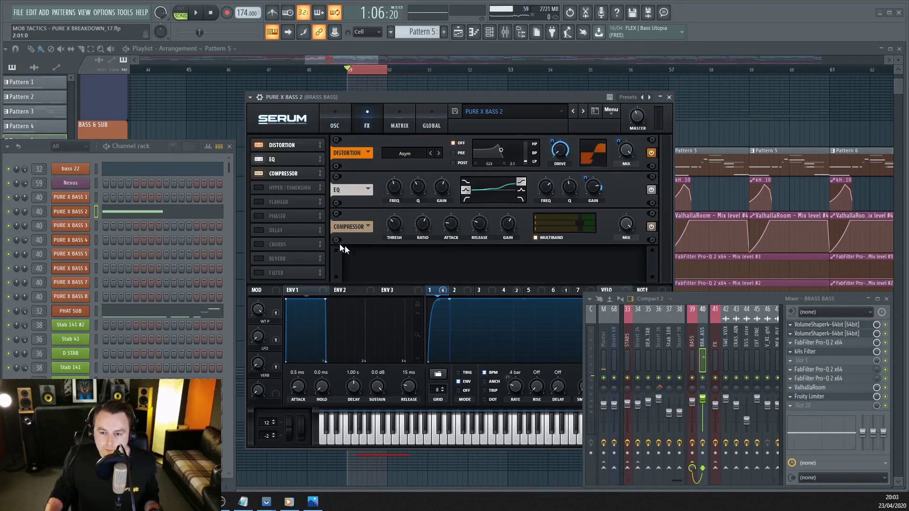
{"action": "left_click", "coordinate": [327, 119]}
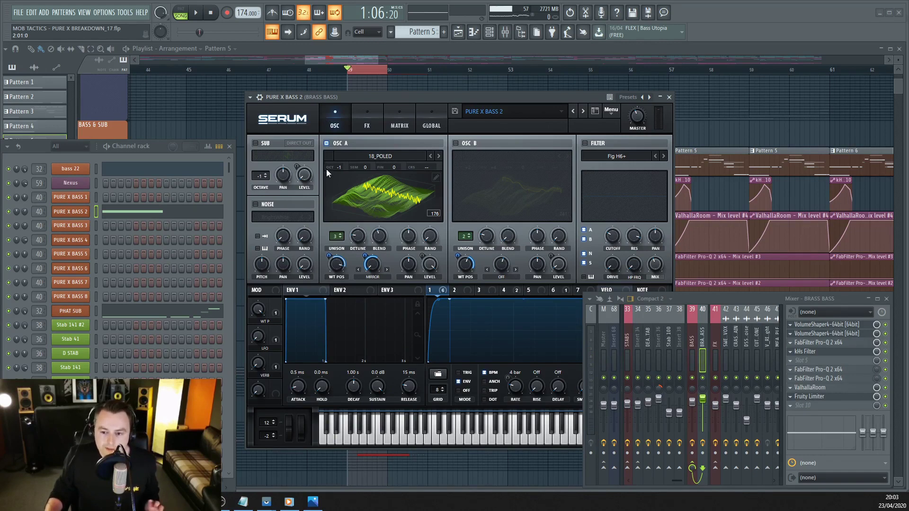
{"action": "left_click", "coordinate": [456, 143]}
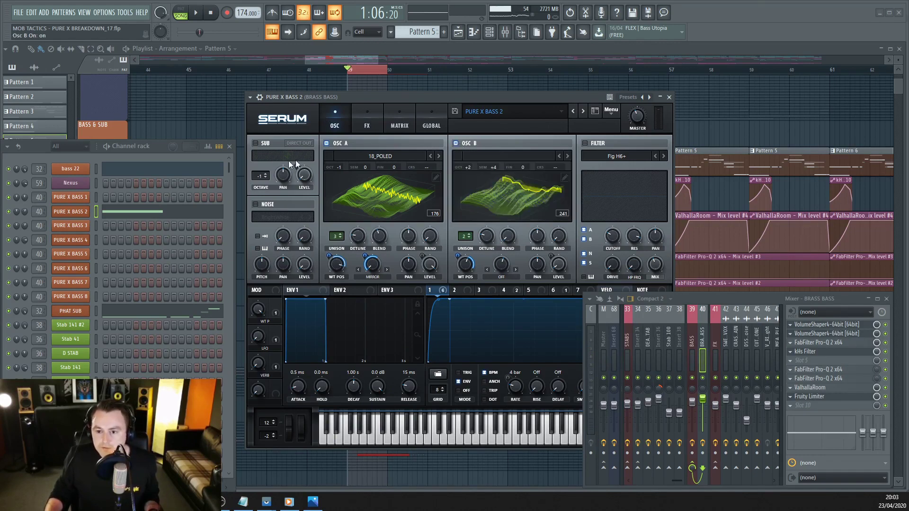
{"action": "left_click", "coordinate": [669, 96]}
Step: Move the playhead to the Pattern 3 section at bar 65, play the bass and stop
{"action": "scroll", "coordinate": [510, 176], "scroll_direction": "down", "scroll_amount": 3, "text": "ctrl"}
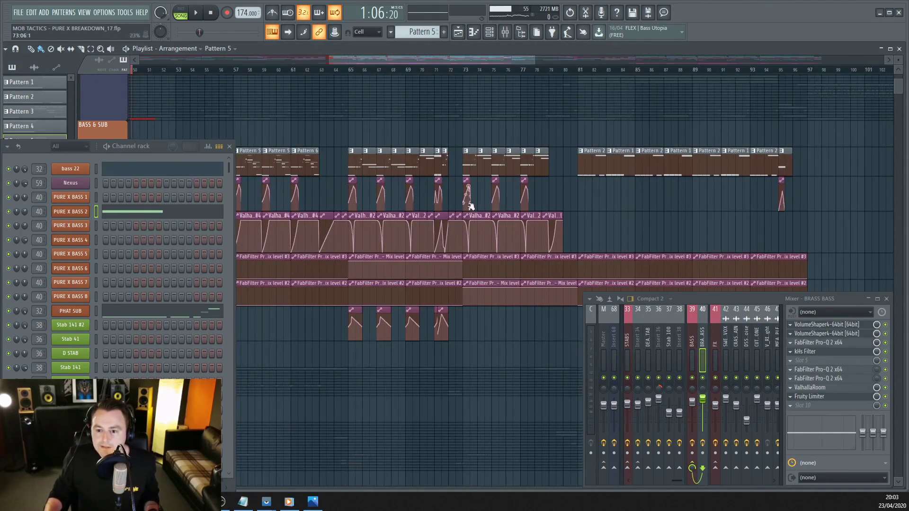
{"action": "scroll", "coordinate": [315, 264], "scroll_direction": "up", "scroll_amount": 5, "text": "ctrl"}
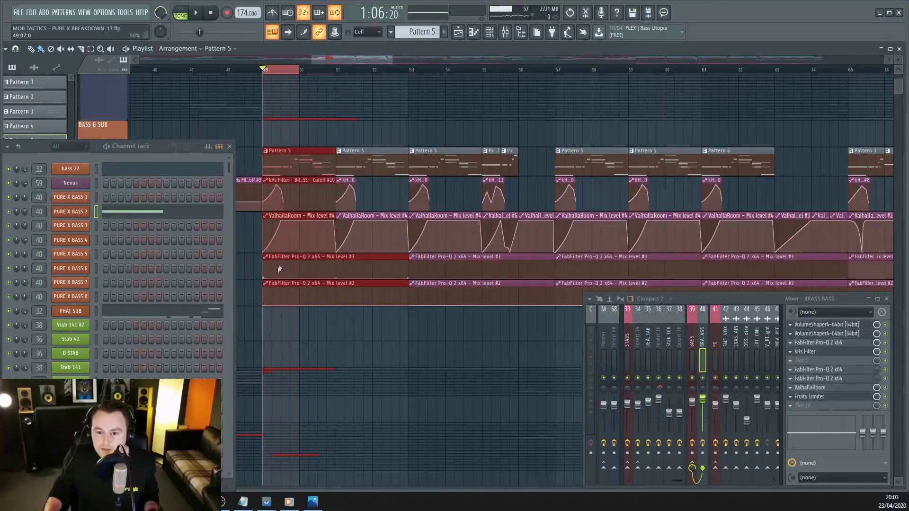
{"action": "scroll", "coordinate": [293, 266], "scroll_direction": "down", "scroll_amount": 5, "text": "ctrl"}
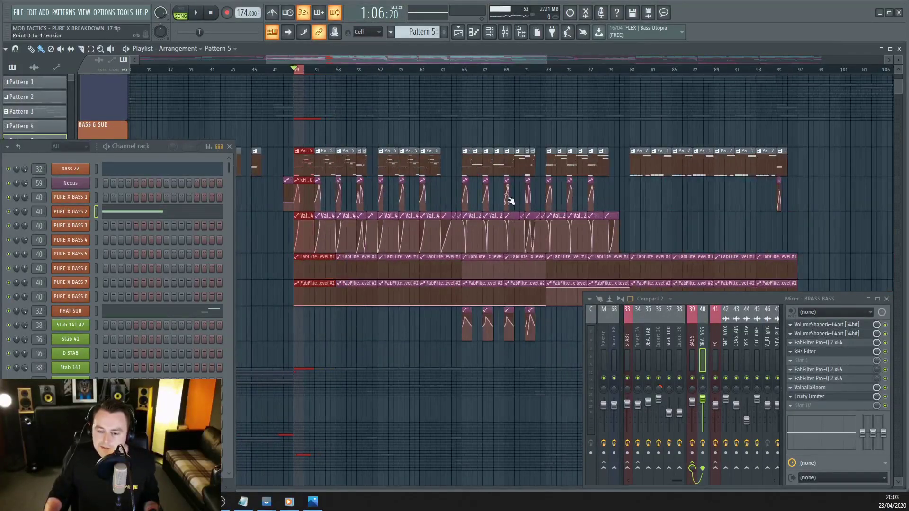
{"action": "scroll", "coordinate": [510, 201], "scroll_direction": "up", "scroll_amount": 6, "text": "ctrl"}
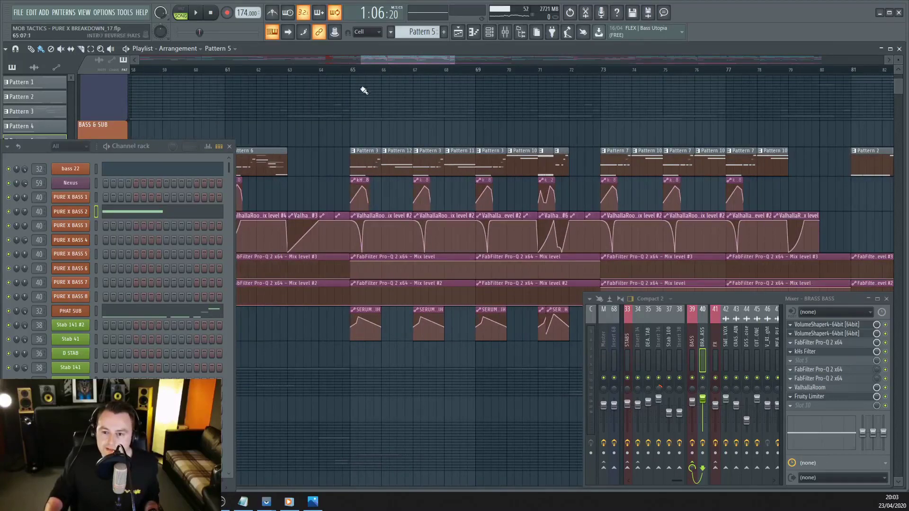
{"action": "left_click", "coordinate": [335, 71]}
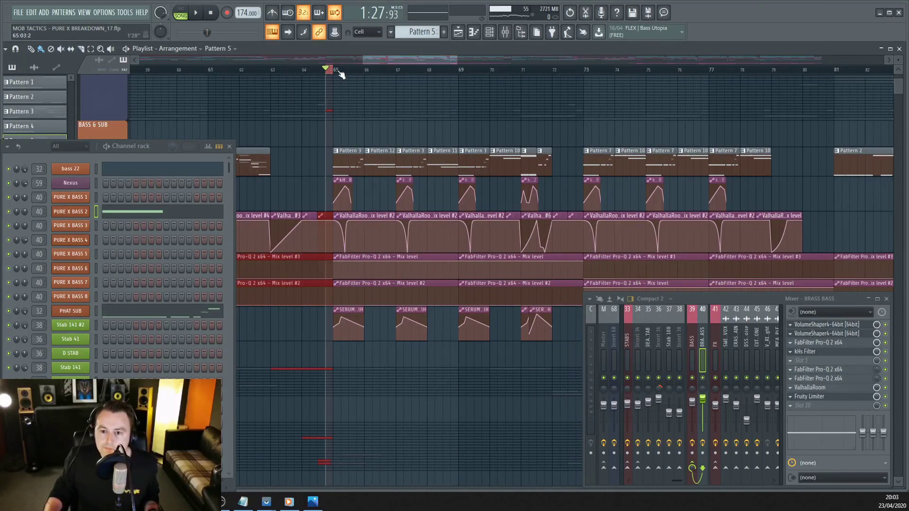
{"action": "key", "text": "space"}
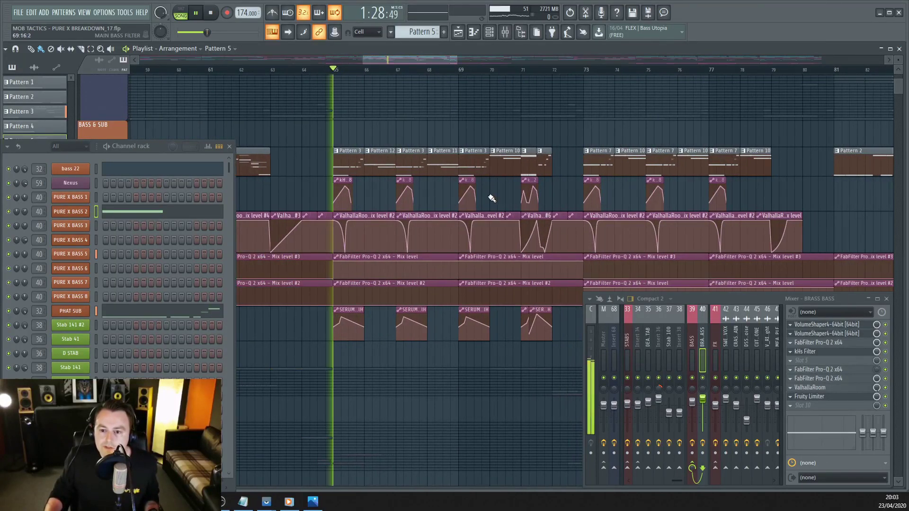
{"action": "key", "text": "space"}
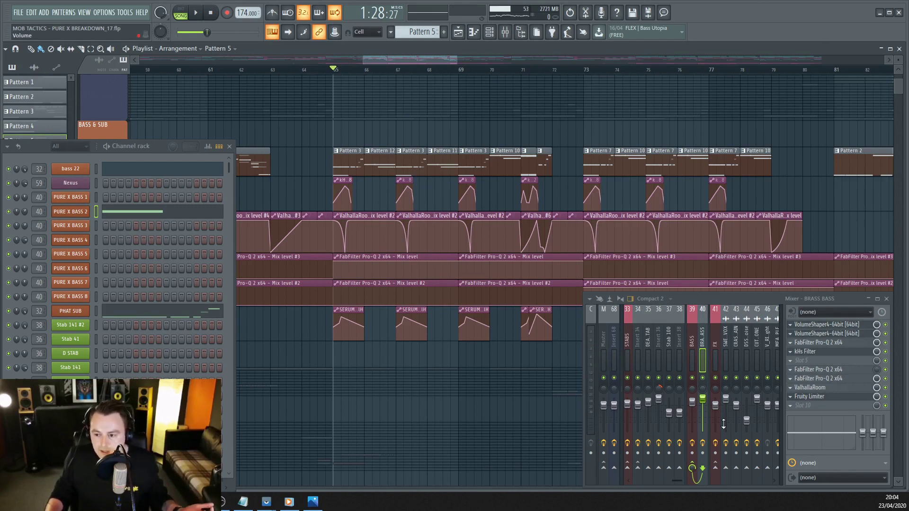
Step: Open the FabFilter Pro-Q 2 in effect slot 7 of BRASS BASS, examine its EQ curve and close it
{"action": "left_click", "coordinate": [835, 383]}
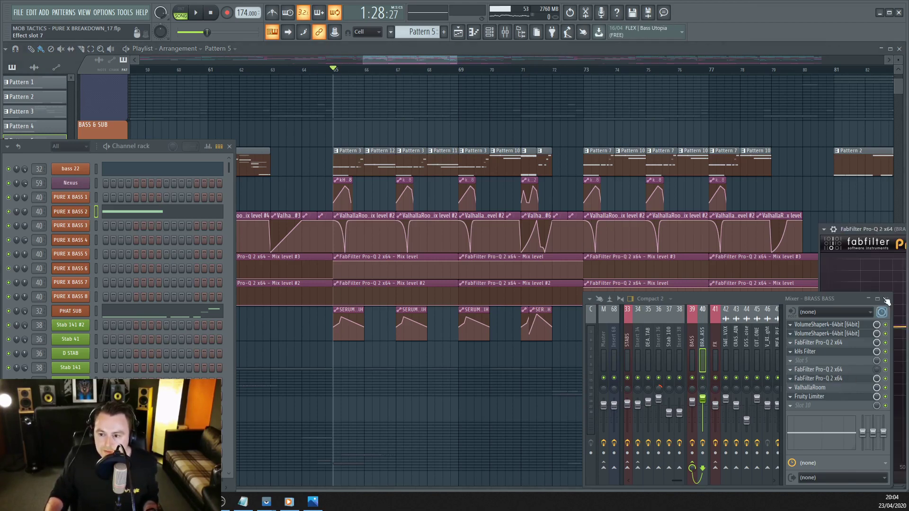
{"action": "left_click_drag", "start_coordinate": [890, 232], "coordinate": [265, 296]}
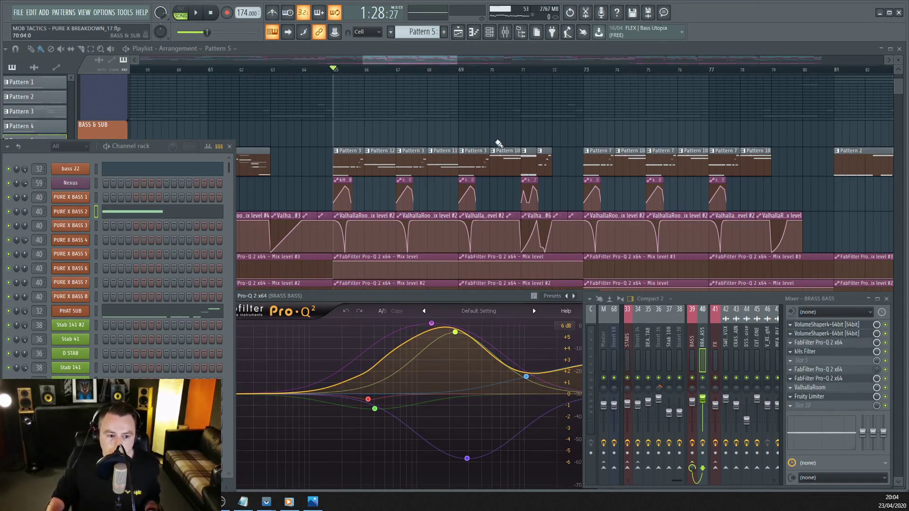
{"action": "left_click", "coordinate": [586, 247]}
Step: Move the playhead to the Pattern 7 section at bar 73, play the bass and stop
{"action": "left_click", "coordinate": [405, 69]}
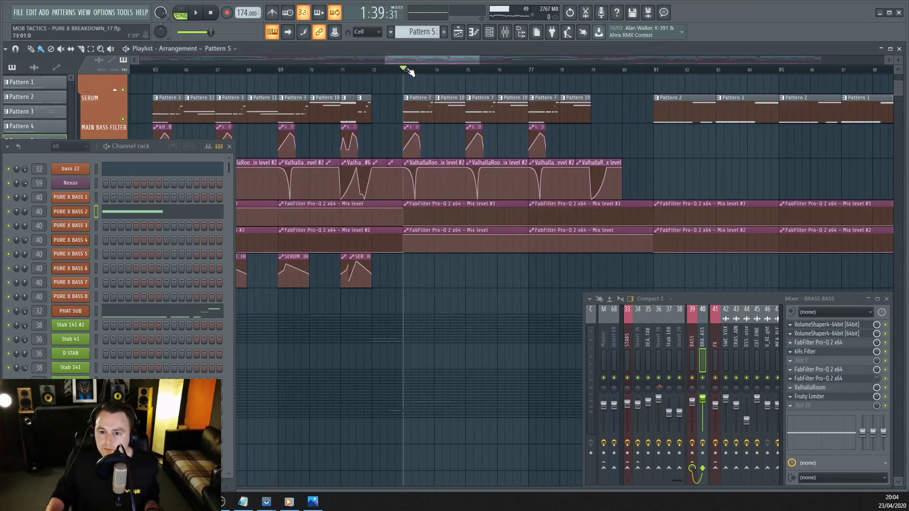
{"action": "key", "text": "space"}
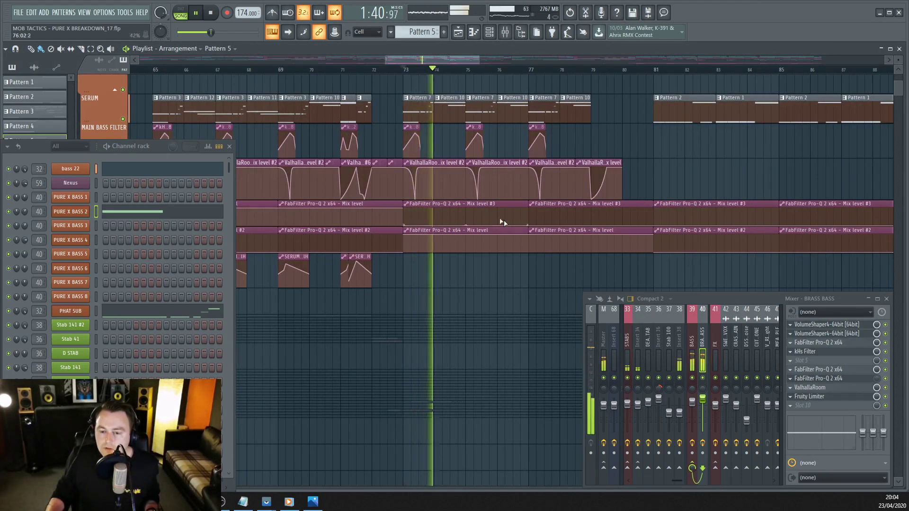
{"action": "scroll", "coordinate": [502, 225], "scroll_direction": "up", "scroll_amount": 2}
{"action": "key", "text": "space"}
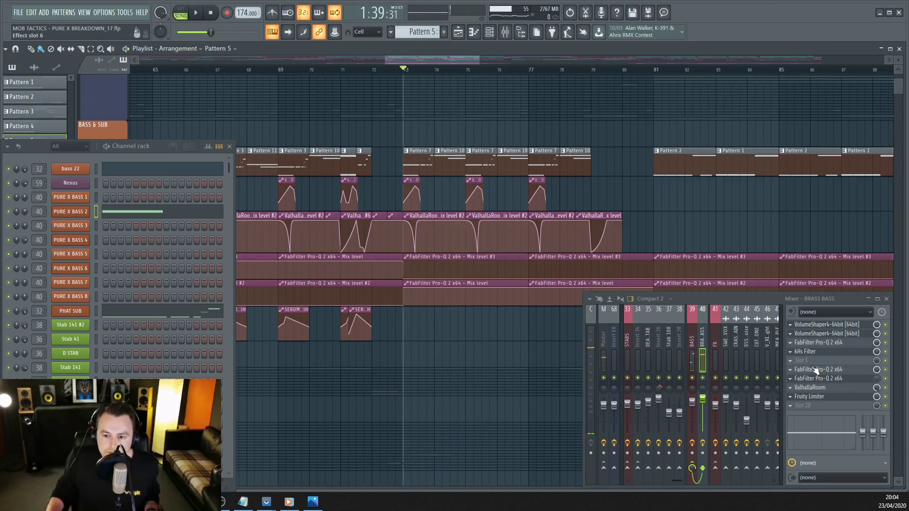
Step: Close the channel rack, solo the STABS track group and expand its grouped tracks in the playlist
{"action": "scroll", "coordinate": [502, 237], "scroll_direction": "down", "scroll_amount": 5}
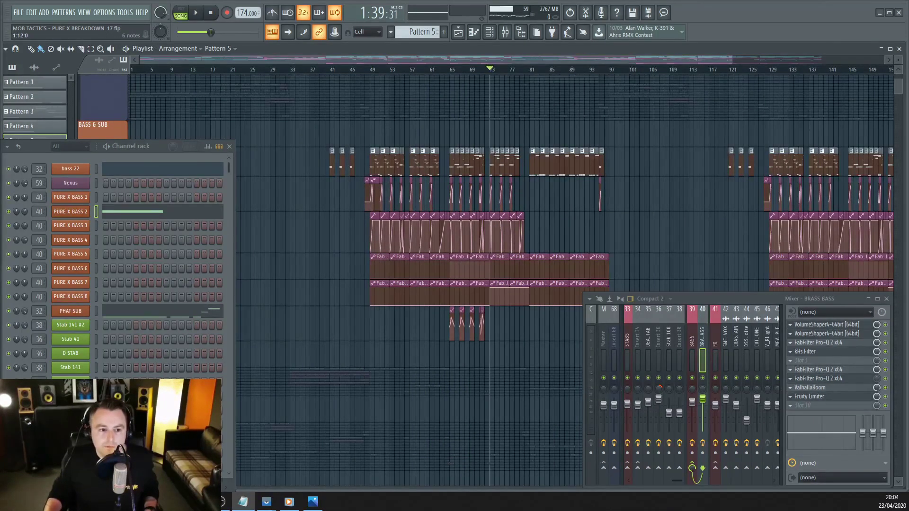
{"action": "scroll", "coordinate": [588, 201], "scroll_direction": "down", "scroll_amount": 2}
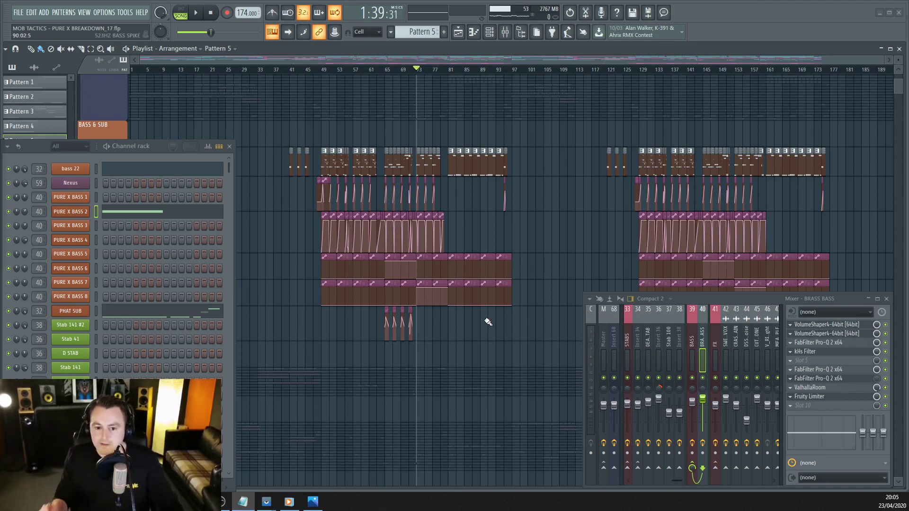
{"action": "left_click", "coordinate": [230, 147]}
{"action": "scroll", "coordinate": [234, 300], "scroll_direction": "down", "scroll_amount": 3}
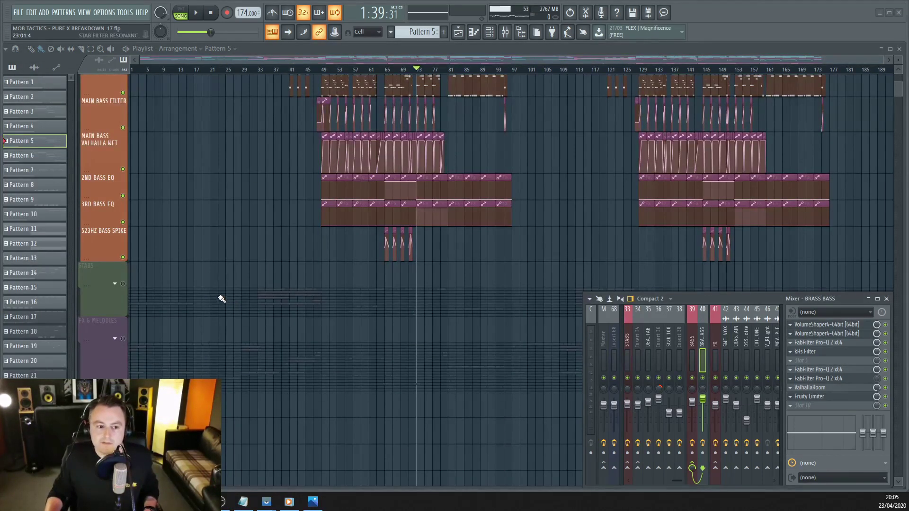
{"action": "scroll", "coordinate": [126, 234], "scroll_direction": "down", "scroll_amount": 2}
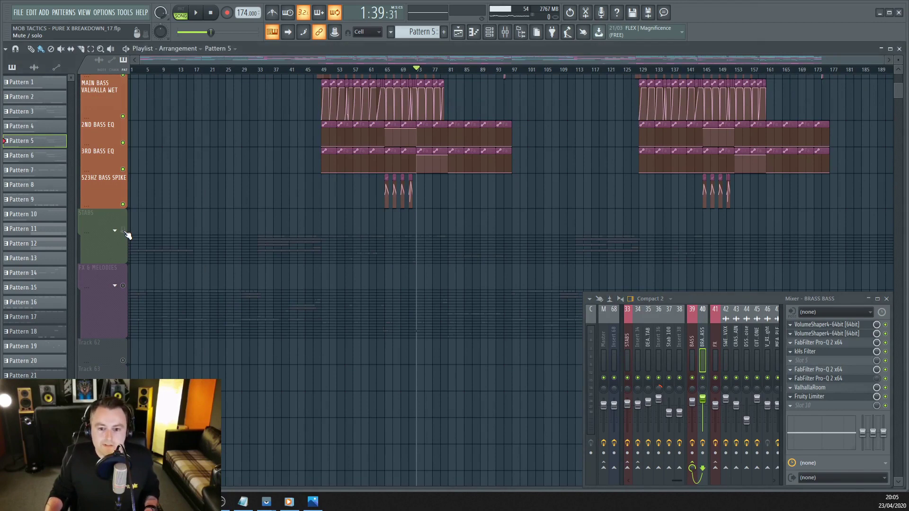
{"action": "right_click", "coordinate": [123, 232]}
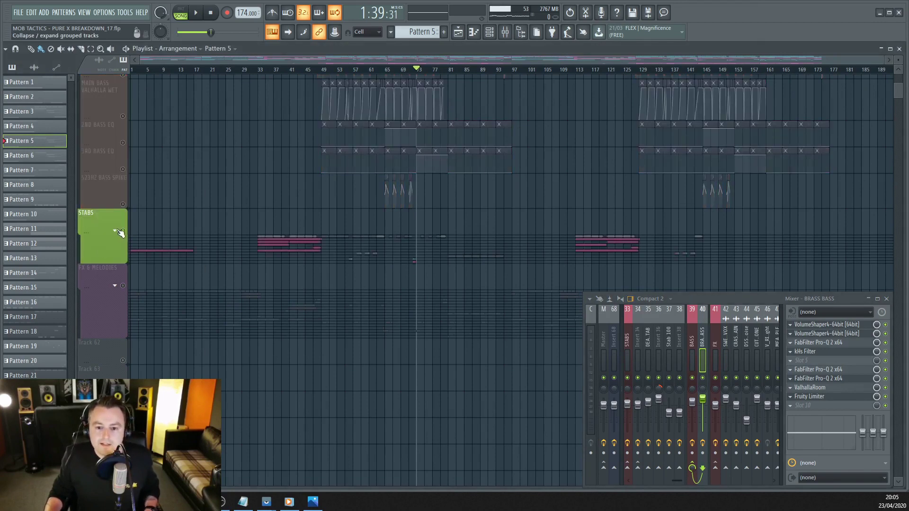
{"action": "left_click", "coordinate": [115, 231]}
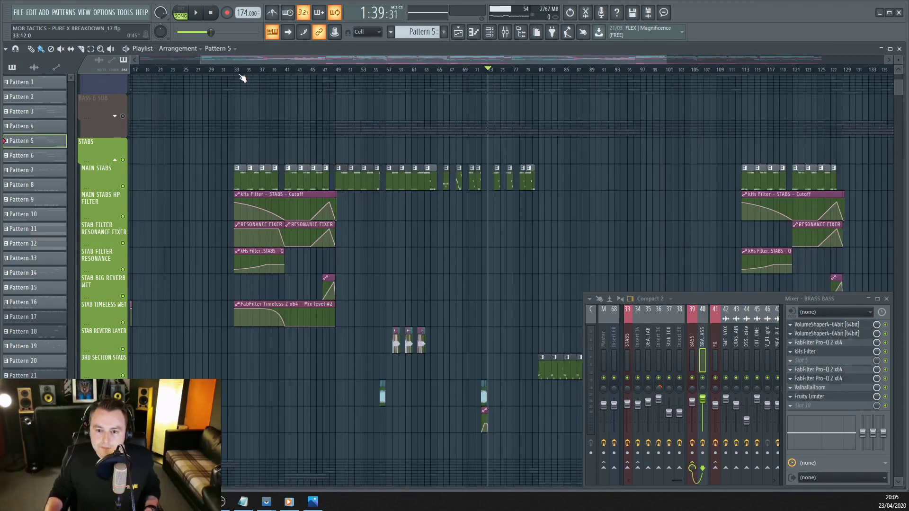
Step: Play the soloed stabs from bar 33 through the following sections, stop and bring the bar 49 stab patterns into view
{"action": "left_click", "coordinate": [241, 71]}
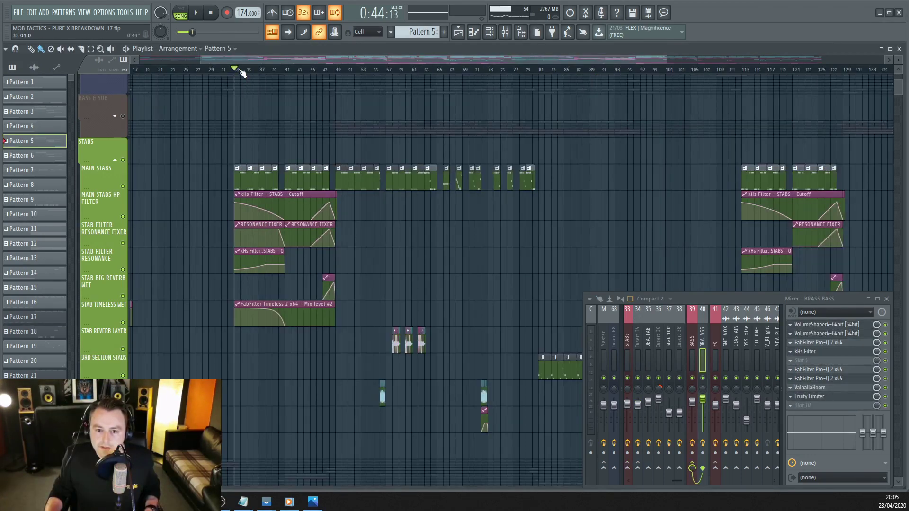
{"action": "key", "text": "space"}
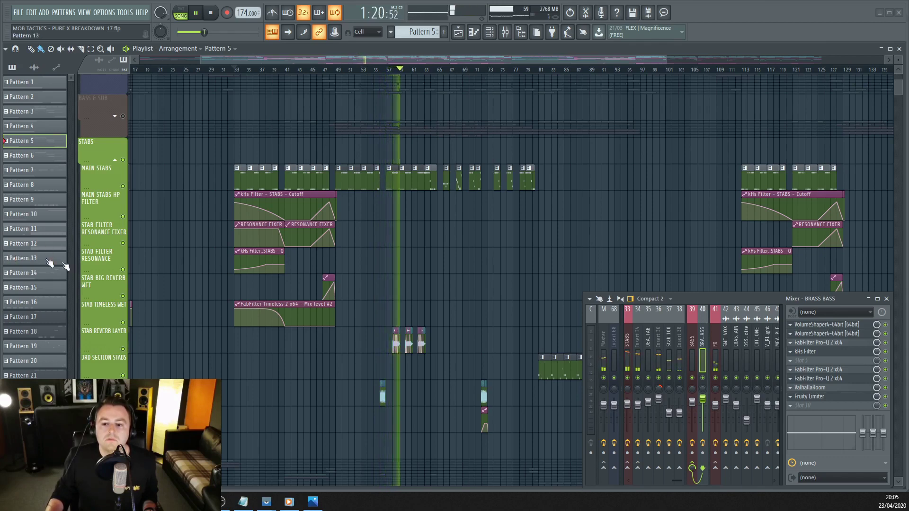
{"action": "scroll", "coordinate": [547, 266], "scroll_direction": "up", "scroll_amount": 4}
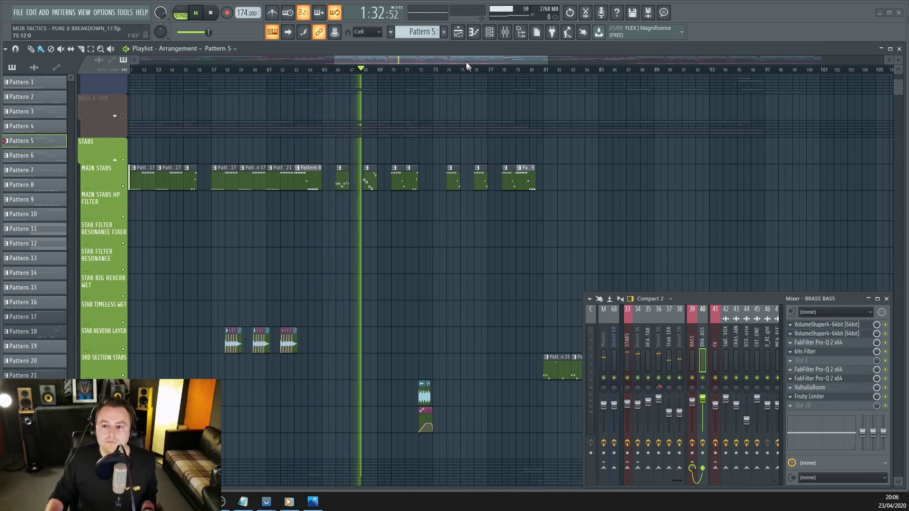
{"action": "left_click_drag", "start_coordinate": [466, 62], "coordinate": [416, 60]}
{"action": "key", "text": "space"}
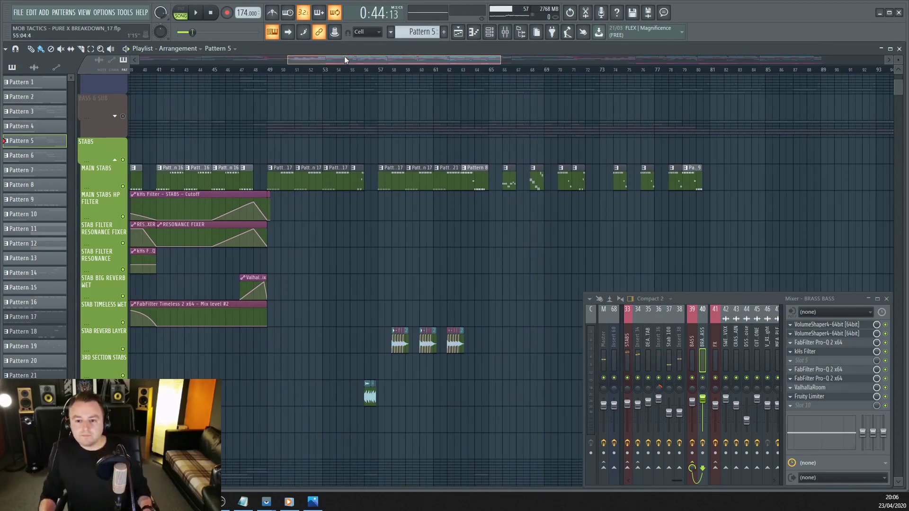
{"action": "left_click_drag", "start_coordinate": [347, 60], "coordinate": [331, 178]}
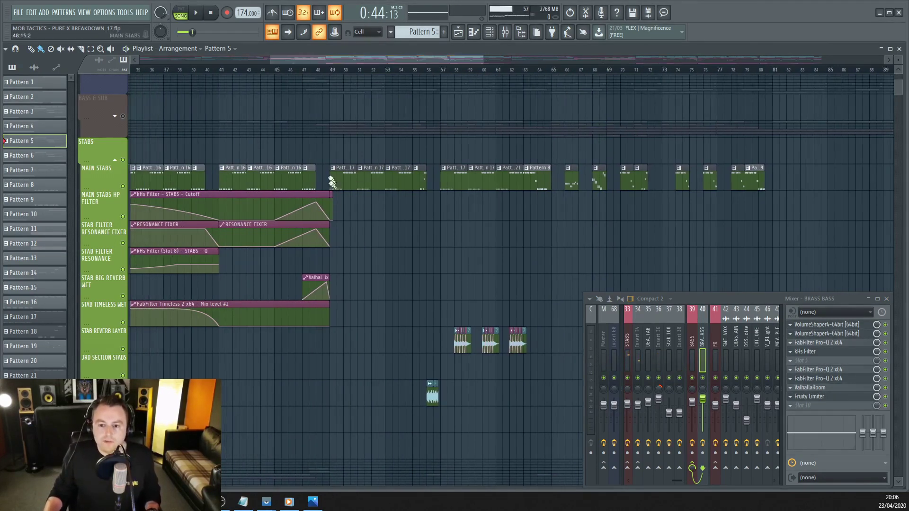
Step: Open Pattern 17's stab channels in the channel rack and move the playhead to the start of its clip at bar 49
{"action": "double_click", "coordinate": [348, 188]}
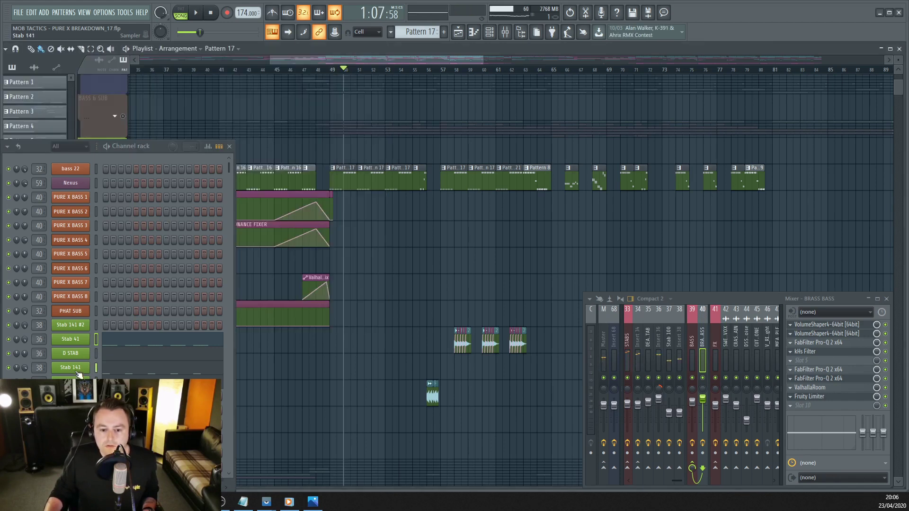
{"action": "left_click", "coordinate": [71, 339]}
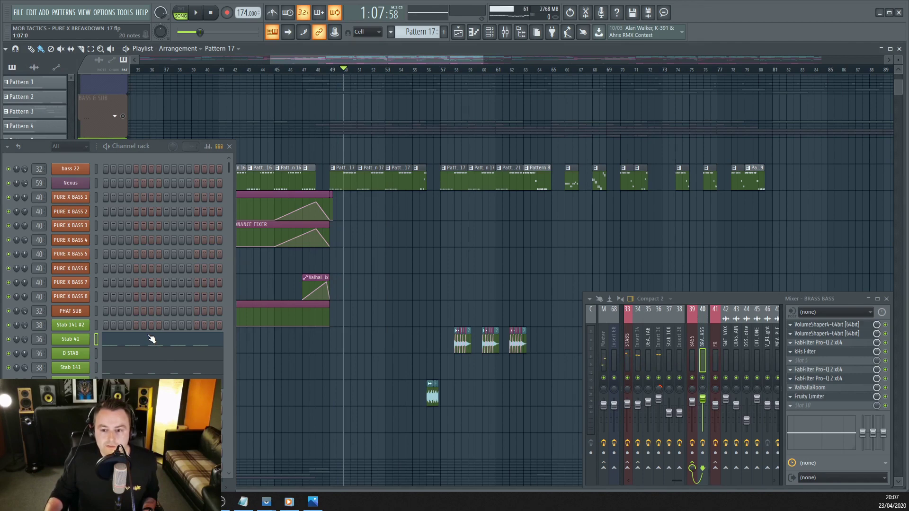
{"action": "left_click", "coordinate": [335, 69]}
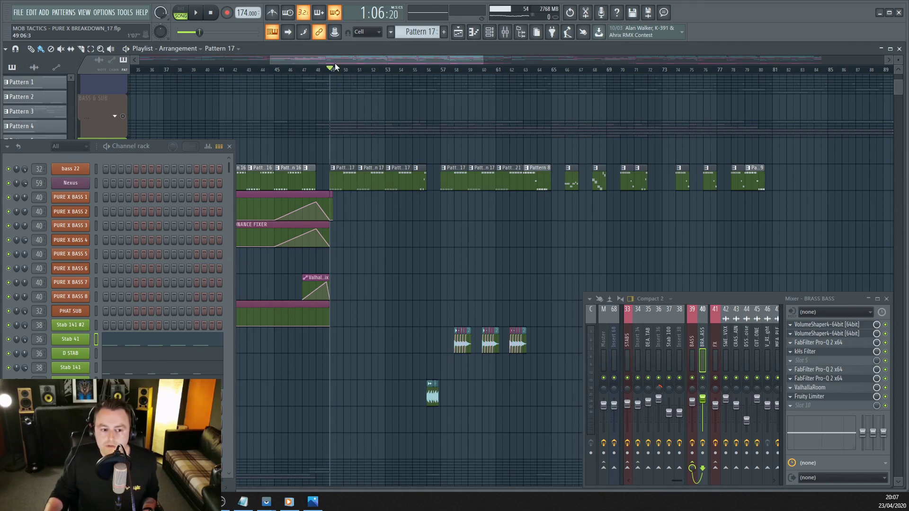
{"action": "scroll", "coordinate": [426, 123], "scroll_direction": "up", "scroll_amount": 3}
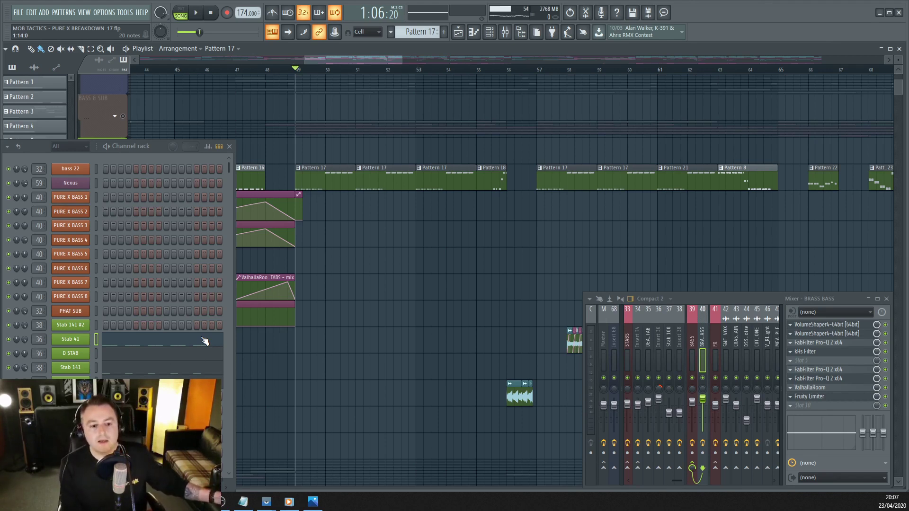
Step: Open the Stab 41 sampler and the FabFilter Pro-Q 2 on its Insert 36 mixer track, and examine the EQ curve
{"action": "left_click", "coordinate": [85, 344]}
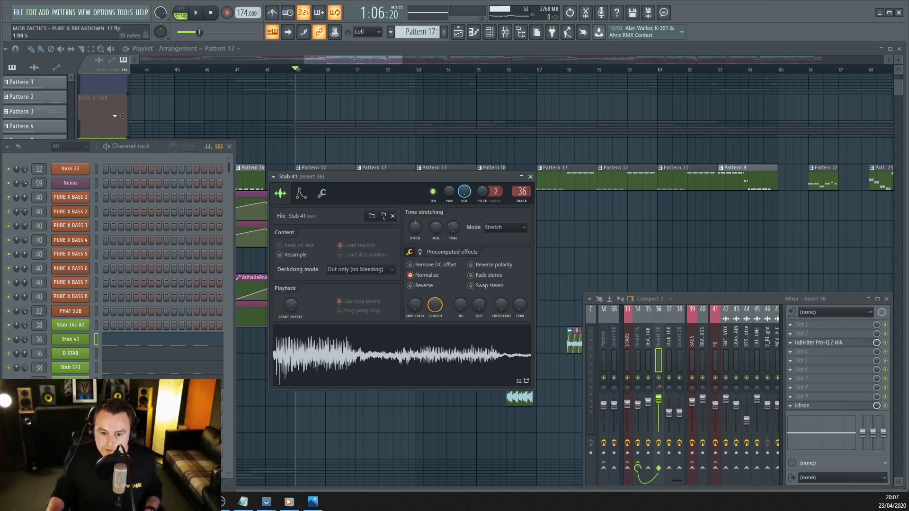
{"action": "left_click", "coordinate": [838, 343]}
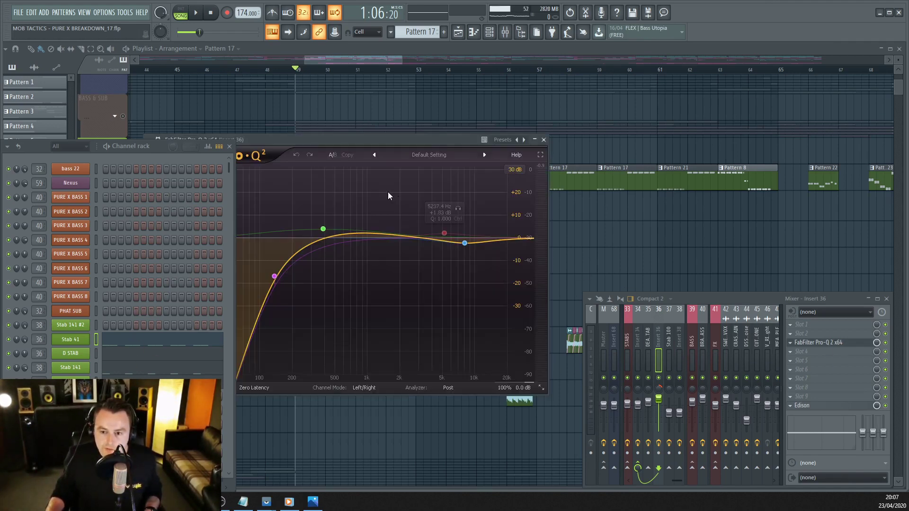
{"action": "left_click_drag", "start_coordinate": [411, 140], "coordinate": [559, 105]}
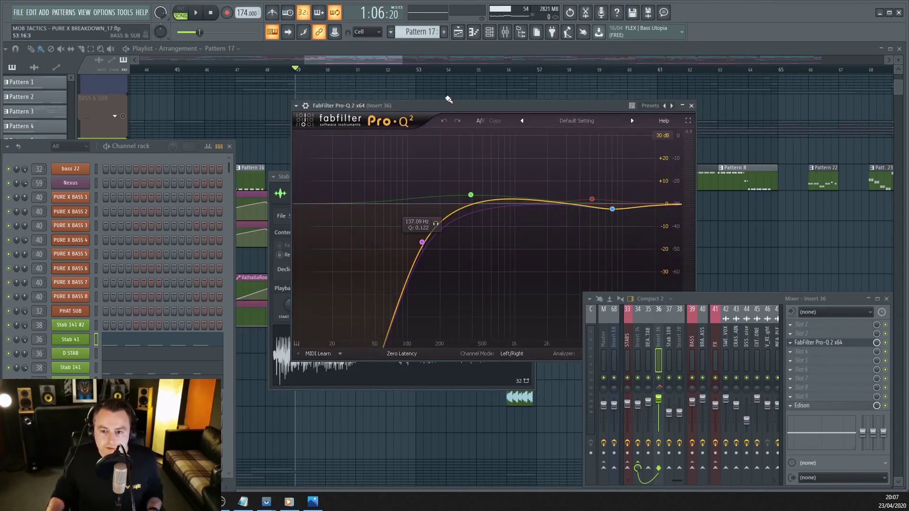
Step: Select mixer track Insert 34 and play the selected stab section from bar 50, then stop
{"action": "left_click", "coordinate": [638, 344]}
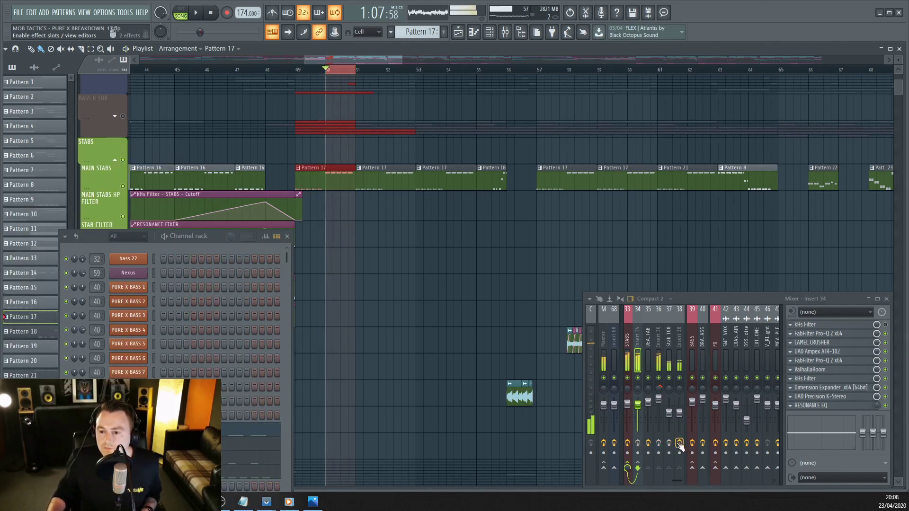
{"action": "key", "text": "space"}
{"action": "key", "text": "space"}
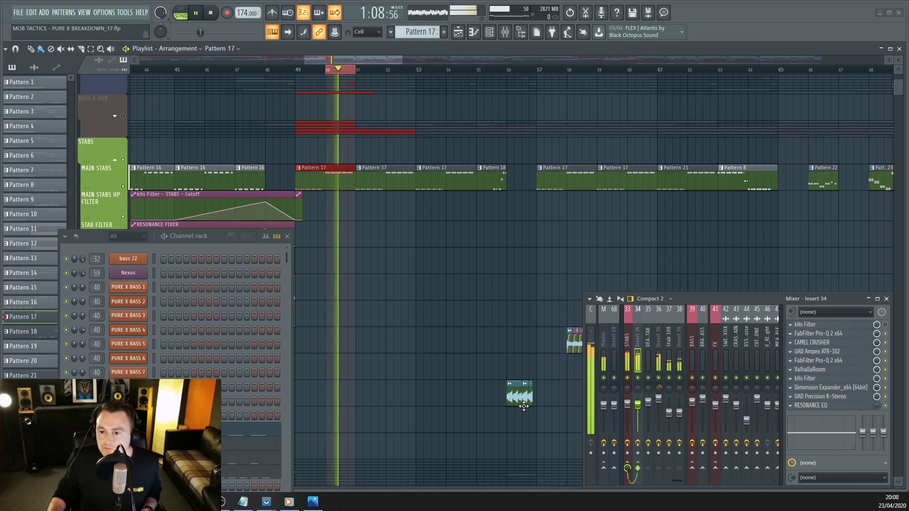
{"action": "key", "text": "space"}
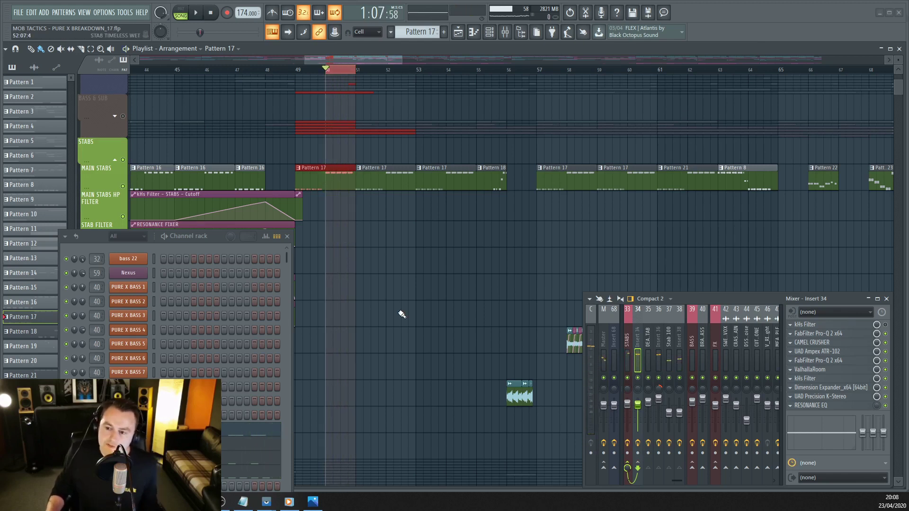
Step: Open the FabFilter Pro-Q 2 in effect slot 2 of Insert 34, examine its curve and close it
{"action": "scroll", "coordinate": [352, 260], "scroll_direction": "up", "scroll_amount": 3}
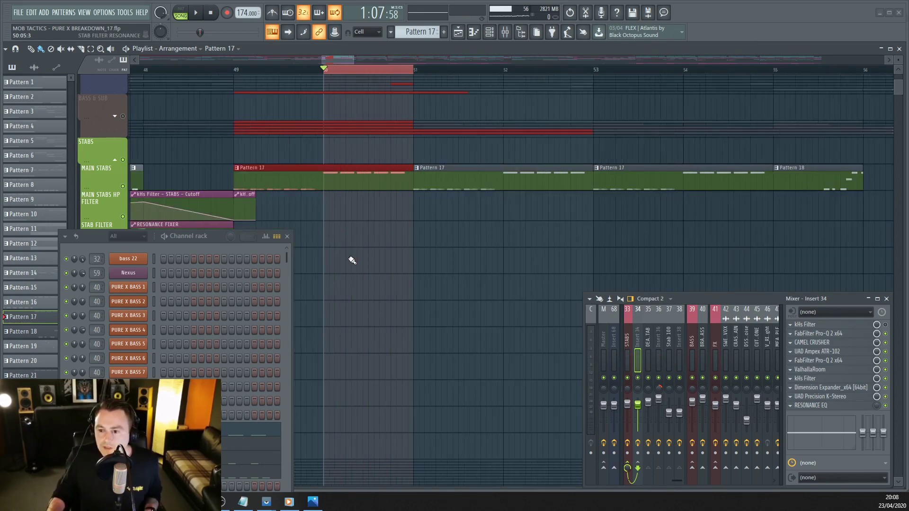
{"action": "scroll", "coordinate": [352, 260], "scroll_direction": "up", "scroll_amount": 2}
{"action": "scroll", "coordinate": [339, 274], "scroll_direction": "down", "scroll_amount": 1}
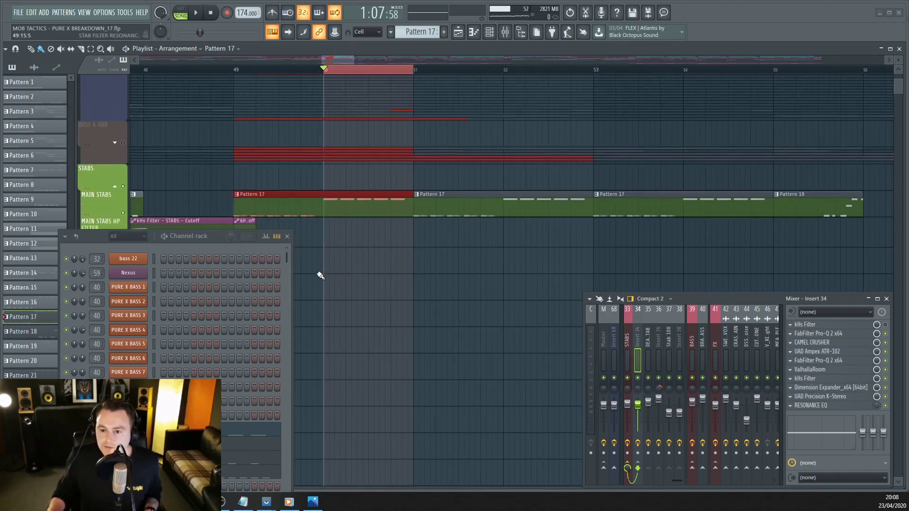
{"action": "scroll", "coordinate": [319, 275], "scroll_direction": "up", "scroll_amount": 2}
{"action": "left_click", "coordinate": [818, 360]}
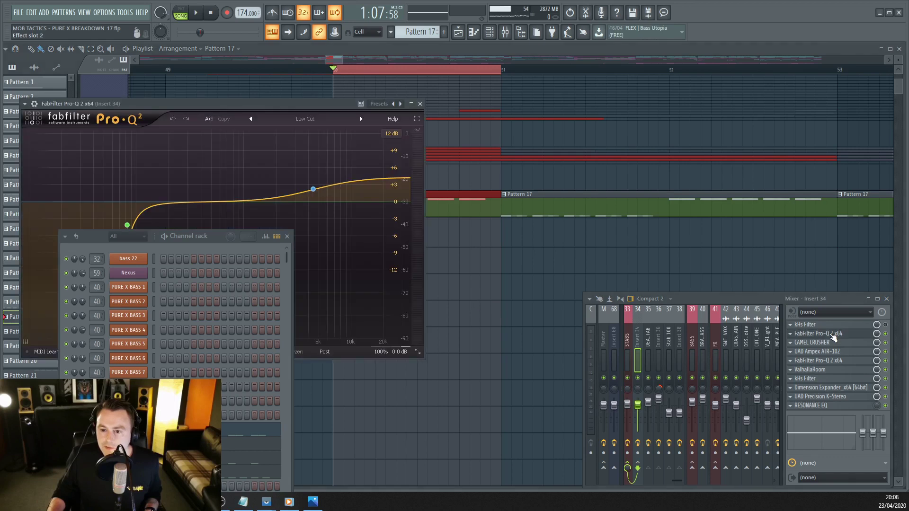
{"action": "left_click_drag", "start_coordinate": [324, 107], "coordinate": [481, 236]}
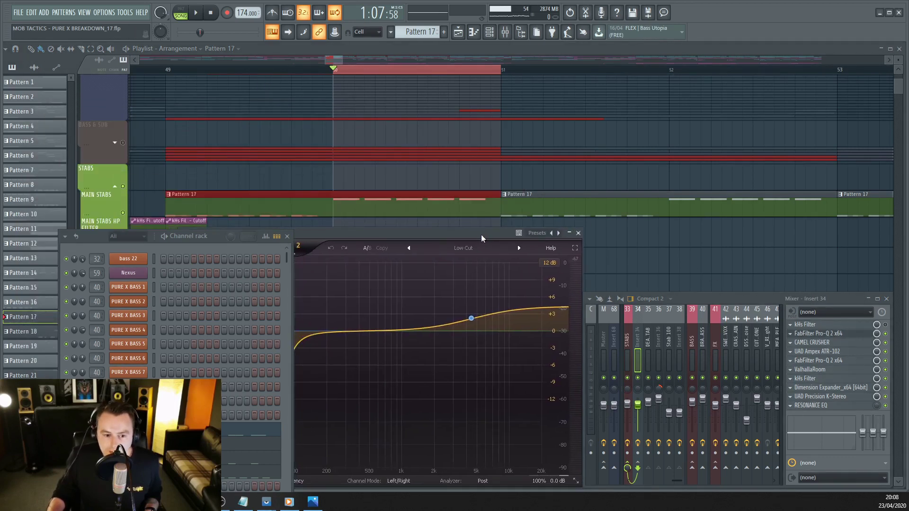
{"action": "left_click", "coordinate": [579, 233]}
Step: Open CamelCrusher and the UAD Ampex ATR-102 on Insert 34 and examine their settings
{"action": "left_click", "coordinate": [827, 345]}
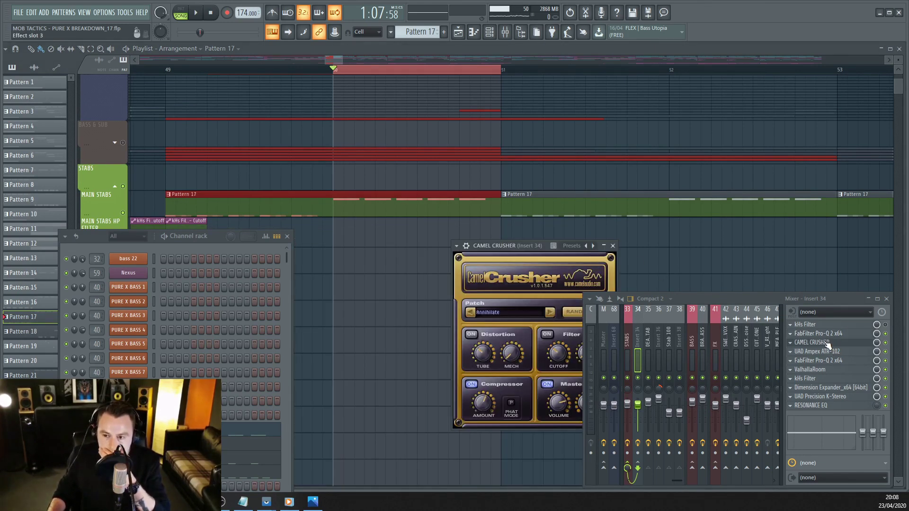
{"action": "left_click_drag", "start_coordinate": [525, 258], "coordinate": [416, 209]}
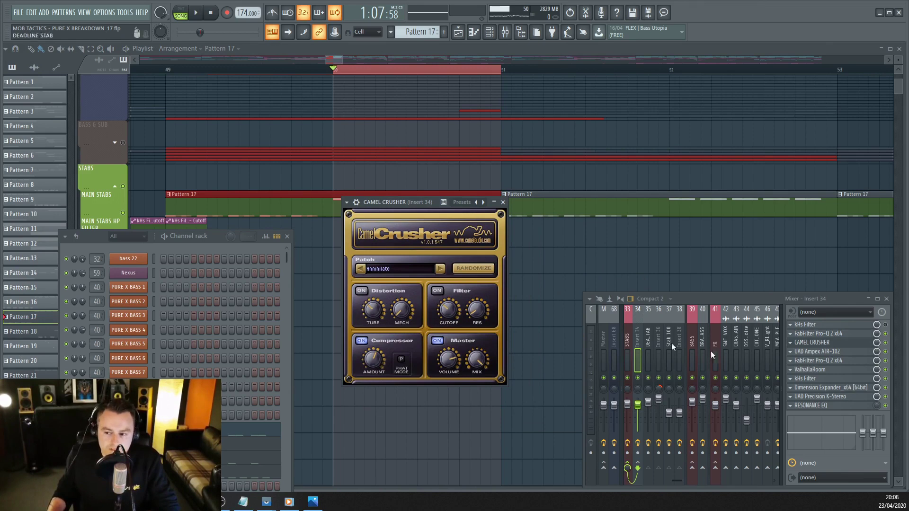
{"action": "left_click", "coordinate": [834, 352]}
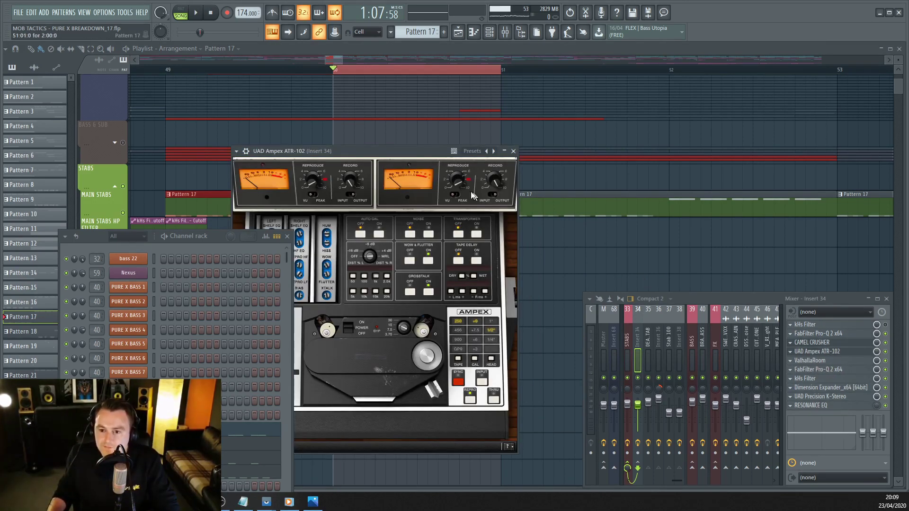
{"action": "left_click_drag", "start_coordinate": [373, 151], "coordinate": [433, 126]}
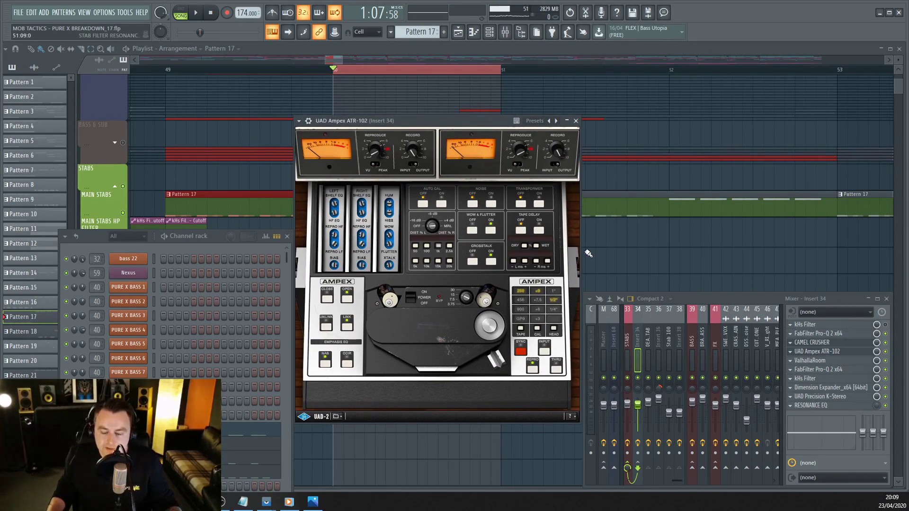
Step: Open ValhallaRoom on Insert 34, examine its reverb settings and close the plugin windows
{"action": "left_click", "coordinate": [822, 362]}
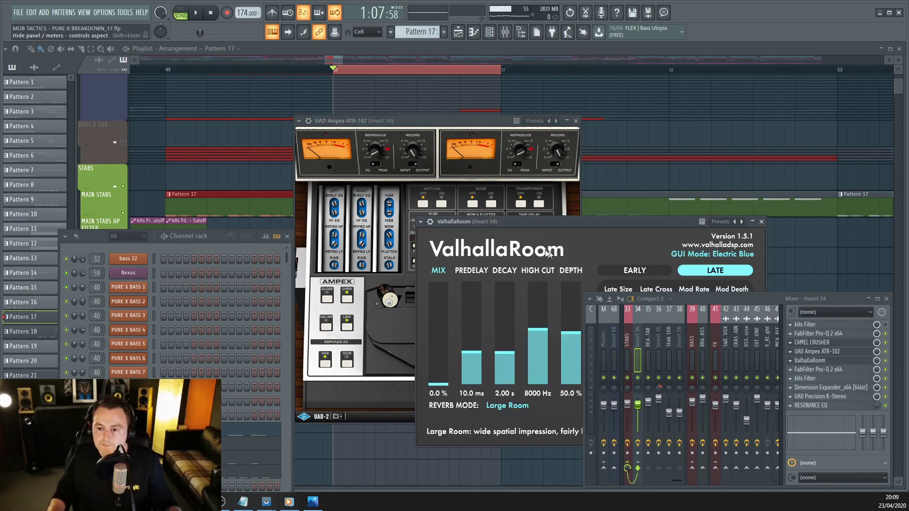
{"action": "left_click_drag", "start_coordinate": [519, 224], "coordinate": [396, 178]}
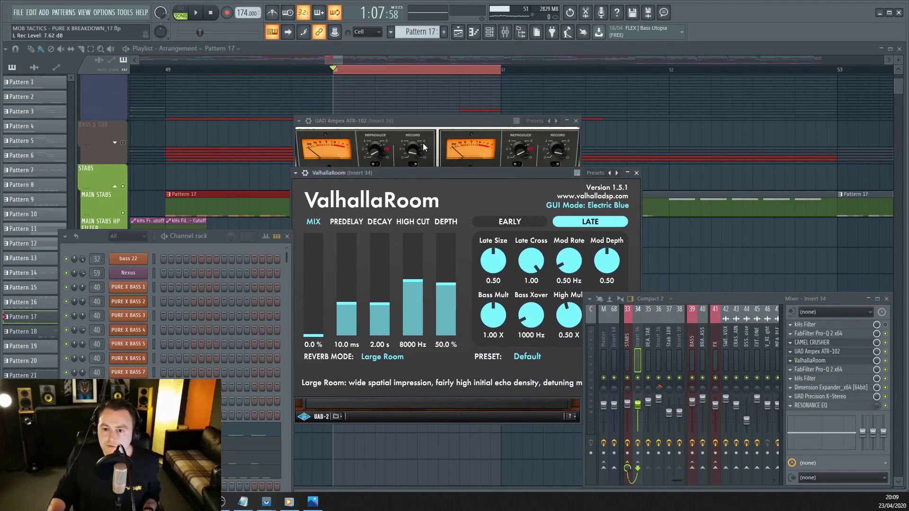
{"action": "key", "text": "Escape"}
{"action": "key", "text": "Escape"}
Step: Close the channel rack and play the stabs from bar 47 through the reverb automation, then stop
{"action": "scroll", "coordinate": [422, 143], "scroll_direction": "down", "scroll_amount": 5}
{"action": "left_click", "coordinate": [287, 236]}
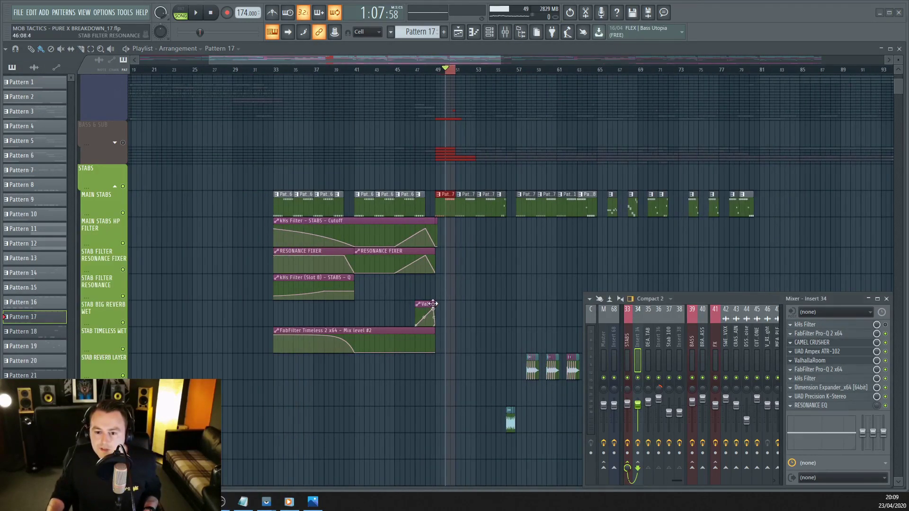
{"action": "scroll", "coordinate": [458, 346], "scroll_direction": "up", "scroll_amount": 2}
{"action": "scroll", "coordinate": [447, 295], "scroll_direction": "down", "scroll_amount": 1}
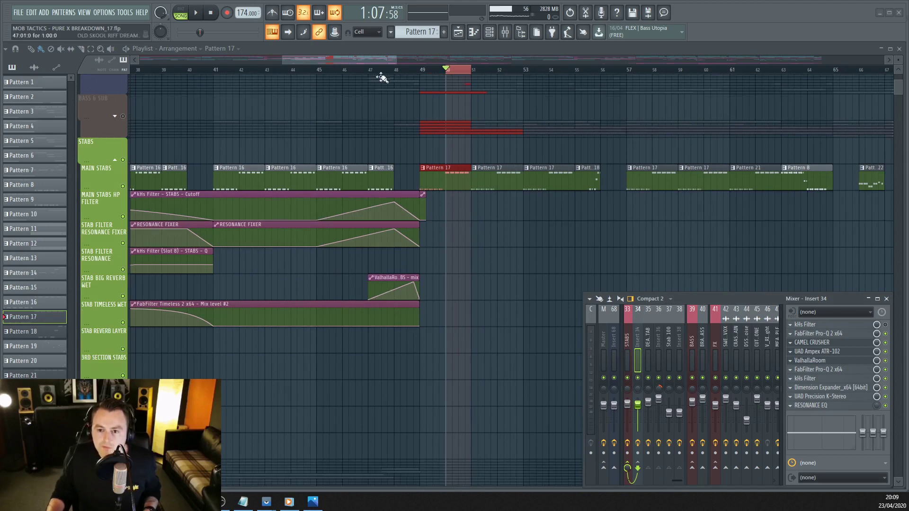
{"action": "left_click", "coordinate": [370, 71]}
{"action": "key", "text": "space"}
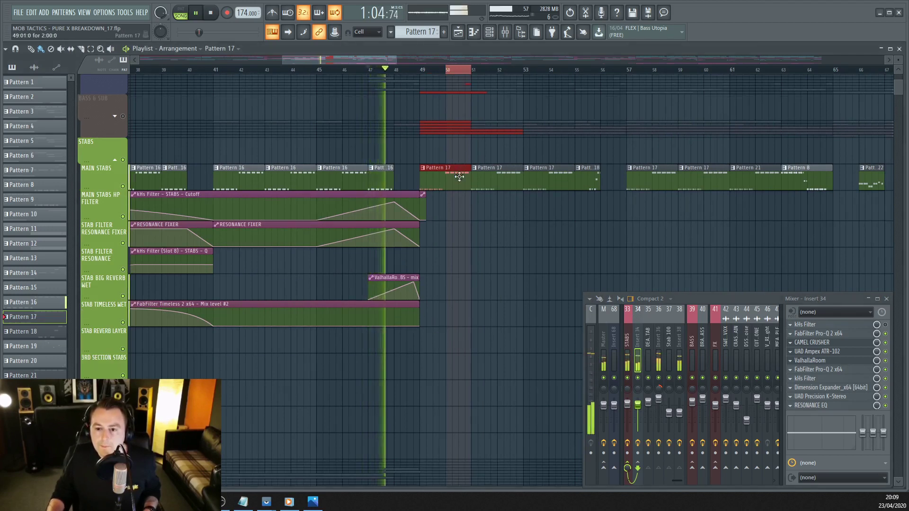
{"action": "key", "text": "space"}
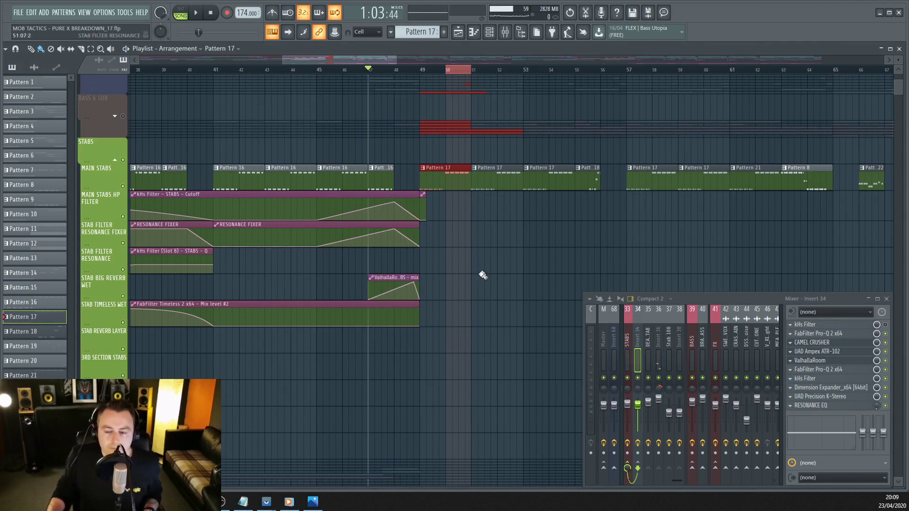
Step: Open the FabFilter Pro-Q 2 in effect slot 6 and the kHs Filter in slot 7 of Insert 34, and examine both
{"action": "scroll", "coordinate": [433, 294], "scroll_direction": "up", "scroll_amount": 2}
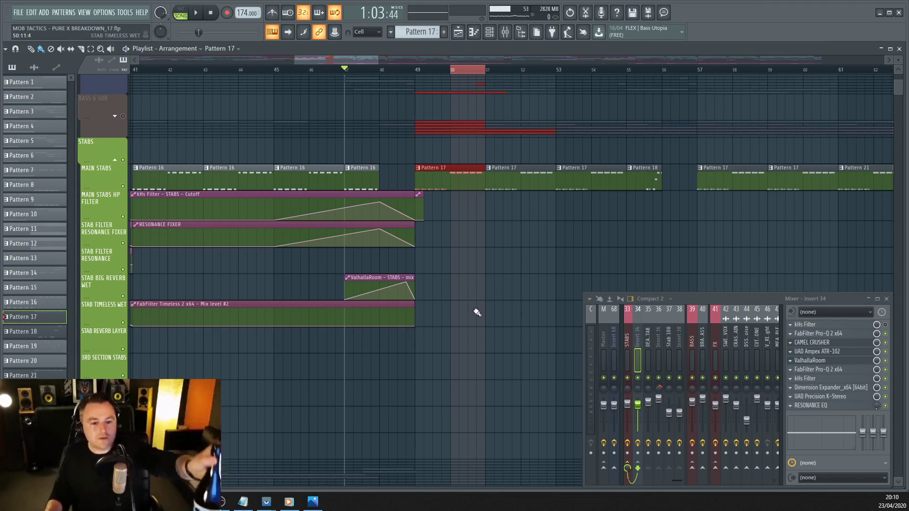
{"action": "left_click", "coordinate": [822, 372]}
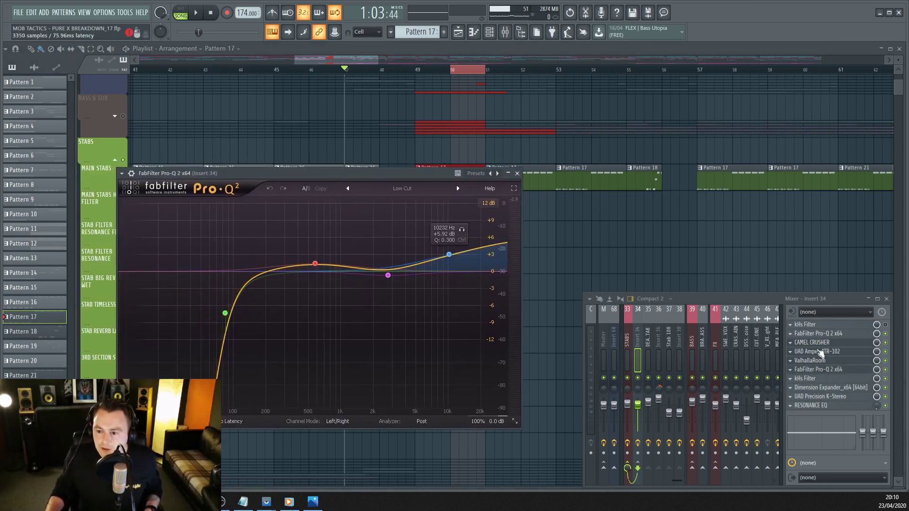
{"action": "left_click", "coordinate": [819, 380]}
{"action": "left_click", "coordinate": [820, 380]}
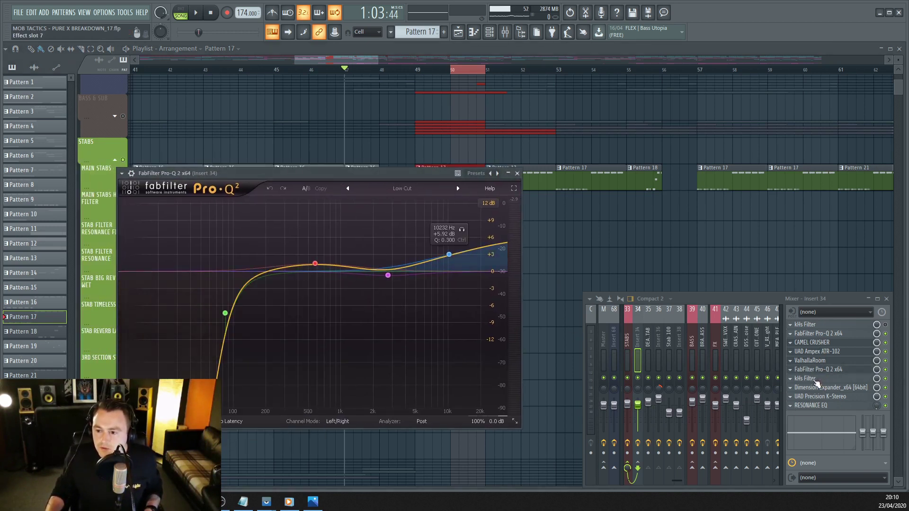
{"action": "left_click", "coordinate": [819, 381]}
{"action": "left_click_drag", "start_coordinate": [252, 285], "coordinate": [287, 283]}
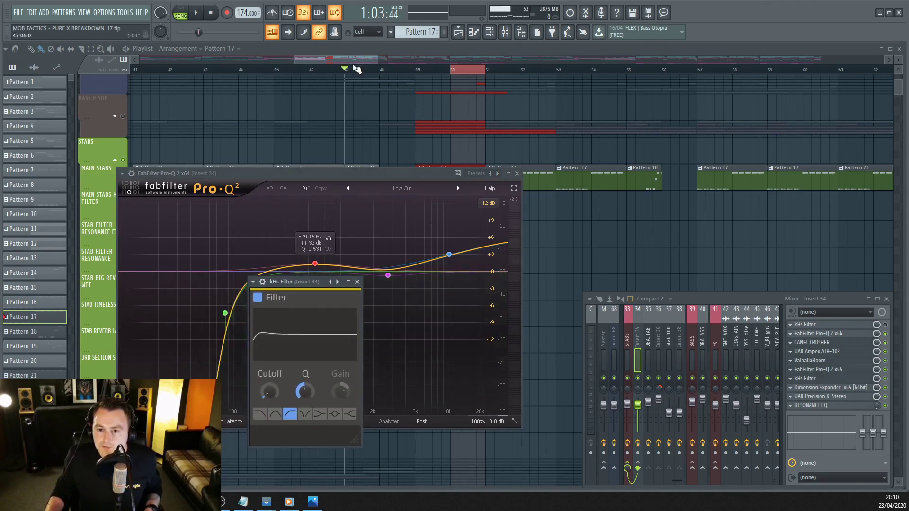
Step: Play the stabs from bar 33 with the kHs Filter open to watch its cutoff automation, then stop and view the automation clips
{"action": "left_click", "coordinate": [309, 83]}
{"action": "scroll", "coordinate": [308, 84], "scroll_direction": "down", "scroll_amount": 5}
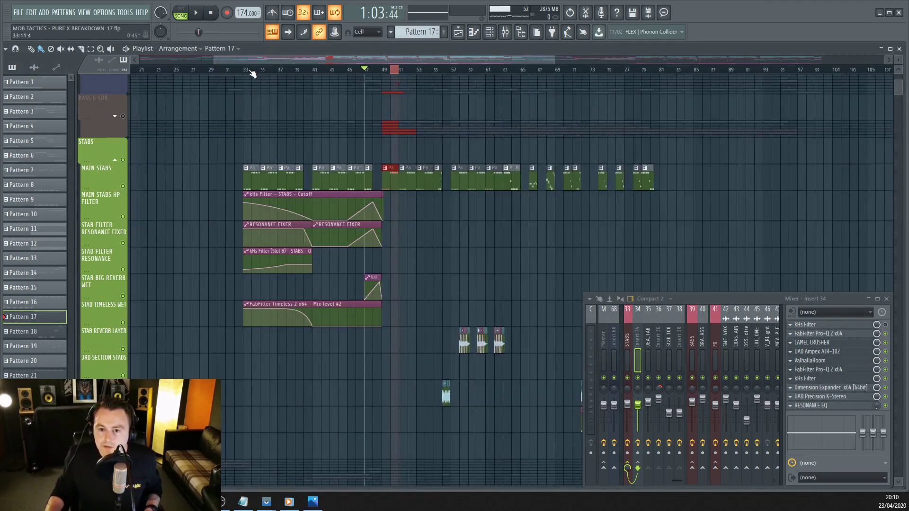
{"action": "left_click", "coordinate": [251, 71]}
{"action": "key", "text": "space"}
{"action": "left_click", "coordinate": [808, 378]}
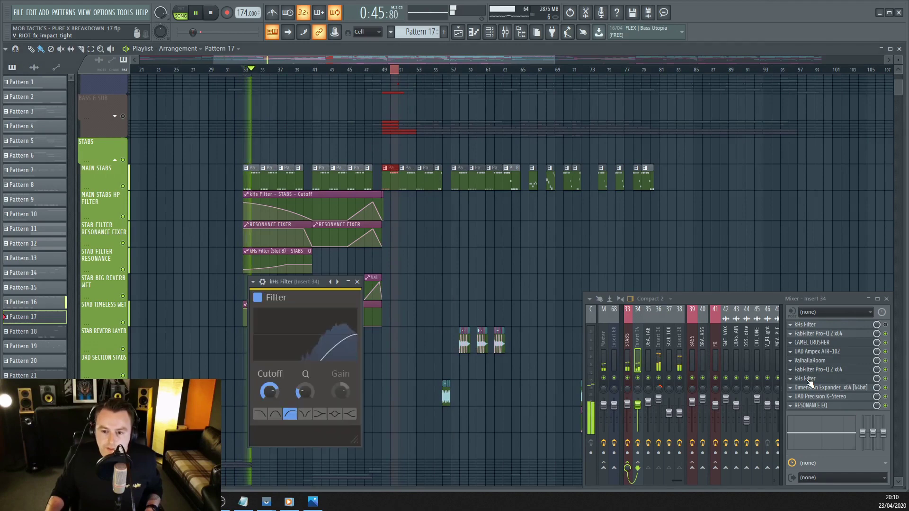
{"action": "scroll", "coordinate": [381, 88], "scroll_direction": "up", "scroll_amount": 1}
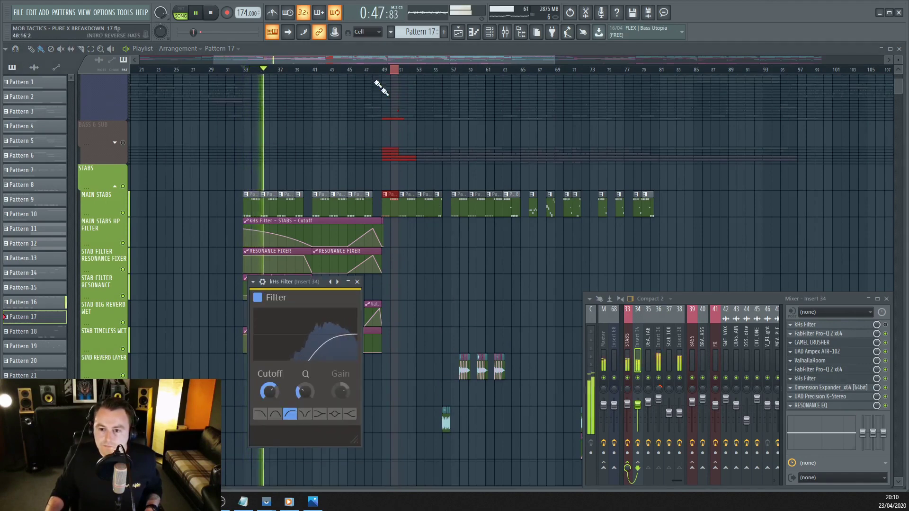
{"action": "left_click", "coordinate": [342, 56]}
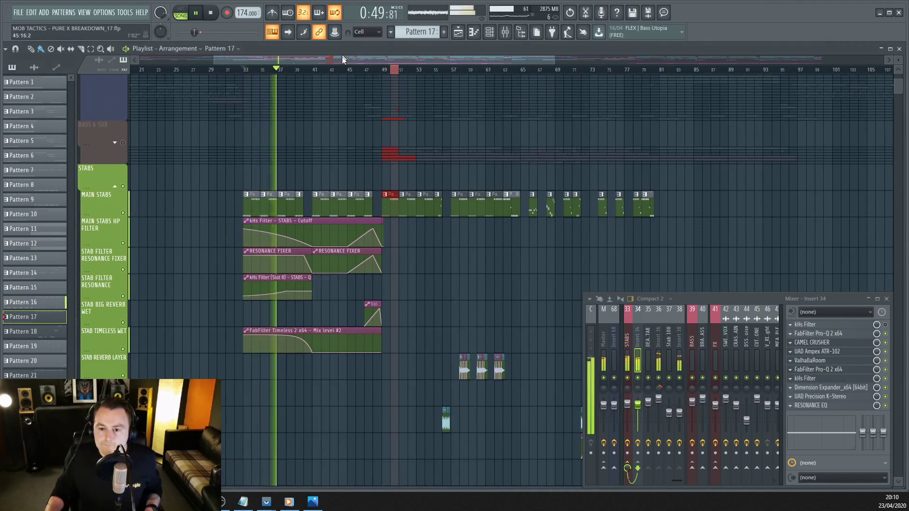
{"action": "key", "text": "space"}
{"action": "scroll", "coordinate": [342, 57], "scroll_direction": "up", "scroll_amount": 3}
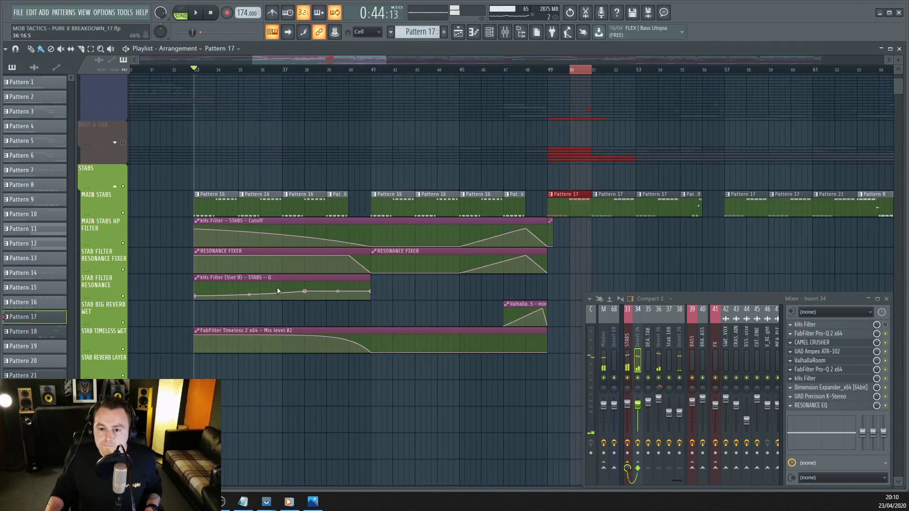
Step: Open the Dimension Expander in effect slot 8 of Insert 34 and examine its dry/wet and size settings
{"action": "left_click", "coordinate": [819, 389]}
{"action": "left_click_drag", "start_coordinate": [529, 239], "coordinate": [365, 266]}
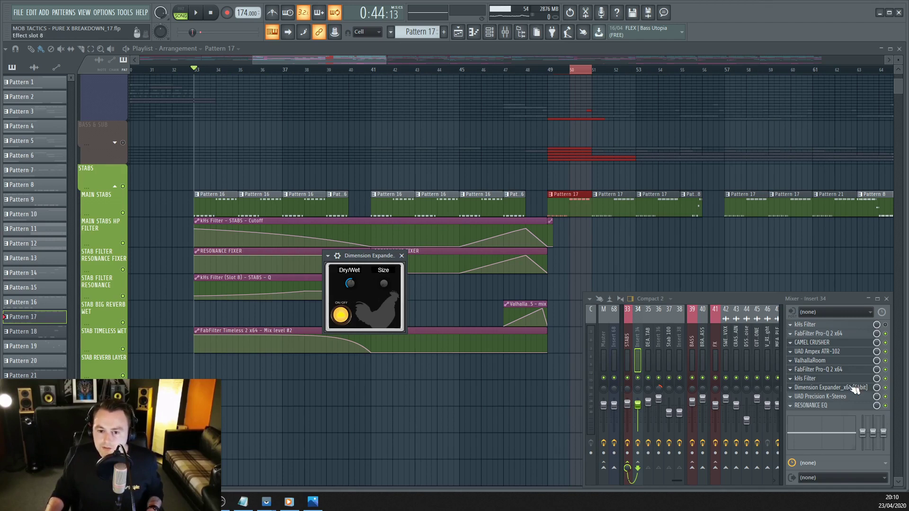
{"action": "left_click_drag", "start_coordinate": [357, 263], "coordinate": [362, 271]}
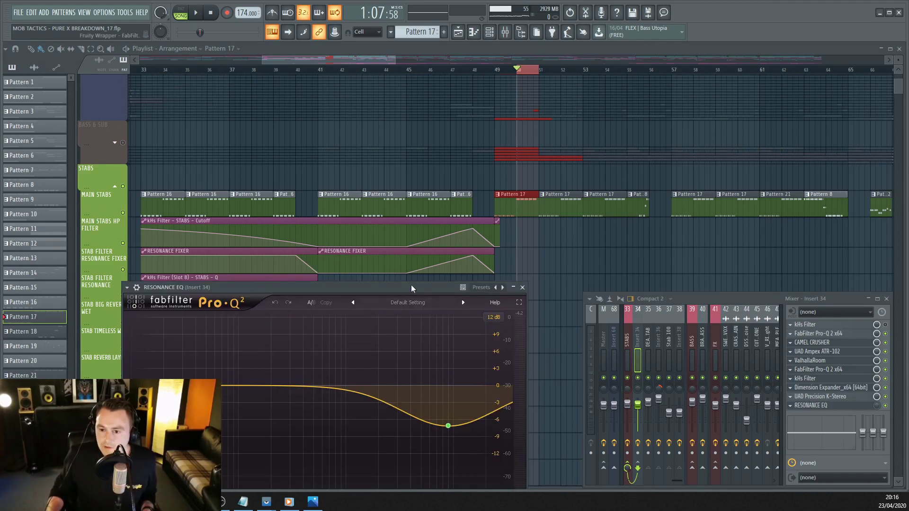
Step: Move the RESONANCE EQ window to inspect its full curve, close it and view the stab automation clips
{"action": "left_click_drag", "start_coordinate": [411, 285], "coordinate": [434, 198]}
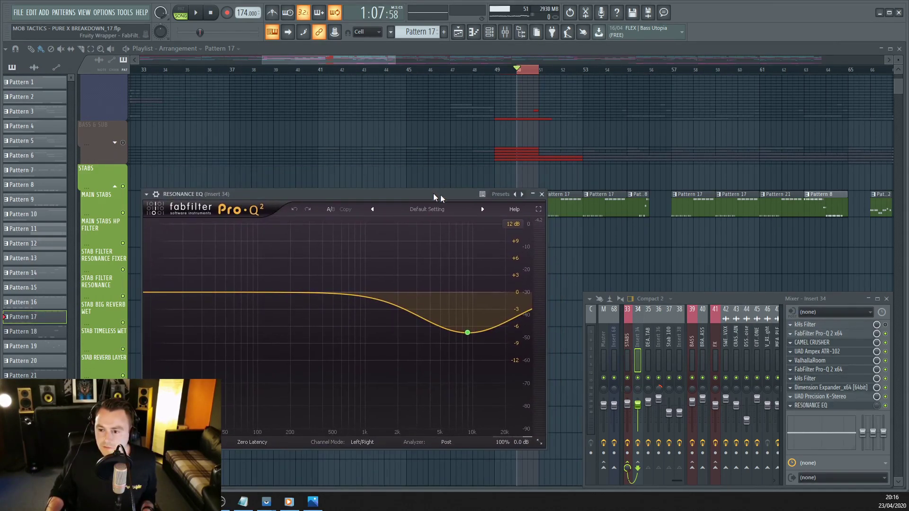
{"action": "left_click", "coordinate": [542, 194]}
{"action": "scroll", "coordinate": [523, 219], "scroll_direction": "down", "scroll_amount": 3}
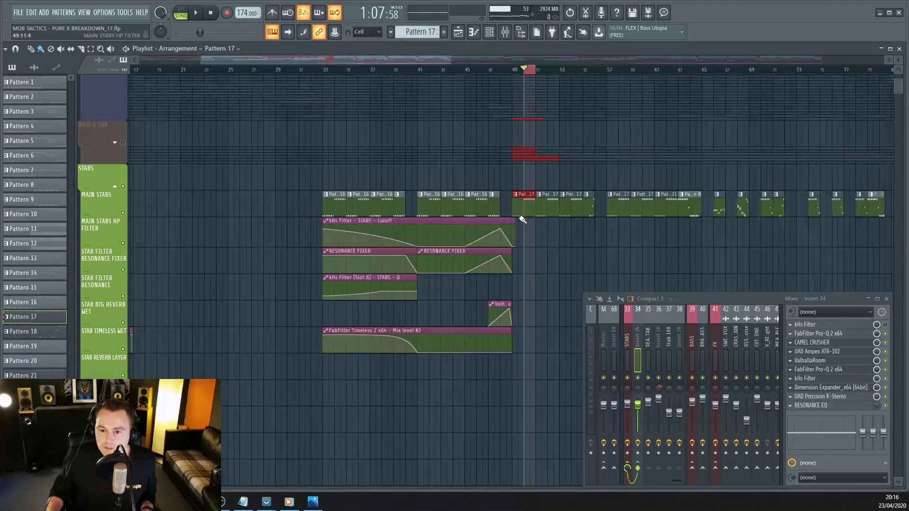
{"action": "scroll", "coordinate": [522, 220], "scroll_direction": "up", "scroll_amount": 1}
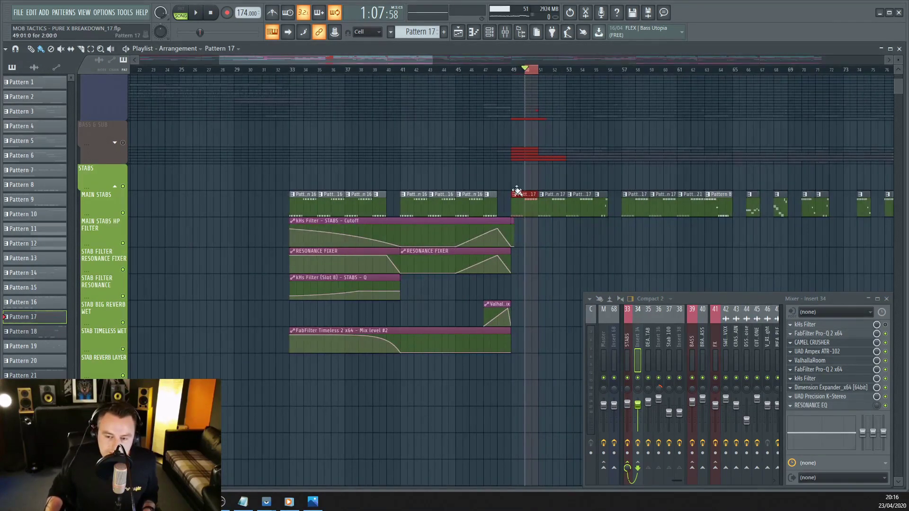
Step: Play from bar 33 with the STAB FILTER RESONANCE FIXER track enlarged, check the RESONANCE EQ during playback, close it and stop
{"action": "left_click", "coordinate": [295, 71]}
{"action": "left_click_drag", "start_coordinate": [303, 61], "coordinate": [314, 59]}
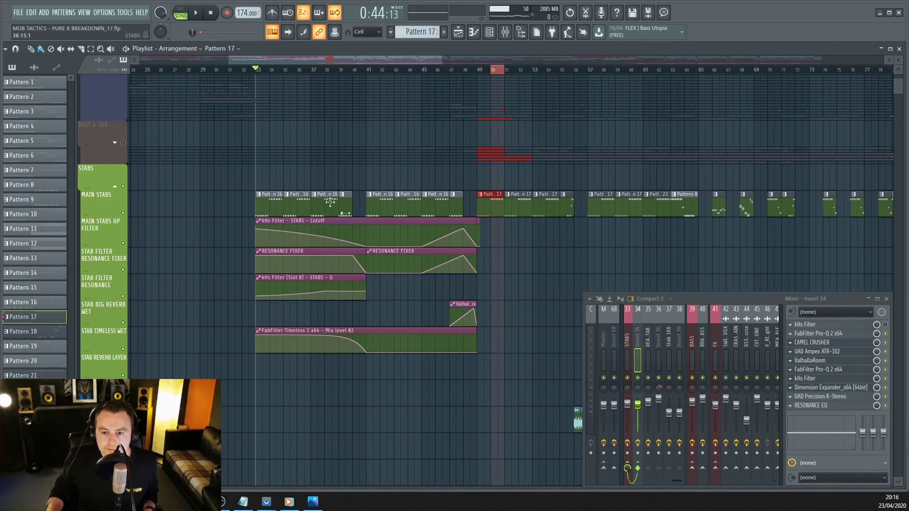
{"action": "scroll", "coordinate": [330, 202], "scroll_direction": "up", "scroll_amount": 1}
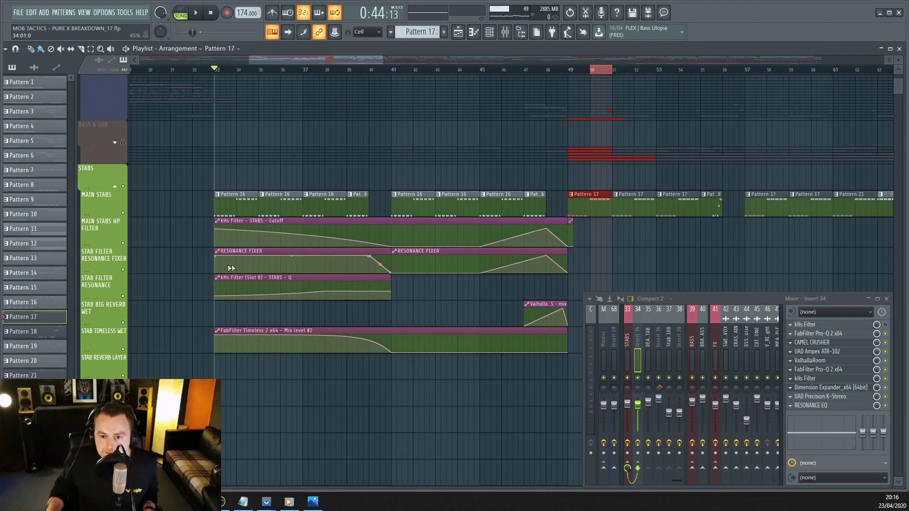
{"action": "left_click_drag", "start_coordinate": [231, 269], "coordinate": [392, 402]}
{"action": "key", "text": "space"}
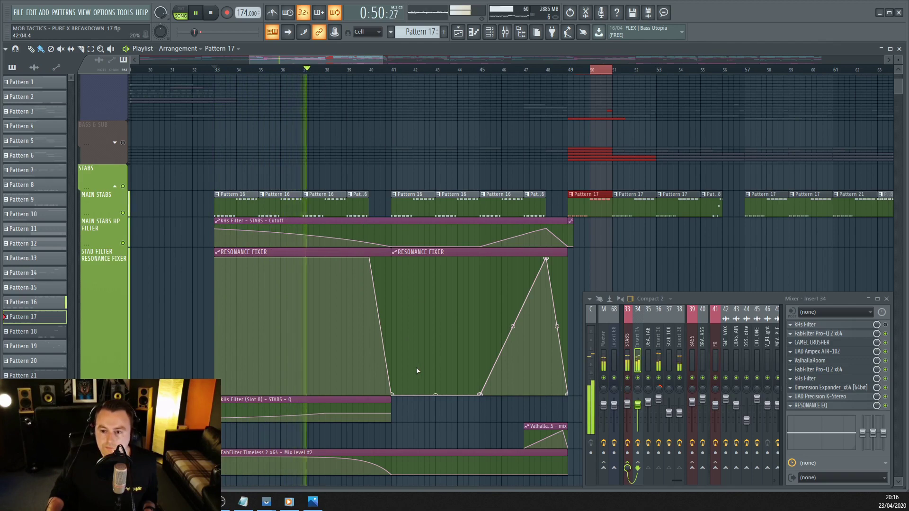
{"action": "left_click", "coordinate": [811, 406]}
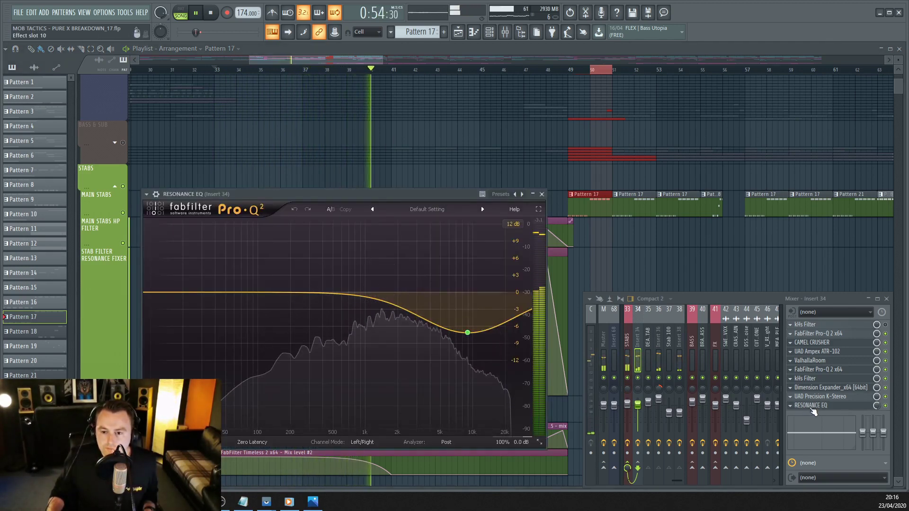
{"action": "left_click", "coordinate": [811, 405]}
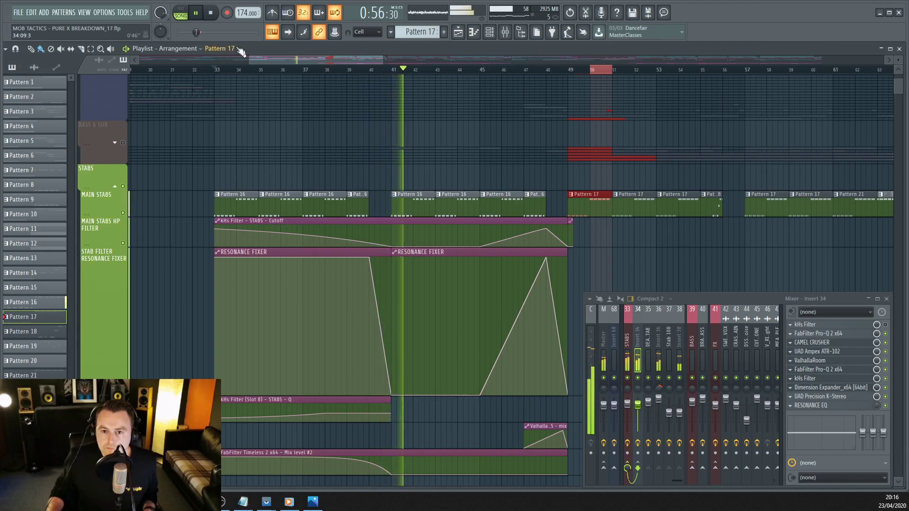
{"action": "key", "text": "space"}
Step: Restore the resonance fixer track's height and look over the remaining stab automation, reverb layer and reverse stab tracks
{"action": "scroll", "coordinate": [277, 301], "scroll_direction": "down", "scroll_amount": 5}
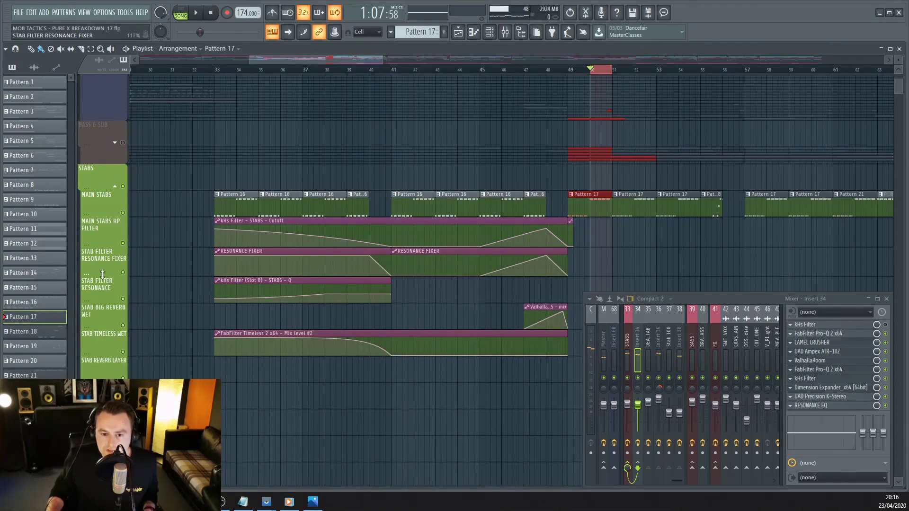
{"action": "scroll", "coordinate": [278, 301], "scroll_direction": "down", "scroll_amount": 3}
{"action": "scroll", "coordinate": [278, 302], "scroll_direction": "down", "scroll_amount": 1}
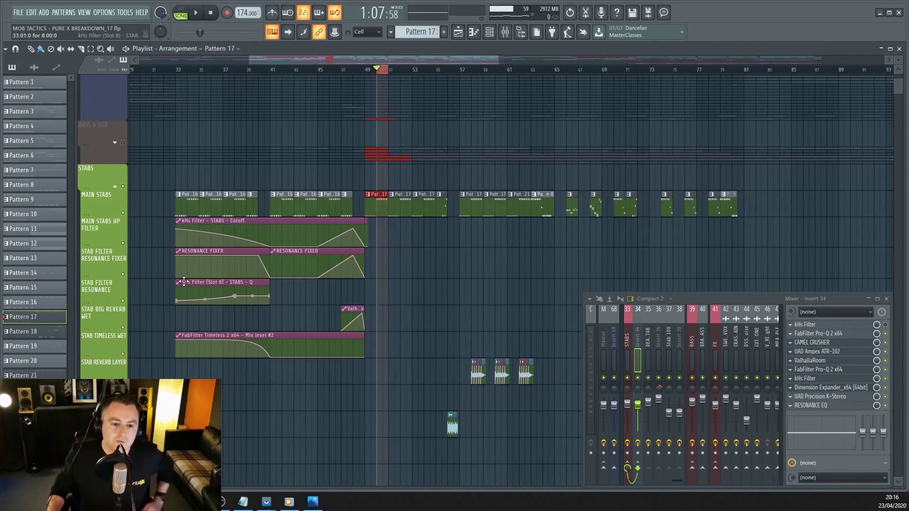
{"action": "scroll", "coordinate": [327, 237], "scroll_direction": "up", "scroll_amount": 1}
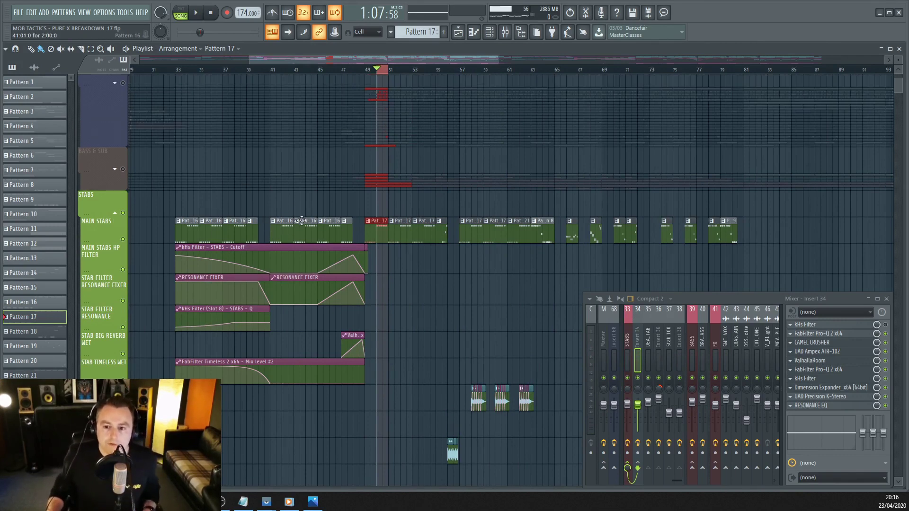
{"action": "scroll", "coordinate": [379, 315], "scroll_direction": "down", "scroll_amount": 2}
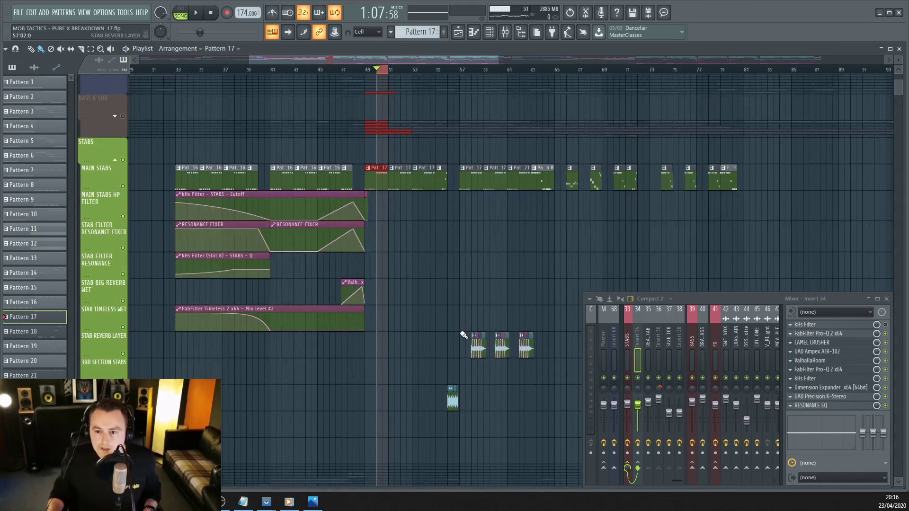
{"action": "scroll", "coordinate": [459, 335], "scroll_direction": "down", "scroll_amount": 3}
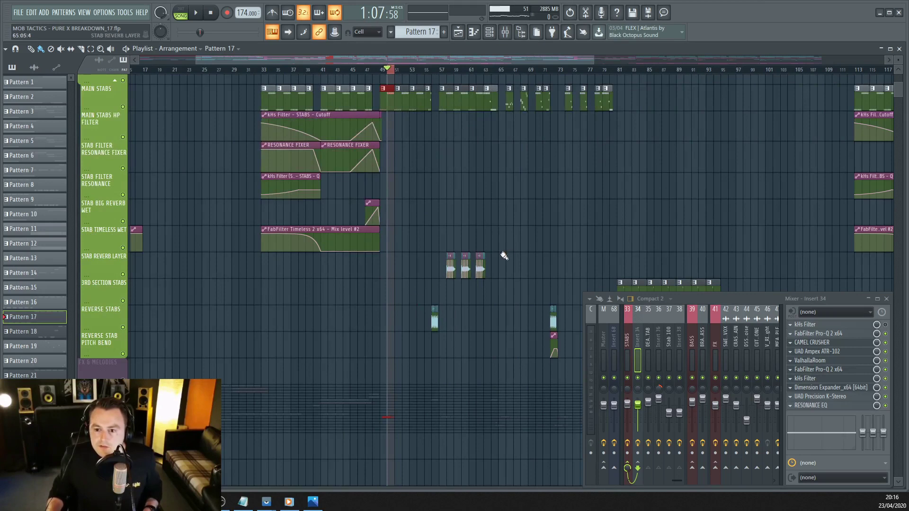
Step: Play the REVERSE STABS clip from bar 56, then stop
{"action": "scroll", "coordinate": [504, 255], "scroll_direction": "up", "scroll_amount": 6}
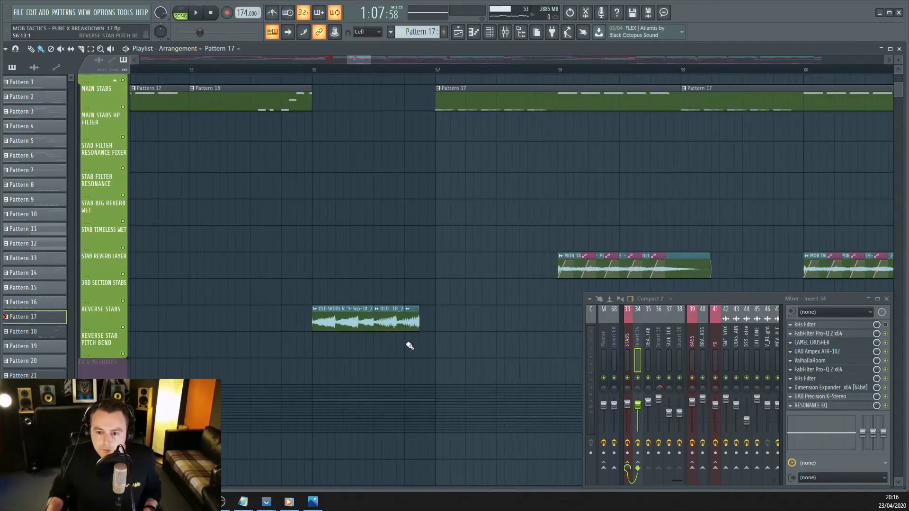
{"action": "left_click", "coordinate": [315, 72]}
{"action": "key", "text": "space"}
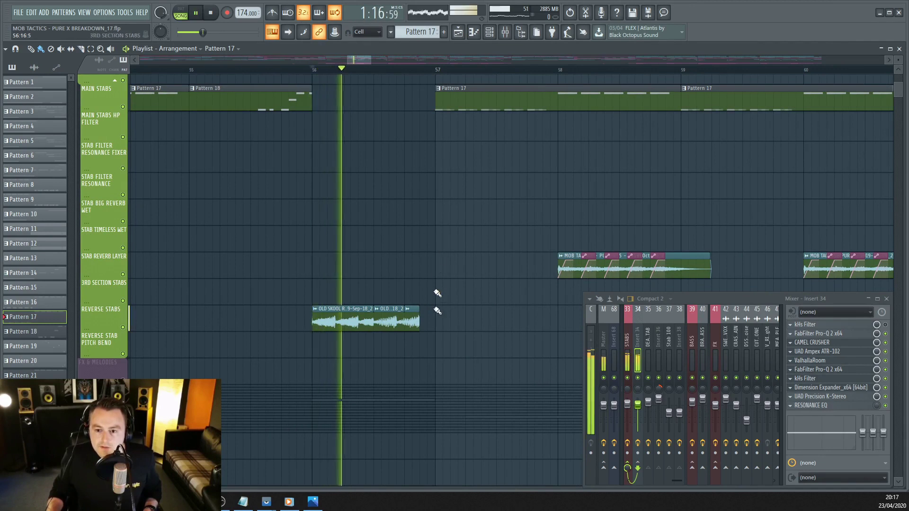
{"action": "key", "text": "space"}
Step: Open the first reverse stab clip's sample settings, audition it with Reverse off, and turn Reverse back on
{"action": "left_click", "coordinate": [347, 320]}
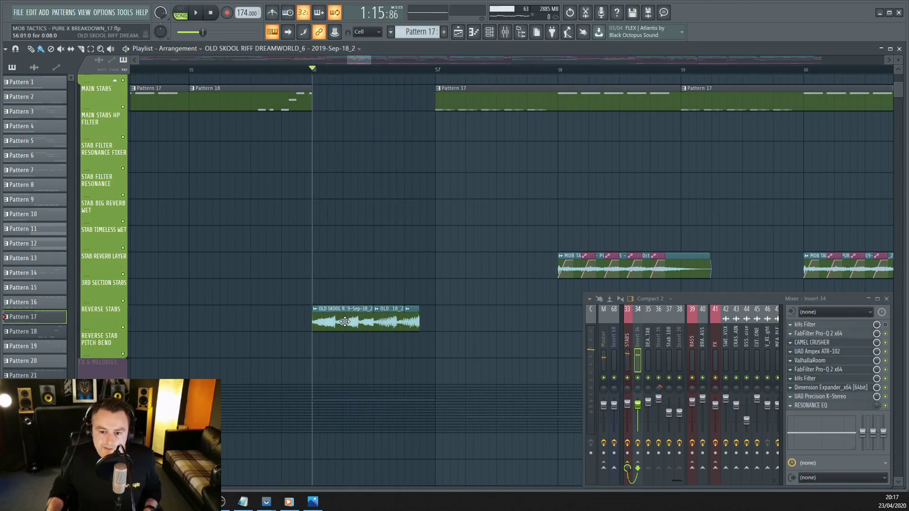
{"action": "double_click", "coordinate": [347, 320]}
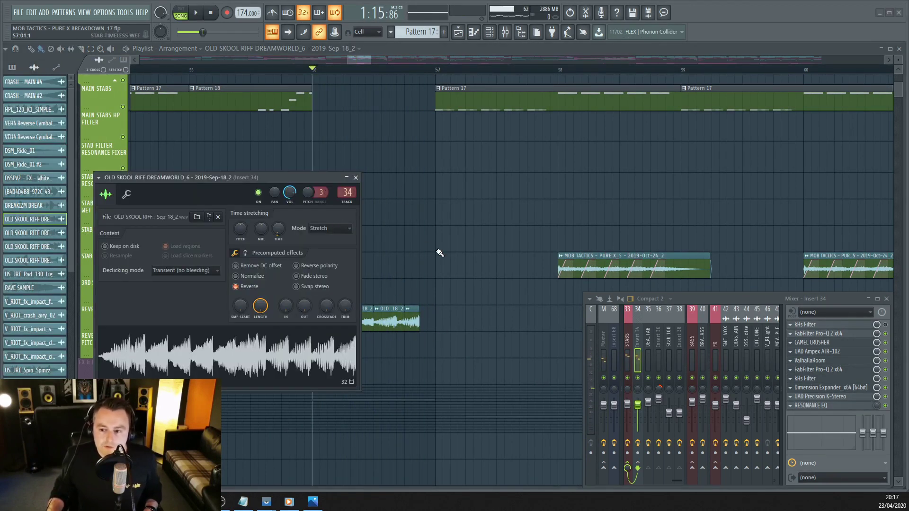
{"action": "left_click", "coordinate": [236, 286]}
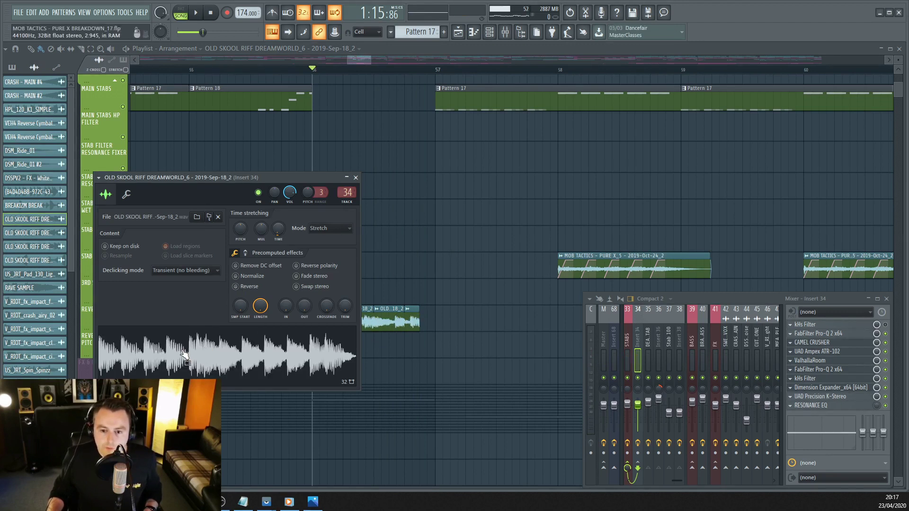
{"action": "left_click", "coordinate": [207, 362]}
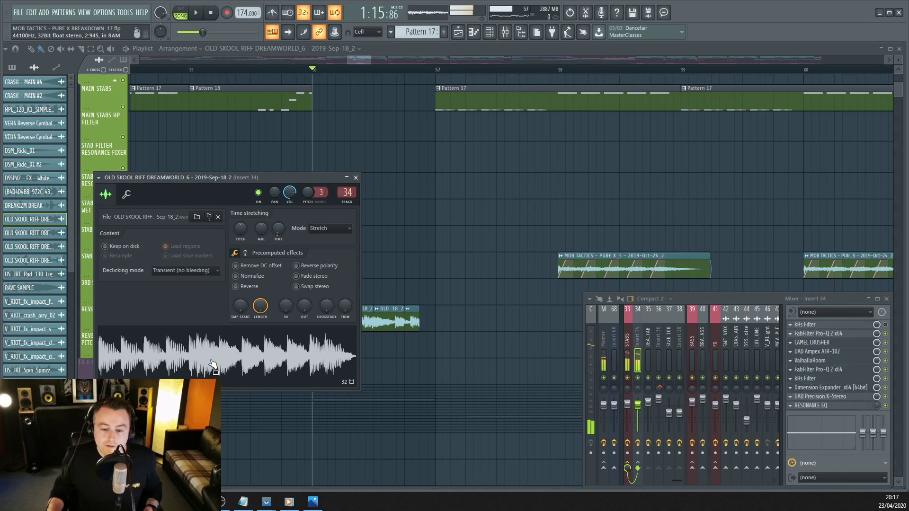
{"action": "left_click", "coordinate": [241, 287]}
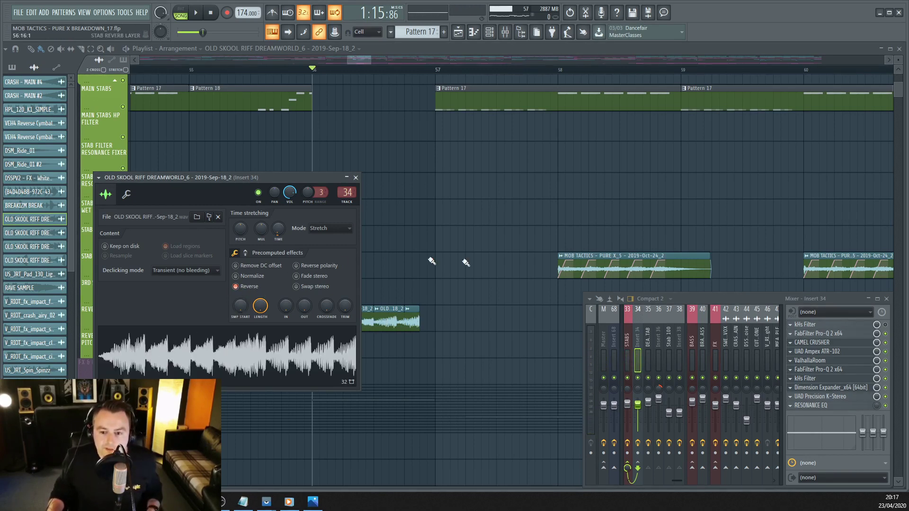
Step: Solo the topmost playlist track, unmute its PURE X FIRST DRAFT 6HRS clip, play it from bar 49 and stop
{"action": "scroll", "coordinate": [442, 258], "scroll_direction": "down", "scroll_amount": 5, "text": "ctrl"}
{"action": "scroll", "coordinate": [443, 257], "scroll_direction": "up", "scroll_amount": 3}
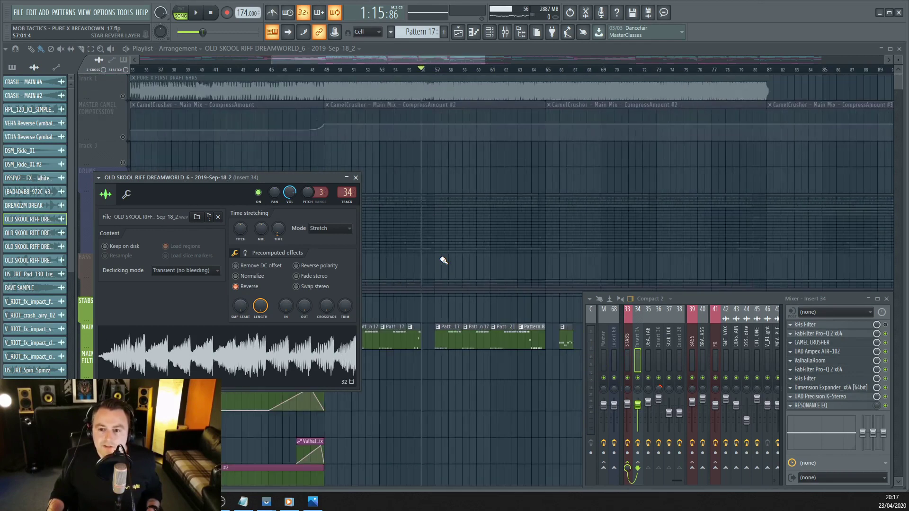
{"action": "left_click", "coordinate": [124, 97]}
{"action": "left_click", "coordinate": [61, 49]}
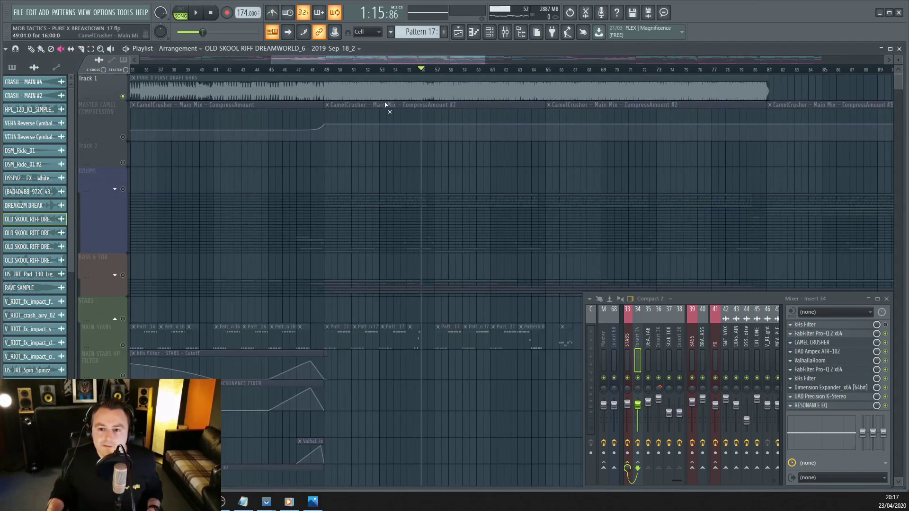
{"action": "left_click", "coordinate": [386, 92]}
{"action": "scroll", "coordinate": [327, 71], "scroll_direction": "up", "scroll_amount": 1}
{"action": "left_click", "coordinate": [326, 70]}
{"action": "key", "text": "space"}
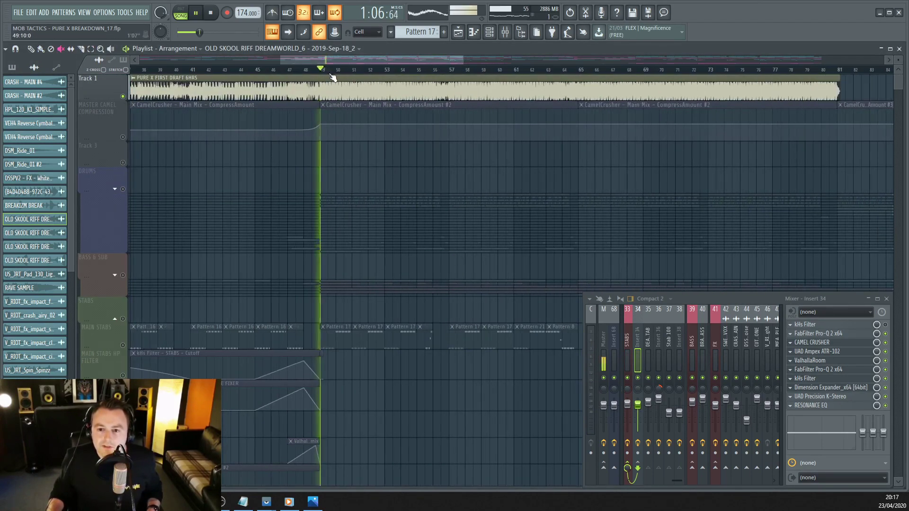
{"action": "key", "text": "space"}
Step: Unsolo the first draft track, mute its clip again and return to the Paint tool at the reverse stab clips
{"action": "right_click", "coordinate": [123, 98]}
{"action": "left_click", "coordinate": [366, 86]}
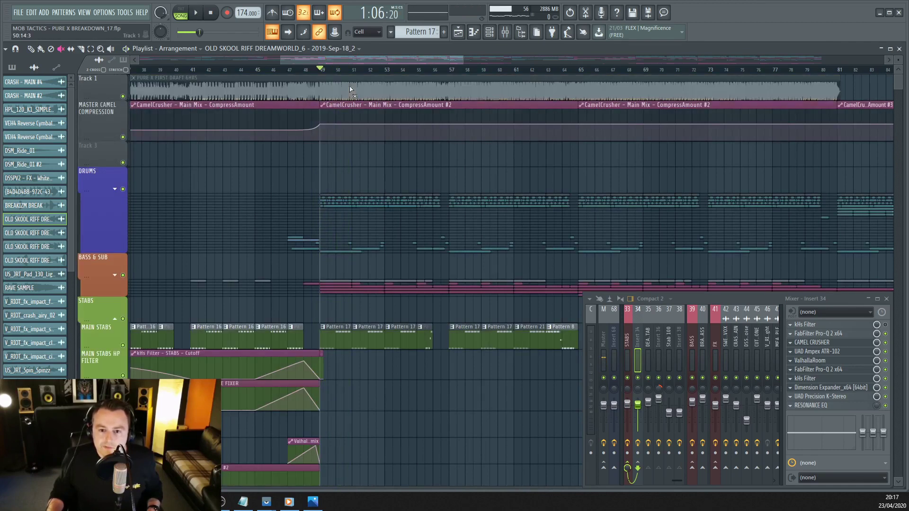
{"action": "scroll", "coordinate": [374, 179], "scroll_direction": "down", "scroll_amount": 6}
{"action": "scroll", "coordinate": [469, 237], "scroll_direction": "up", "scroll_amount": 3}
{"action": "scroll", "coordinate": [456, 243], "scroll_direction": "up", "scroll_amount": 2}
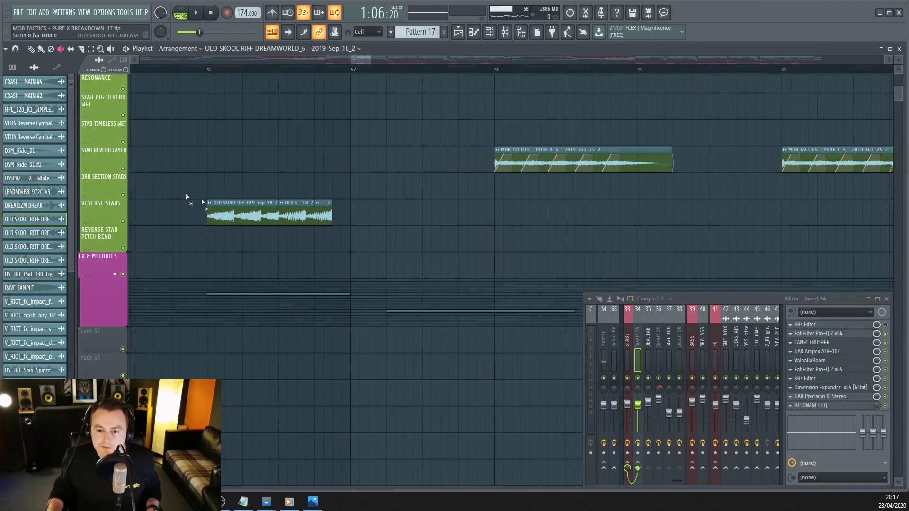
{"action": "left_click", "coordinate": [41, 49]}
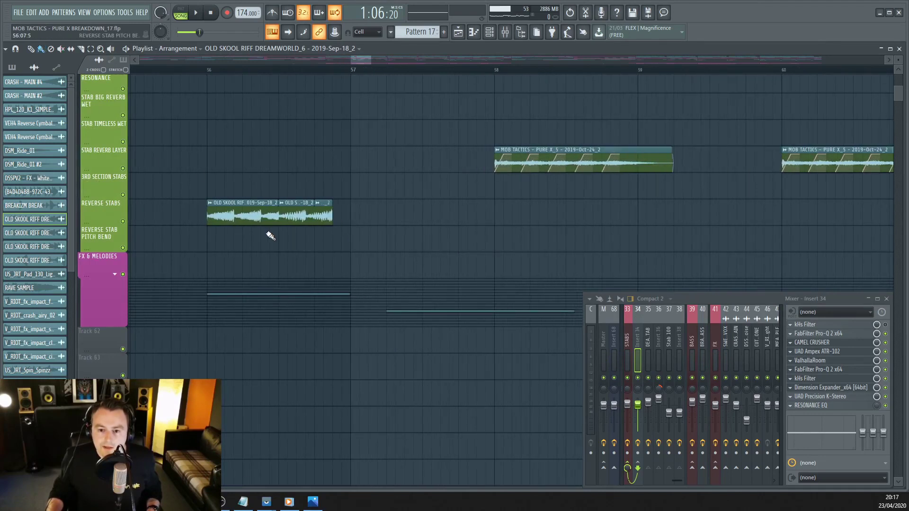
Step: Open the first reverse stab clip's sample, audition the reversed audio and close its settings
{"action": "double_click", "coordinate": [241, 212]}
{"action": "left_click", "coordinate": [244, 354]}
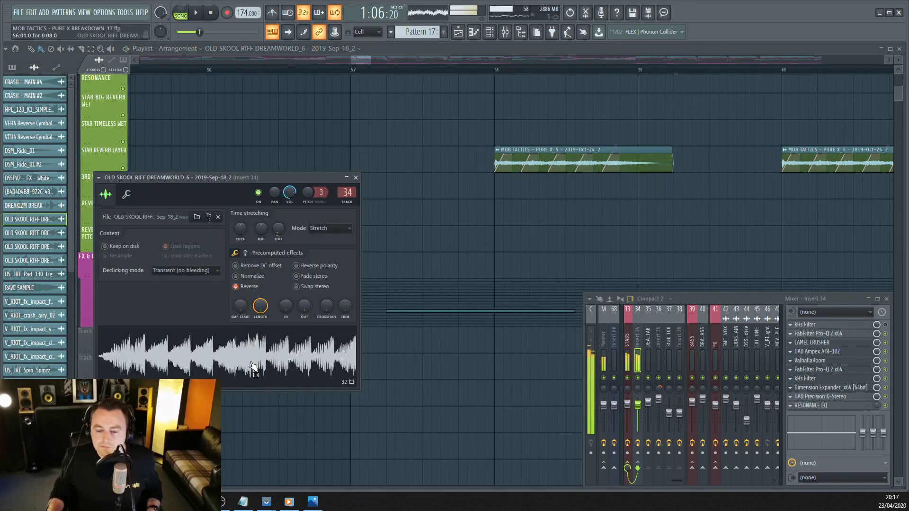
{"action": "key", "text": "Escape"}
Step: Play the reverse stabs from bar 56 together with the FX & MELODIES group, then stop
{"action": "scroll", "coordinate": [244, 233], "scroll_direction": "up", "scroll_amount": 3}
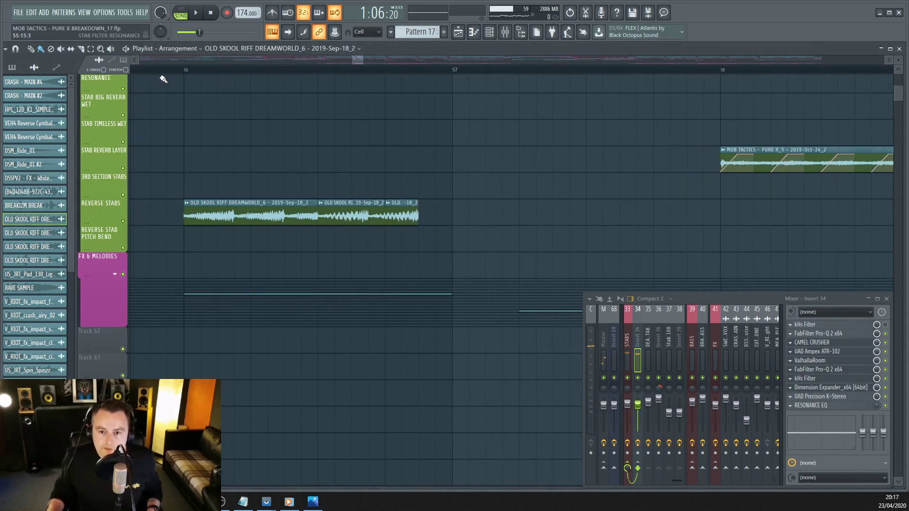
{"action": "left_click", "coordinate": [186, 70]}
{"action": "key", "text": "space"}
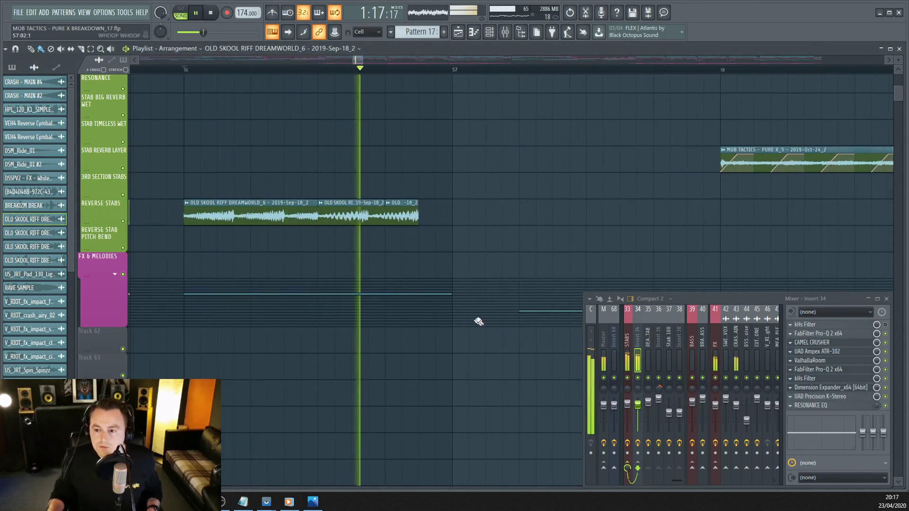
{"action": "key", "text": "space"}
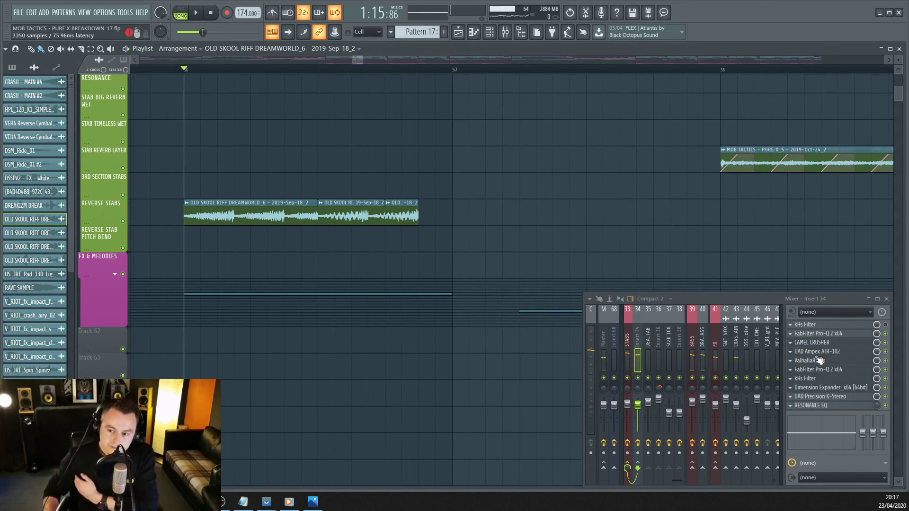
Step: Solo the STAB REVERB LAYER track and play its clips from bar 58
{"action": "scroll", "coordinate": [330, 201], "scroll_direction": "down", "scroll_amount": 5}
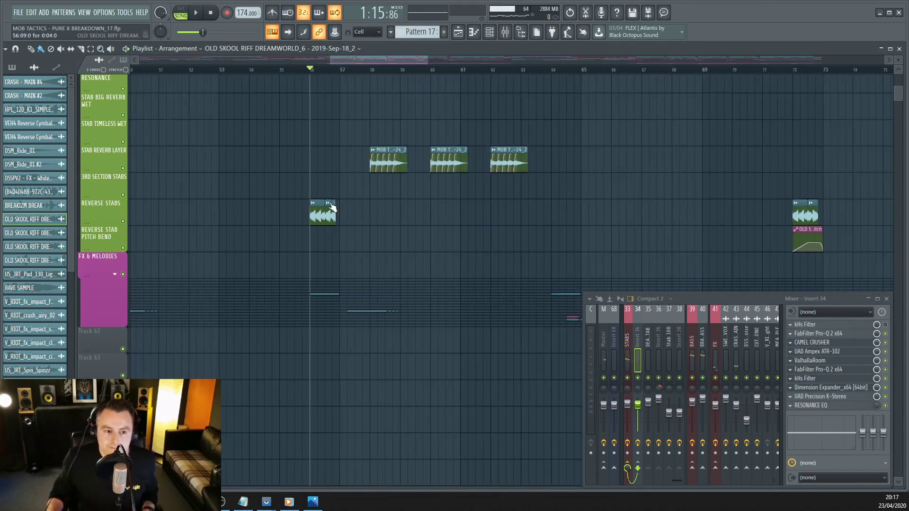
{"action": "scroll", "coordinate": [378, 290], "scroll_direction": "up", "scroll_amount": 2}
{"action": "scroll", "coordinate": [372, 291], "scroll_direction": "up", "scroll_amount": 3}
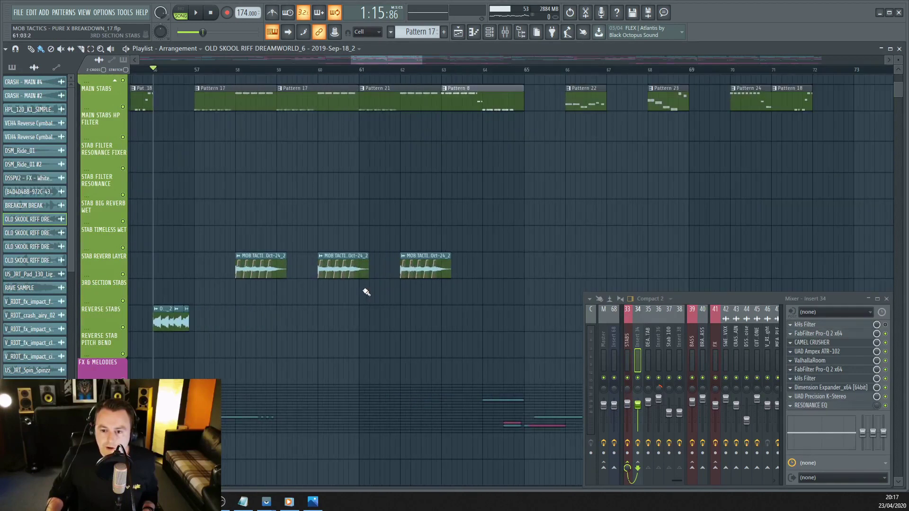
{"action": "right_click", "coordinate": [123, 275]}
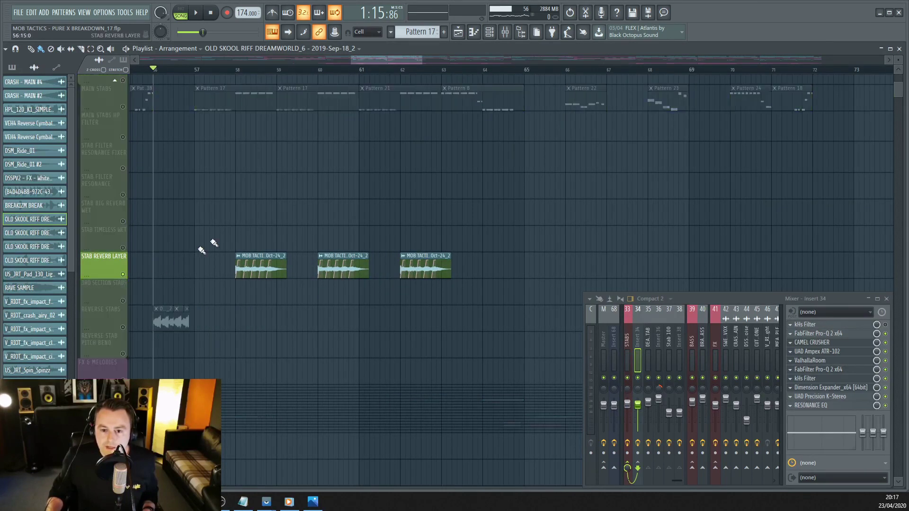
{"action": "left_click", "coordinate": [236, 70]}
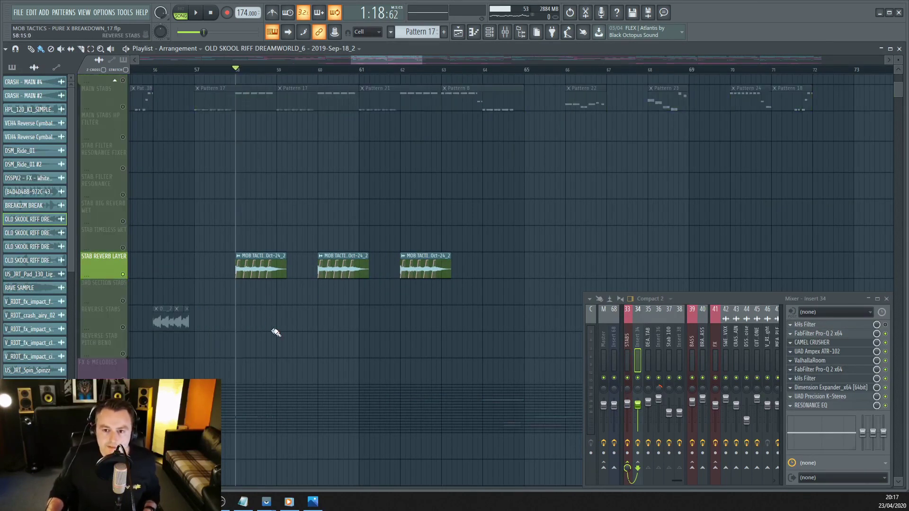
{"action": "key", "text": "space"}
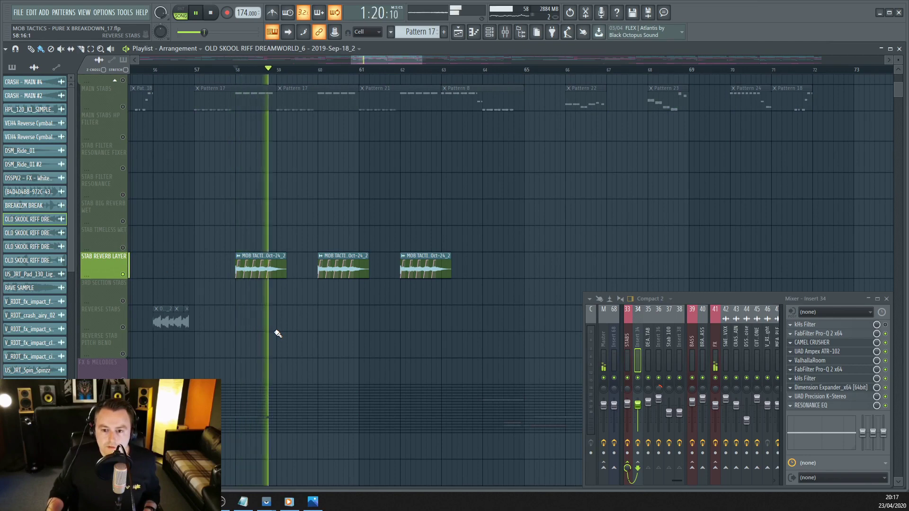
Step: Stop playback, open the first STAB REVERB LAYER clip's sample to view its waveform, and close its settings
{"action": "key", "text": "space"}
{"action": "double_click", "coordinate": [282, 273]}
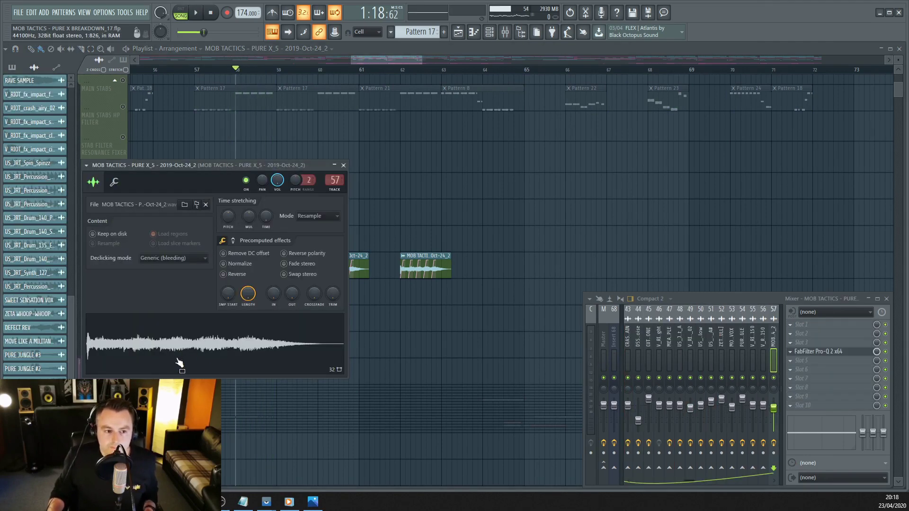
{"action": "key", "text": "Escape"}
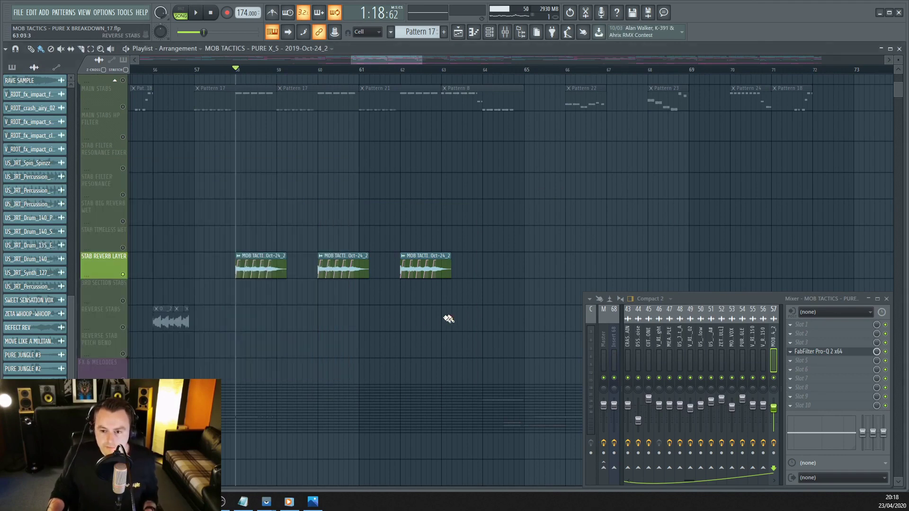
Step: Play the reverse stabs with their pitch bend from bar 72 and inspect the first clip's reversed sample settings
{"action": "left_click", "coordinate": [341, 71]}
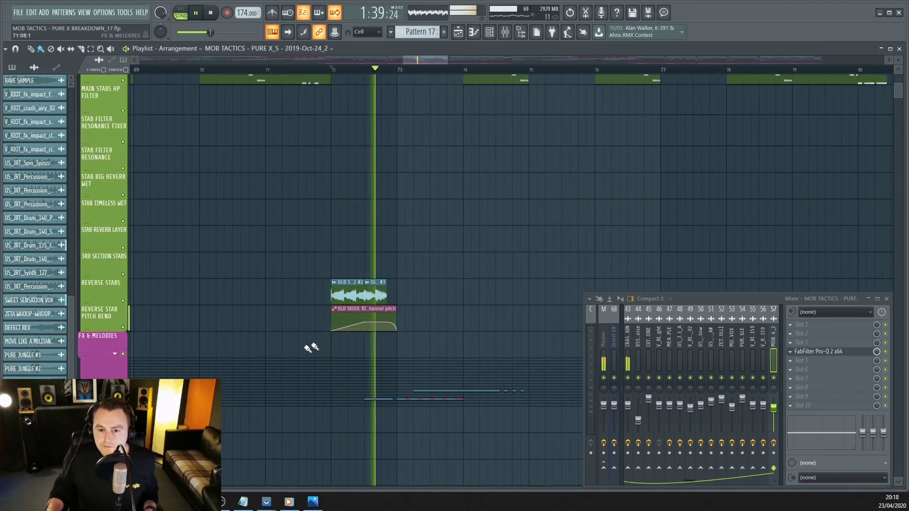
{"action": "key", "text": "space"}
{"action": "left_click", "coordinate": [359, 294]}
{"action": "double_click", "coordinate": [358, 294]}
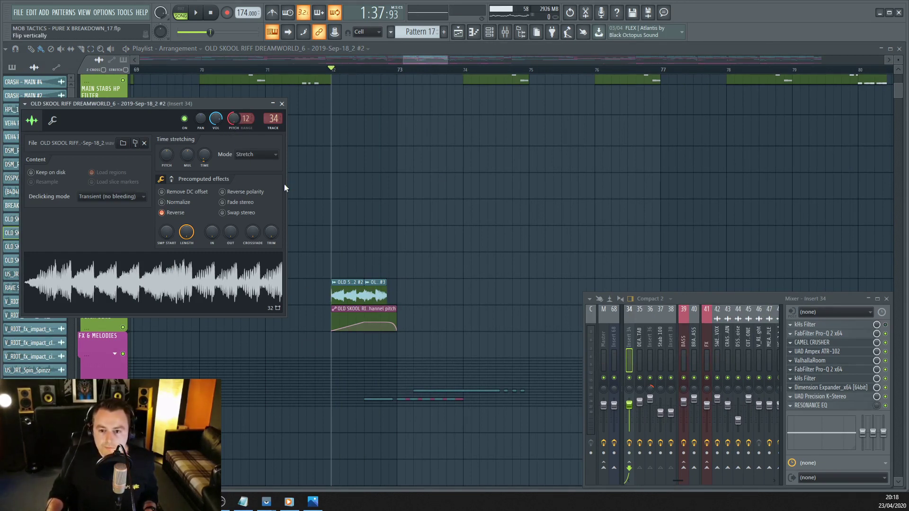
{"action": "left_click_drag", "start_coordinate": [192, 105], "coordinate": [226, 230]}
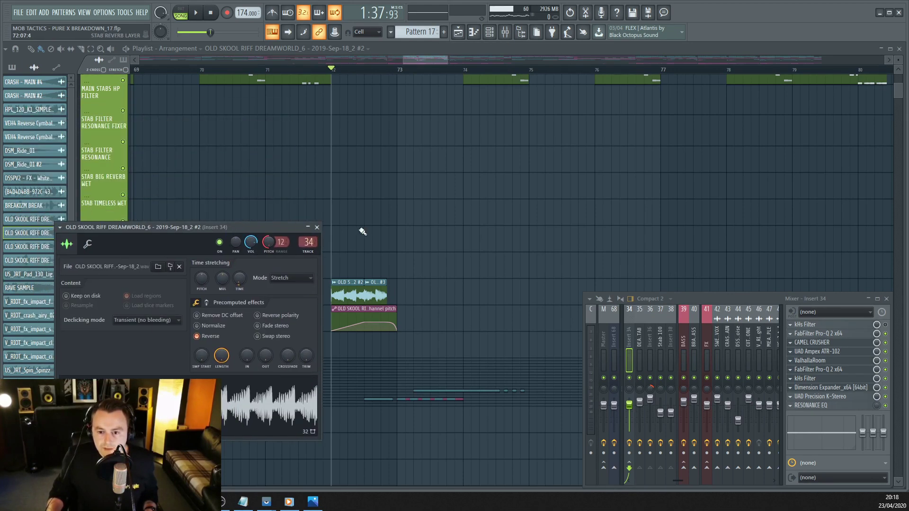
{"action": "key", "text": "space"}
{"action": "key", "text": "space"}
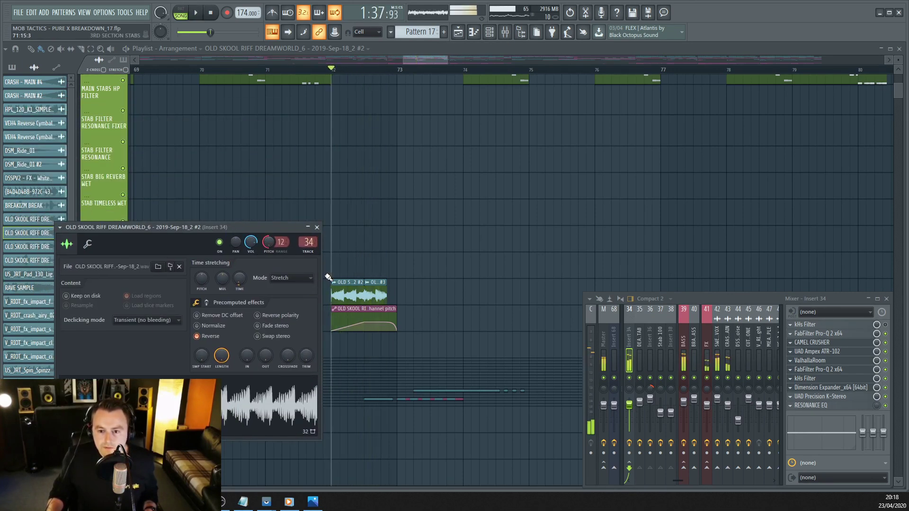
Step: Play the arrangement from the start of the 3RD SECTION STABS clips at bar 81, then stop
{"action": "left_click_drag", "start_coordinate": [423, 59], "coordinate": [424, 61]}
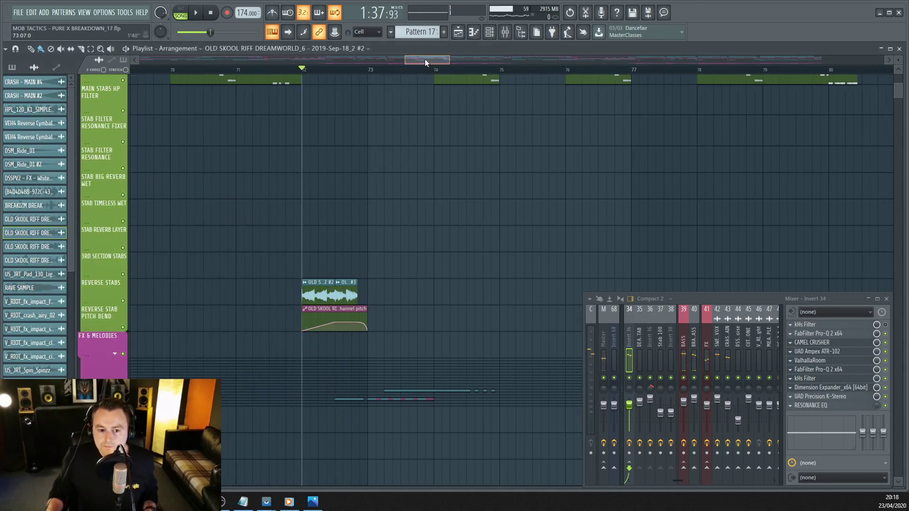
{"action": "scroll", "coordinate": [425, 58], "scroll_direction": "down", "scroll_amount": 4}
{"action": "left_click", "coordinate": [280, 69]}
{"action": "key", "text": "space"}
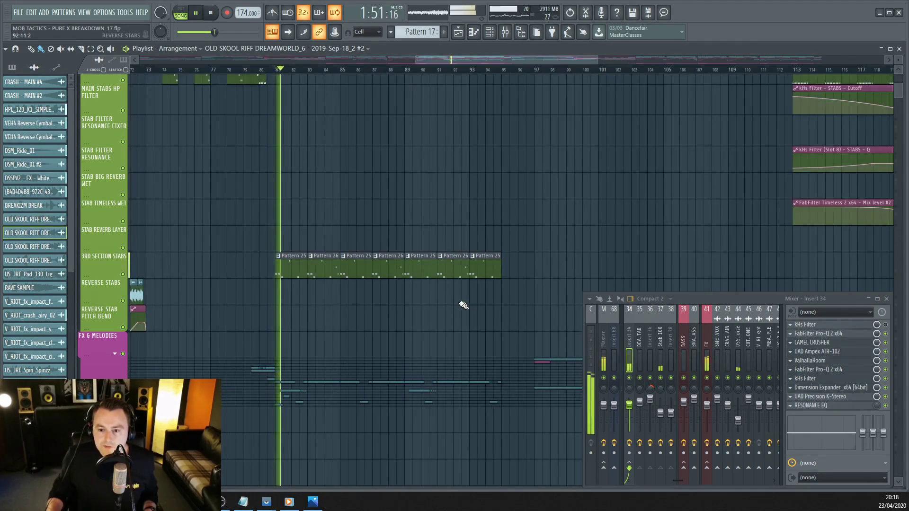
{"action": "scroll", "coordinate": [427, 306], "scroll_direction": "up", "scroll_amount": 2}
{"action": "scroll", "coordinate": [690, 374], "scroll_direction": "up", "scroll_amount": 3}
{"action": "key", "text": "space"}
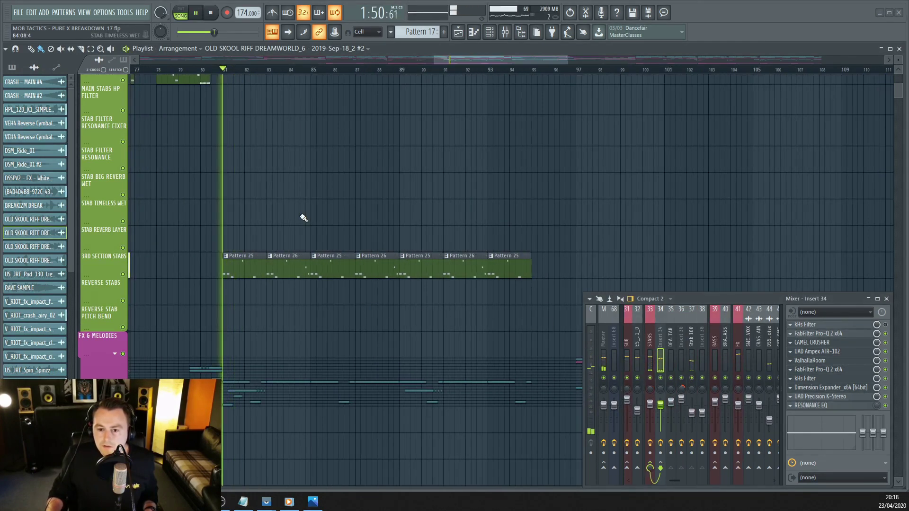
Step: Open the first Pattern 25 clip's notes and the Stab 36 channel's sampler, then audition its sample
{"action": "double_click", "coordinate": [255, 276]}
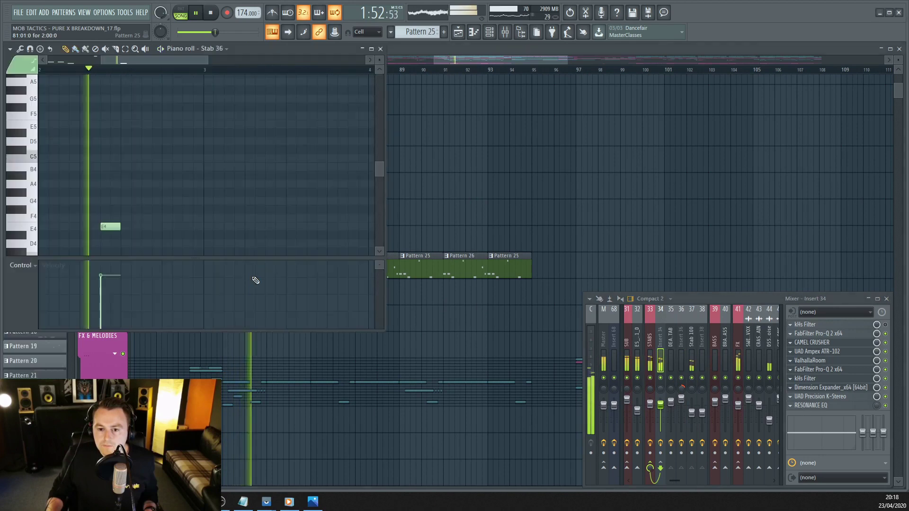
{"action": "left_click", "coordinate": [475, 36]}
{"action": "key", "text": "F6"}
{"action": "key", "text": "space"}
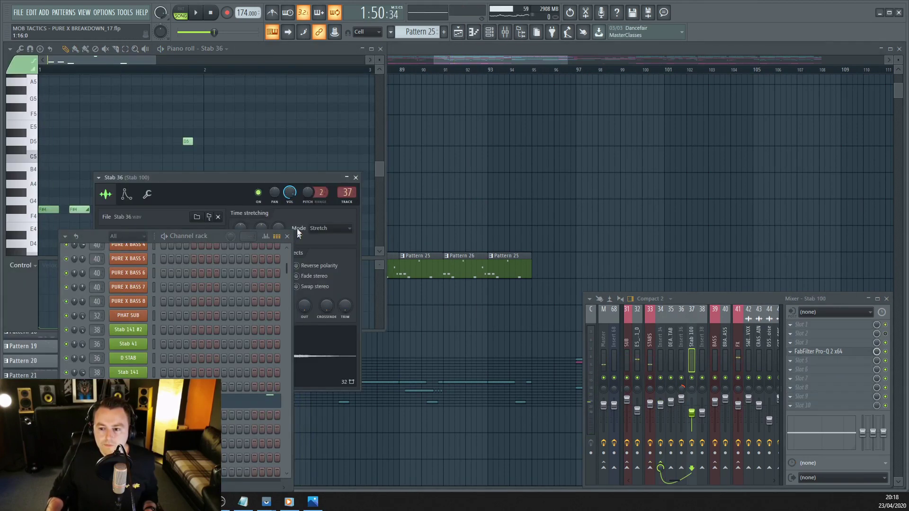
{"action": "left_click_drag", "start_coordinate": [264, 177], "coordinate": [480, 109]}
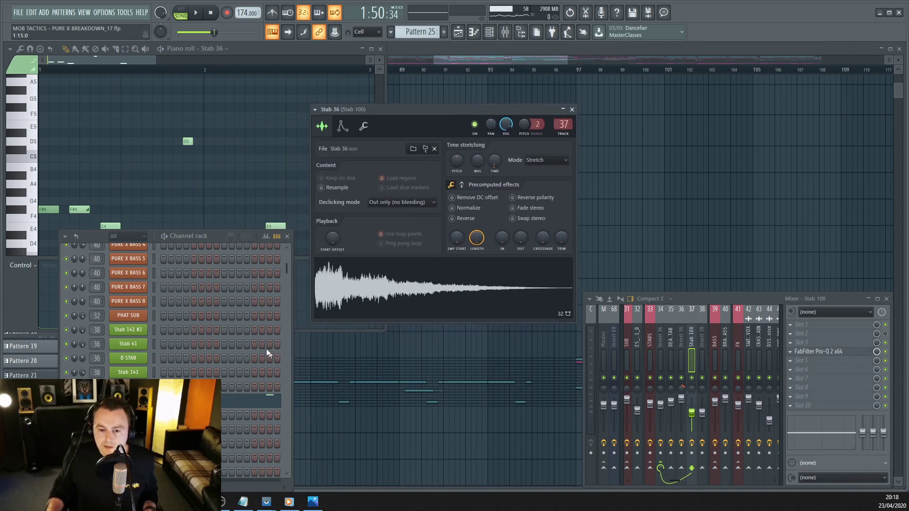
{"action": "left_click", "coordinate": [376, 295]}
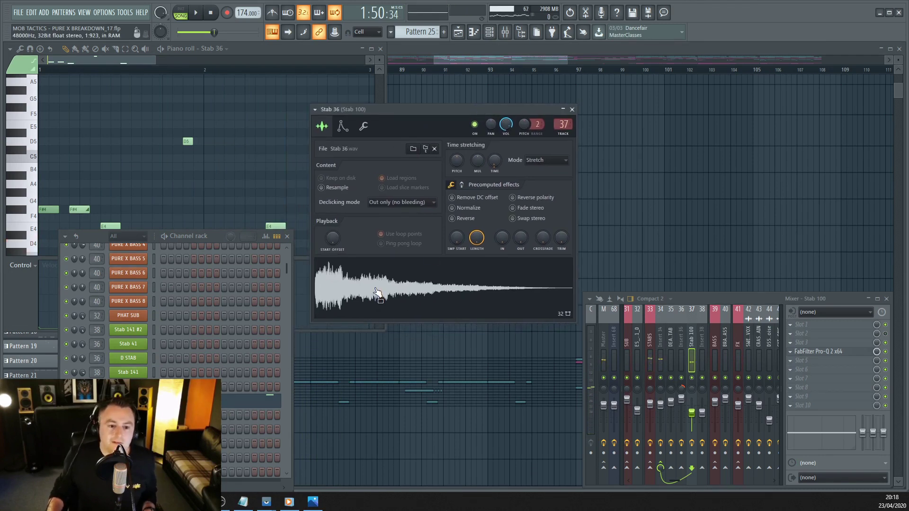
Step: Open FabFilter Pro-Q 2 on the Stab 100 insert and view the Stab 36 channel's options in the channel rack
{"action": "left_click", "coordinate": [842, 355]}
{"action": "right_click", "coordinate": [147, 351]}
{"action": "left_click", "coordinate": [215, 241]}
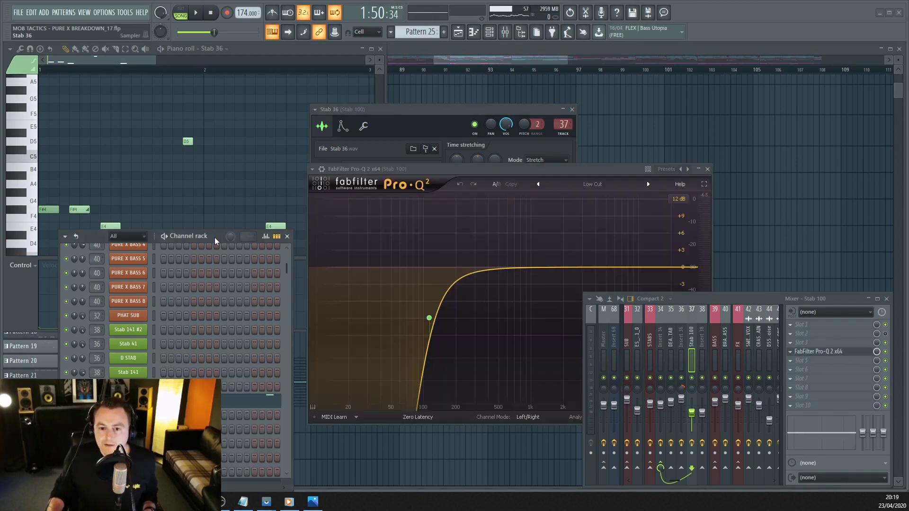
{"action": "key", "text": "F5"}
{"action": "scroll", "coordinate": [153, 364], "scroll_direction": "down", "scroll_amount": 3}
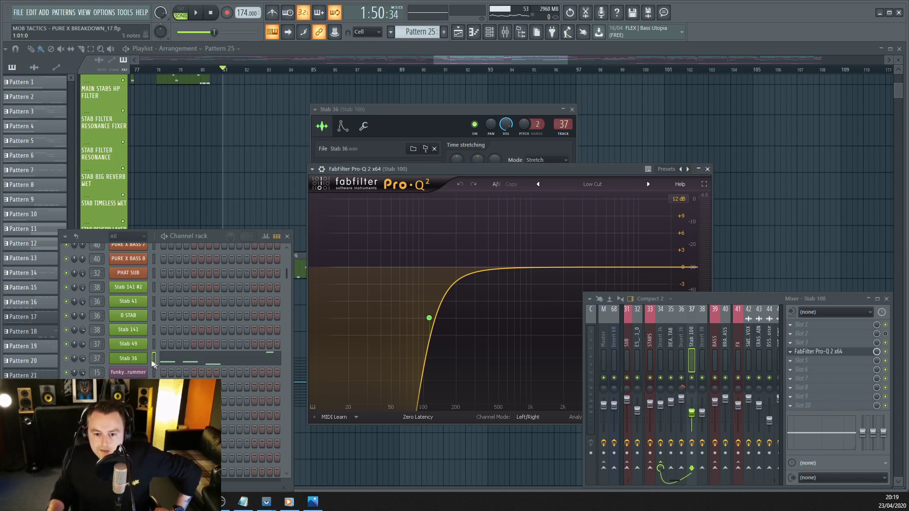
{"action": "right_click", "coordinate": [136, 360]}
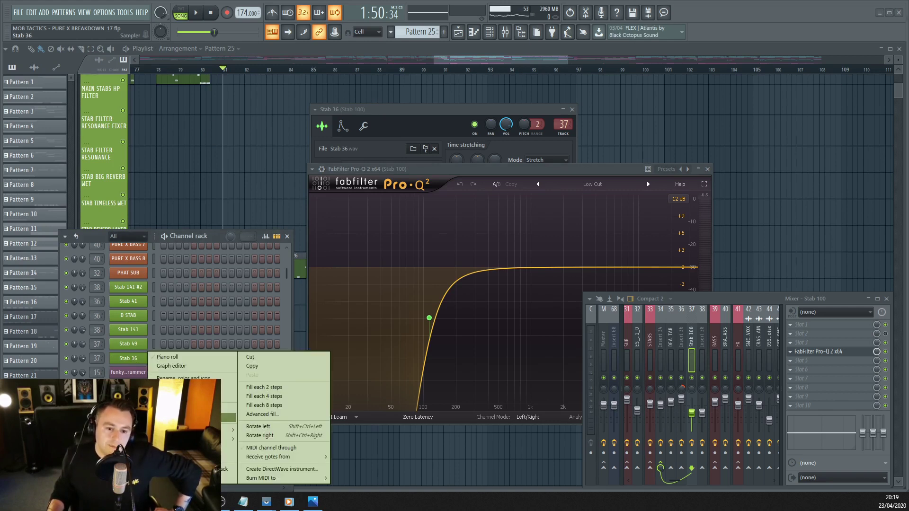
{"action": "left_click", "coordinate": [221, 247]}
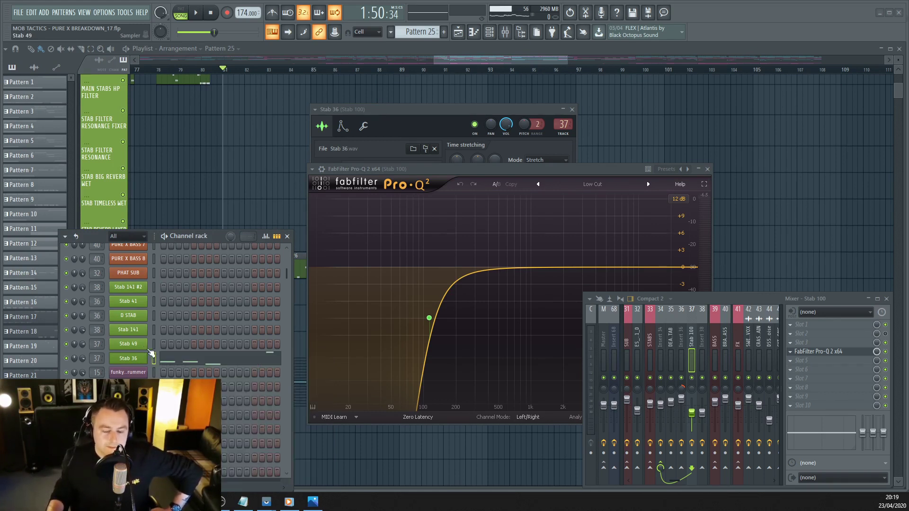
Step: Play Pattern 25 on its own in pattern mode, then stop
{"action": "left_click", "coordinate": [186, 14]}
{"action": "left_click", "coordinate": [195, 12]}
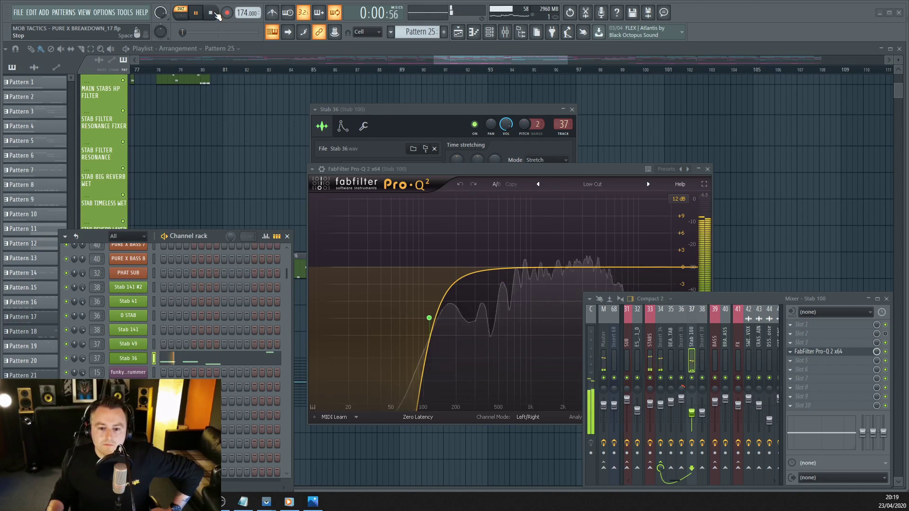
{"action": "left_click", "coordinate": [213, 13]}
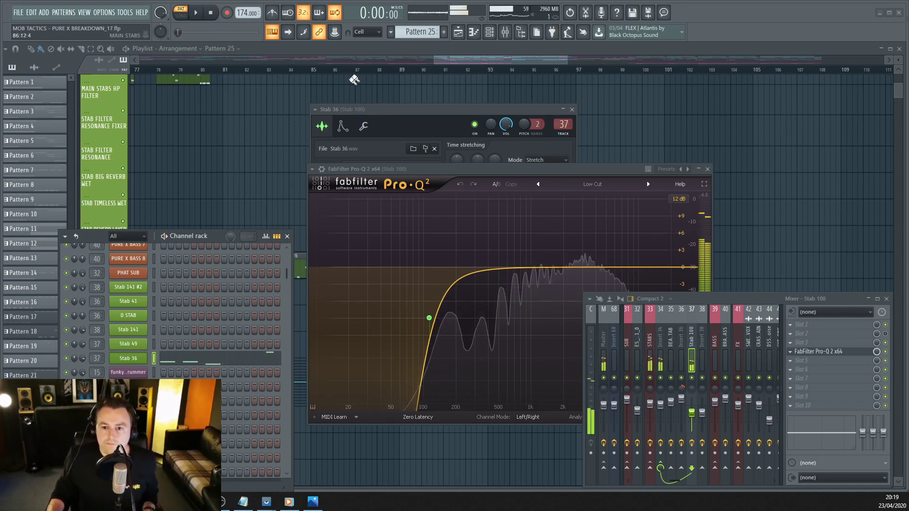
Step: Expand the FX & MELODIES group and examine its tracks, focusing on the intro pads and their automation clips
{"action": "left_click", "coordinate": [442, 55]}
{"action": "scroll", "coordinate": [375, 176], "scroll_direction": "down", "scroll_amount": 6}
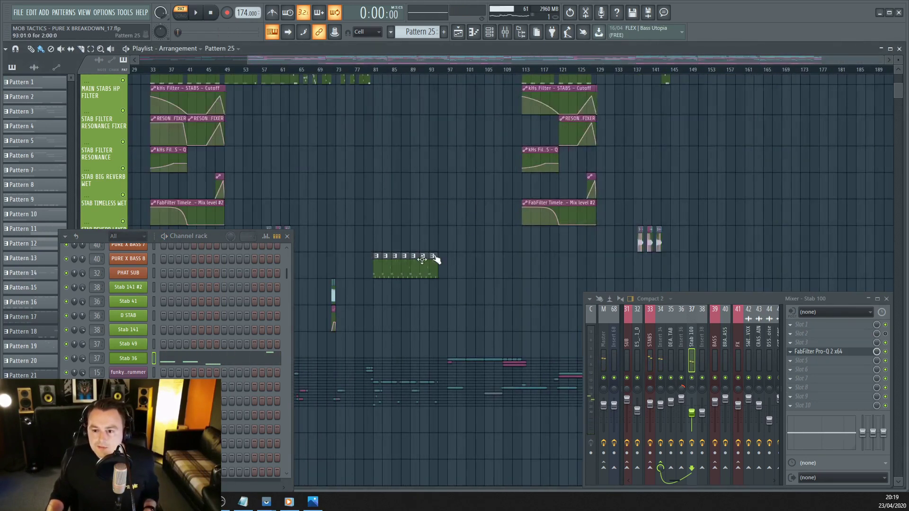
{"action": "scroll", "coordinate": [416, 260], "scroll_direction": "down", "scroll_amount": 6}
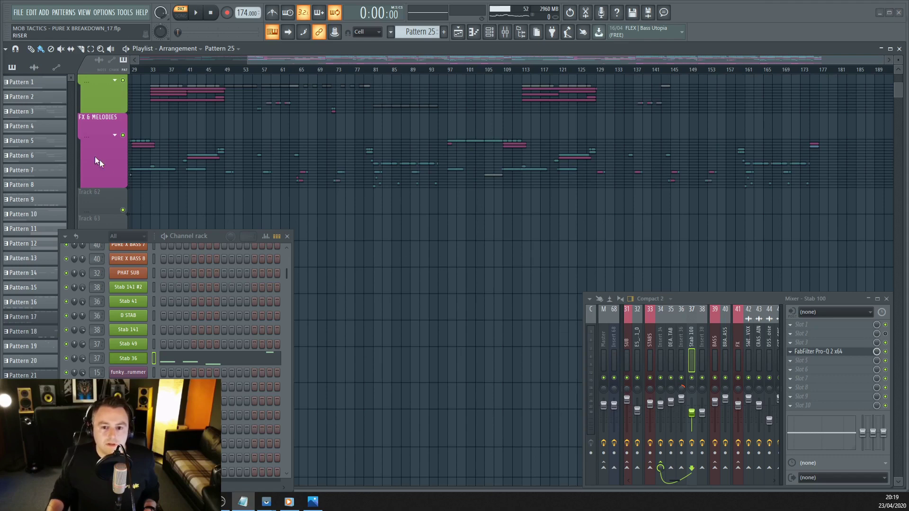
{"action": "scroll", "coordinate": [100, 160], "scroll_direction": "down", "scroll_amount": 1}
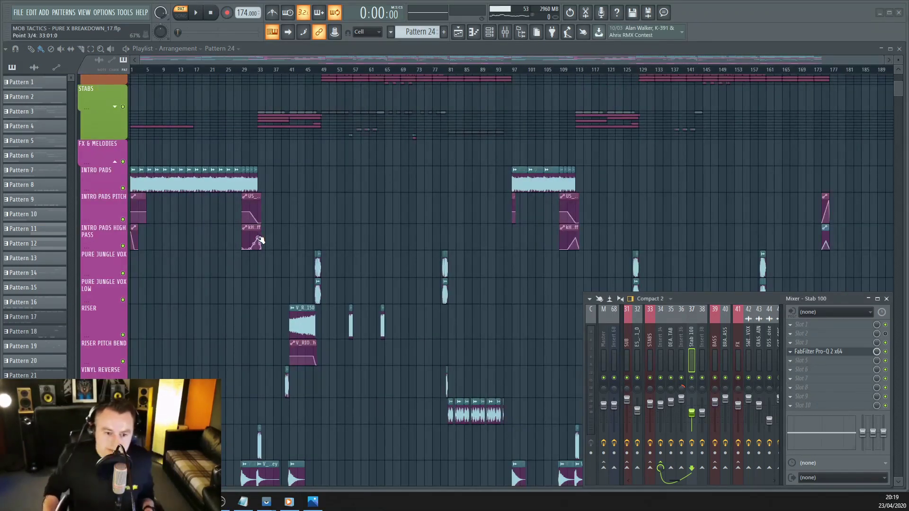
{"action": "scroll", "coordinate": [263, 274], "scroll_direction": "down", "scroll_amount": 5}
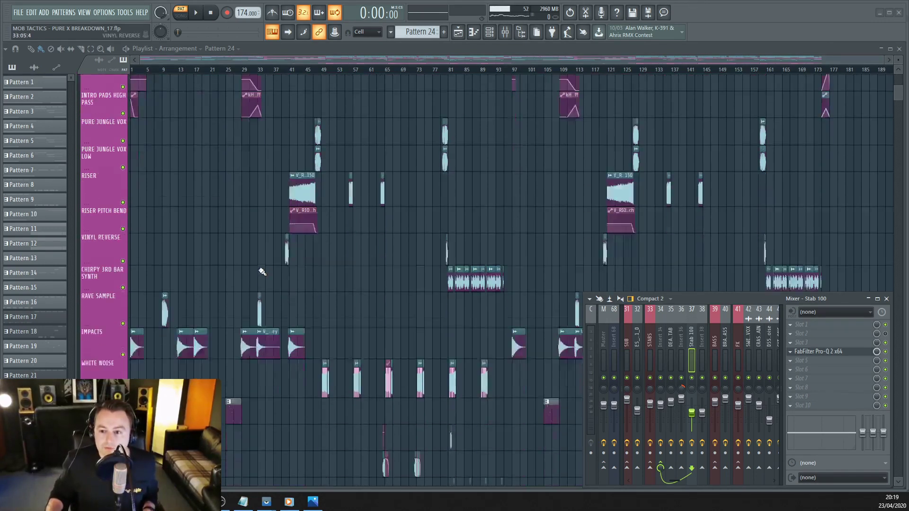
{"action": "scroll", "coordinate": [260, 268], "scroll_direction": "up", "scroll_amount": 7}
{"action": "scroll", "coordinate": [108, 270], "scroll_direction": "up", "scroll_amount": 3}
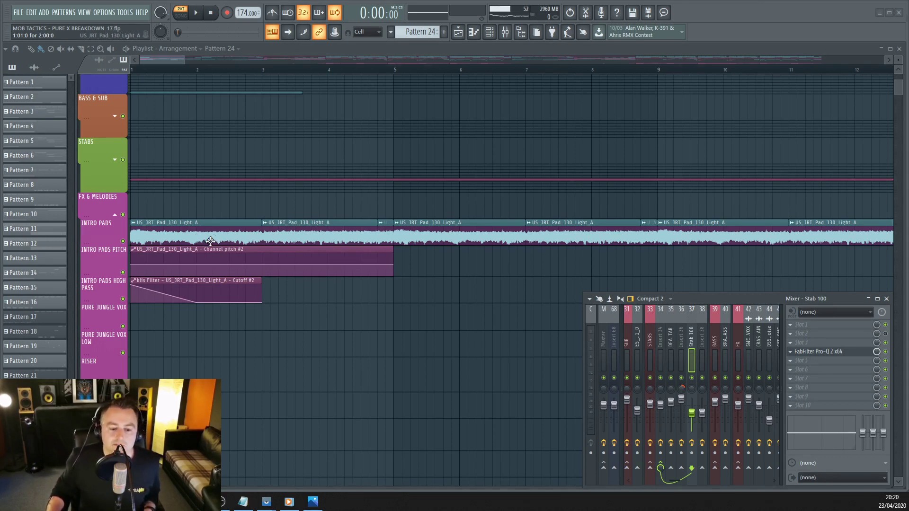
{"action": "scroll", "coordinate": [205, 270], "scroll_direction": "down", "scroll_amount": 4}
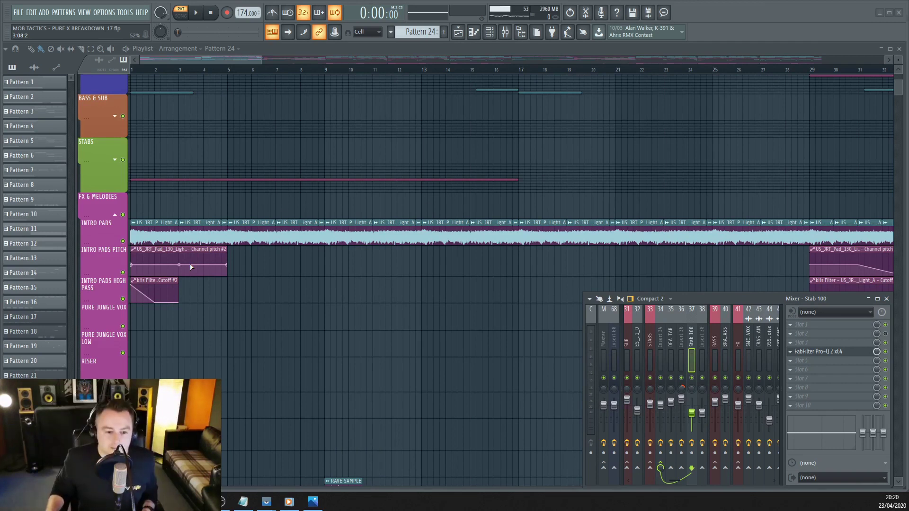
Step: Solo the INTRO PADS track, play it from bar 1 and select its mixer insert, then stop and unsolo it
{"action": "right_click", "coordinate": [123, 241]}
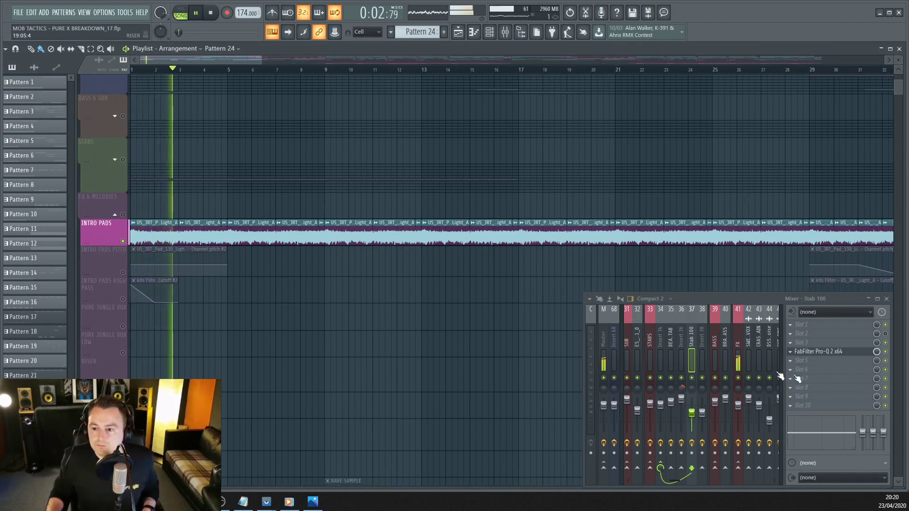
{"action": "scroll", "coordinate": [747, 338], "scroll_direction": "down", "scroll_amount": 4}
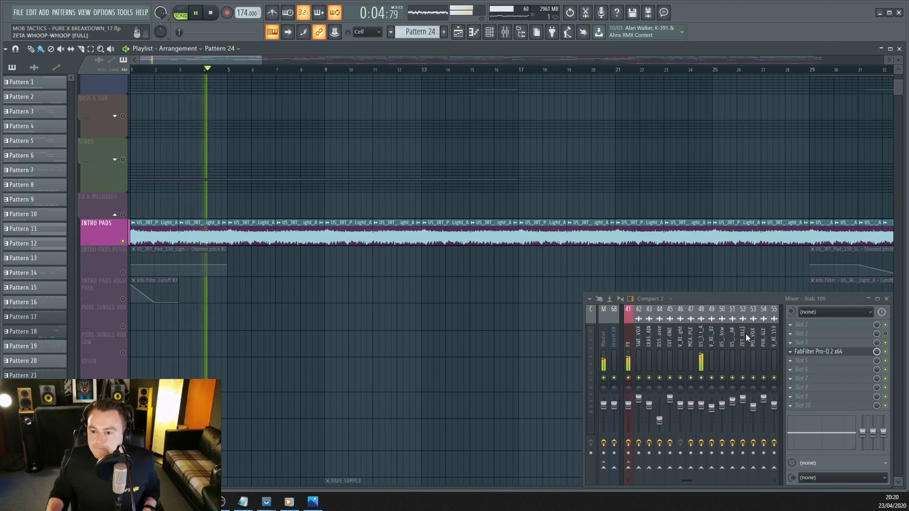
{"action": "left_click", "coordinate": [702, 341]}
{"action": "key", "text": "space"}
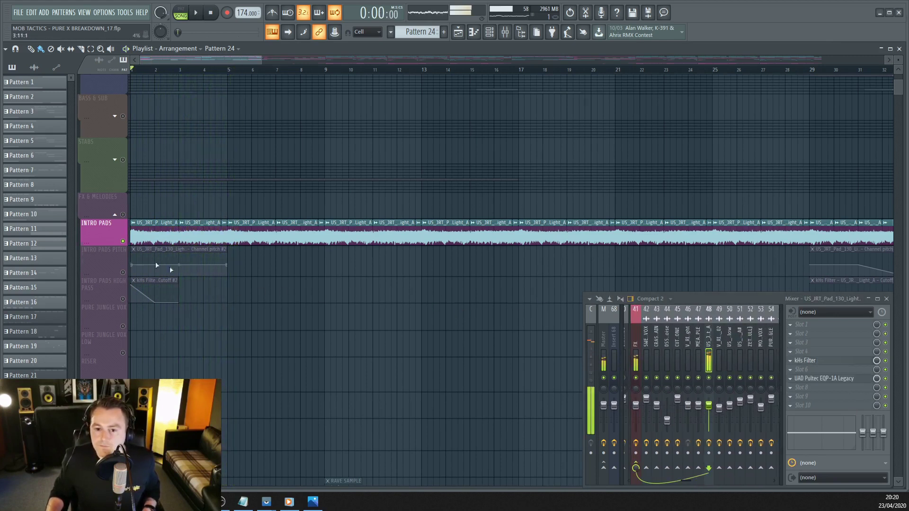
{"action": "scroll", "coordinate": [332, 246], "scroll_direction": "down", "scroll_amount": 1}
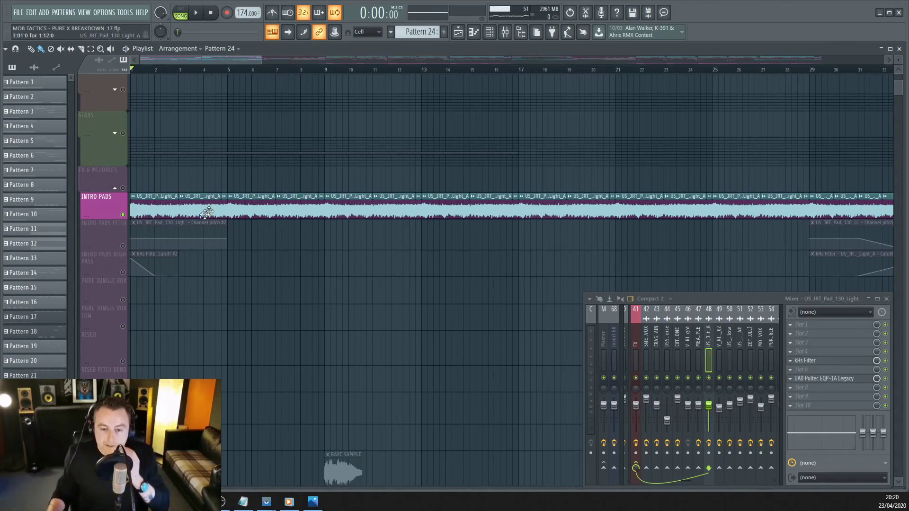
{"action": "right_click", "coordinate": [122, 214]}
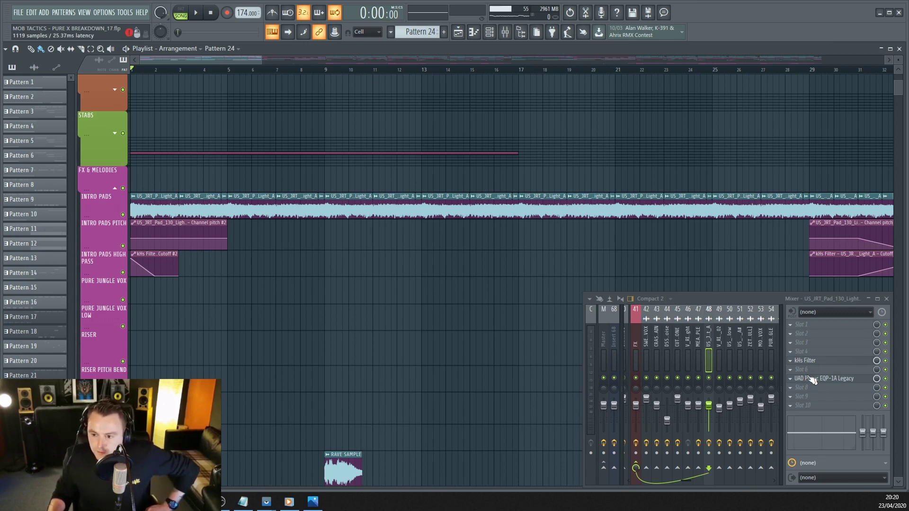
Step: View the pads' kHs Filter, then play INTRO PADS soloed together with its pitch and high-pass automation tracks
{"action": "left_click", "coordinate": [809, 361]}
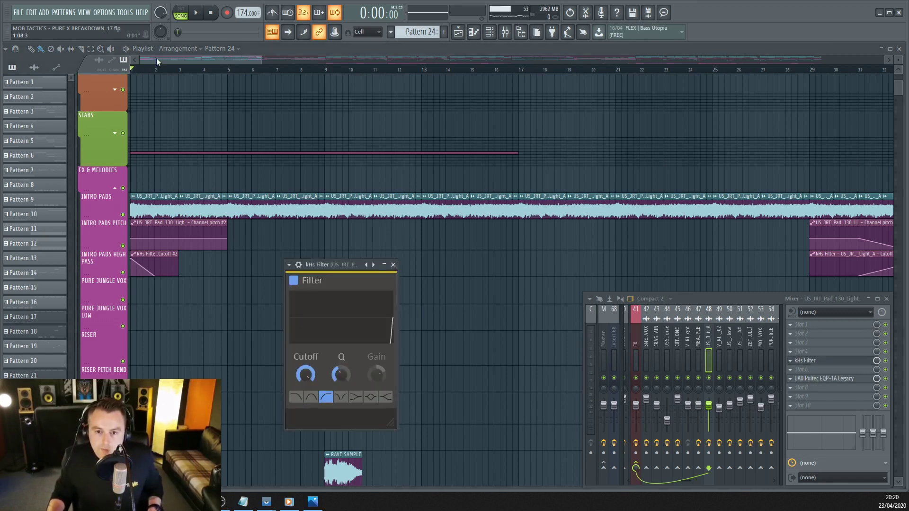
{"action": "left_click", "coordinate": [122, 273], "text": "ctrl"}
{"action": "key", "text": "space"}
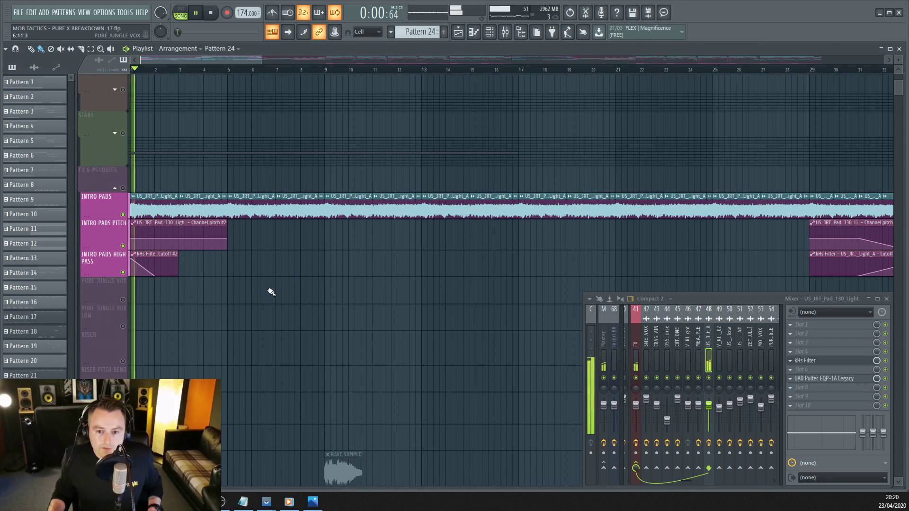
{"action": "key", "text": "space"}
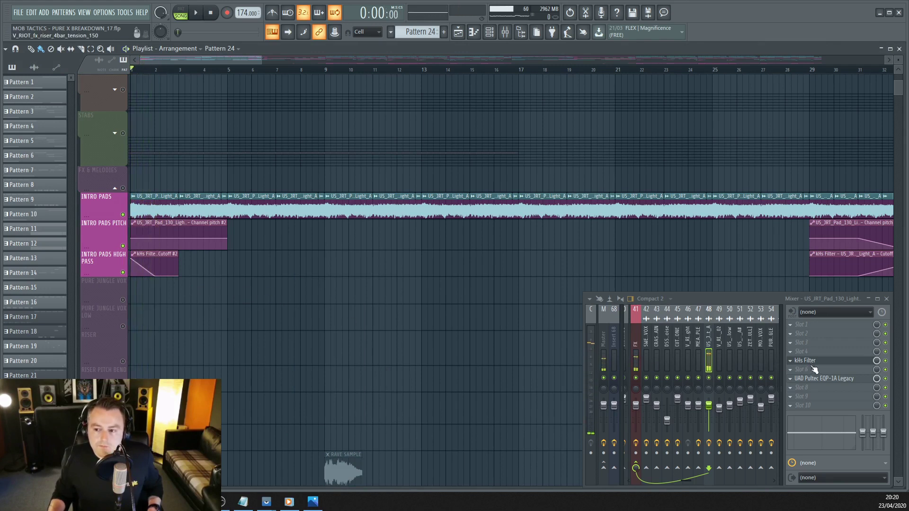
Step: Inspect the kHs Filter and UAD Pultec EQP-1A Legacy on the intro pads' mixer insert
{"action": "left_click", "coordinate": [817, 363]}
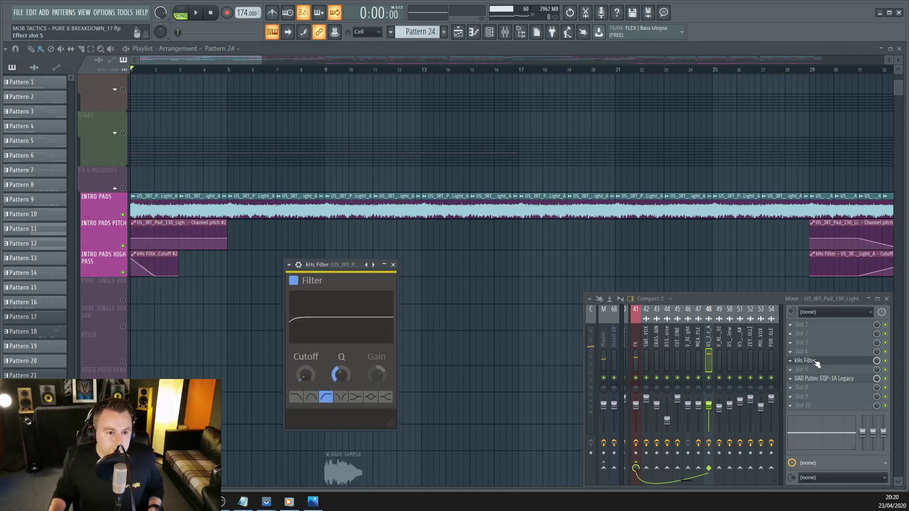
{"action": "left_click", "coordinate": [824, 379]}
{"action": "left_click_drag", "start_coordinate": [407, 241], "coordinate": [343, 248]}
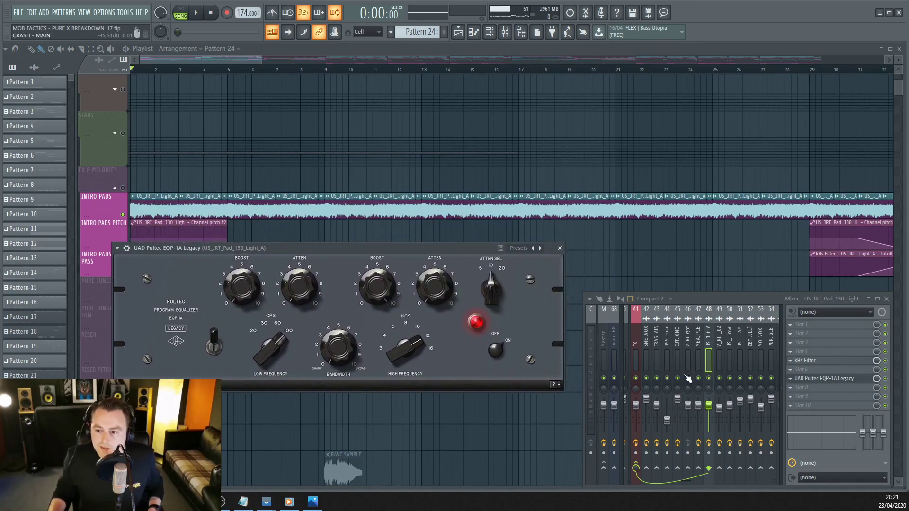
Step: Play the soloed intro pads with the UAD Pultec EQP-1A Legacy in view, then stop playback and close the equalizer
{"action": "key", "text": "space"}
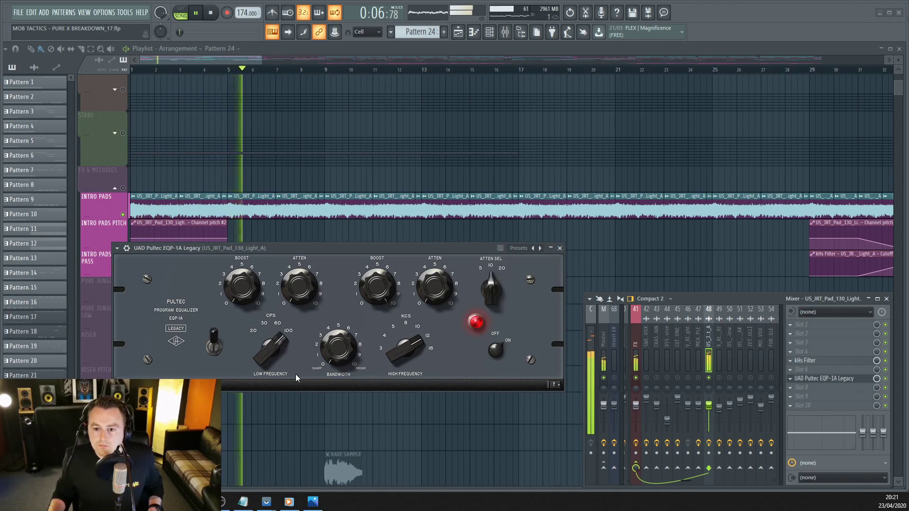
{"action": "key", "text": "space"}
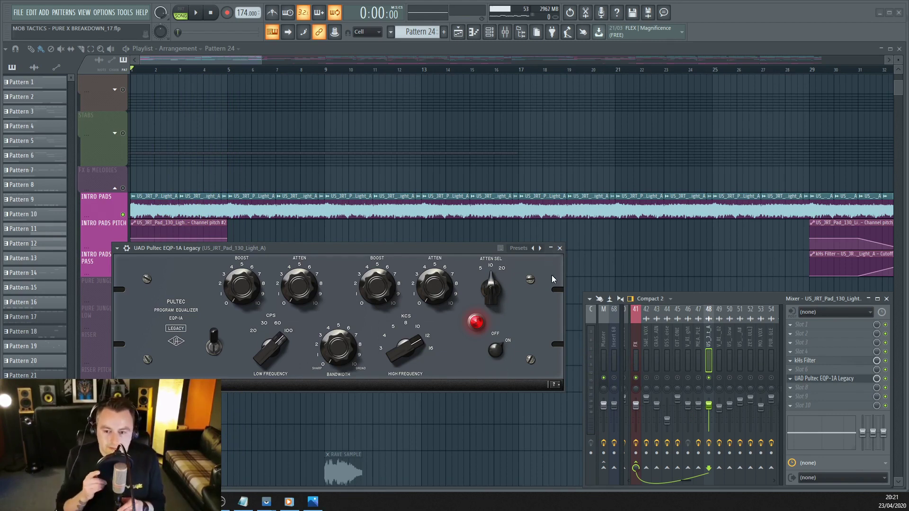
{"action": "left_click", "coordinate": [560, 248]}
Step: Solo the IMPACTS track and audition its clips, including the clap impact from about bar 13, then stop playback
{"action": "scroll", "coordinate": [233, 278], "scroll_direction": "down", "scroll_amount": 5}
{"action": "scroll", "coordinate": [178, 284], "scroll_direction": "down", "scroll_amount": 6}
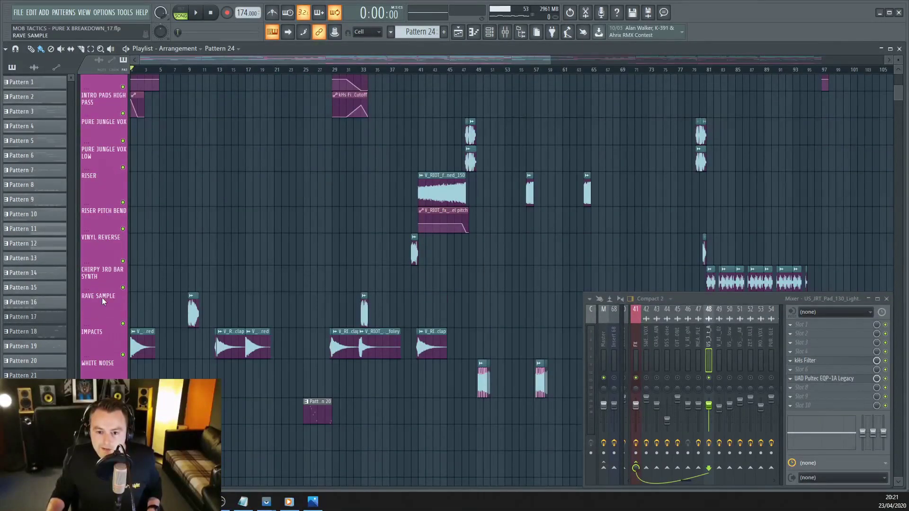
{"action": "scroll", "coordinate": [182, 314], "scroll_direction": "up", "scroll_amount": 4}
{"action": "scroll", "coordinate": [166, 308], "scroll_direction": "down", "scroll_amount": 3}
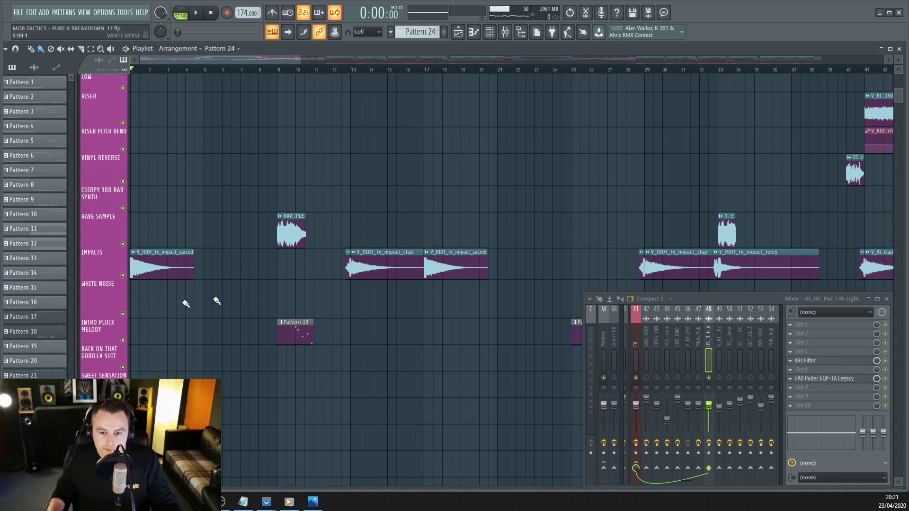
{"action": "right_click", "coordinate": [123, 275]}
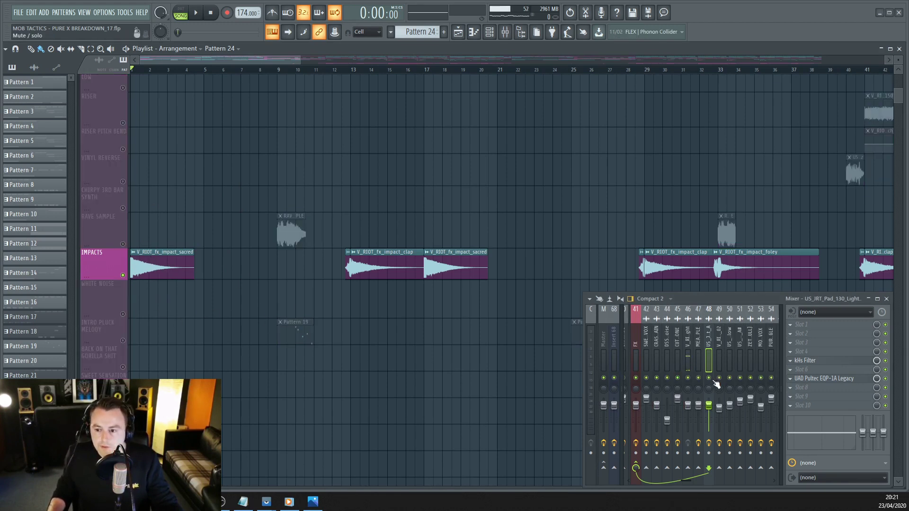
{"action": "left_click", "coordinate": [210, 12]}
{"action": "left_click", "coordinate": [355, 70]}
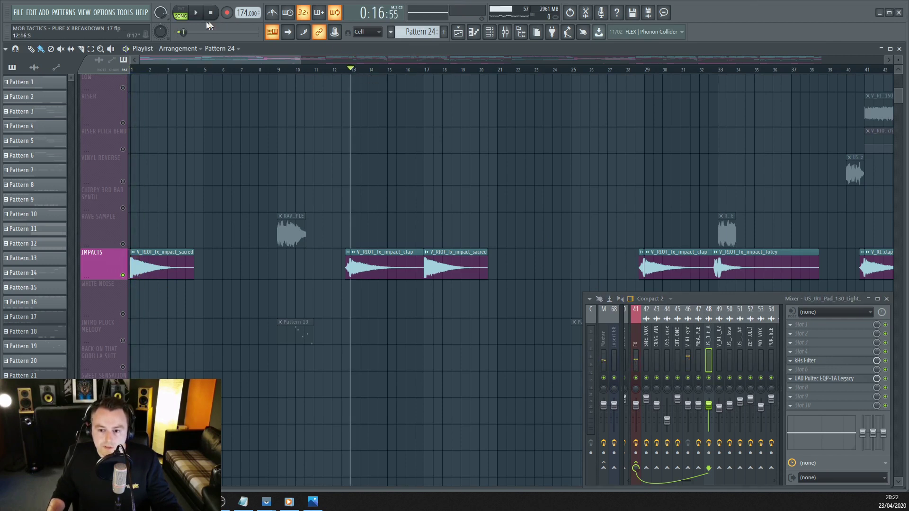
{"action": "left_click", "coordinate": [194, 14]}
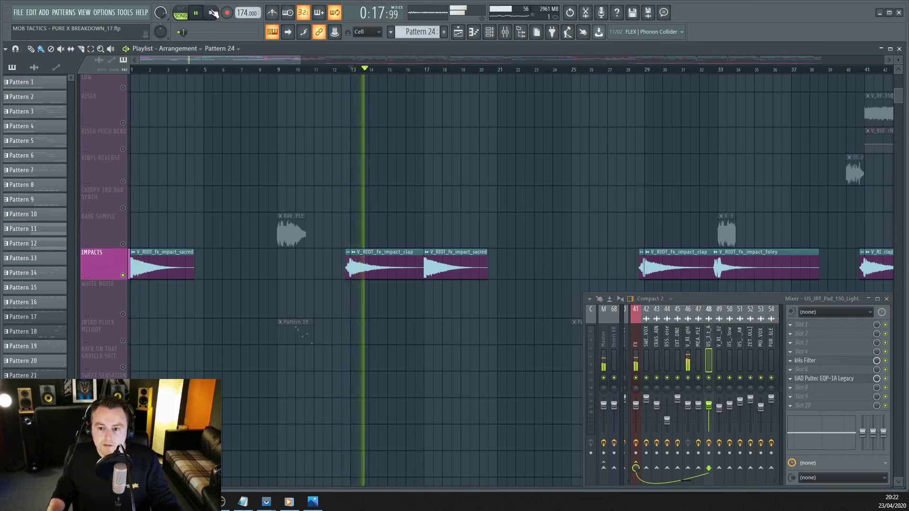
{"action": "key", "text": "space"}
Step: Audition the remaining intro impacts from bars 17, 29 and 33, then stop playback
{"action": "left_click", "coordinate": [424, 70]}
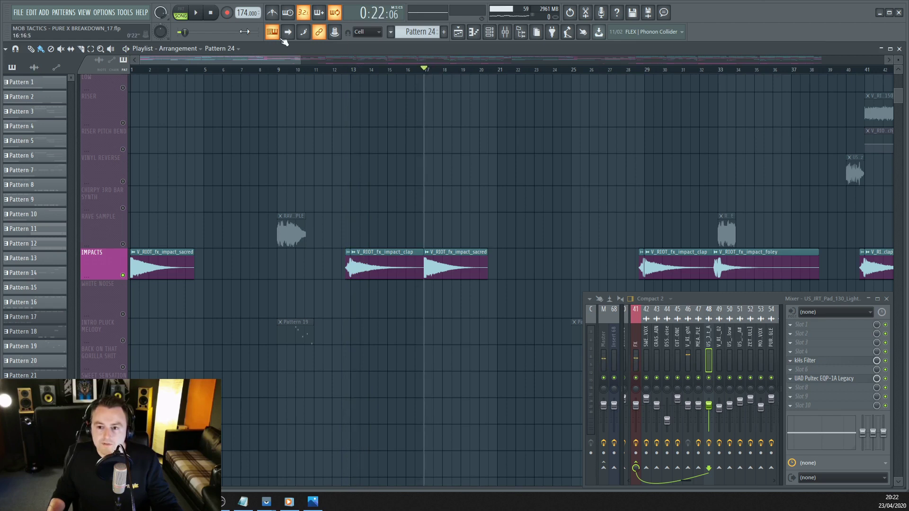
{"action": "key", "text": "space"}
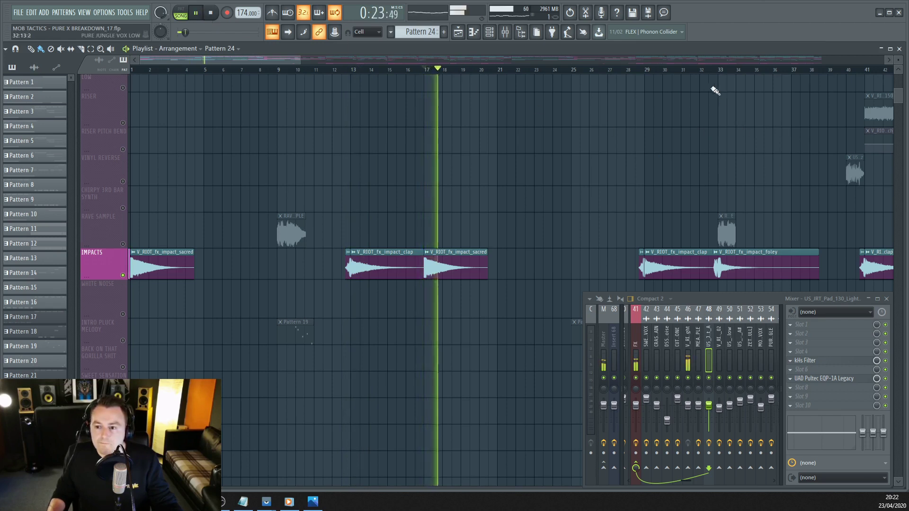
{"action": "left_click", "coordinate": [649, 71]}
{"action": "left_click", "coordinate": [718, 71]}
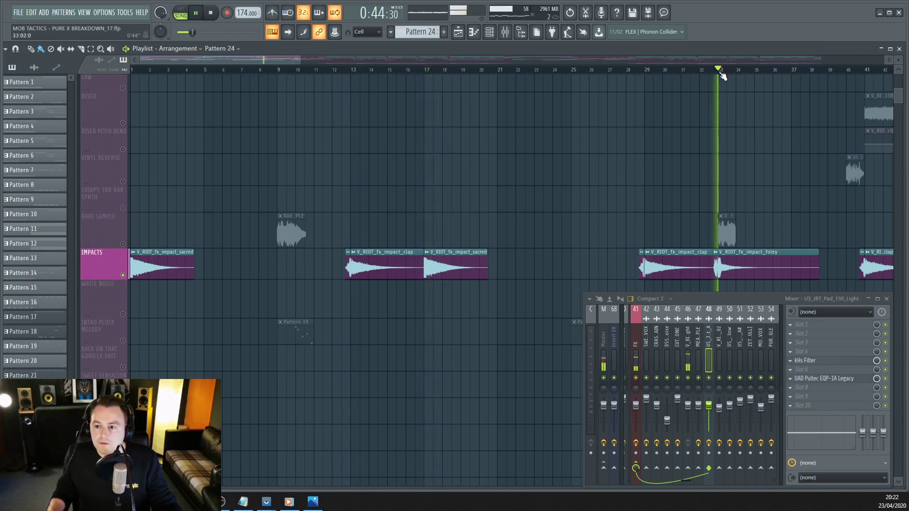
{"action": "left_click", "coordinate": [211, 13]}
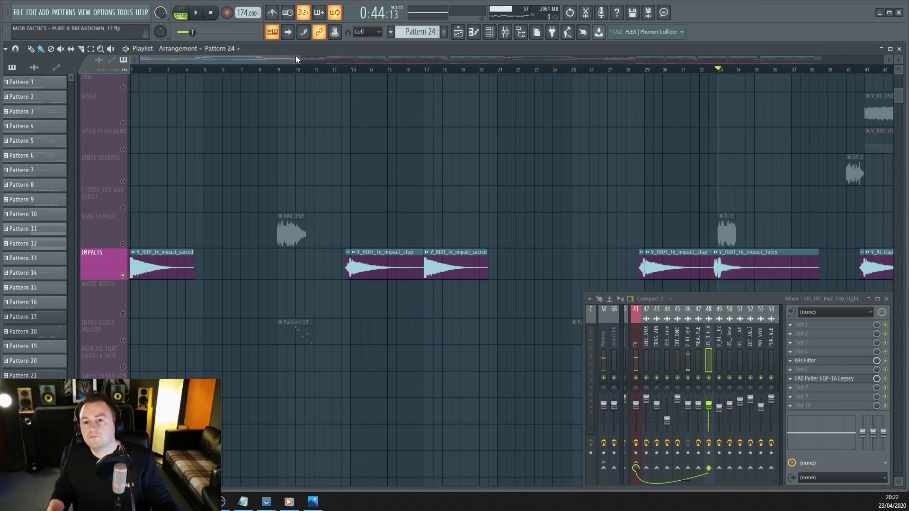
Step: Solo the RAVE SAMPLE track and play its clip from just before bar 9, then stop
{"action": "left_click_drag", "start_coordinate": [300, 59], "coordinate": [372, 75]}
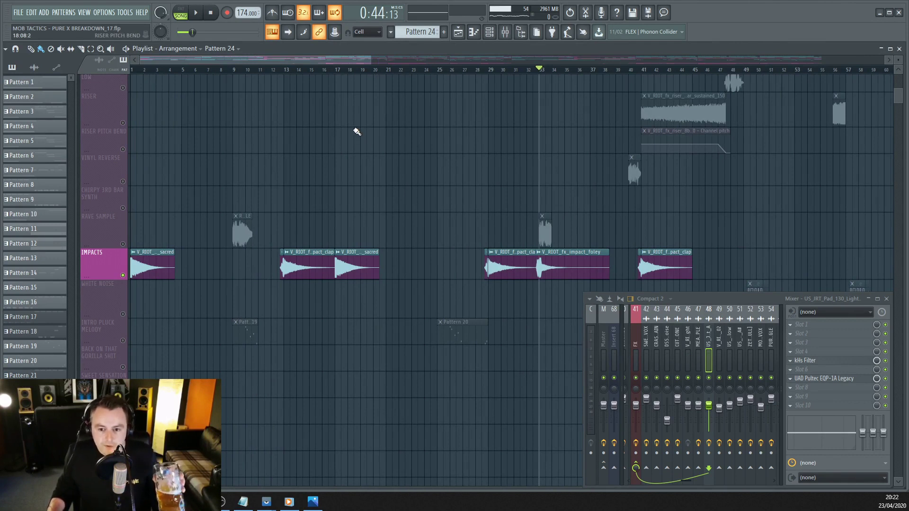
{"action": "scroll", "coordinate": [368, 138], "scroll_direction": "up", "scroll_amount": 3}
{"action": "left_click", "coordinate": [299, 71]}
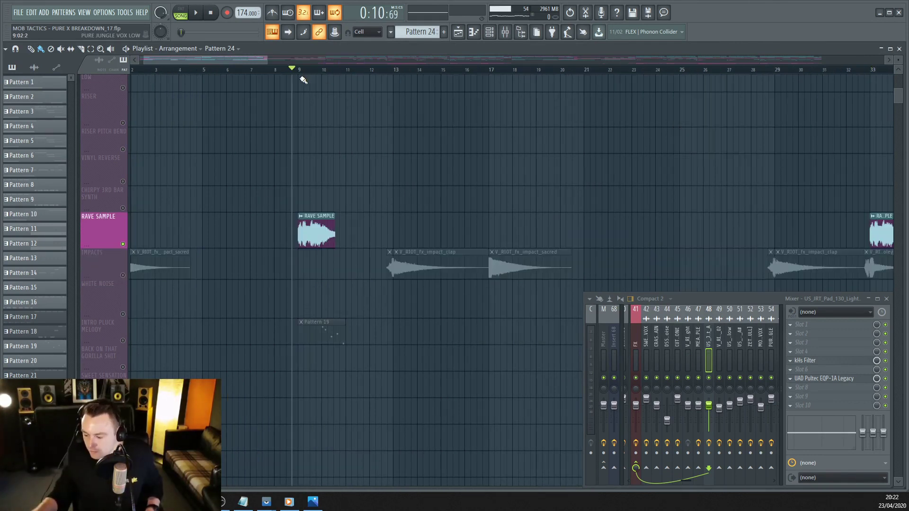
{"action": "scroll", "coordinate": [315, 232], "scroll_direction": "up", "scroll_amount": 4}
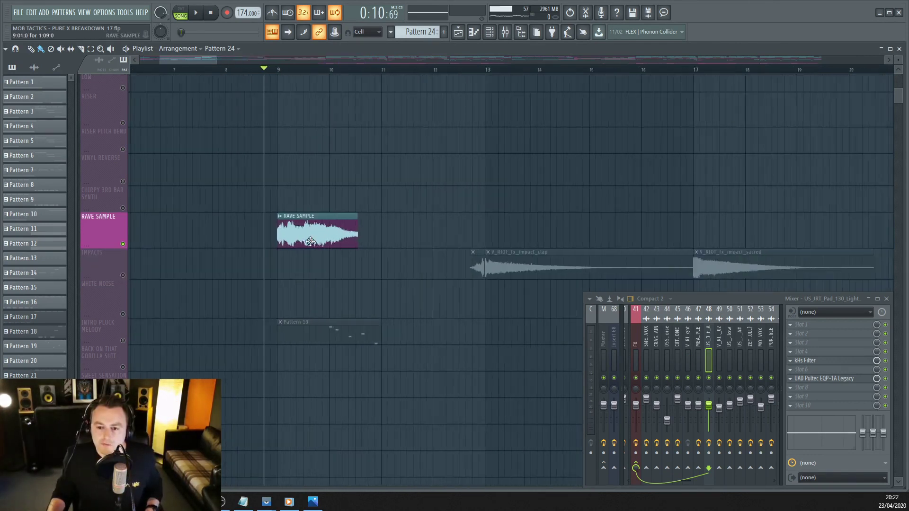
{"action": "key", "text": "space"}
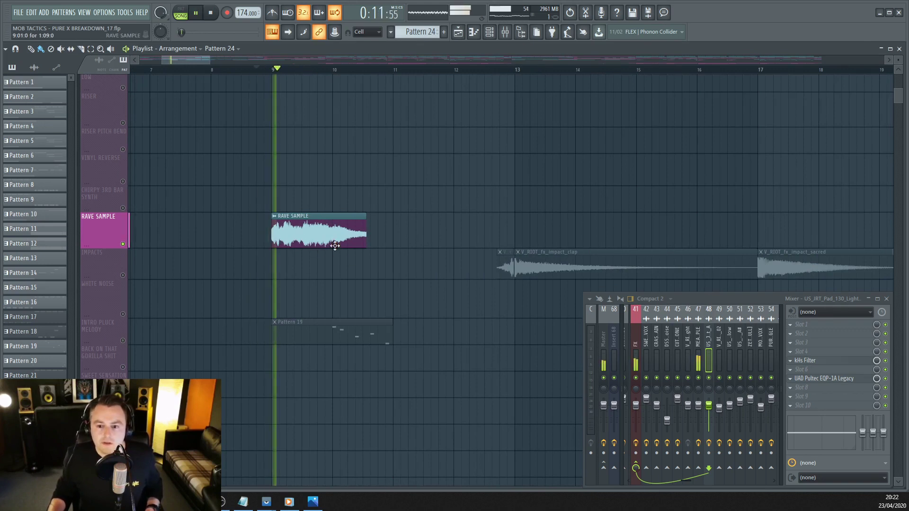
{"action": "key", "text": "space"}
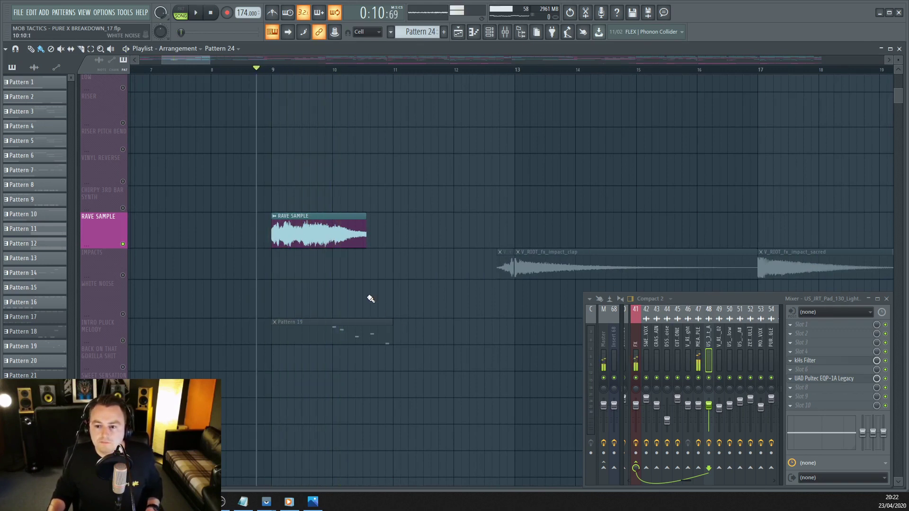
Step: Open the RAVE SAMPLE channel settings, inspect FabFilter Timeless 2 on its mixer insert, preview the sample and close the delay
{"action": "double_click", "coordinate": [350, 237]}
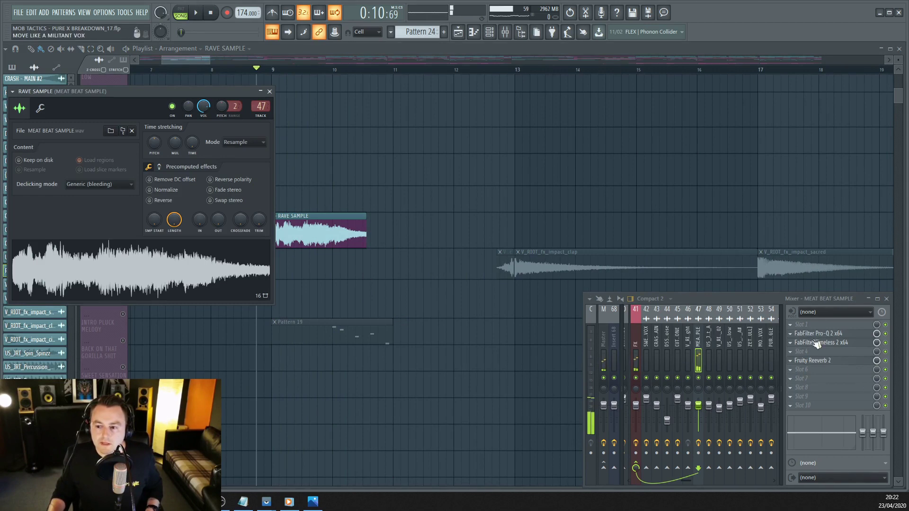
{"action": "left_click", "coordinate": [835, 344]}
{"action": "left_click_drag", "start_coordinate": [521, 218], "coordinate": [391, 153]}
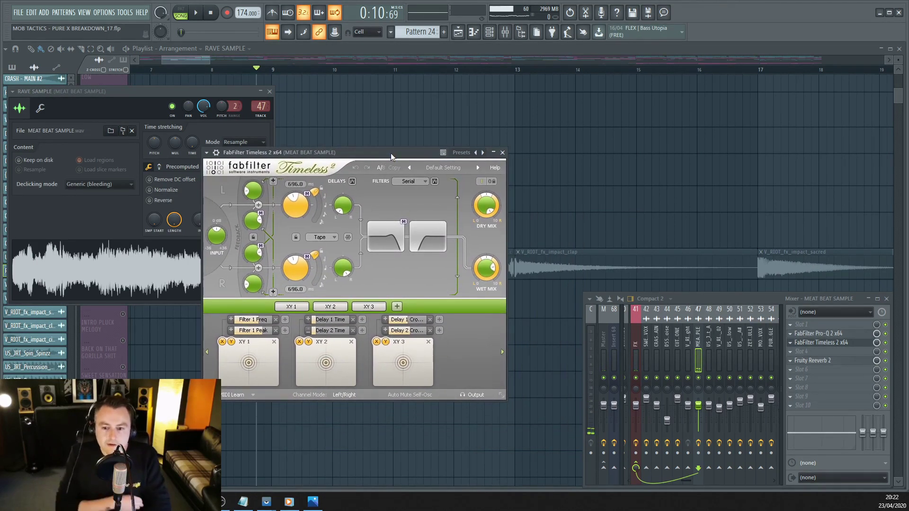
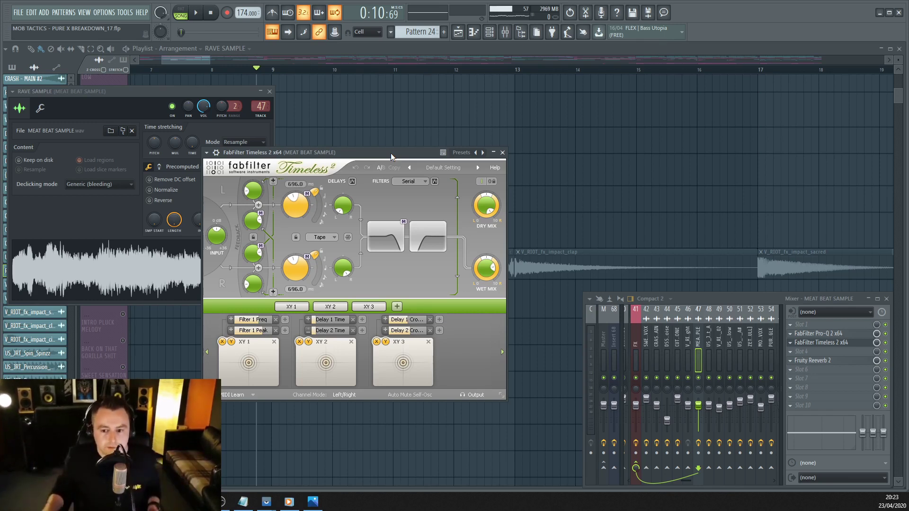
{"action": "left_click", "coordinate": [147, 277]}
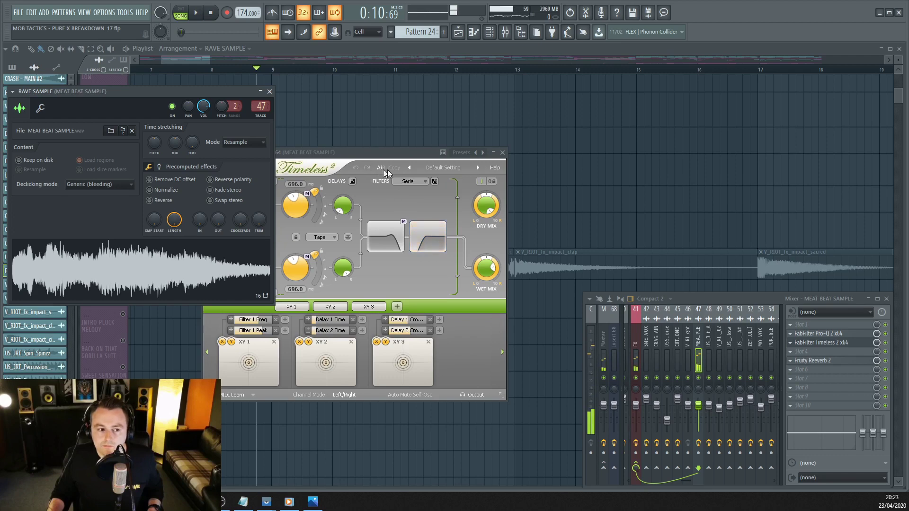
{"action": "left_click", "coordinate": [502, 152]}
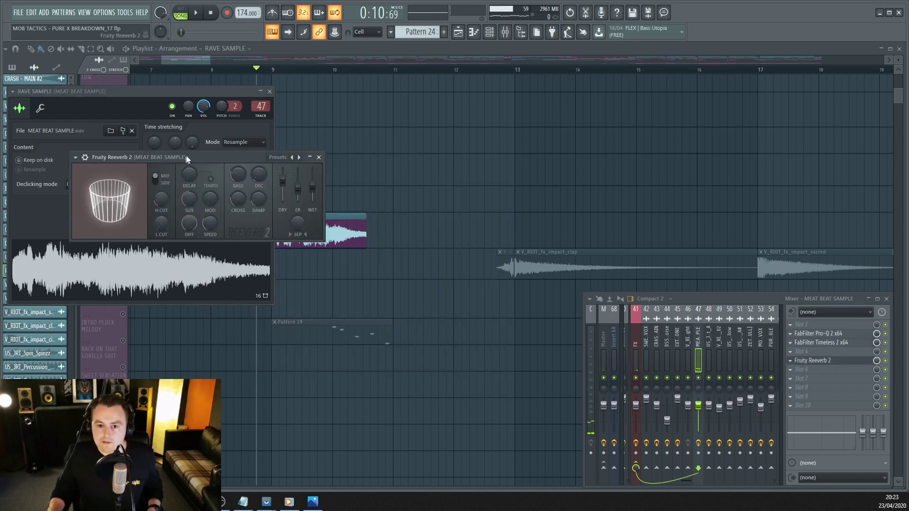
Step: Inspect Fruity Reeverb 2 on the rave sample's insert, then close it together with the sample's channel settings
{"action": "left_click_drag", "start_coordinate": [187, 159], "coordinate": [319, 218]}
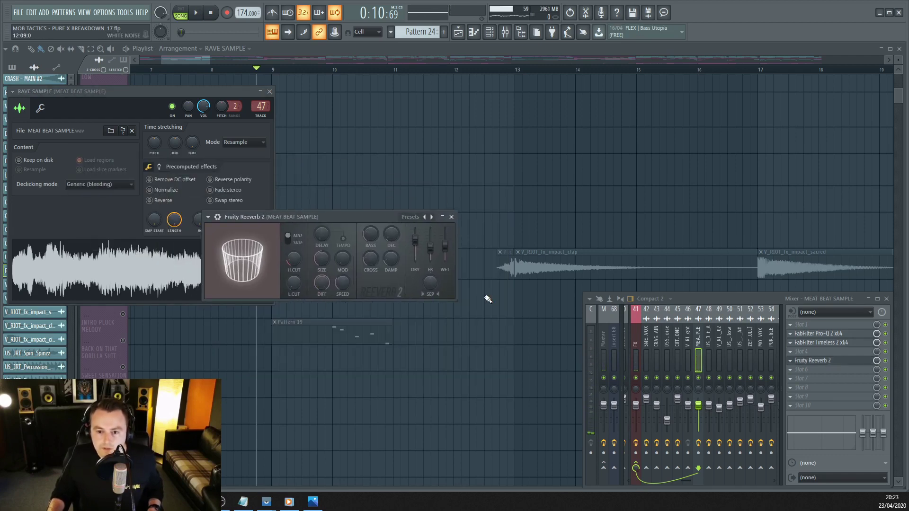
{"action": "left_click", "coordinate": [451, 217]}
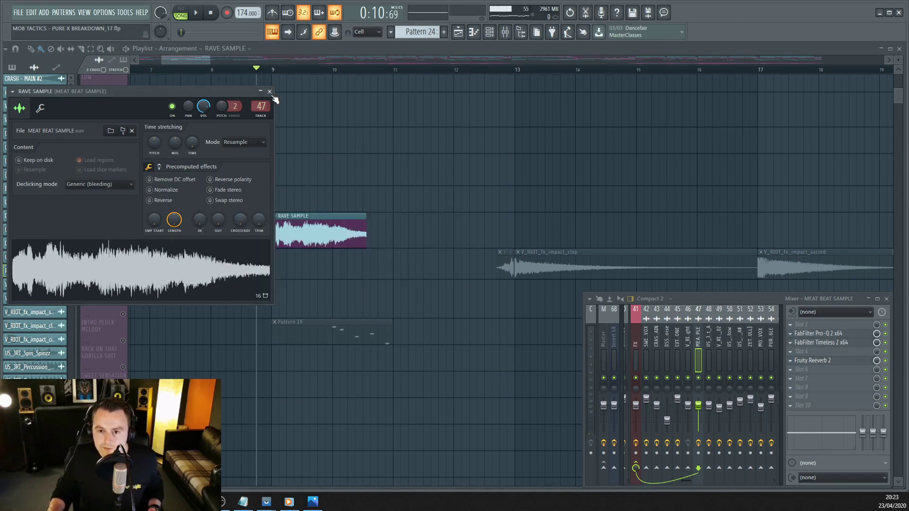
{"action": "left_click", "coordinate": [269, 91]}
Step: Solo the INTRO PLUCK MELODY track and play Pattern 20 from bar 25, then stop playback
{"action": "scroll", "coordinate": [119, 258], "scroll_direction": "down", "scroll_amount": 3}
{"action": "right_click", "coordinate": [112, 261]}
{"action": "left_click", "coordinate": [122, 261]}
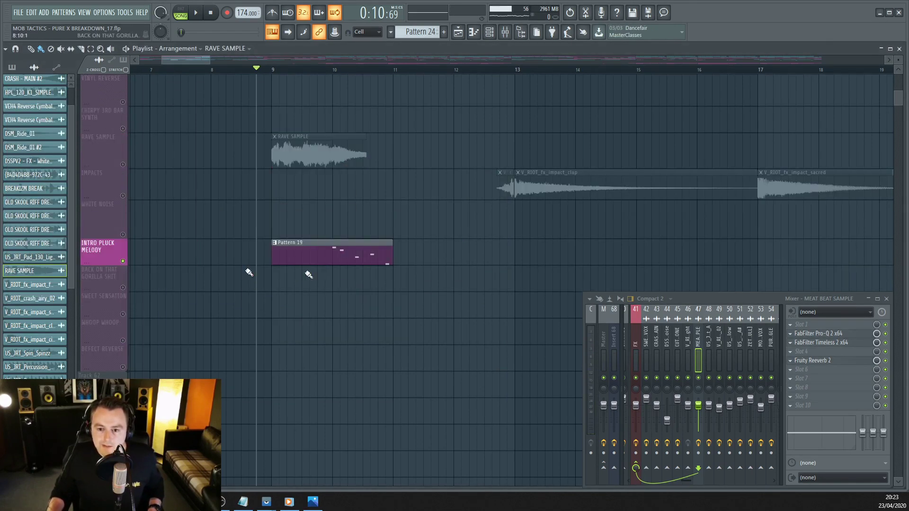
{"action": "scroll", "coordinate": [314, 269], "scroll_direction": "down", "scroll_amount": 5}
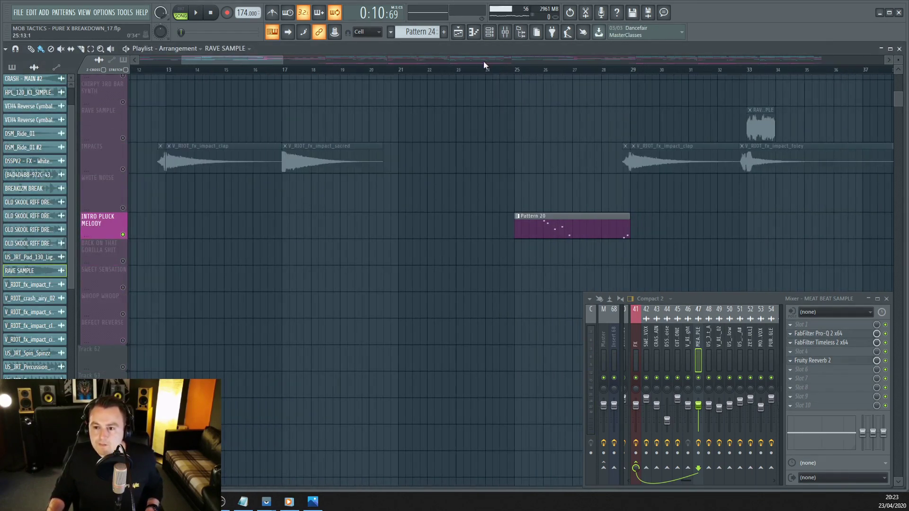
{"action": "left_click", "coordinate": [515, 71]}
{"action": "key", "text": "space"}
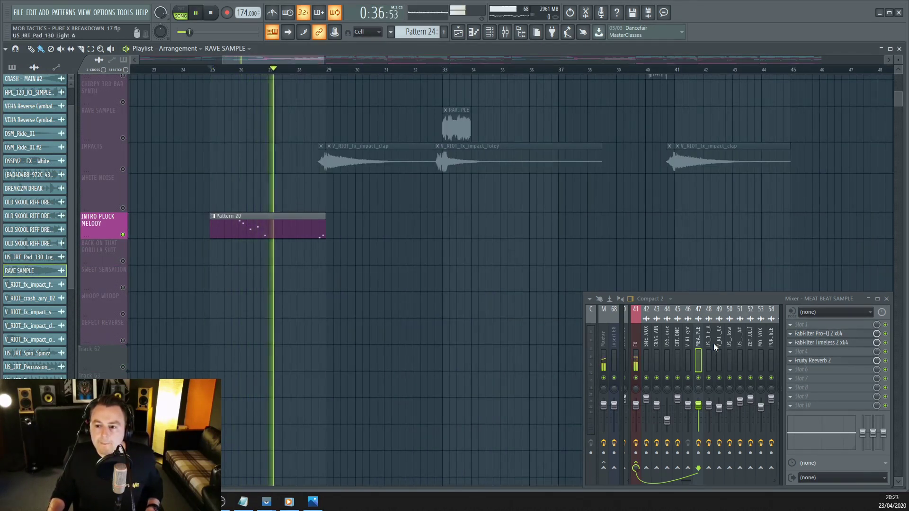
{"action": "scroll", "coordinate": [714, 343], "scroll_direction": "down", "scroll_amount": 5}
{"action": "scroll", "coordinate": [710, 343], "scroll_direction": "up", "scroll_amount": 4}
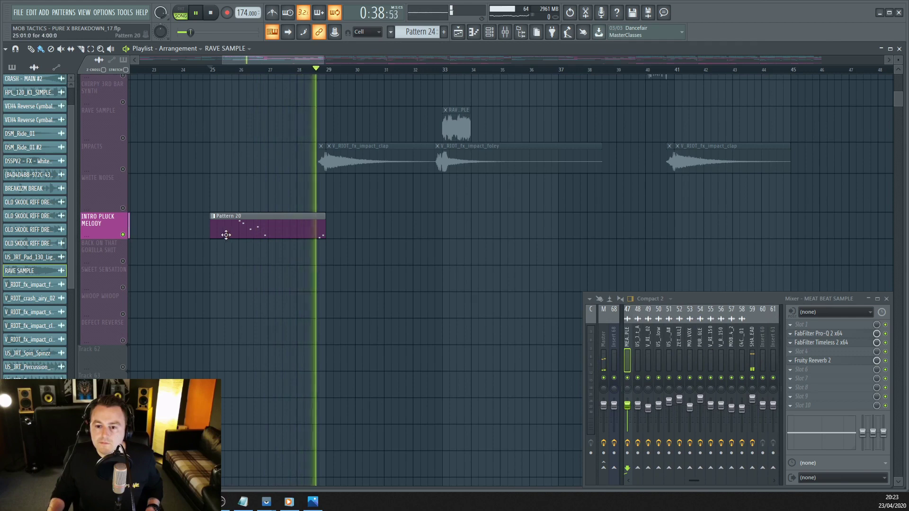
{"action": "key", "text": "space"}
Step: Open Pattern 20's notes, then show the channel rack and the Nexus instrument that plays the pluck melody
{"action": "double_click", "coordinate": [260, 230]}
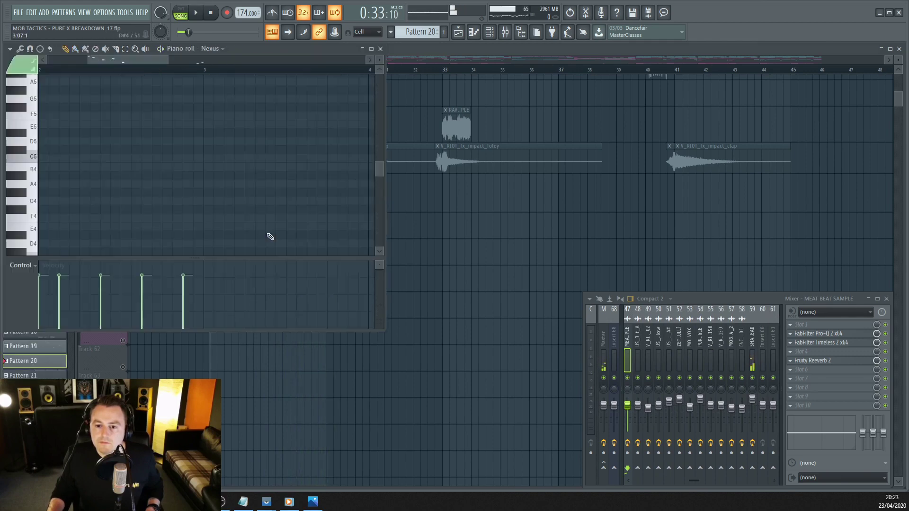
{"action": "left_click", "coordinate": [474, 32]}
{"action": "left_click", "coordinate": [474, 32]}
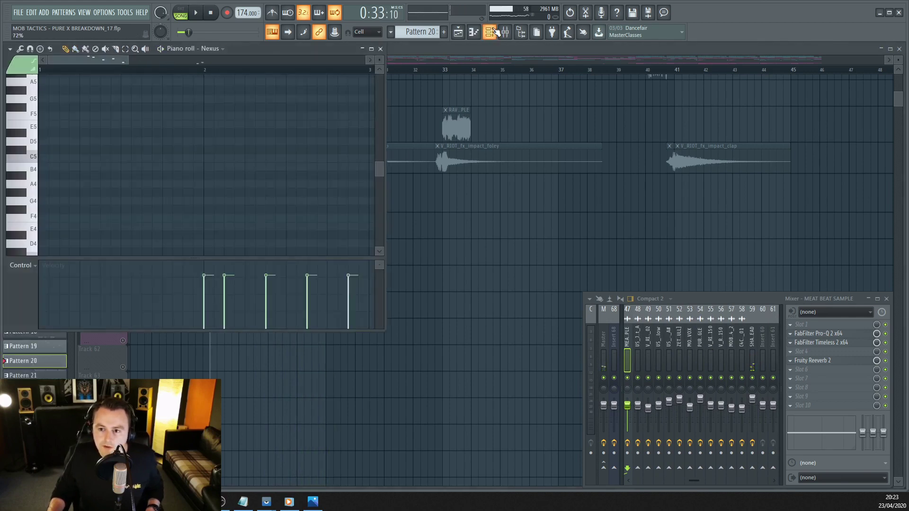
{"action": "left_click", "coordinate": [490, 32]}
{"action": "left_click_drag", "start_coordinate": [394, 136], "coordinate": [430, 119]}
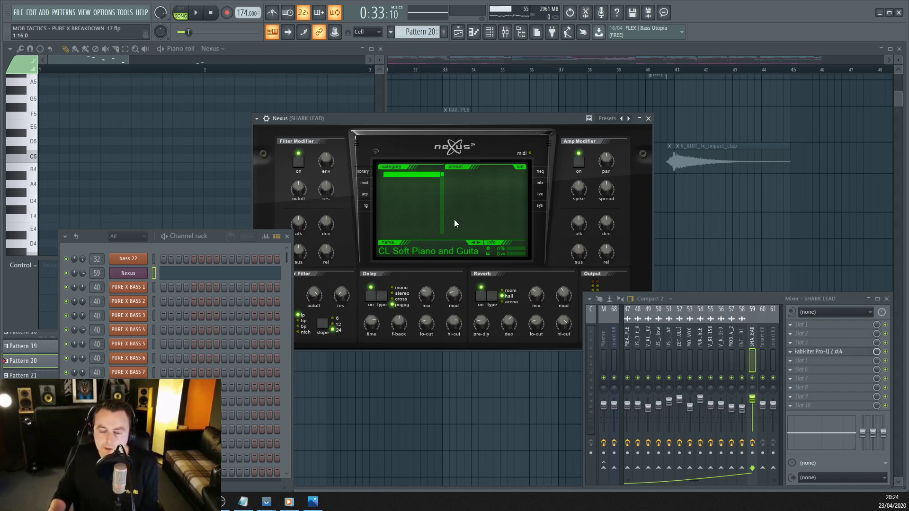
Step: View the FabFilter Pro-Q 2 curve on the SHARK LEAD insert, then close the equalizer and Nexus
{"action": "left_click", "coordinate": [839, 356]}
{"action": "left_click", "coordinate": [838, 356]}
{"action": "left_click", "coordinate": [838, 356]}
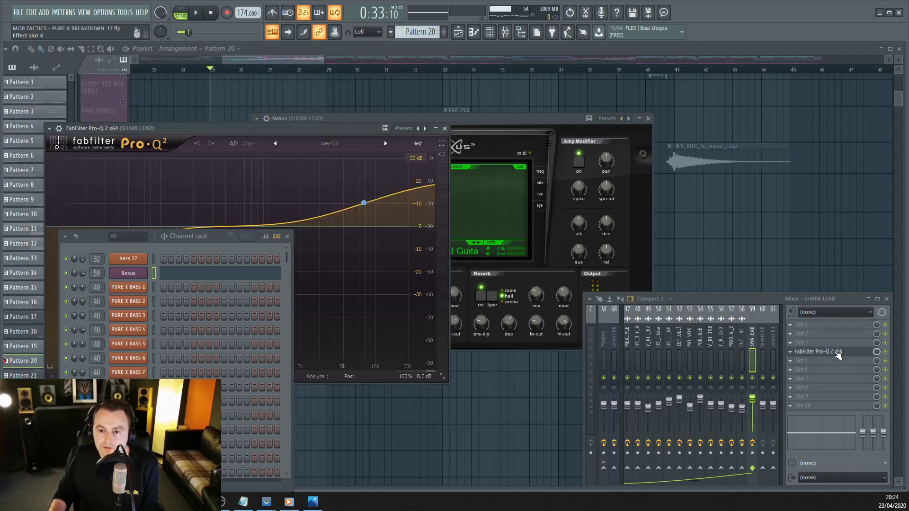
{"action": "left_click", "coordinate": [838, 356]}
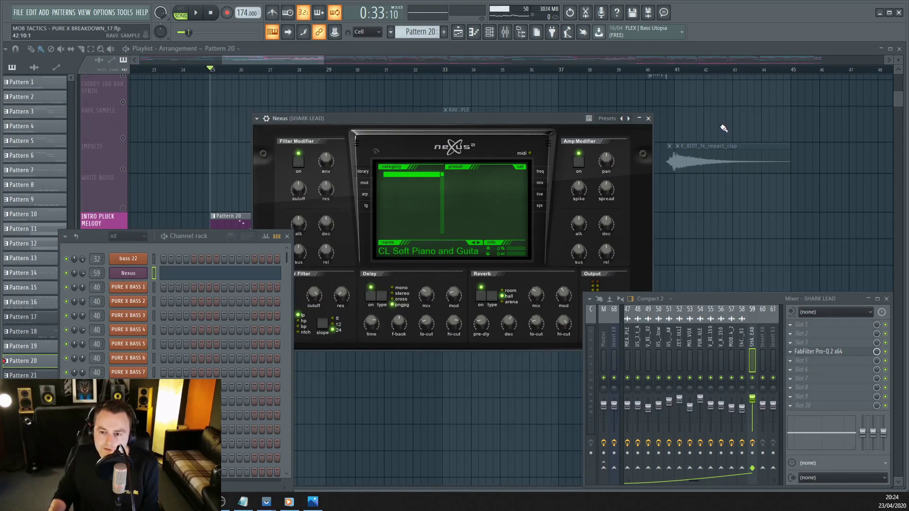
{"action": "left_click", "coordinate": [649, 118]}
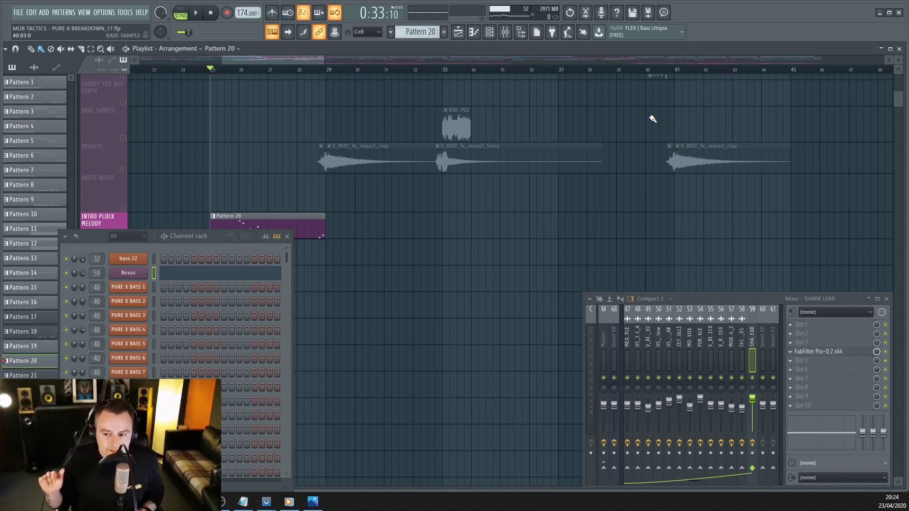
Step: Solo the WHITE NOISE track and play its clip from bar 49, then stop playback
{"action": "scroll", "coordinate": [126, 157], "scroll_direction": "down", "scroll_amount": 5}
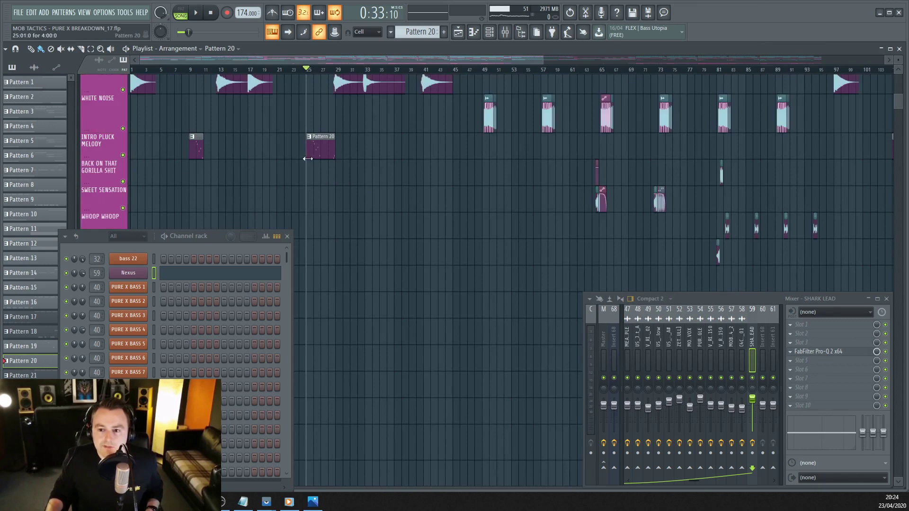
{"action": "right_click", "coordinate": [122, 128]}
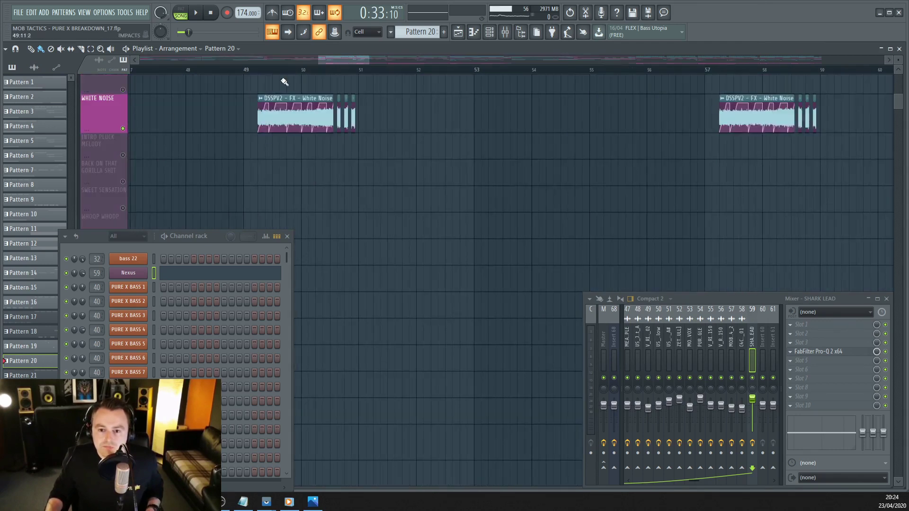
{"action": "left_click", "coordinate": [246, 70]}
{"action": "key", "text": "space"}
{"action": "scroll", "coordinate": [364, 161], "scroll_direction": "up", "scroll_amount": 1}
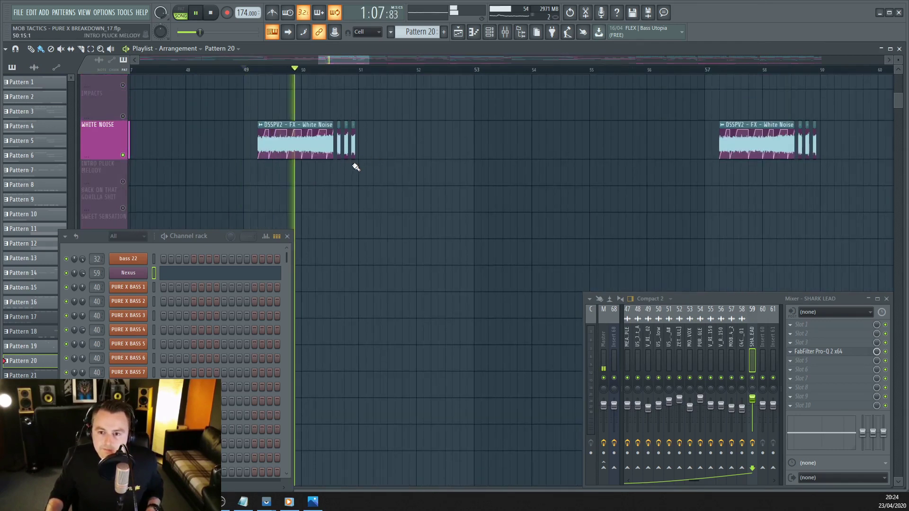
{"action": "scroll", "coordinate": [302, 165], "scroll_direction": "down", "scroll_amount": 4}
{"action": "key", "text": "space"}
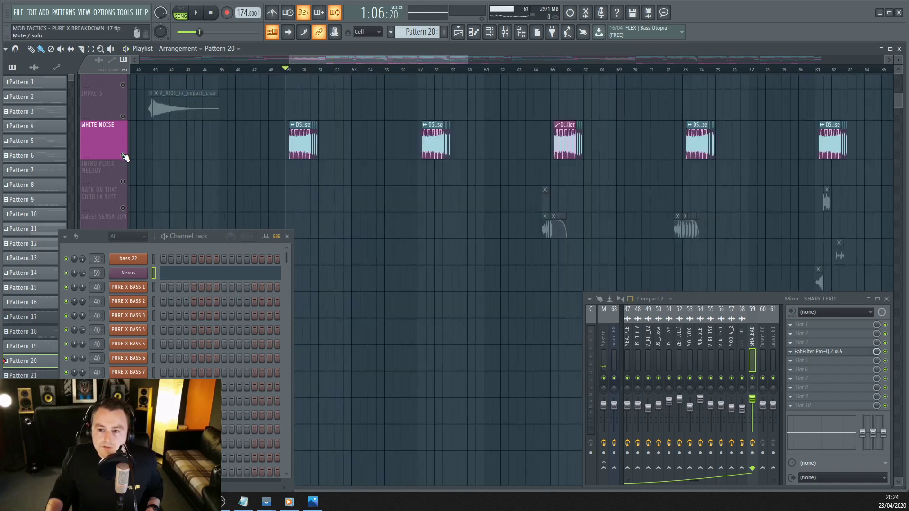
Step: Unsolo WHITE NOISE, isolate the SWEET SENSATION and BACK ON THAT GORILLA SHIT tracks, and play the vocal just before bar 65
{"action": "right_click", "coordinate": [124, 157]}
{"action": "scroll", "coordinate": [589, 258], "scroll_direction": "up", "scroll_amount": 5}
{"action": "left_click", "coordinate": [377, 70]}
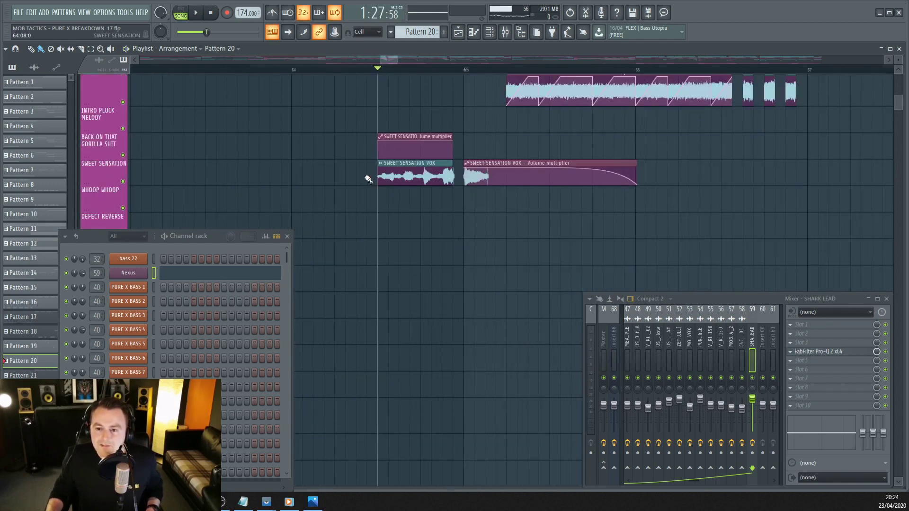
{"action": "scroll", "coordinate": [166, 193], "scroll_direction": "down", "scroll_amount": 1}
{"action": "right_click", "coordinate": [124, 157]}
{"action": "left_click", "coordinate": [124, 129]}
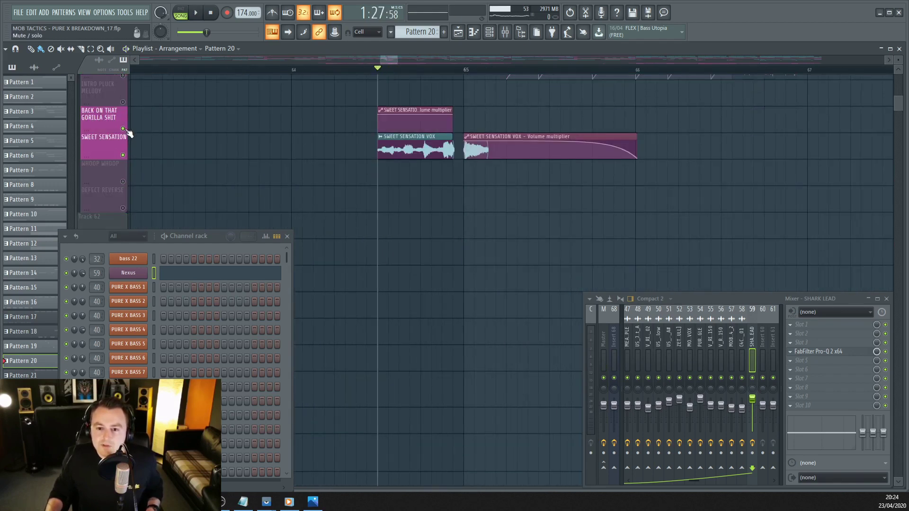
{"action": "key", "text": "space"}
{"action": "scroll", "coordinate": [364, 195], "scroll_direction": "down", "scroll_amount": 1}
{"action": "scroll", "coordinate": [364, 194], "scroll_direction": "down", "scroll_amount": 3}
{"action": "key", "text": "space"}
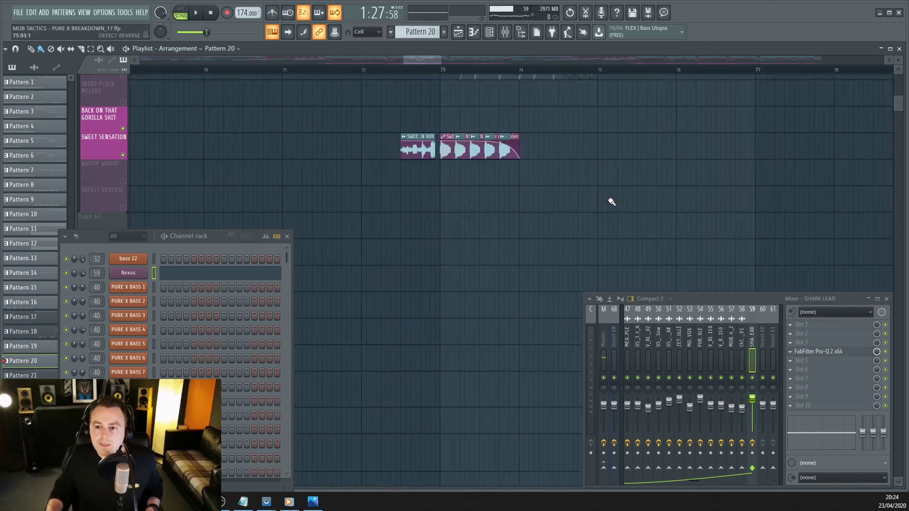
Step: Play the chopped SWEET SENSATION VOX clips from midway between bars 72 and 73, then stop playback
{"action": "scroll", "coordinate": [609, 198], "scroll_direction": "up", "scroll_amount": 3}
{"action": "left_click", "coordinate": [283, 71]}
{"action": "key", "text": "space"}
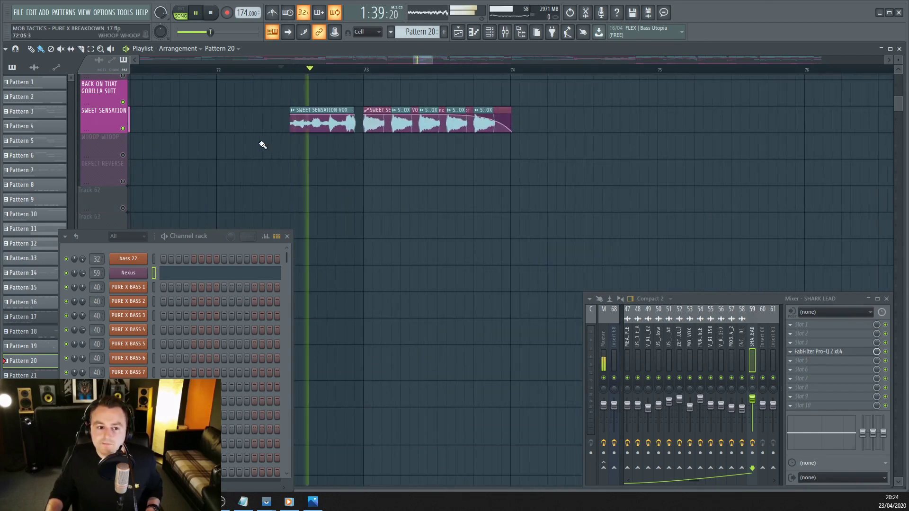
{"action": "key", "text": "space"}
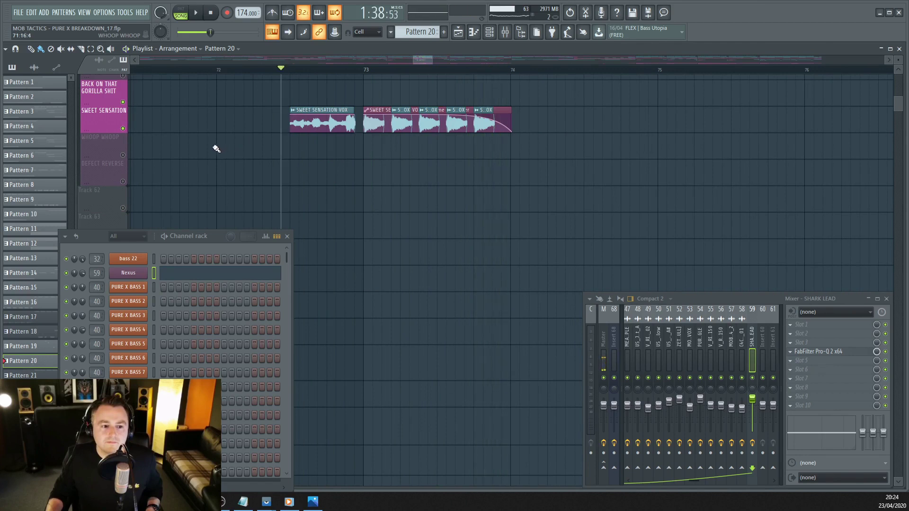
Step: Unmute all tracks and play the chopped SWEET SENSATION vocal in the full mix from bar 72, then stop
{"action": "scroll", "coordinate": [213, 148], "scroll_direction": "down", "scroll_amount": 2}
{"action": "left_click", "coordinate": [238, 71]}
{"action": "key", "text": "space"}
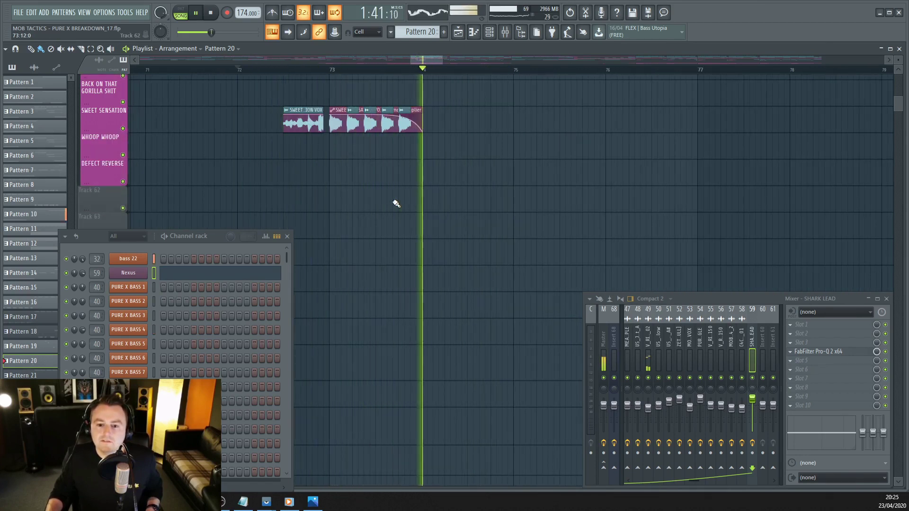
{"action": "key", "text": "space"}
Step: Play the DEFECT REV and MOVE LIKE A MILITANT VOX clips in the full mix from just before bar 81
{"action": "scroll", "coordinate": [361, 187], "scroll_direction": "down", "scroll_amount": 2}
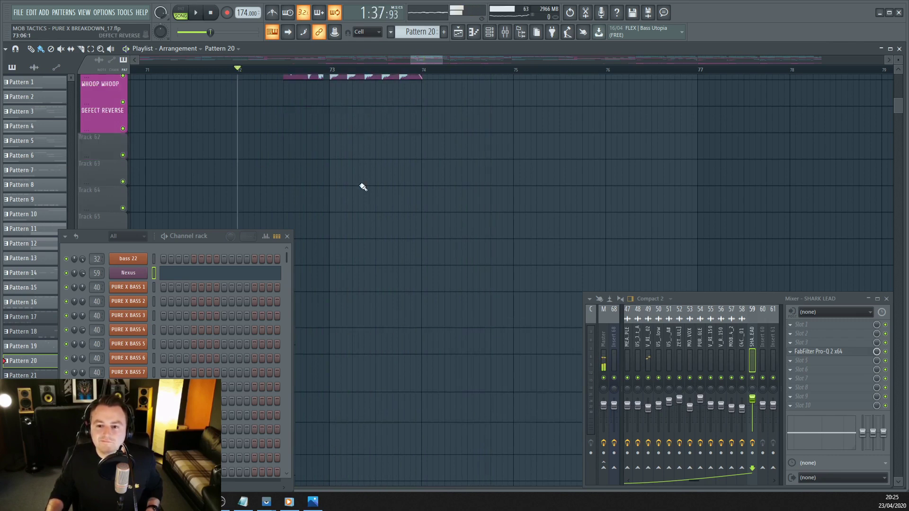
{"action": "scroll", "coordinate": [361, 187], "scroll_direction": "up", "scroll_amount": 3}
{"action": "scroll", "coordinate": [363, 188], "scroll_direction": "down", "scroll_amount": 2}
{"action": "scroll", "coordinate": [363, 188], "scroll_direction": "down", "scroll_amount": 1}
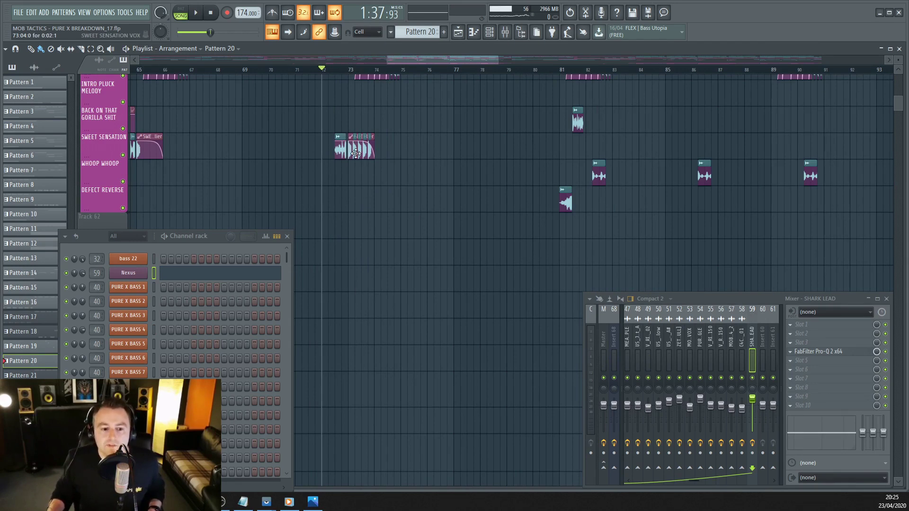
{"action": "scroll", "coordinate": [353, 156], "scroll_direction": "down", "scroll_amount": 6}
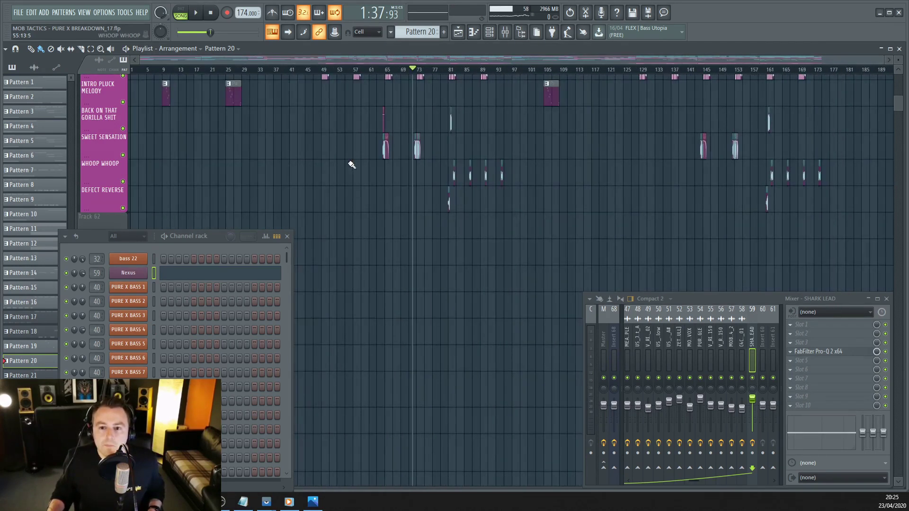
{"action": "scroll", "coordinate": [497, 208], "scroll_direction": "up", "scroll_amount": 10}
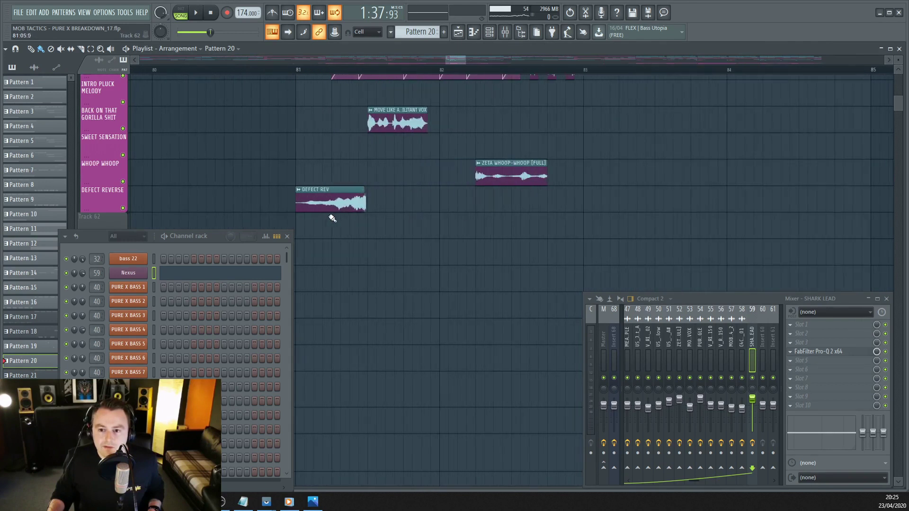
{"action": "key", "text": "space"}
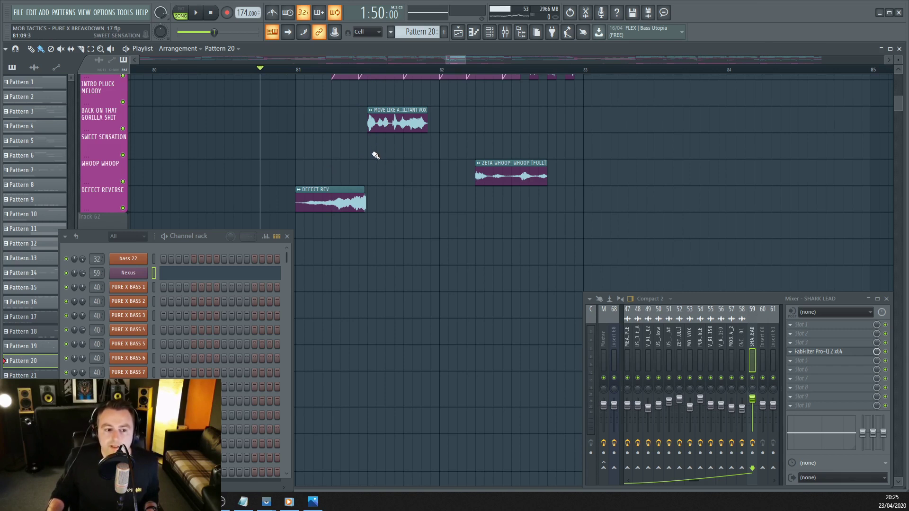
{"action": "key", "text": "space"}
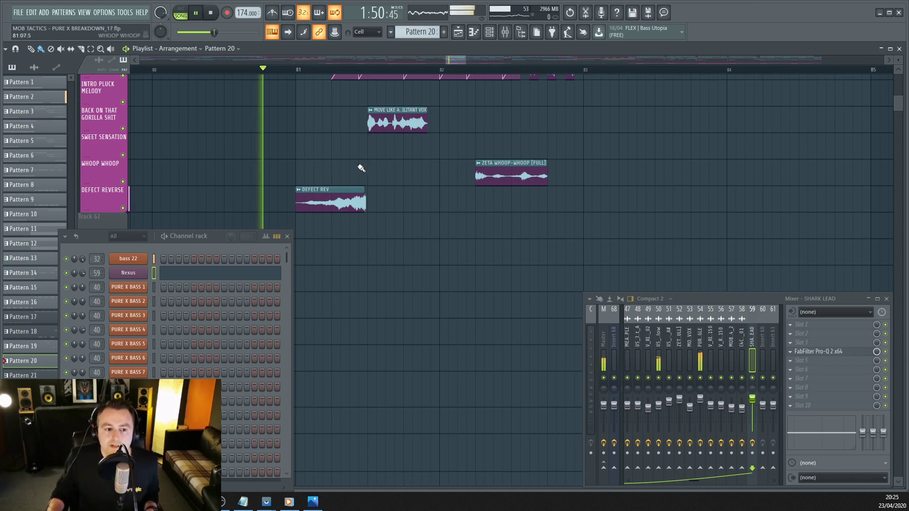
Step: Solo the BACK ON THAT GORILLA SHIT track and play its MOVE LIKE A MILITANT VOX clip, then stop playback
{"action": "right_click", "coordinate": [124, 130]}
{"action": "left_click", "coordinate": [359, 70]}
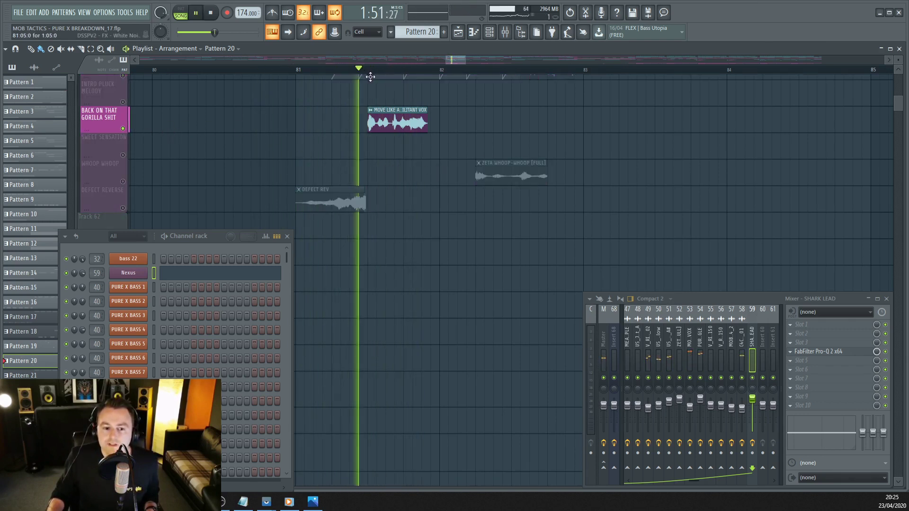
{"action": "key", "text": "space"}
Step: Open the MOVE LIKE A MILITANT VOX channel and view FabFilter Pro-Q 2 and Dimension Expander on its mixer insert
{"action": "left_click", "coordinate": [393, 120]}
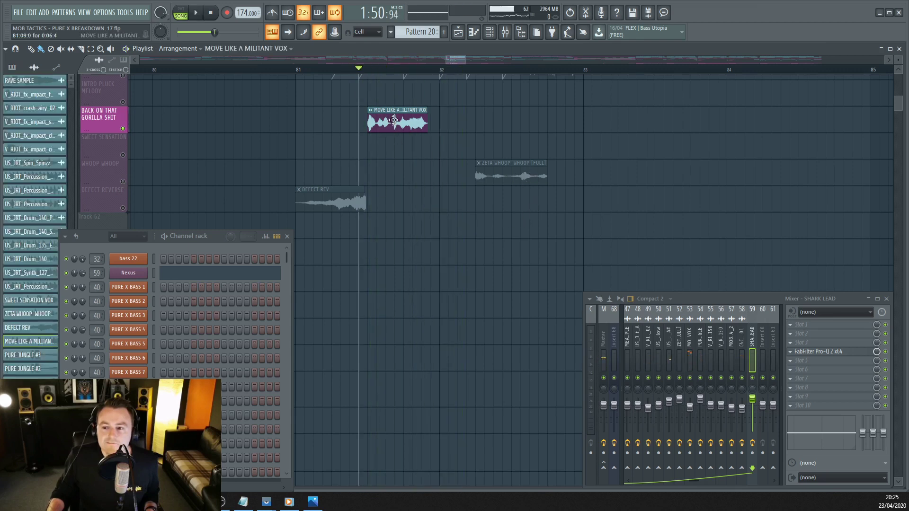
{"action": "double_click", "coordinate": [393, 120]}
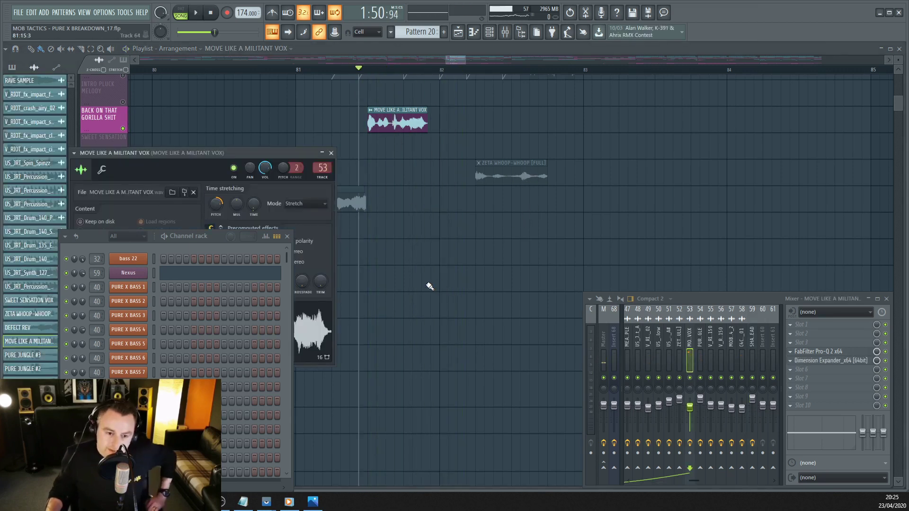
{"action": "left_click", "coordinate": [838, 352]}
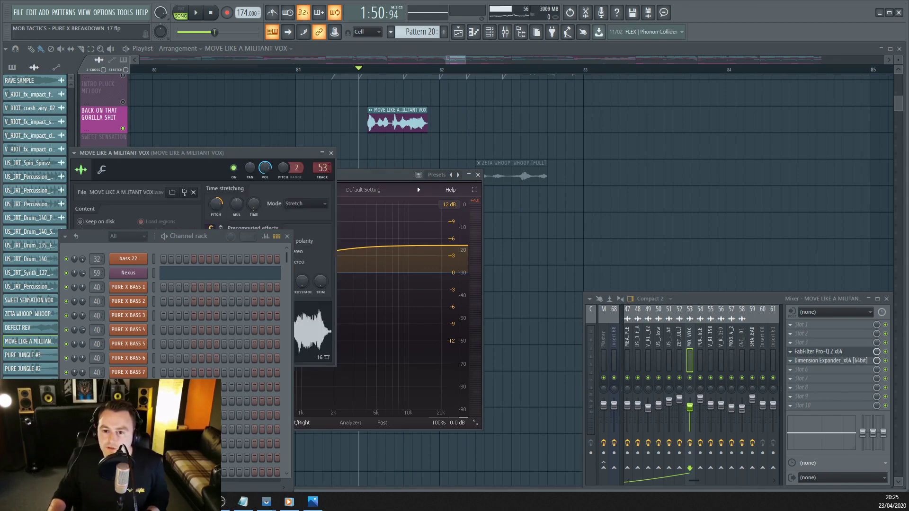
{"action": "left_click", "coordinate": [818, 351]}
{"action": "left_click", "coordinate": [819, 362]}
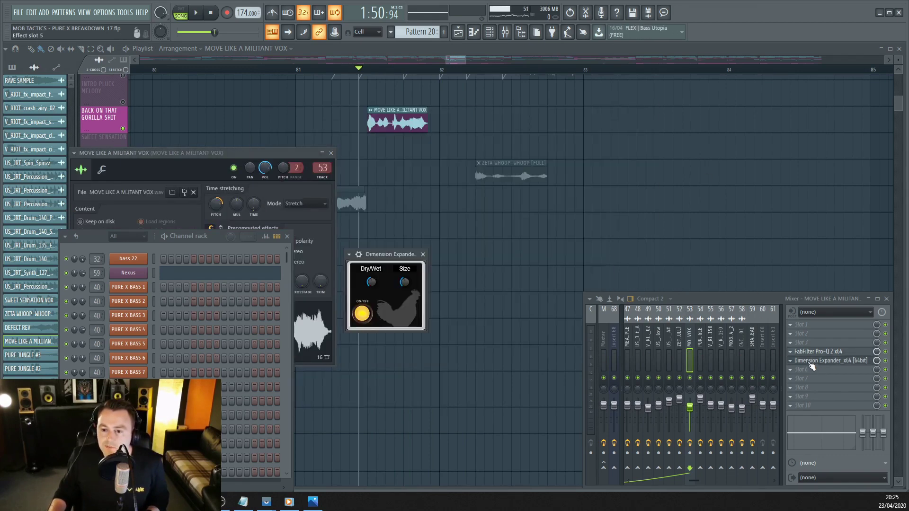
Step: Loop bar 81 and compare the MOVE LIKE A MILITANT vocal with Dimension Expander switched off and back on
{"action": "left_click_drag", "start_coordinate": [303, 73], "coordinate": [441, 76]}
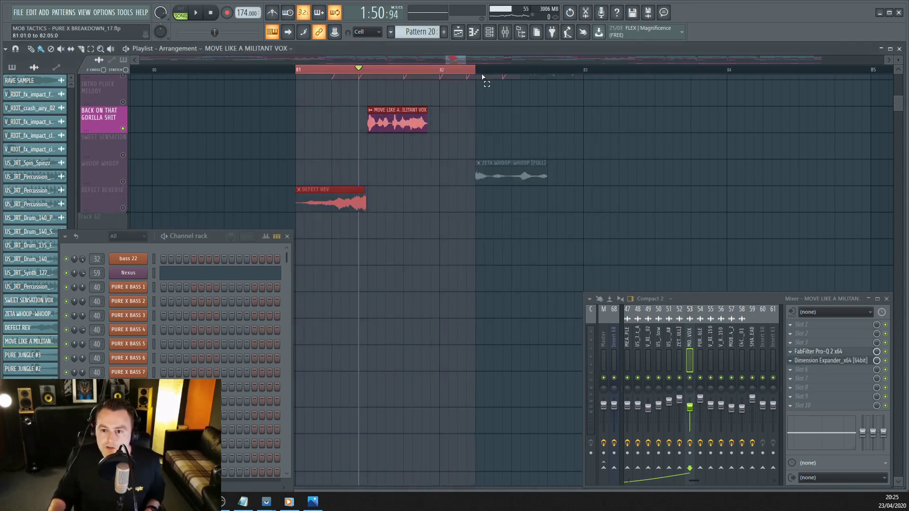
{"action": "key", "text": "space"}
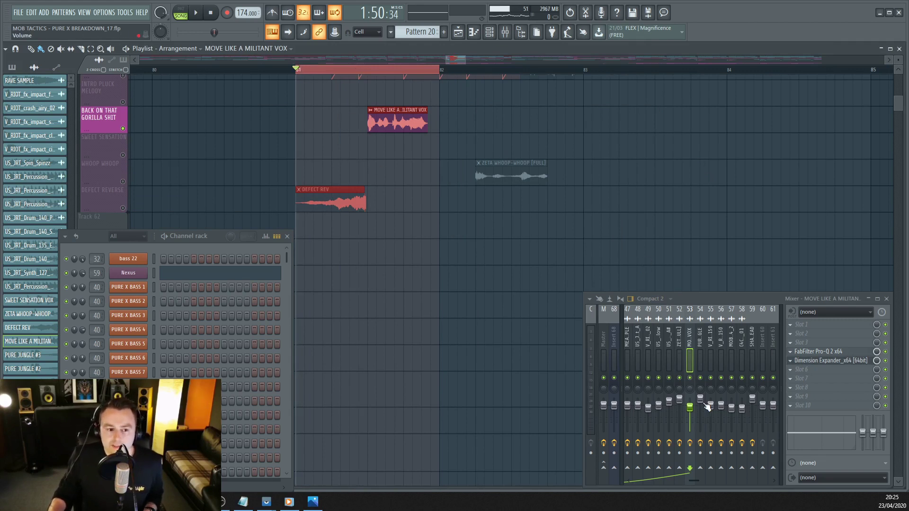
{"action": "left_click", "coordinate": [735, 390]}
{"action": "left_click", "coordinate": [362, 313]}
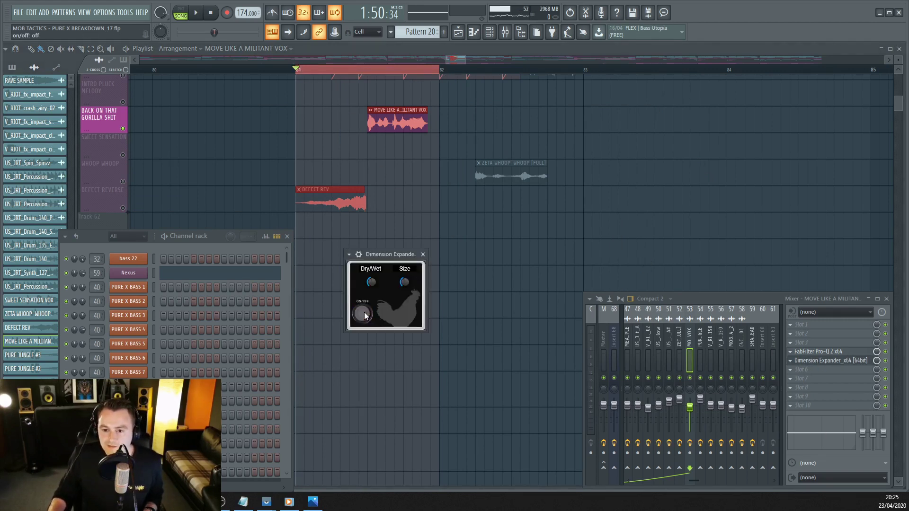
{"action": "left_click", "coordinate": [195, 12]}
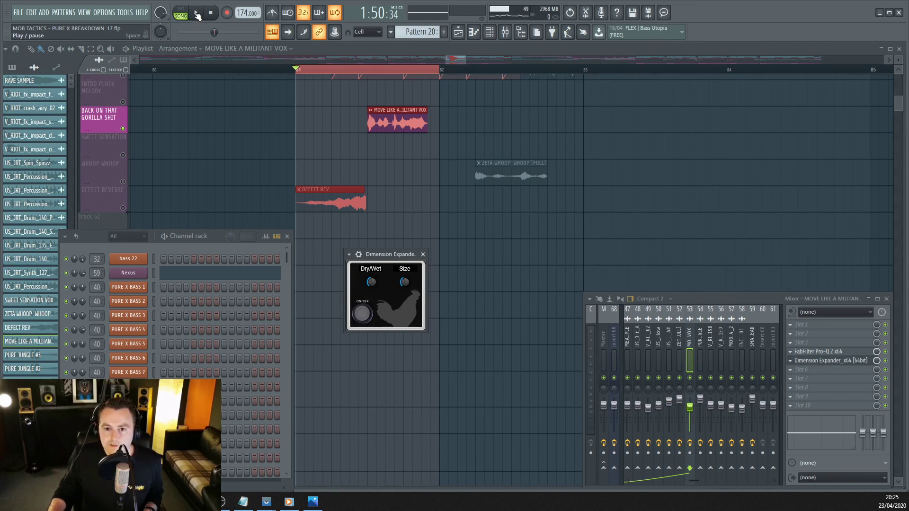
{"action": "left_click", "coordinate": [362, 314]}
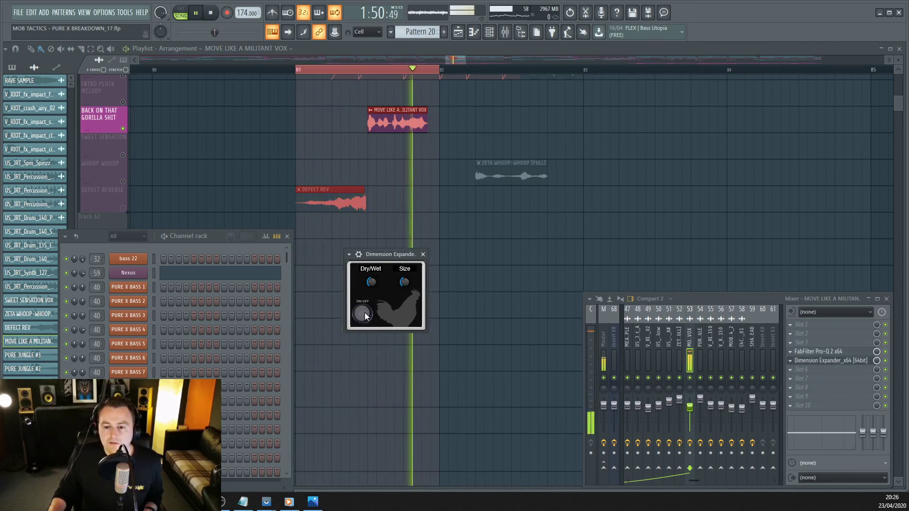
Step: Stop playback and open the Serum instrument of the PURE X BASS 1 channel
{"action": "key", "text": "space"}
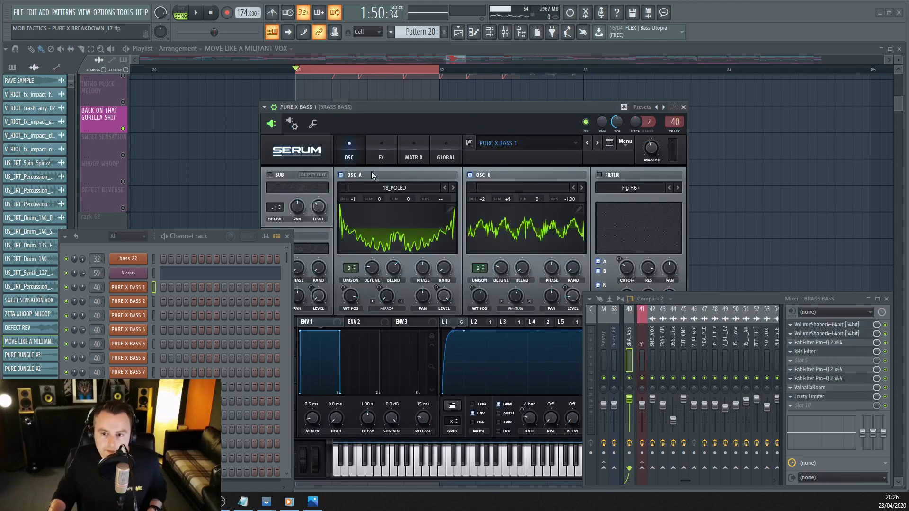
{"action": "left_click", "coordinate": [128, 287]}
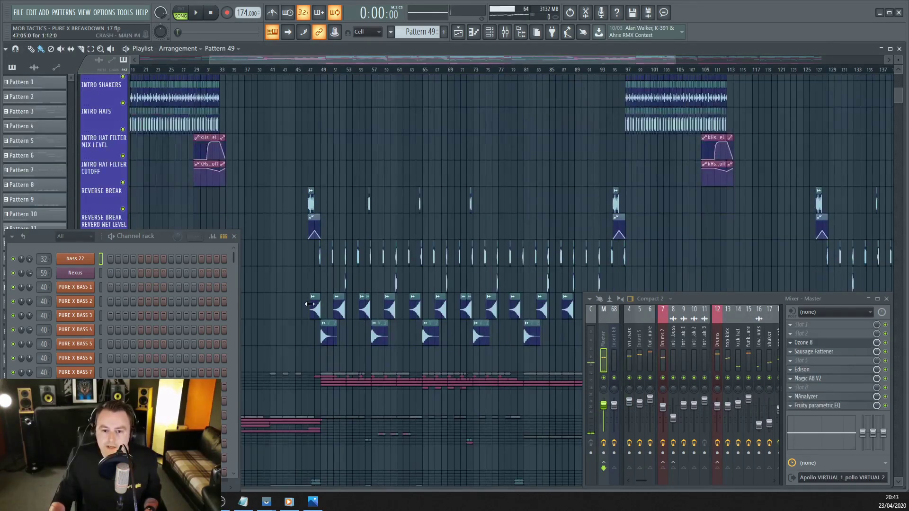
Step: Hide the channel rack to show the PURE JUNGLE VOX clips near bar 48, and close the media player playing PURE JUNGLE VOCAL
{"action": "scroll", "coordinate": [313, 301], "scroll_direction": "up", "scroll_amount": 6}
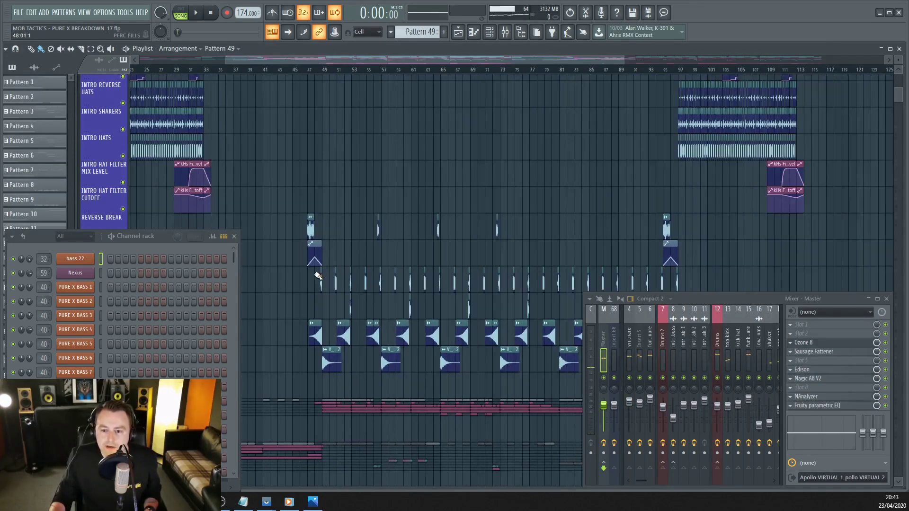
{"action": "scroll", "coordinate": [355, 296], "scroll_direction": "up", "scroll_amount": 10}
{"action": "key", "text": "F6"}
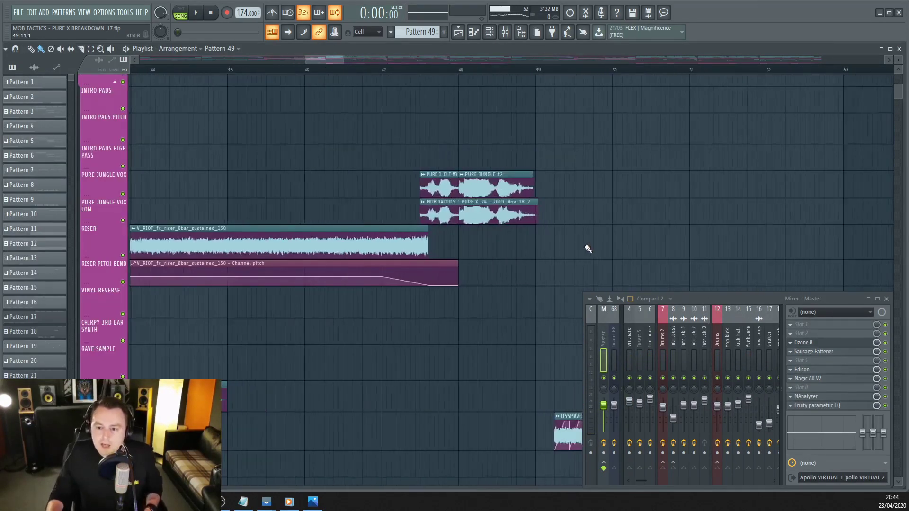
{"action": "scroll", "coordinate": [587, 247], "scroll_direction": "up", "scroll_amount": 1}
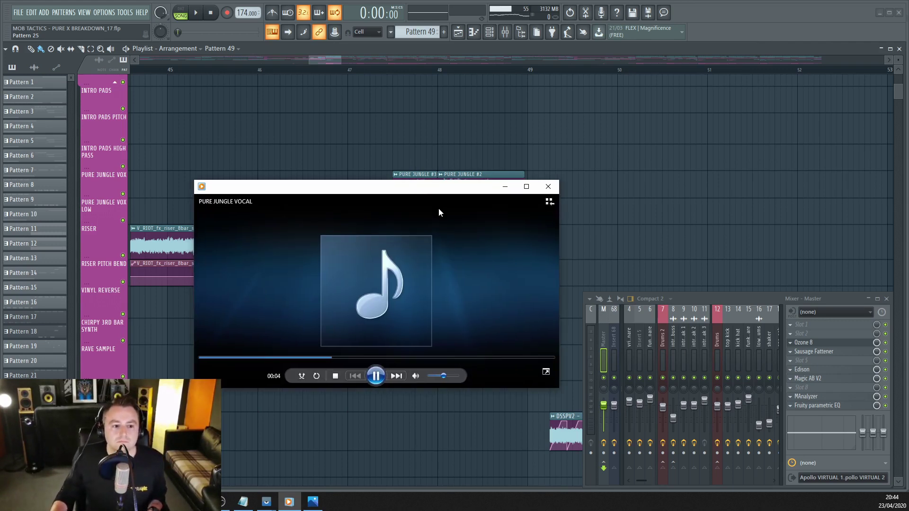
{"action": "left_click", "coordinate": [548, 187]}
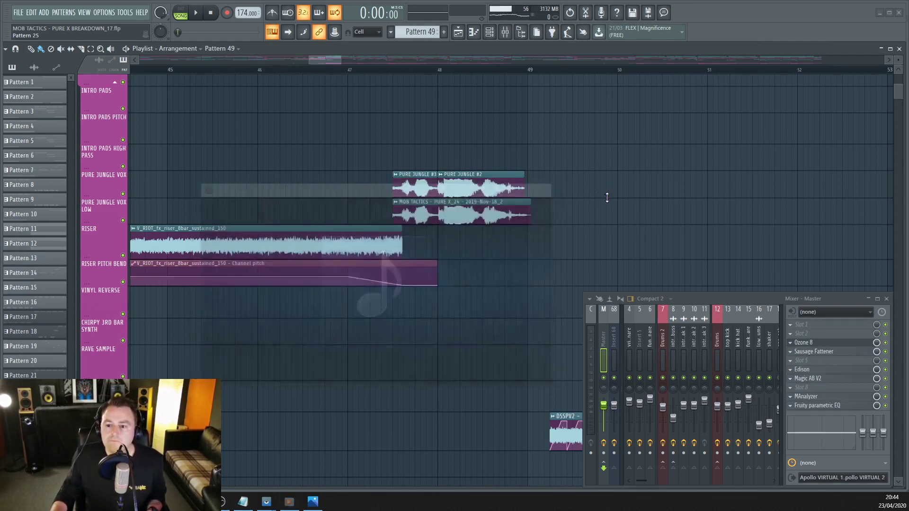
Step: Solo the PURE JUNGLE VOX track and play its vocal clips from midway between bars 47 and 48, then stop playback
{"action": "scroll", "coordinate": [592, 223], "scroll_direction": "up", "scroll_amount": 3}
{"action": "left_click", "coordinate": [124, 193], "text": "ctrl"}
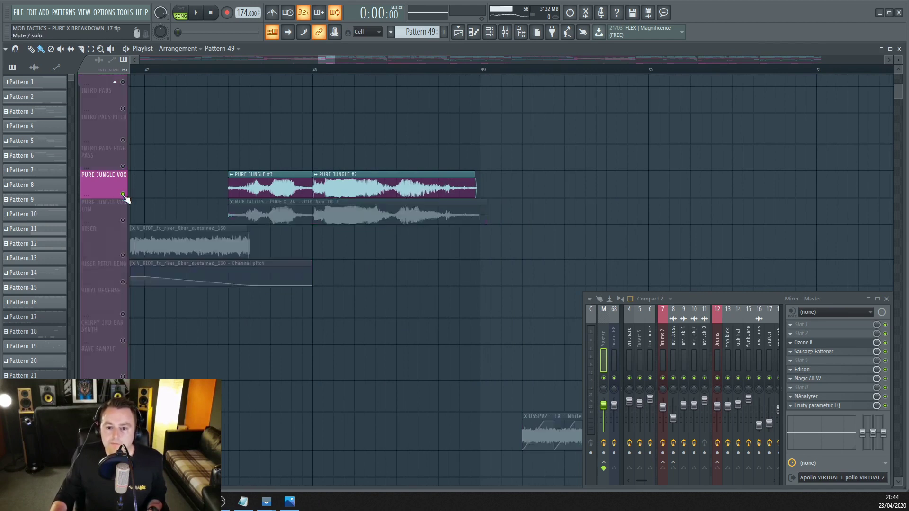
{"action": "left_click", "coordinate": [229, 69]}
{"action": "key", "text": "space"}
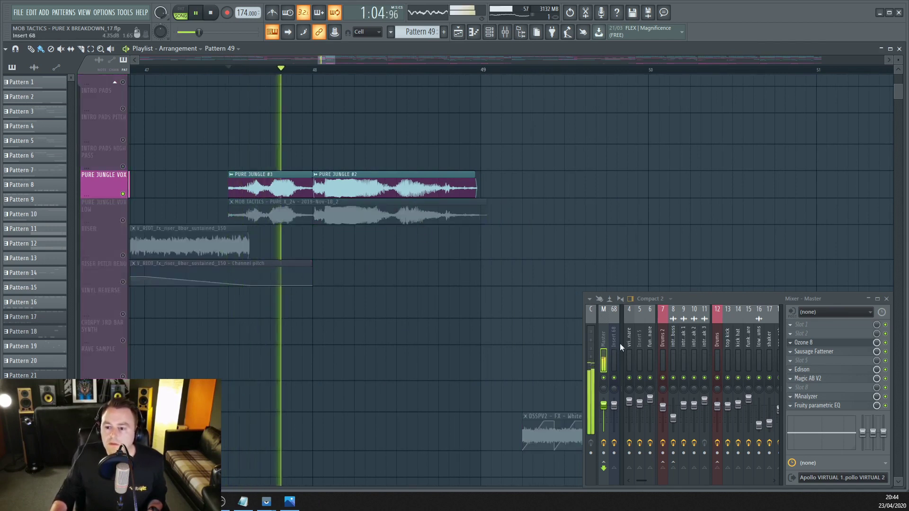
{"action": "scroll", "coordinate": [620, 343], "scroll_direction": "down", "scroll_amount": 8}
{"action": "key", "text": "space"}
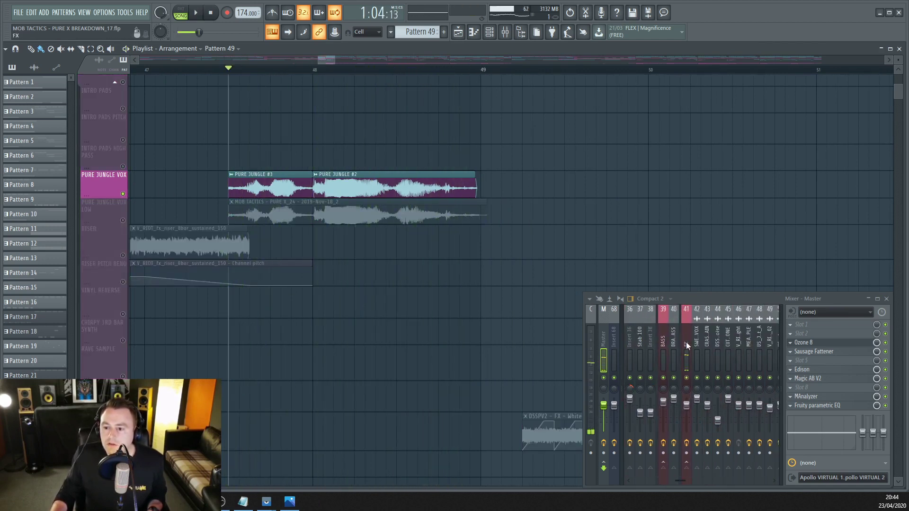
Step: Open Fruity delay 2 on the PURE JUNGLE mixer track, play the vocal at 100% delay mix, and return the mix level to 31%
{"action": "scroll", "coordinate": [686, 342], "scroll_direction": "down", "scroll_amount": 4}
{"action": "left_click", "coordinate": [655, 339]}
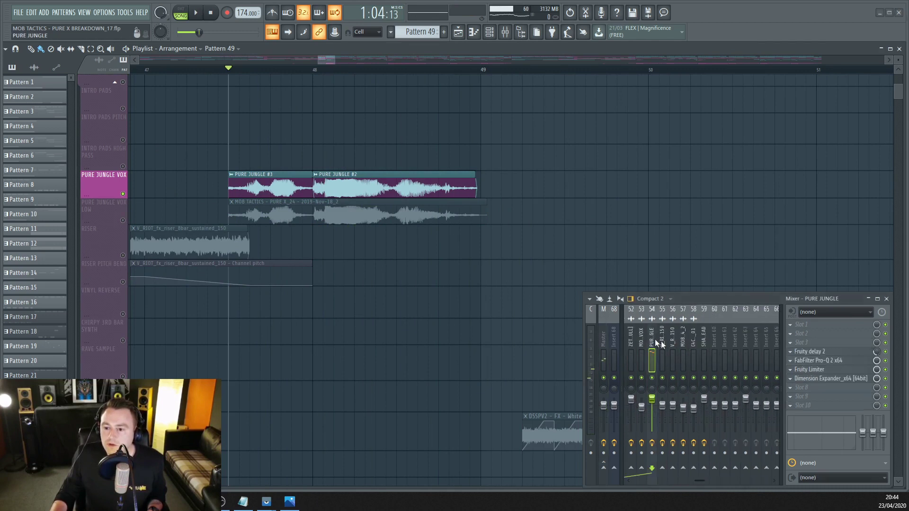
{"action": "left_click", "coordinate": [818, 353]}
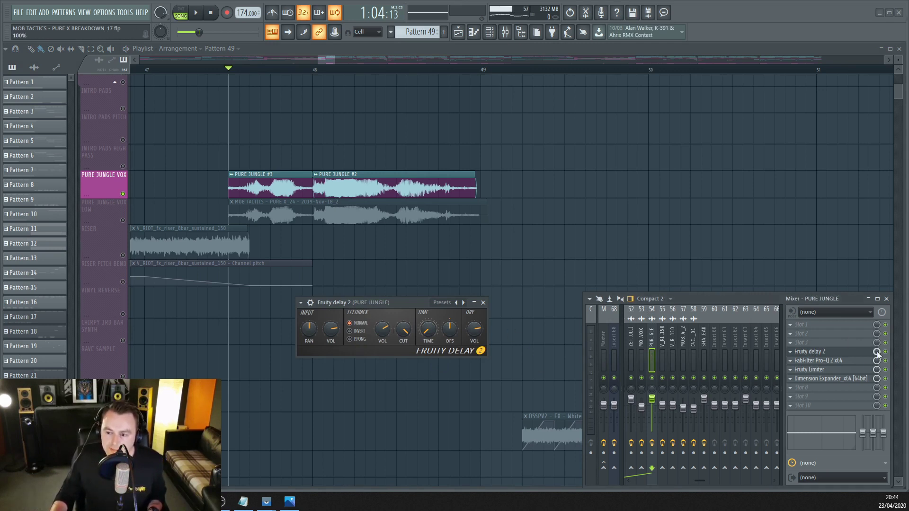
{"action": "key", "text": "space"}
{"action": "key", "text": "space"}
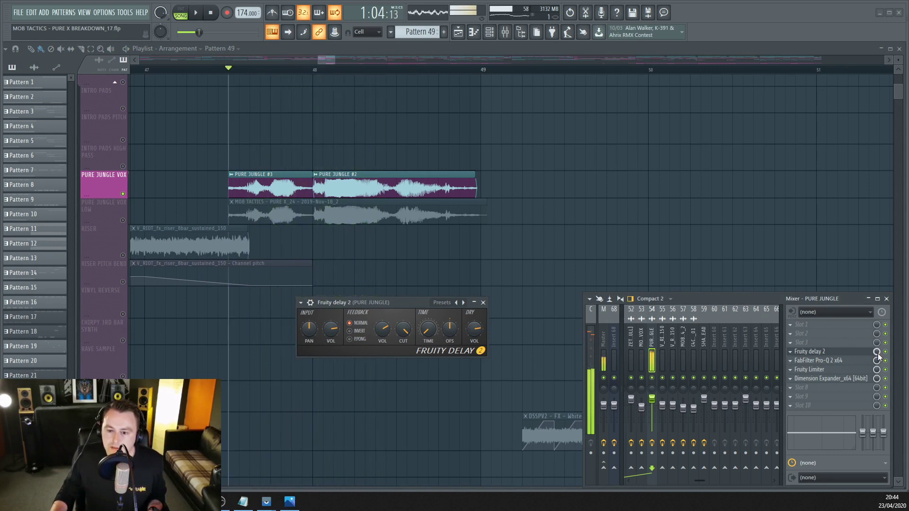
{"action": "left_click_drag", "start_coordinate": [878, 356], "coordinate": [876, 352]}
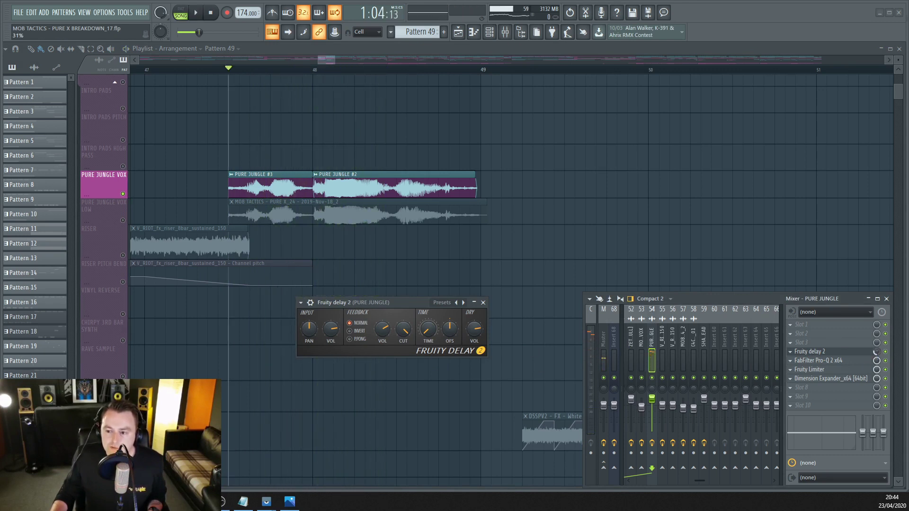
{"action": "left_click", "coordinate": [823, 380]}
{"action": "left_click", "coordinate": [824, 383]}
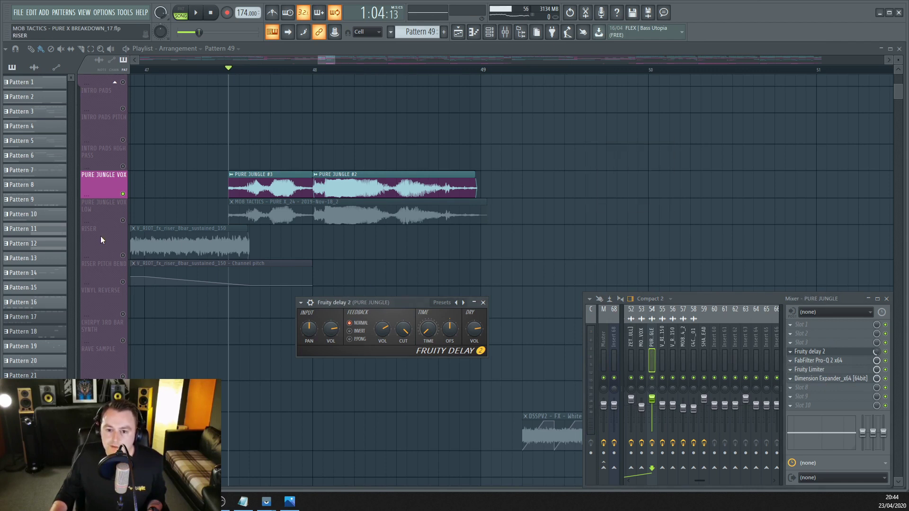
Step: Solo the PURE JUNGLE VOX LOW track, check its clip's sampler settings, and play the pitched-down vocal, stopping afterwards
{"action": "left_click", "coordinate": [116, 213]}
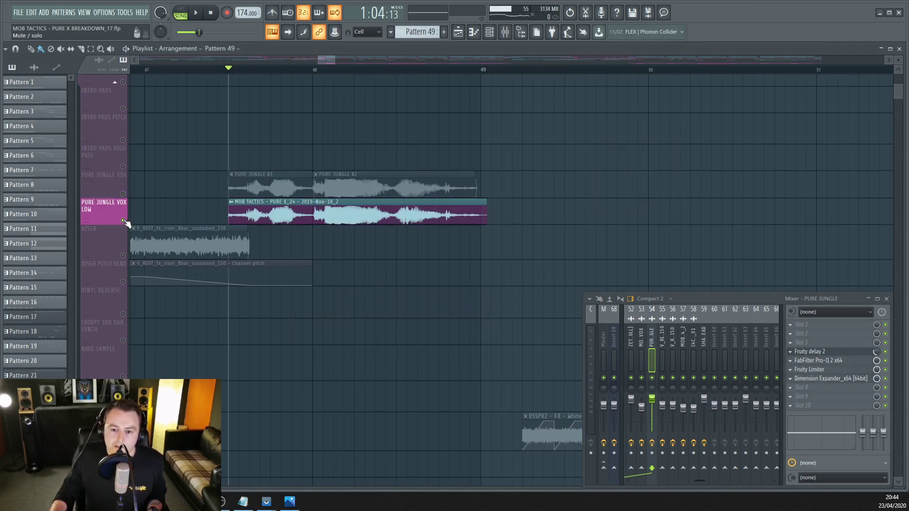
{"action": "left_click", "coordinate": [299, 204]}
{"action": "double_click", "coordinate": [299, 203]}
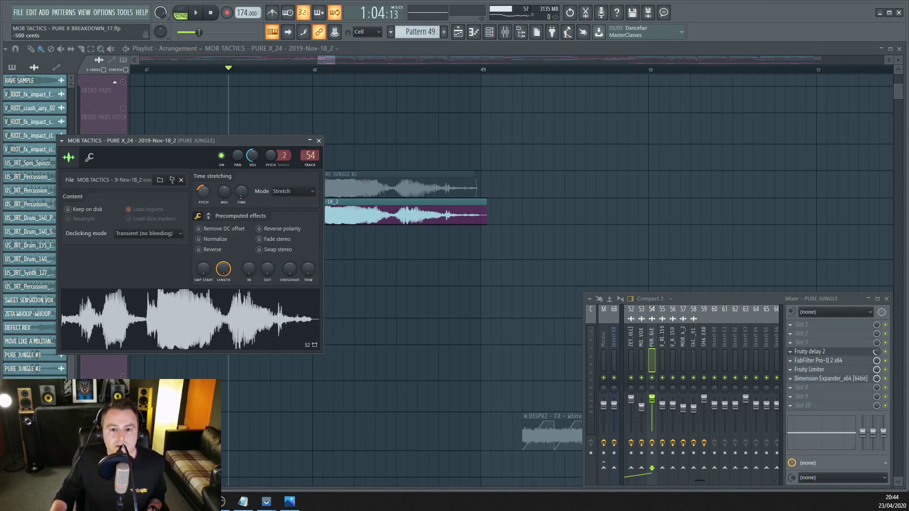
{"action": "key", "text": "Escape"}
{"action": "key", "text": "space"}
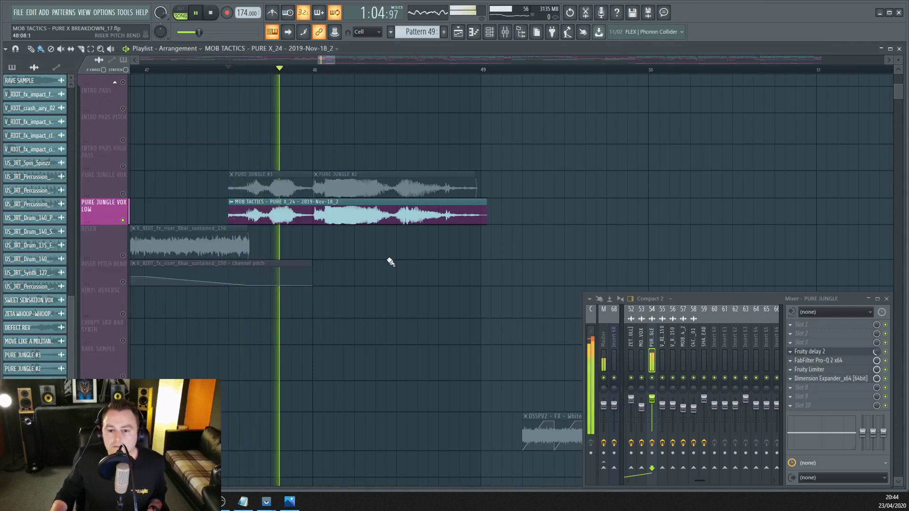
{"action": "key", "text": "space"}
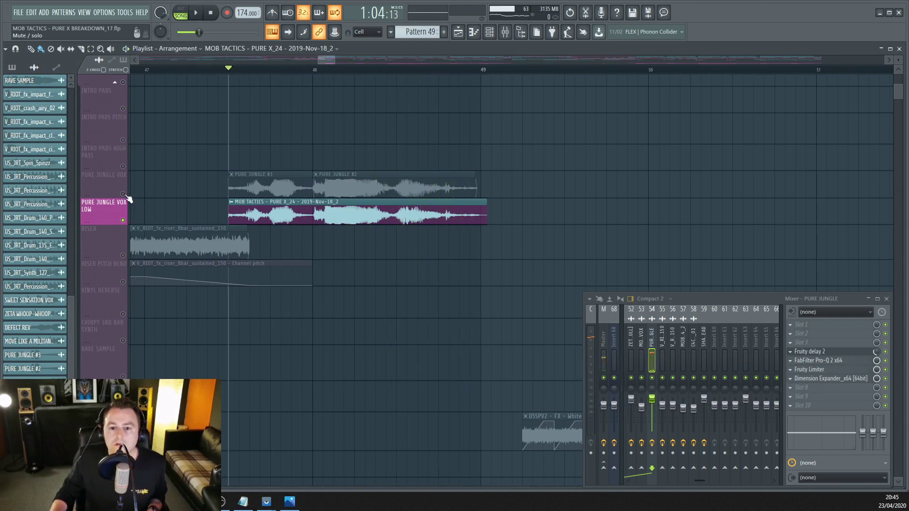
Step: Unmute the PURE JUNGLE VOX track and play it together with PURE JUNGLE VOX LOW, stopping playback after the phrase
{"action": "left_click", "coordinate": [122, 194]}
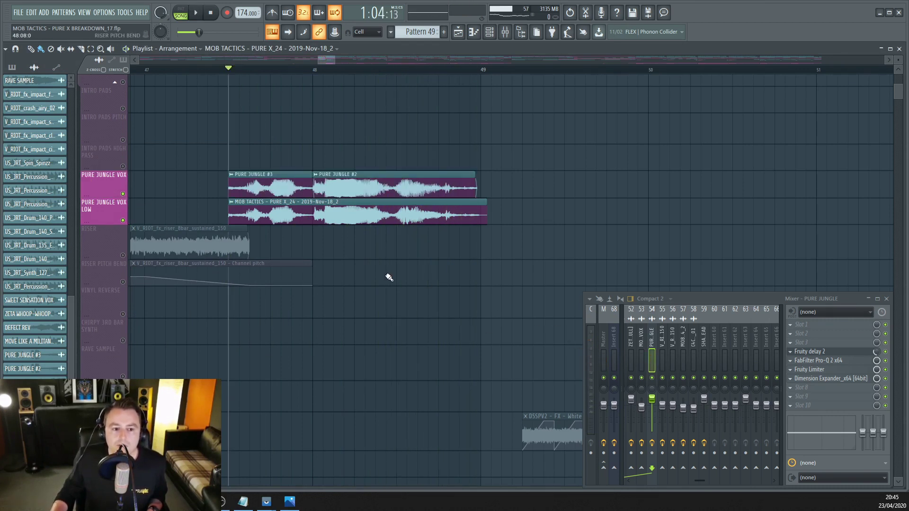
{"action": "key", "text": "space"}
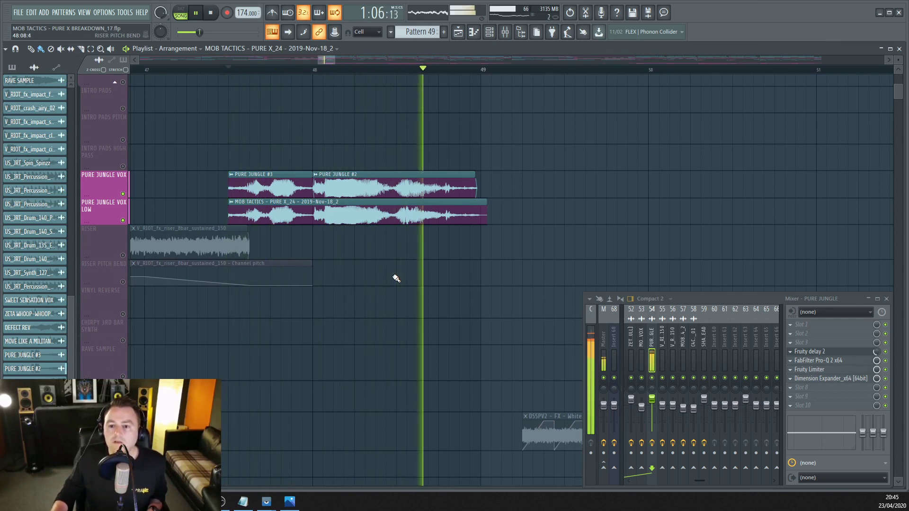
{"action": "key", "text": "space"}
{"action": "left_click", "coordinate": [122, 220], "text": "ctrl"}
{"action": "left_click", "coordinate": [123, 221], "text": "ctrl"}
{"action": "scroll", "coordinate": [291, 295], "scroll_direction": "down", "scroll_amount": 5}
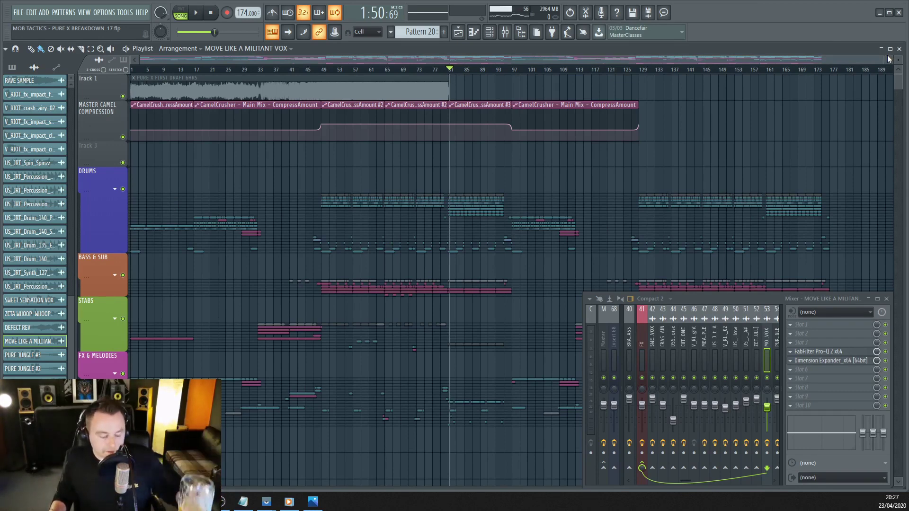
Step: Select the Drums 2 bus in the mixer, open its Fruity Limiter, and play the song briefly to watch the limiting
{"action": "scroll", "coordinate": [679, 325], "scroll_direction": "up", "scroll_amount": 10}
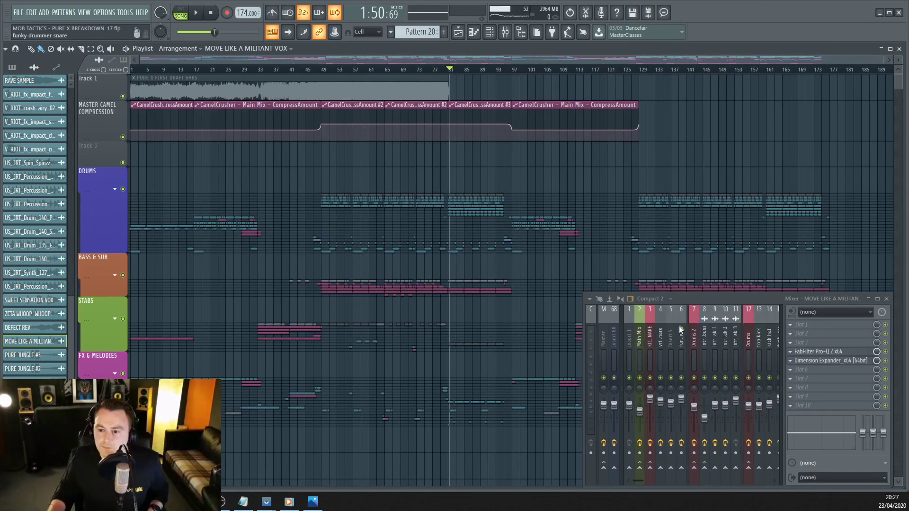
{"action": "left_click", "coordinate": [748, 339]}
{"action": "key", "text": "Left"}
{"action": "key", "text": "Left"}
{"action": "key", "text": "Left"}
{"action": "key", "text": "Left"}
{"action": "key", "text": "Left"}
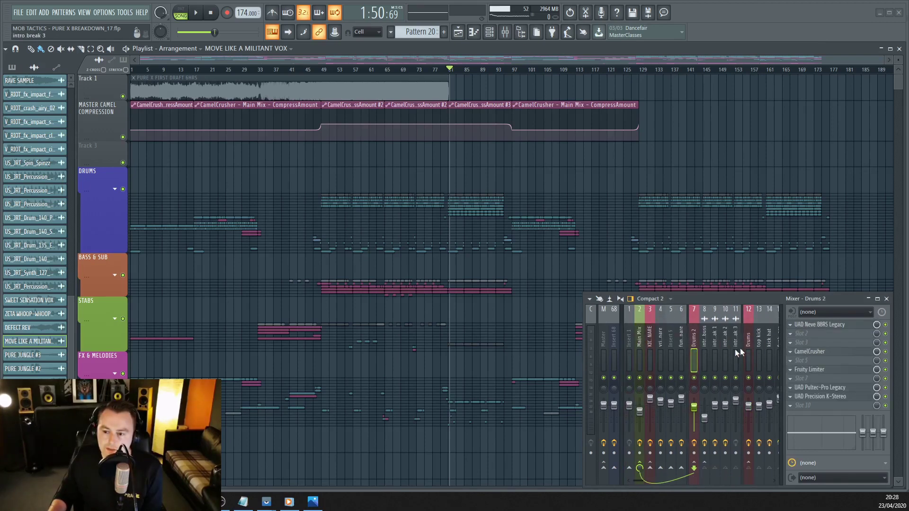
{"action": "left_click", "coordinate": [820, 373]}
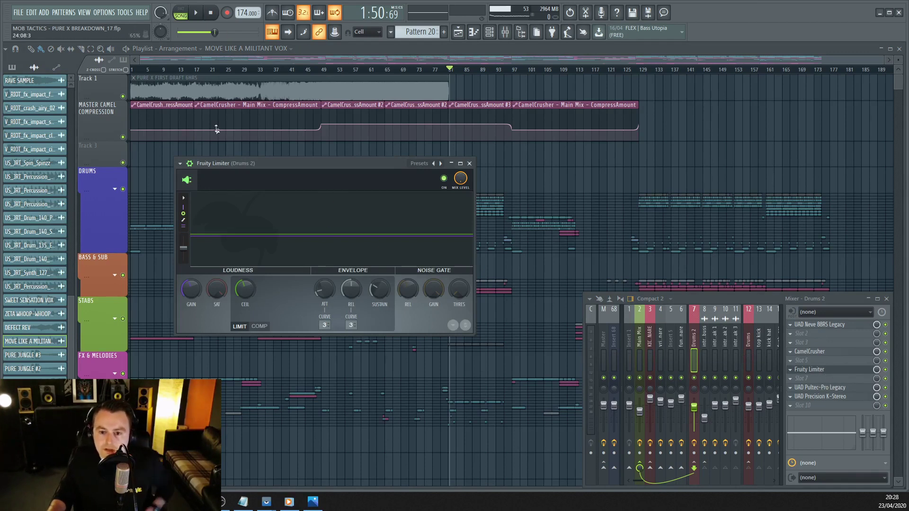
{"action": "left_click", "coordinate": [195, 13]}
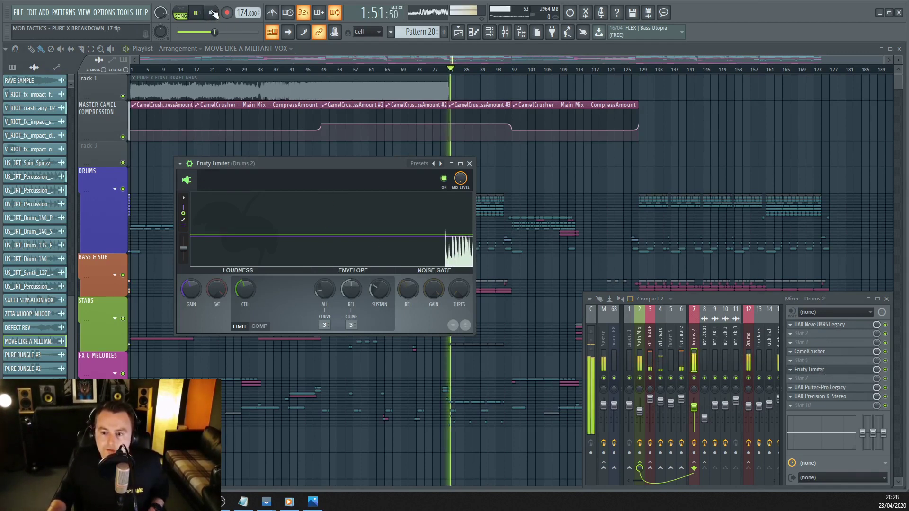
{"action": "left_click", "coordinate": [211, 14]}
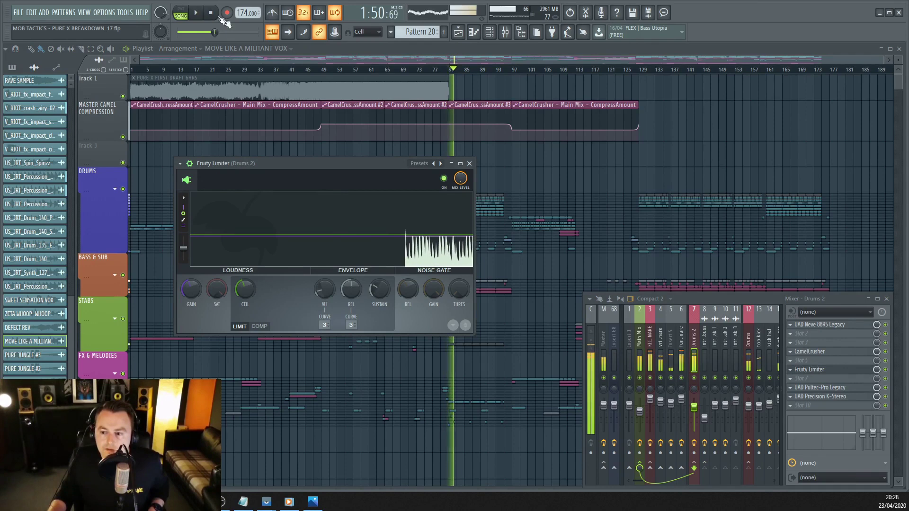
Step: Open the UAD Pultec-Pro Legacy and UAD Precision K-Stereo effects of the Drums 2 bus
{"action": "left_click", "coordinate": [828, 388]}
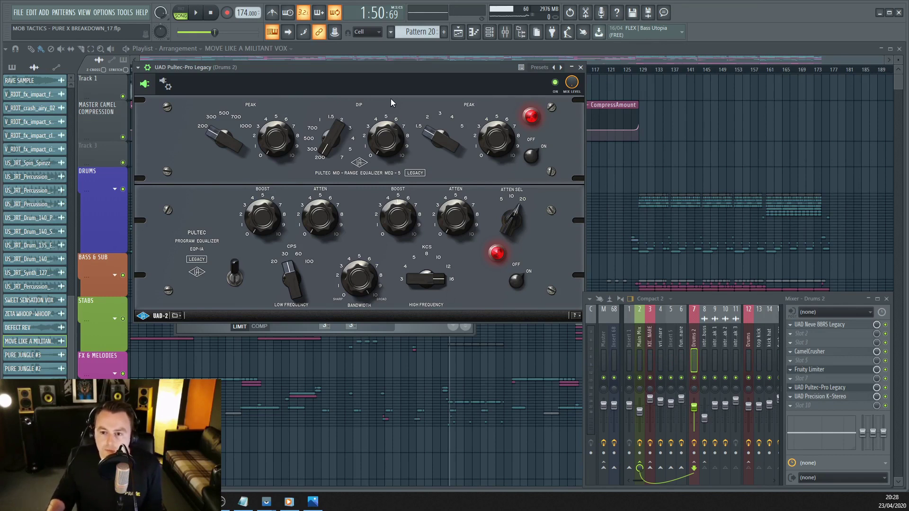
{"action": "left_click_drag", "start_coordinate": [369, 67], "coordinate": [352, 107]}
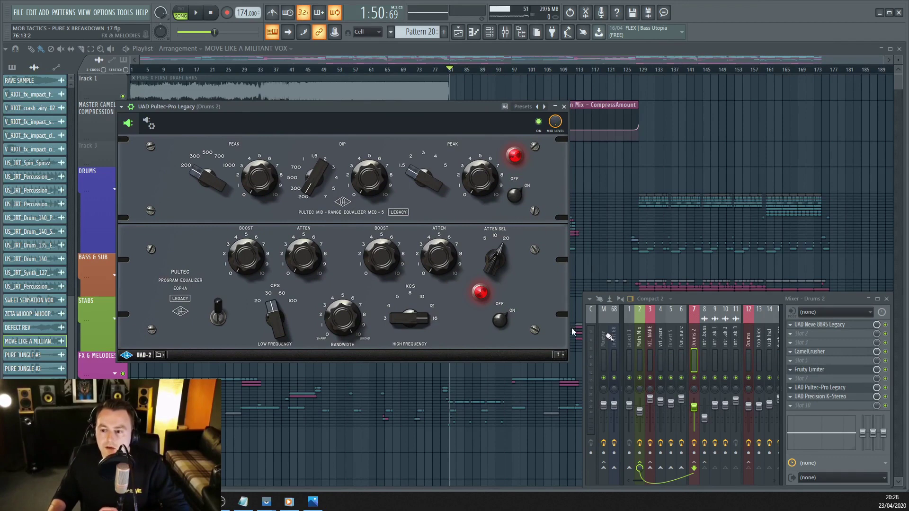
{"action": "left_click", "coordinate": [822, 397]}
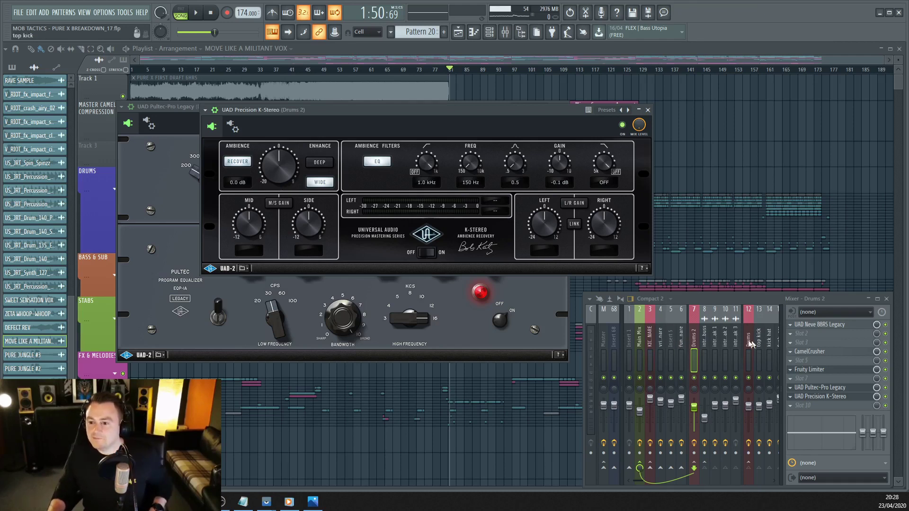
Step: Open the UAD Neve 88RS Legacy on the Main Mix track and show its list of presets
{"action": "left_click", "coordinate": [643, 342]}
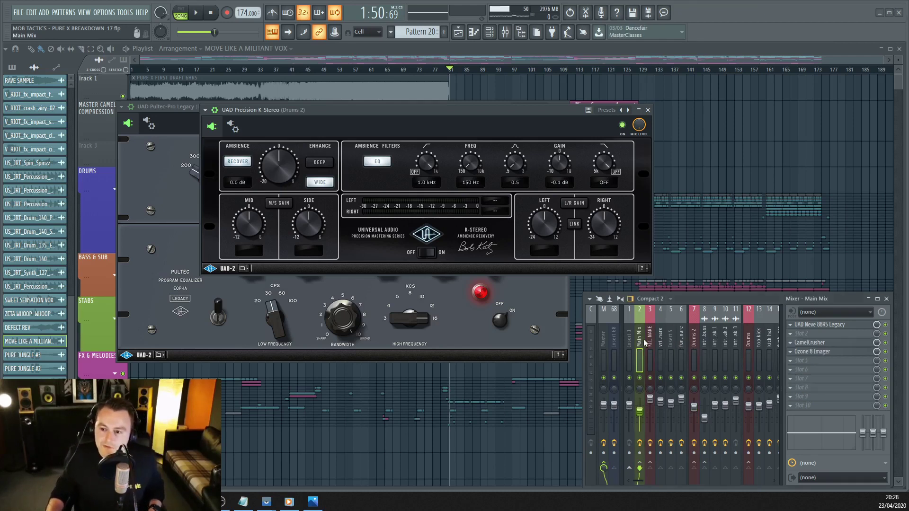
{"action": "left_click", "coordinate": [819, 324]}
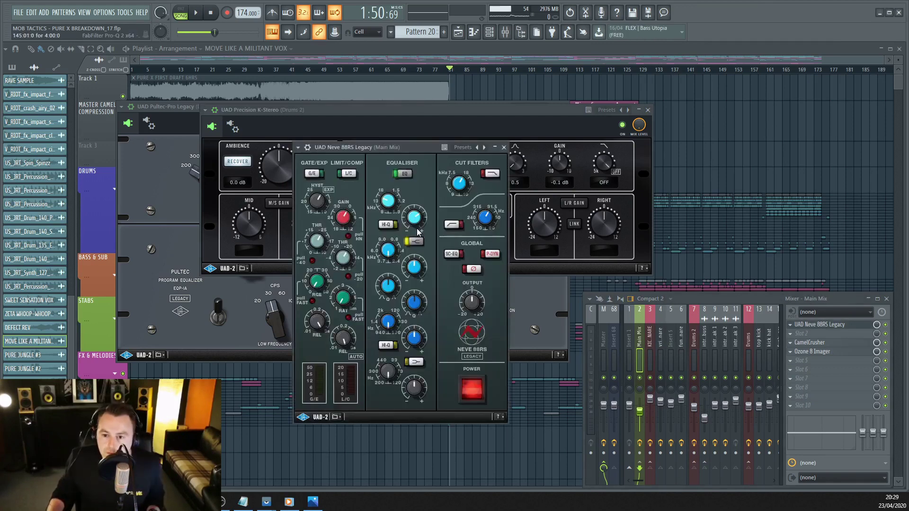
{"action": "left_click_drag", "start_coordinate": [365, 150], "coordinate": [319, 135]}
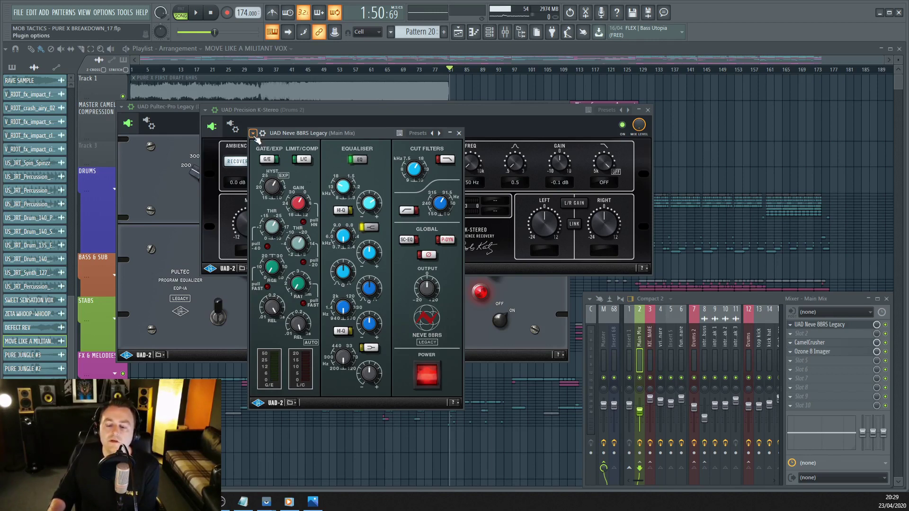
{"action": "left_click", "coordinate": [254, 133]}
{"action": "mouse_move", "coordinate": [278, 172]}
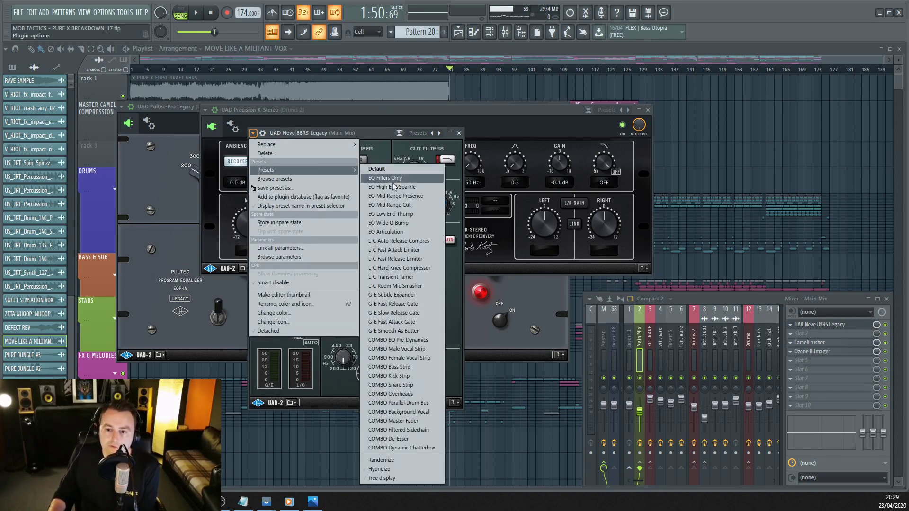
{"action": "left_click", "coordinate": [368, 170]}
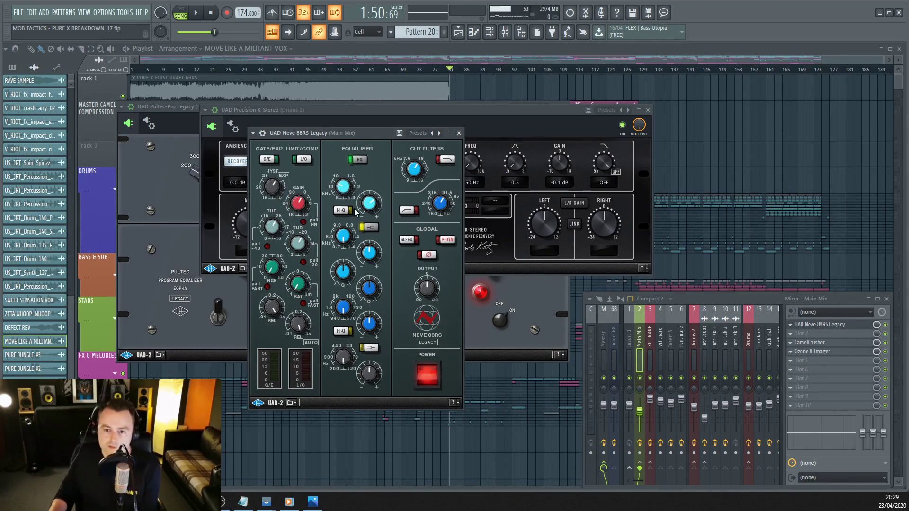
Step: Open the CamelCrusher and Ozone 8 Imager effects of the Main Mix track
{"action": "left_click", "coordinate": [812, 342]}
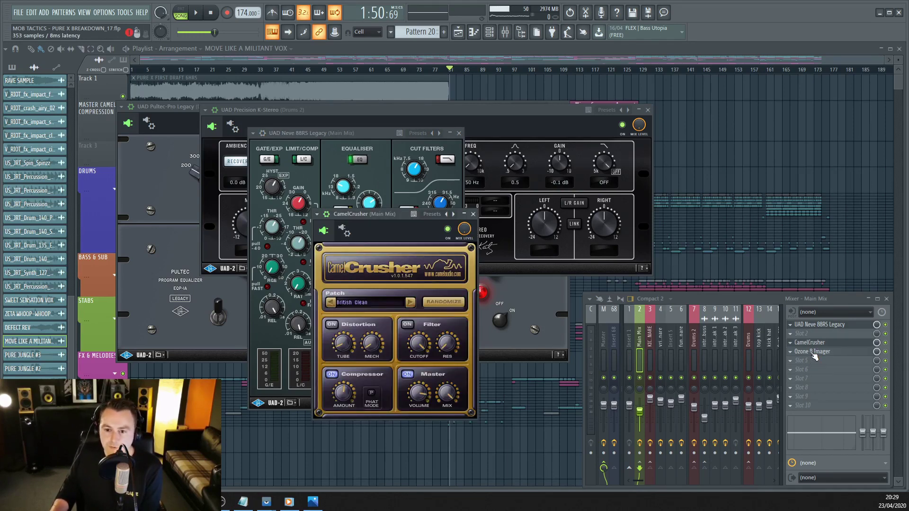
{"action": "left_click", "coordinate": [811, 352]}
{"action": "left_click_drag", "start_coordinate": [356, 116], "coordinate": [275, 106]}
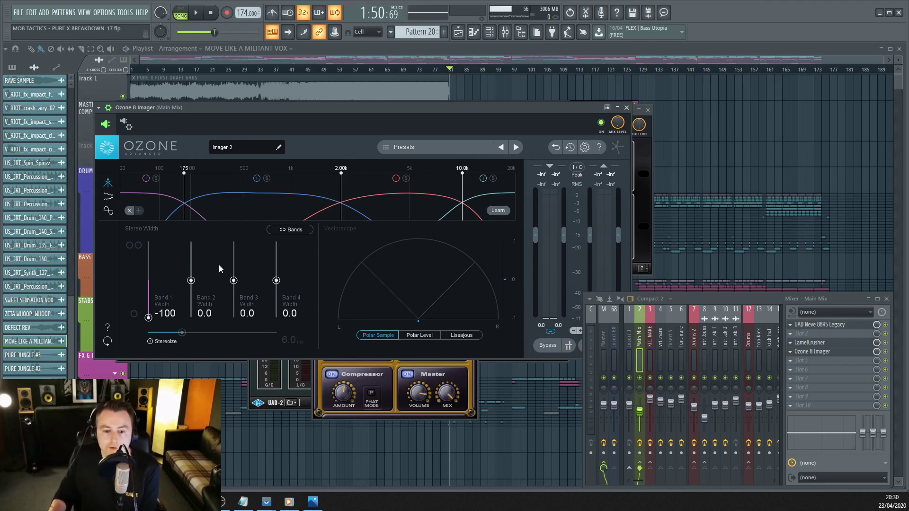
Step: Play the song and solo band 1 in the Main Mix track's Ozone 8 Imager
{"action": "left_click", "coordinate": [506, 50]}
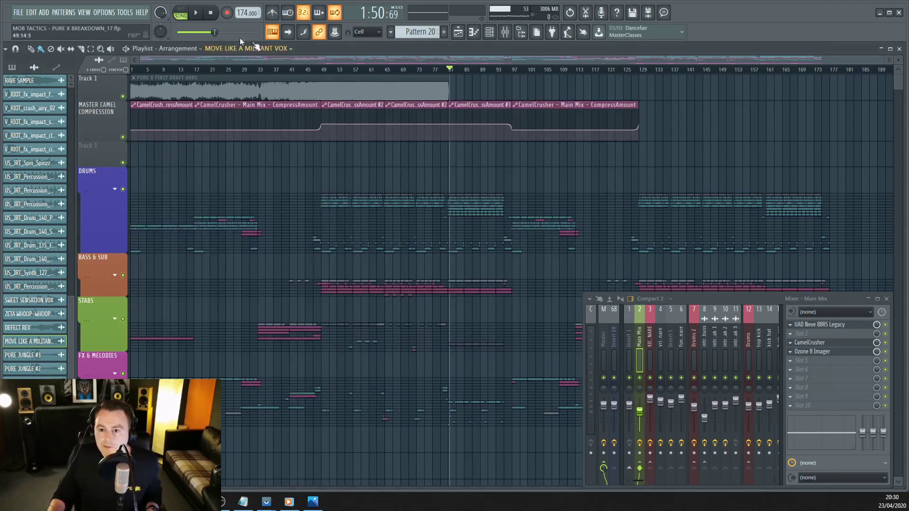
{"action": "left_click", "coordinate": [196, 13]}
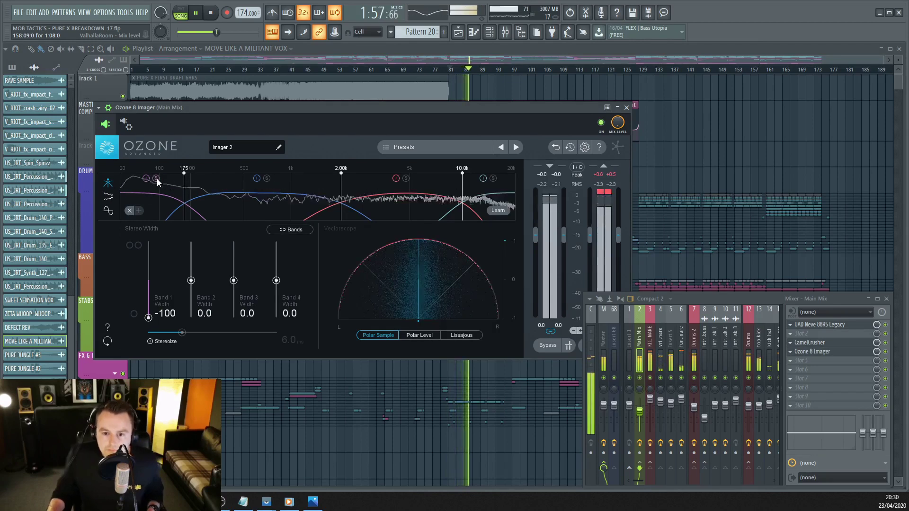
{"action": "left_click", "coordinate": [156, 178]}
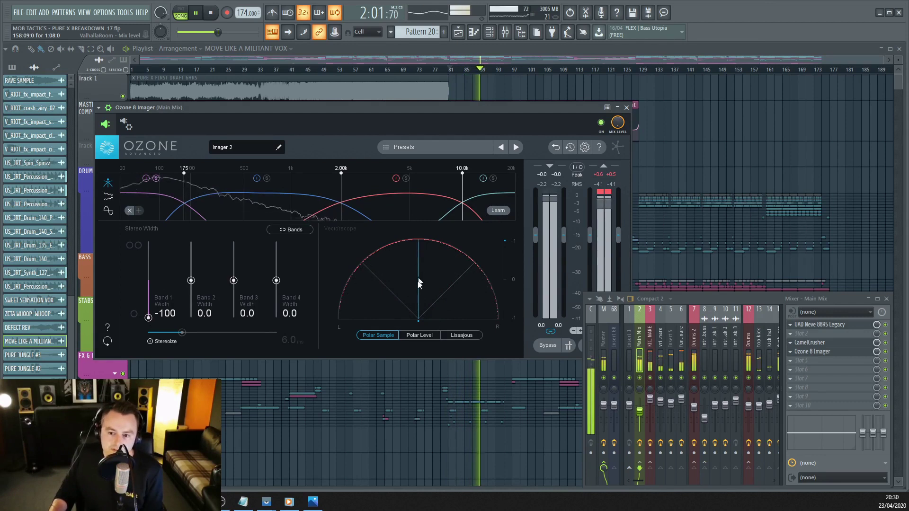
Step: Compare Imager band 1 at a stereo width of 0.0 and back at -100, and stop playback
{"action": "double_click", "coordinate": [148, 318]}
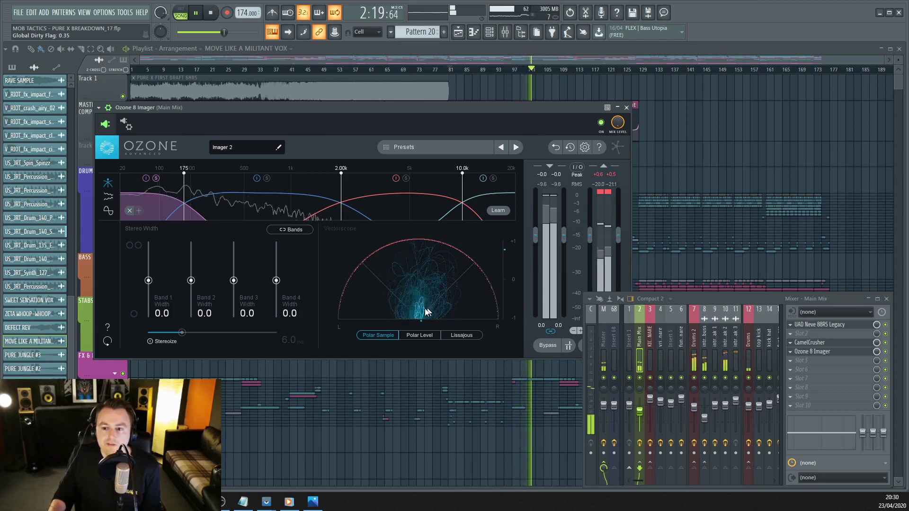
{"action": "left_click_drag", "start_coordinate": [148, 280], "coordinate": [148, 317]}
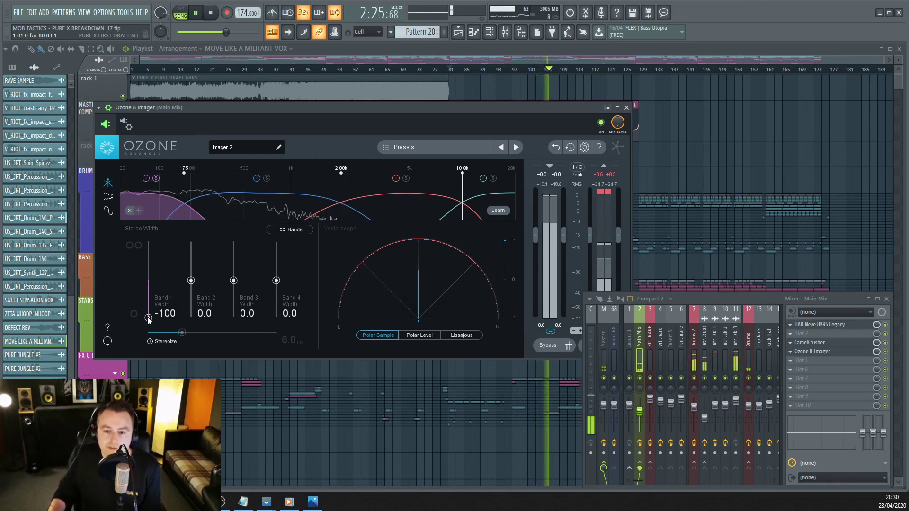
{"action": "mouse_move", "coordinate": [148, 317]}
{"action": "left_mouse_down"}
{"action": "mouse_move", "coordinate": [148, 283]}
{"action": "mouse_move", "coordinate": [149, 317]}
{"action": "left_mouse_up"}
{"action": "key", "text": "space"}
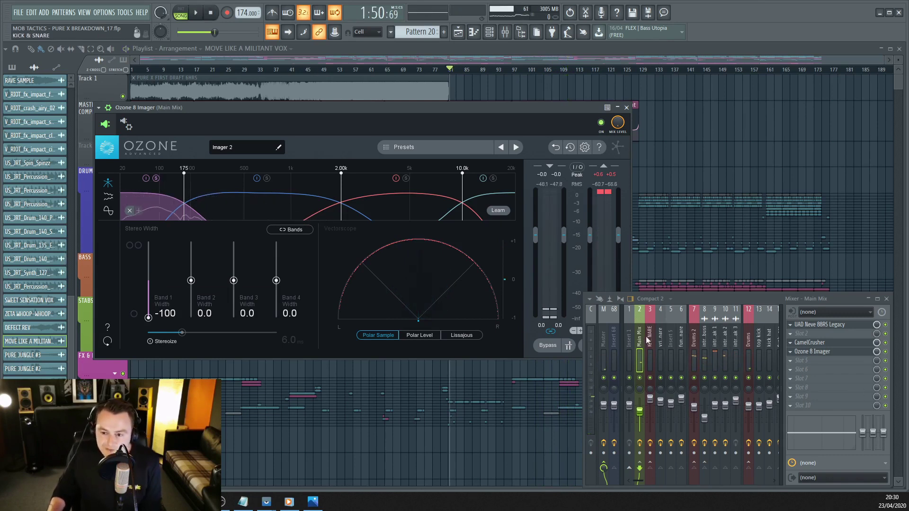
Step: Select the Master track in the mixer and open its Ozone 8 effect
{"action": "left_click", "coordinate": [605, 342]}
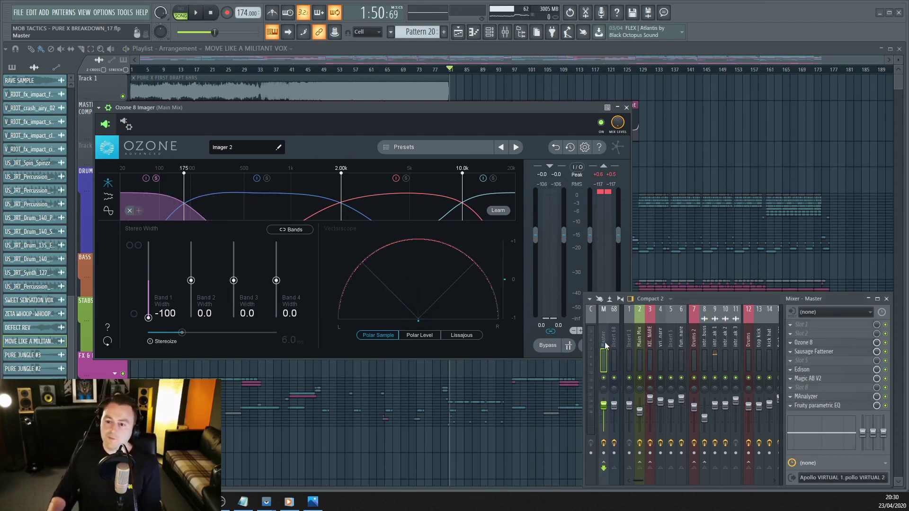
{"action": "left_click", "coordinate": [807, 344]}
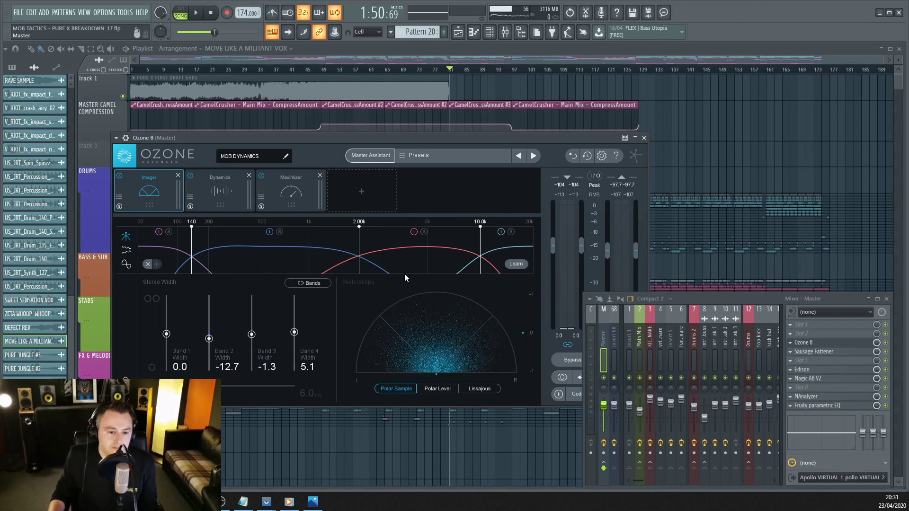
Step: Show the Dynamics module in the Master's Ozone 8 and inspect the settings of bands 1, 2 and 4
{"action": "left_click", "coordinate": [224, 193]}
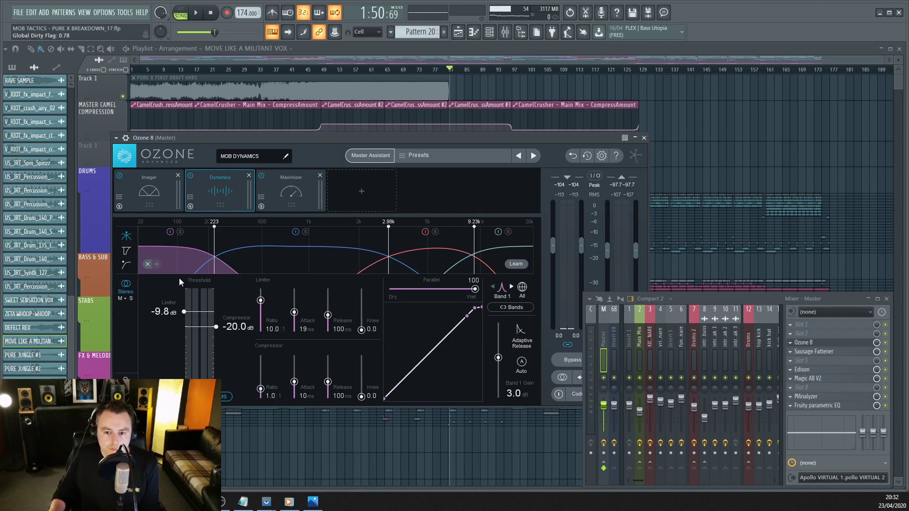
{"action": "left_click", "coordinate": [286, 265]}
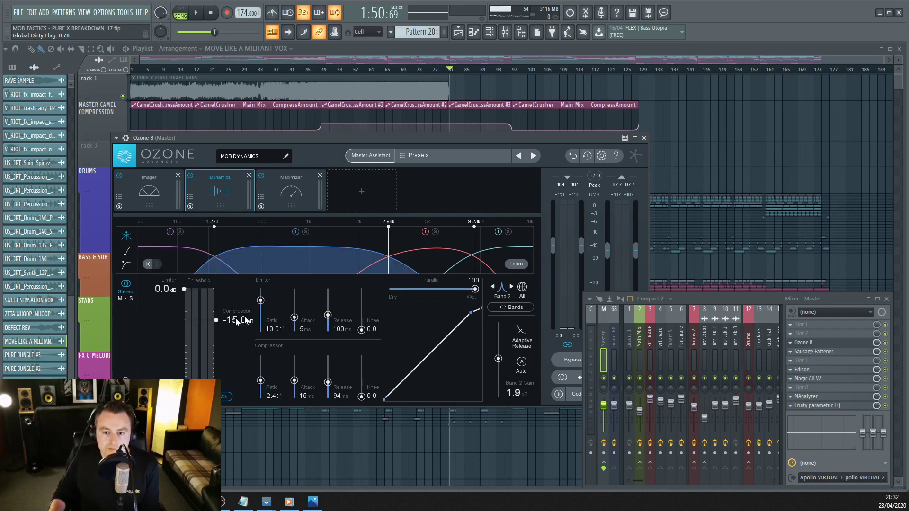
{"action": "left_click", "coordinate": [439, 268]}
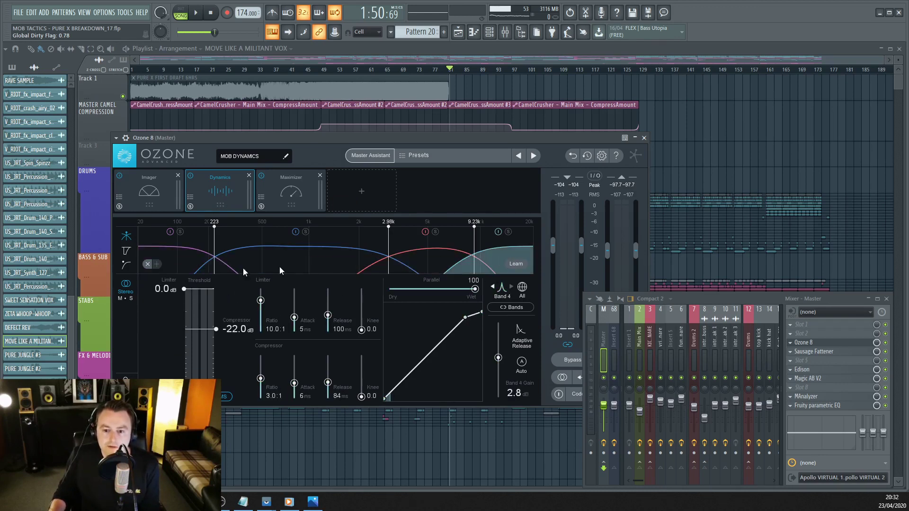
{"action": "left_click", "coordinate": [181, 259]}
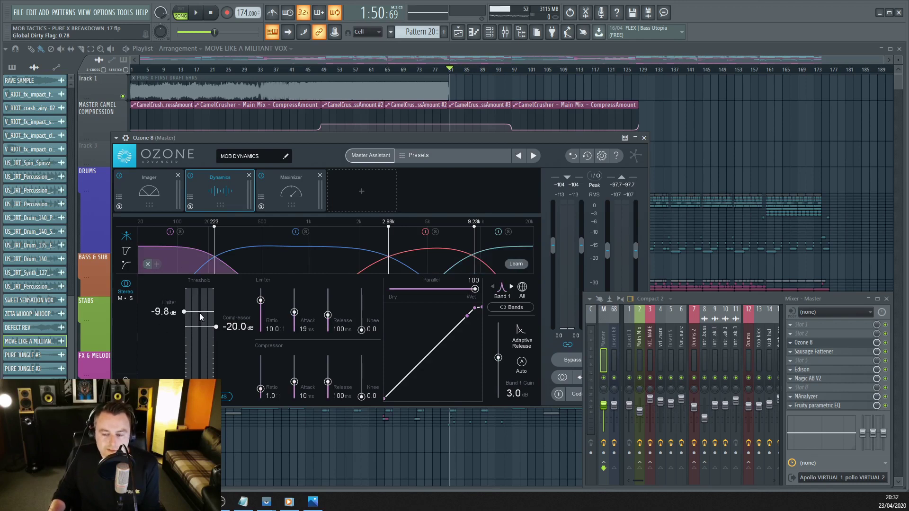
Step: Show Ozone 8's Maximizer module, play the song from about bar 48 to watch its limiting, and stop playback
{"action": "left_click", "coordinate": [292, 192]}
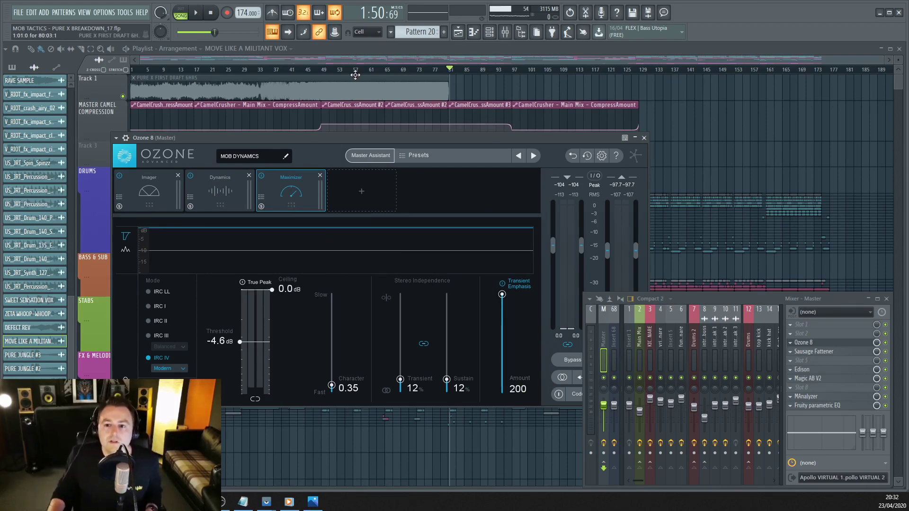
{"action": "left_click", "coordinate": [319, 69]}
{"action": "key", "text": "space"}
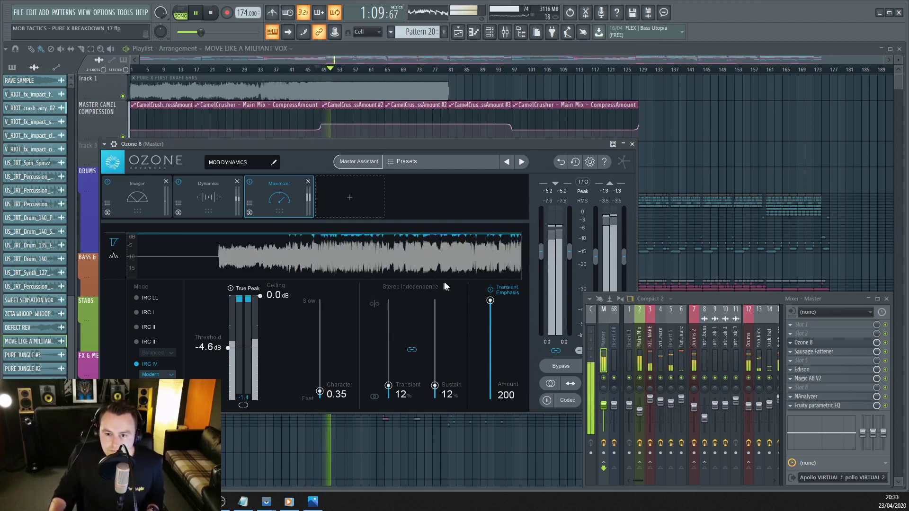
{"action": "key", "text": "space"}
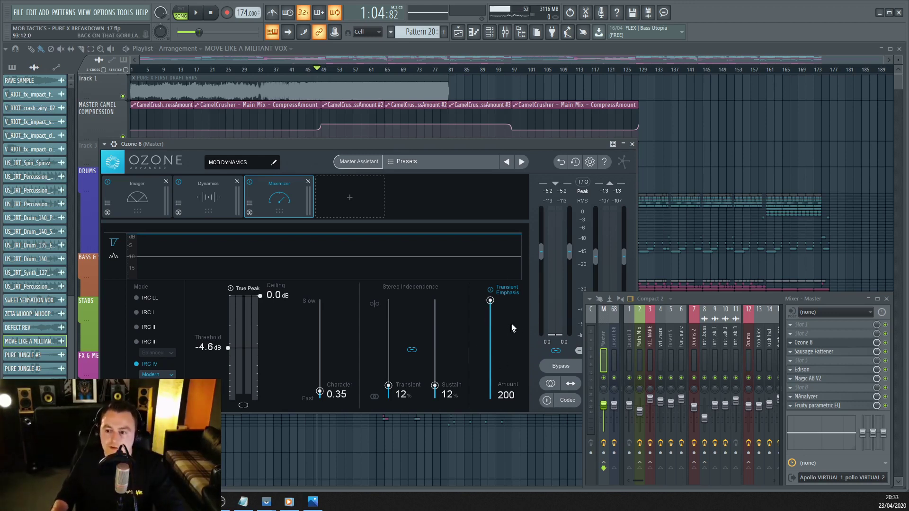
Step: Open the Master track's Sausage Fattener effect and check its Fatness setting
{"action": "left_click", "coordinate": [819, 355]}
{"action": "left_click_drag", "start_coordinate": [520, 244], "coordinate": [420, 171]}
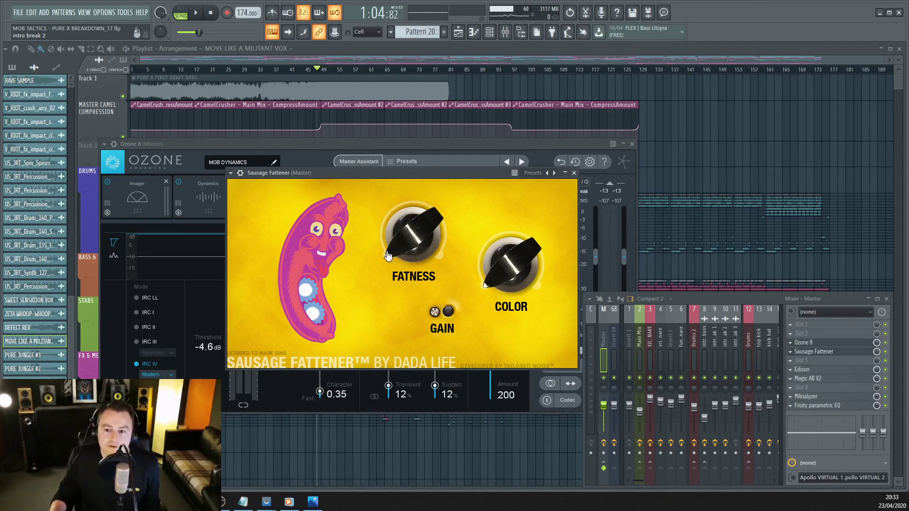
{"action": "scroll", "coordinate": [387, 251], "scroll_direction": "up", "scroll_amount": 1}
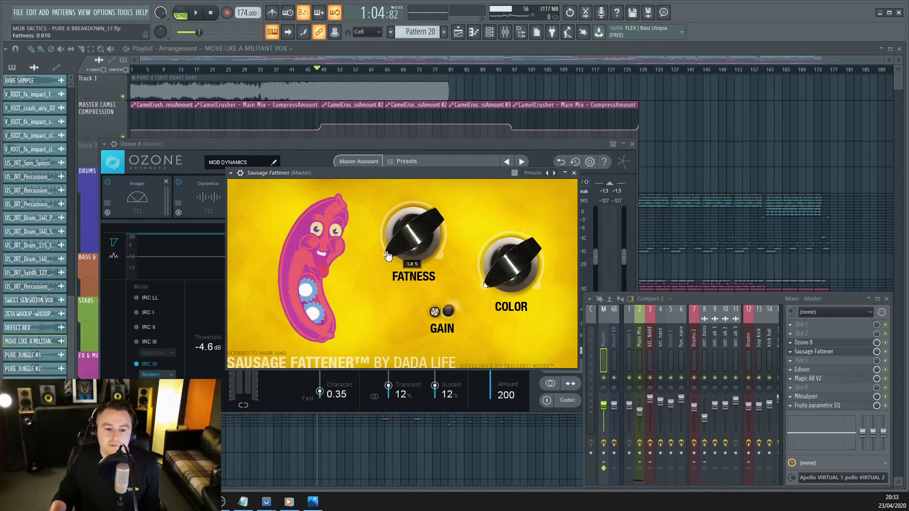
Step: Play the drop from bar 49 to compare the mix with Sausage Fattener off and on, and close the effect
{"action": "left_click", "coordinate": [338, 59]}
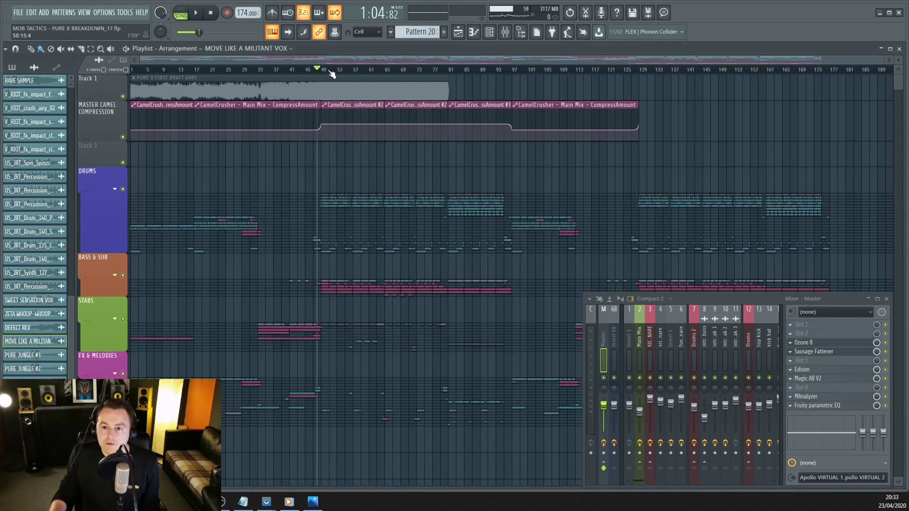
{"action": "left_click", "coordinate": [326, 70]}
{"action": "left_click", "coordinate": [326, 71]}
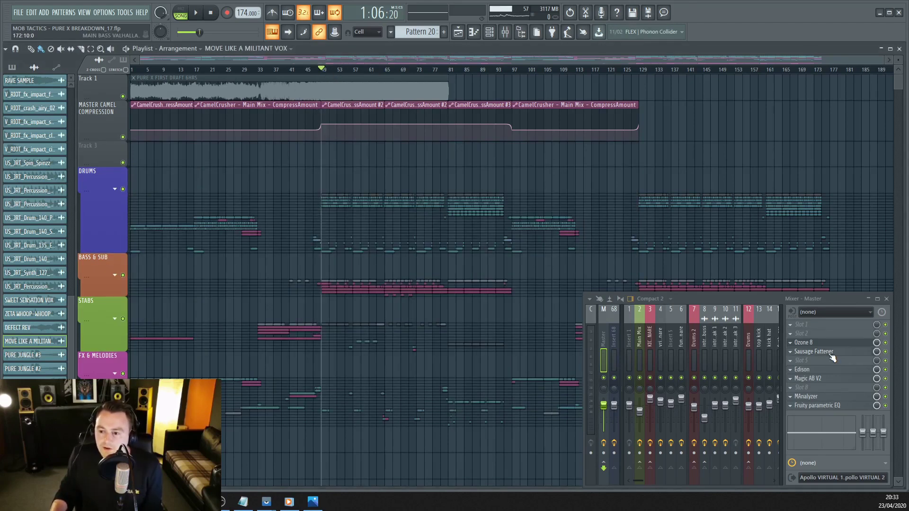
{"action": "left_click", "coordinate": [830, 353]}
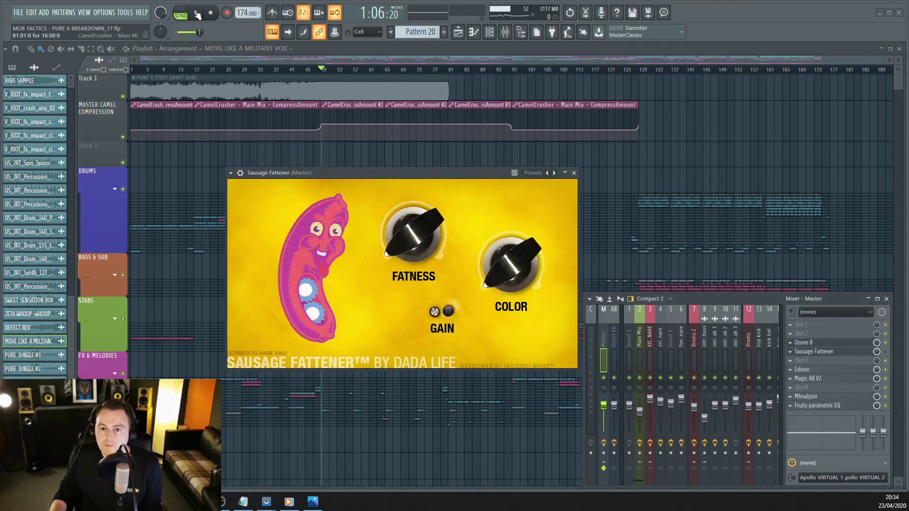
{"action": "left_click", "coordinate": [195, 13]}
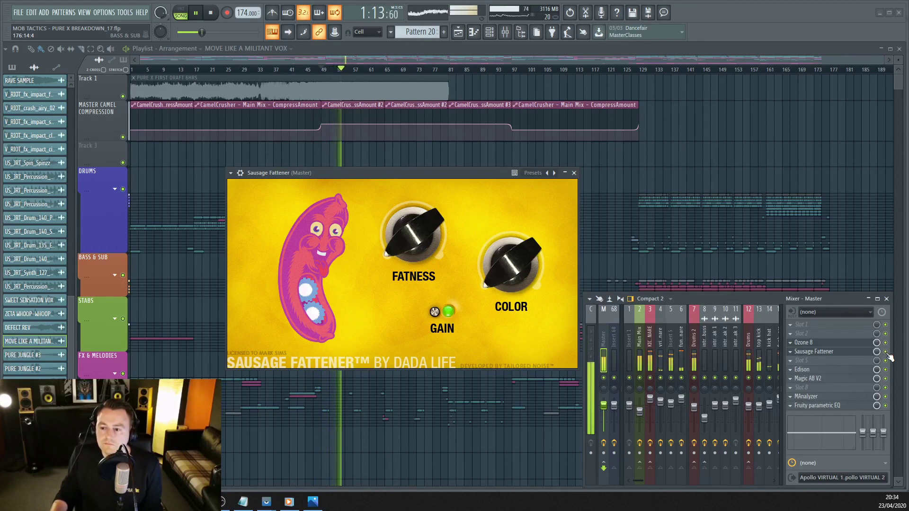
{"action": "key", "text": "space"}
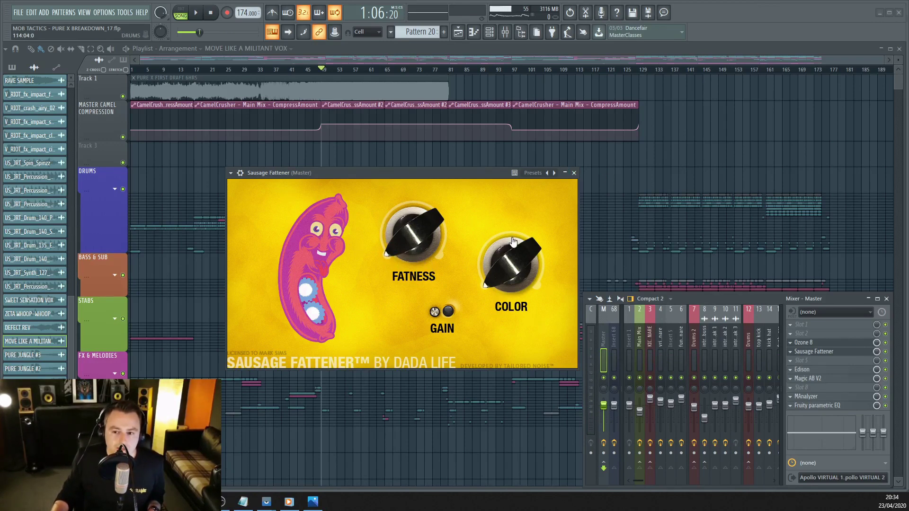
{"action": "left_click", "coordinate": [574, 173]}
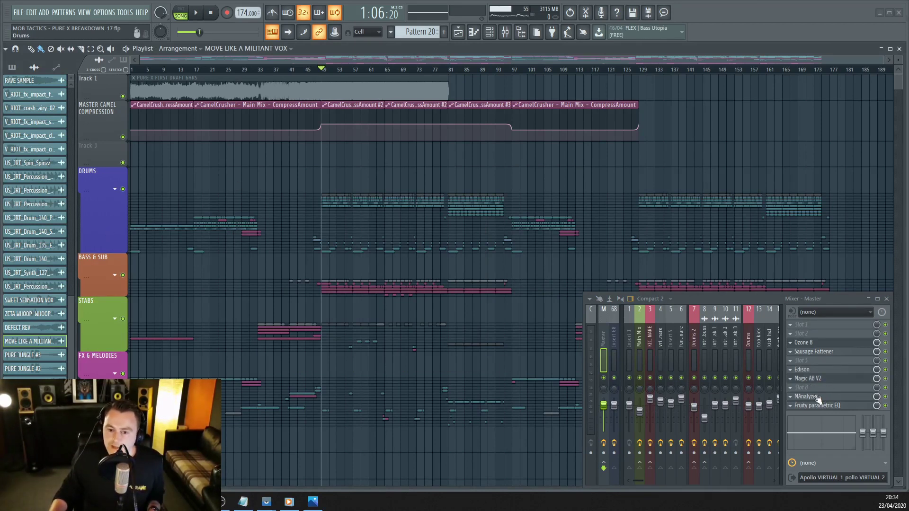
Step: Open the Master's Magic AB V2 and play its reference track, Fresh - The Gatekeeper, on B from about bar 59
{"action": "left_click", "coordinate": [808, 378]}
{"action": "left_click_drag", "start_coordinate": [115, 169], "coordinate": [415, 121]}
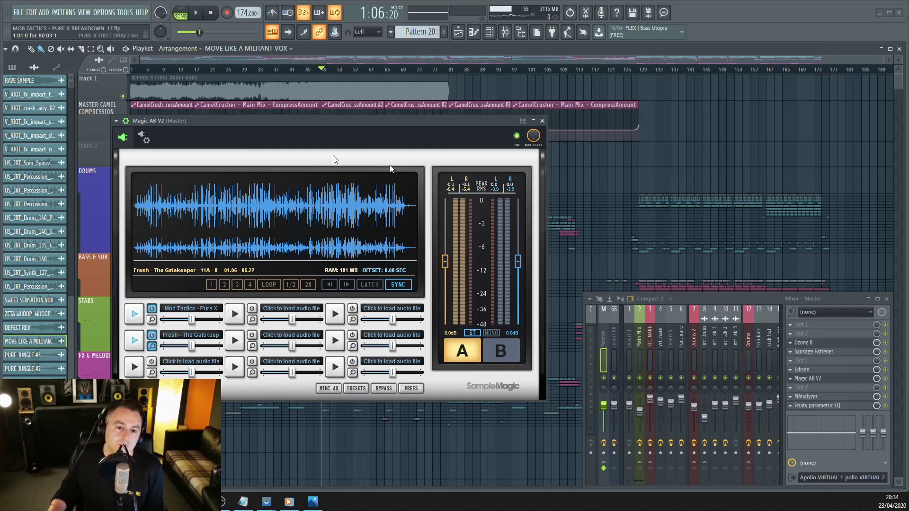
{"action": "key", "text": "b"}
{"action": "left_click", "coordinate": [197, 13]}
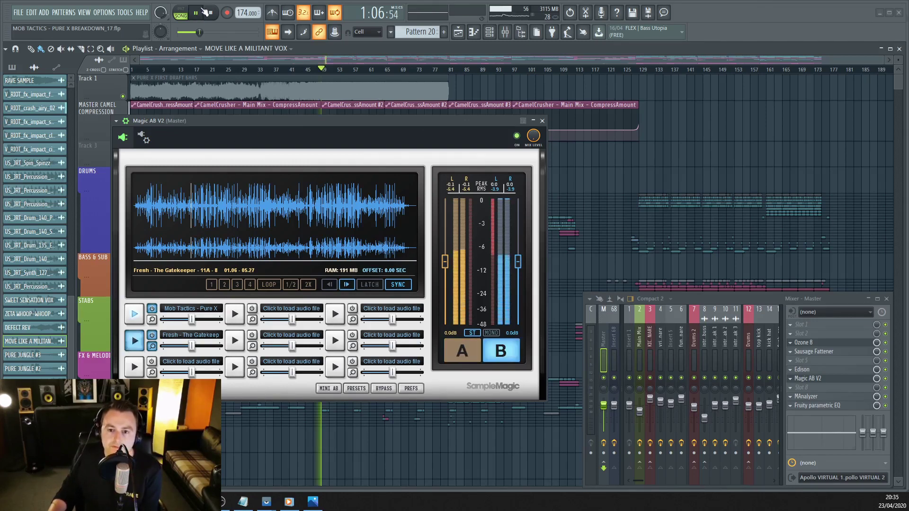
{"action": "left_click", "coordinate": [363, 71]}
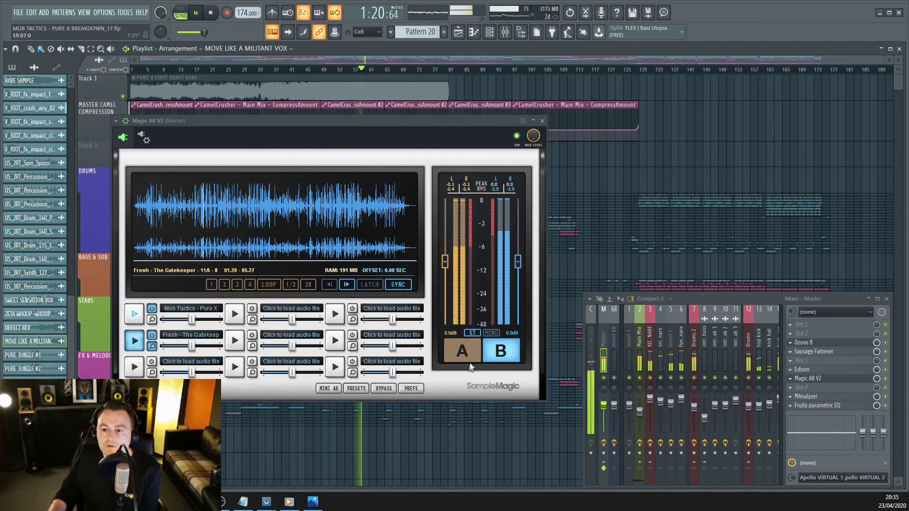
Step: Compare source A with reference B in Magic AB V2, stop playback on A, and close the effect
{"action": "left_click", "coordinate": [501, 354]}
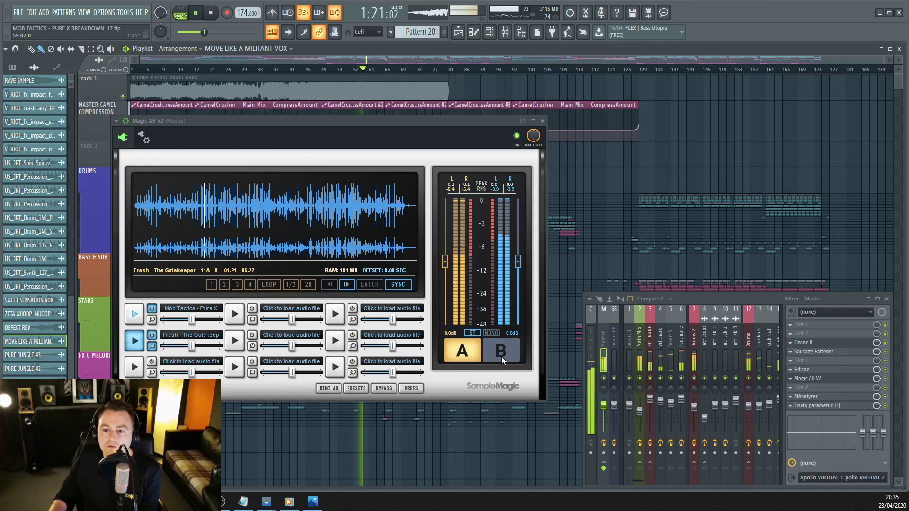
{"action": "left_click", "coordinate": [464, 352]}
{"action": "left_click", "coordinate": [463, 350]}
{"action": "left_click", "coordinate": [211, 12]}
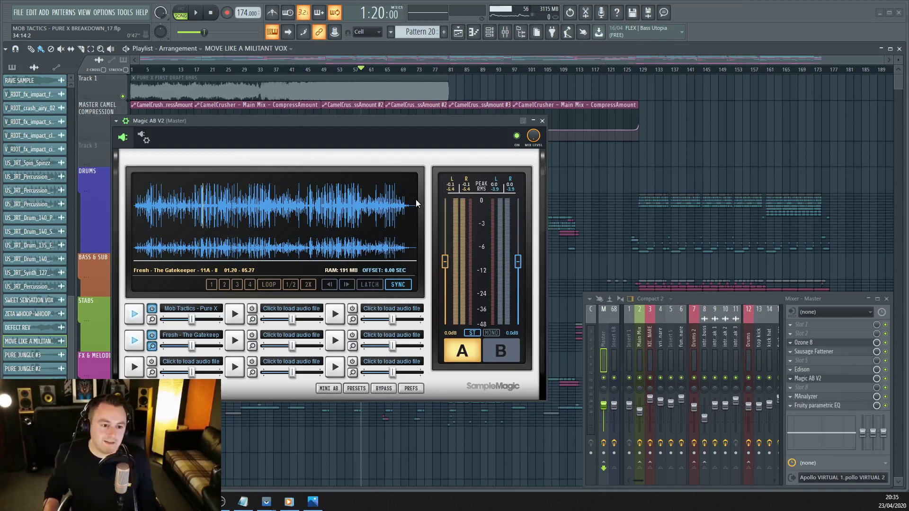
{"action": "key", "text": "Escape"}
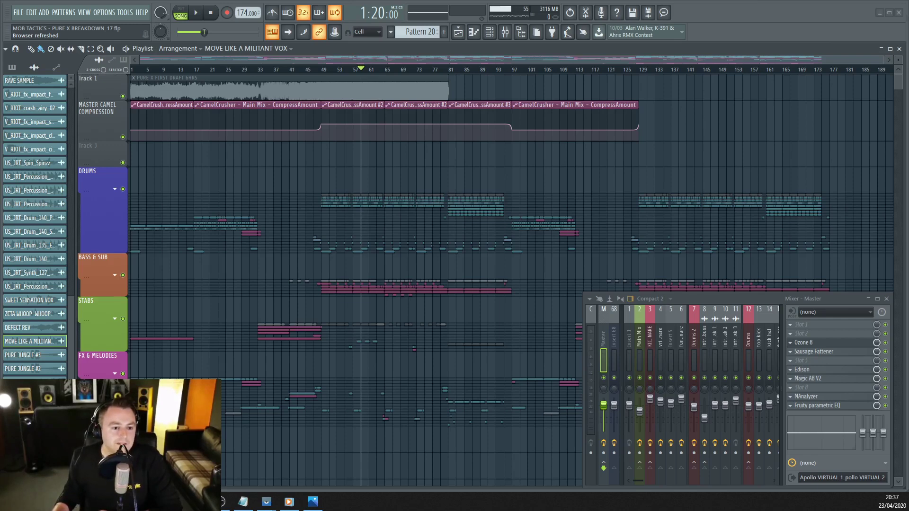
Step: Open the drop's drum pattern, Pattern 49, from the playlist and examine its drum channels in the channel rack
{"action": "scroll", "coordinate": [339, 237], "scroll_direction": "up", "scroll_amount": 5}
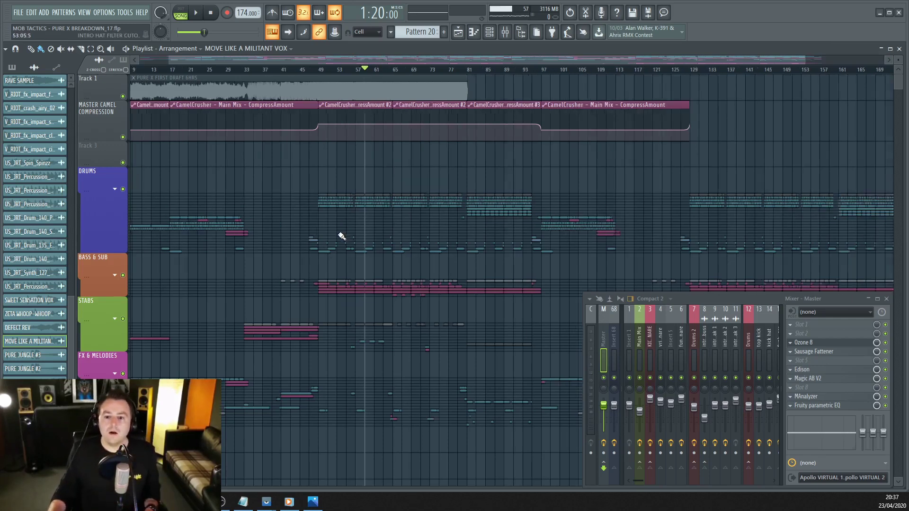
{"action": "scroll", "coordinate": [322, 244], "scroll_direction": "up", "scroll_amount": 5}
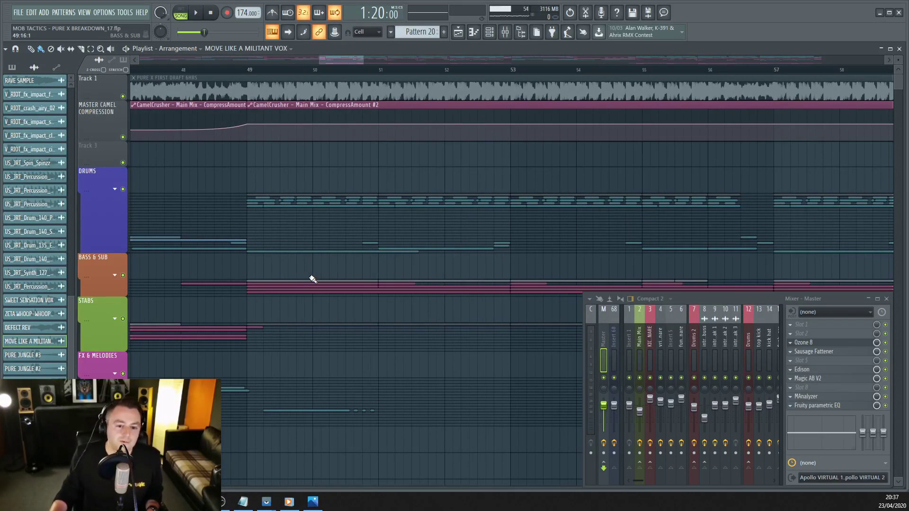
{"action": "double_click", "coordinate": [259, 228]}
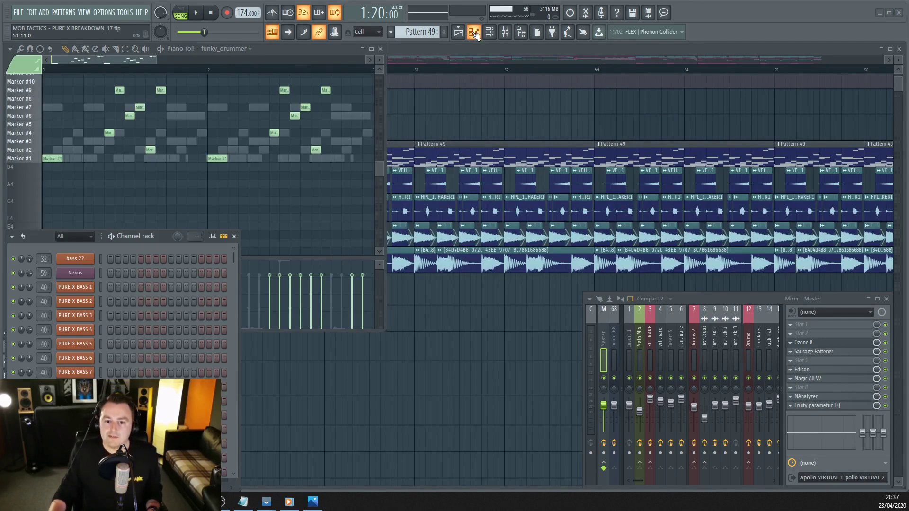
{"action": "scroll", "coordinate": [165, 329], "scroll_direction": "down", "scroll_amount": 5}
{"action": "scroll", "coordinate": [169, 306], "scroll_direction": "up", "scroll_amount": 8}
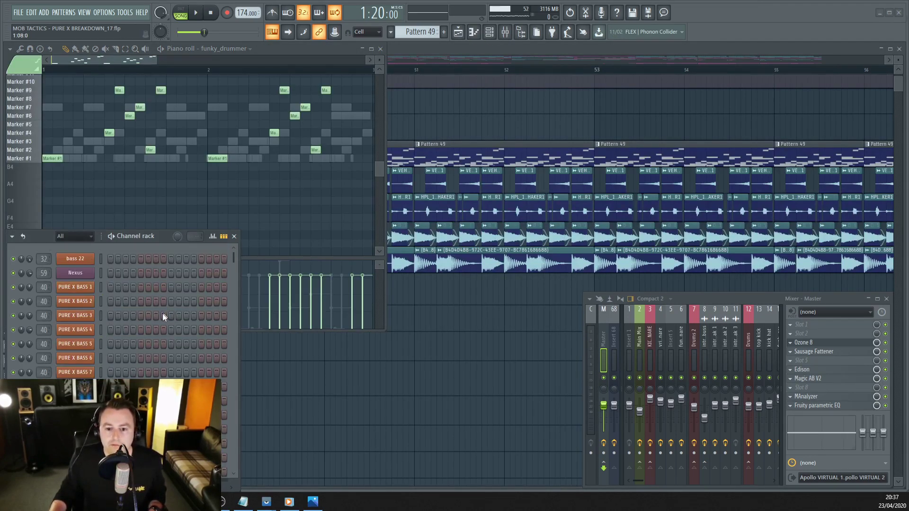
{"action": "scroll", "coordinate": [163, 314], "scroll_direction": "down", "scroll_amount": 6}
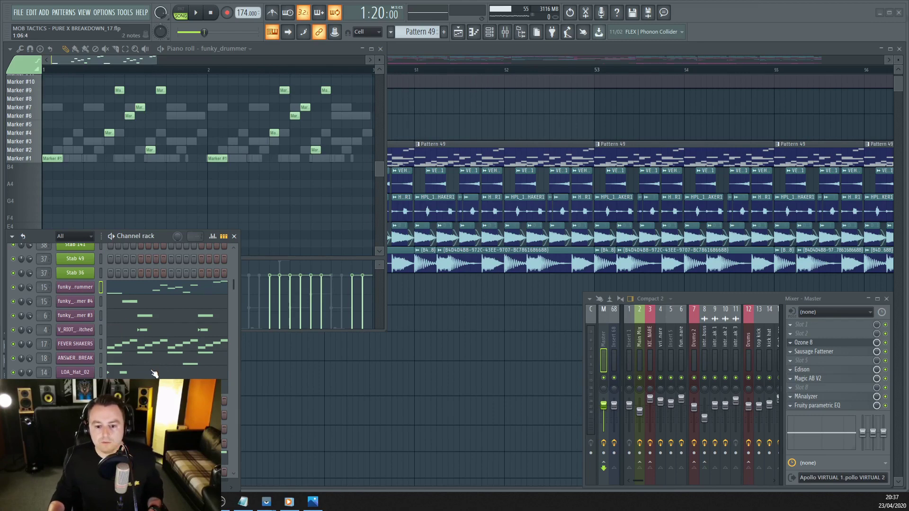
{"action": "scroll", "coordinate": [152, 369], "scroll_direction": "down", "scroll_amount": 3}
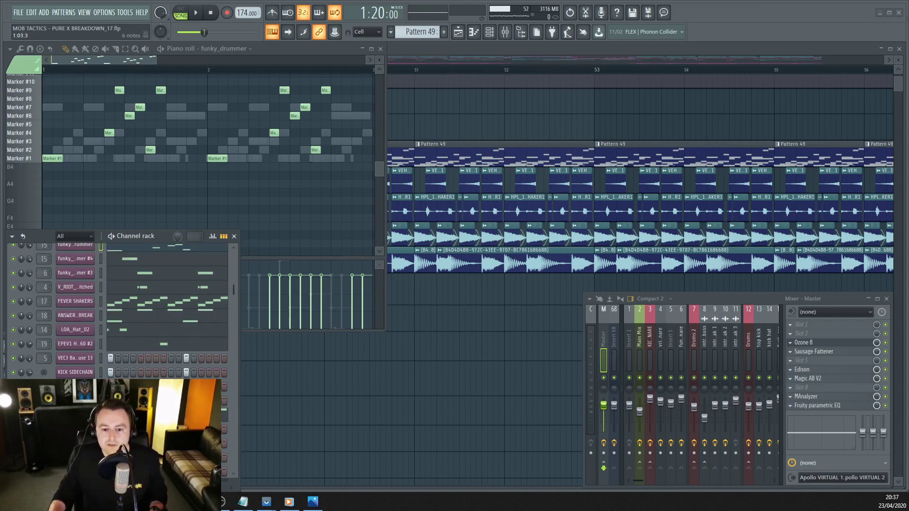
{"action": "scroll", "coordinate": [166, 308], "scroll_direction": "down", "scroll_amount": 3}
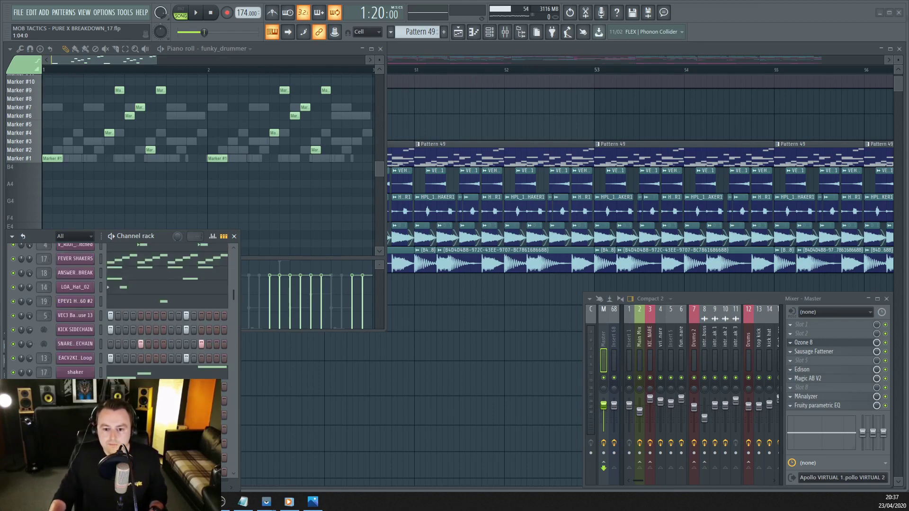
{"action": "scroll", "coordinate": [166, 308], "scroll_direction": "up", "scroll_amount": 6}
Step: Play the song, select the funky drummer snare track in the mixer to show its effects, and stop playback
{"action": "key", "text": "space"}
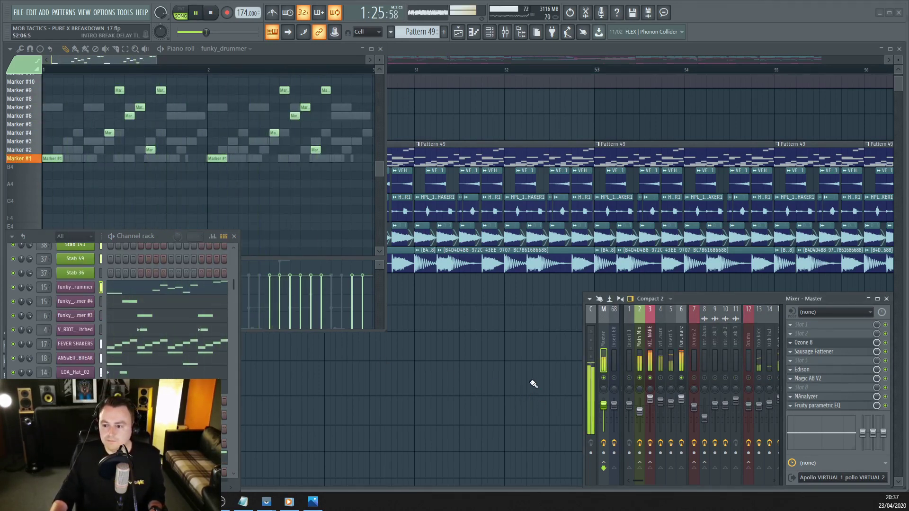
{"action": "left_click", "coordinate": [682, 344]}
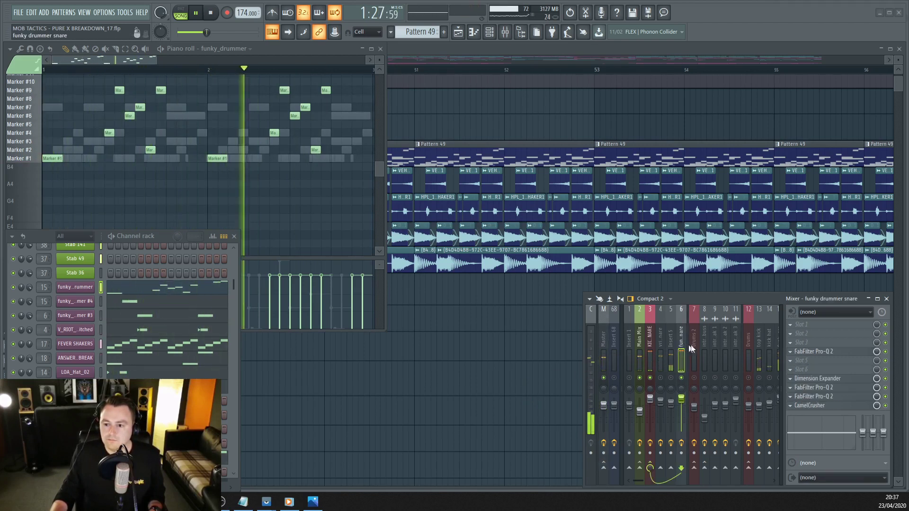
{"action": "key", "text": "space"}
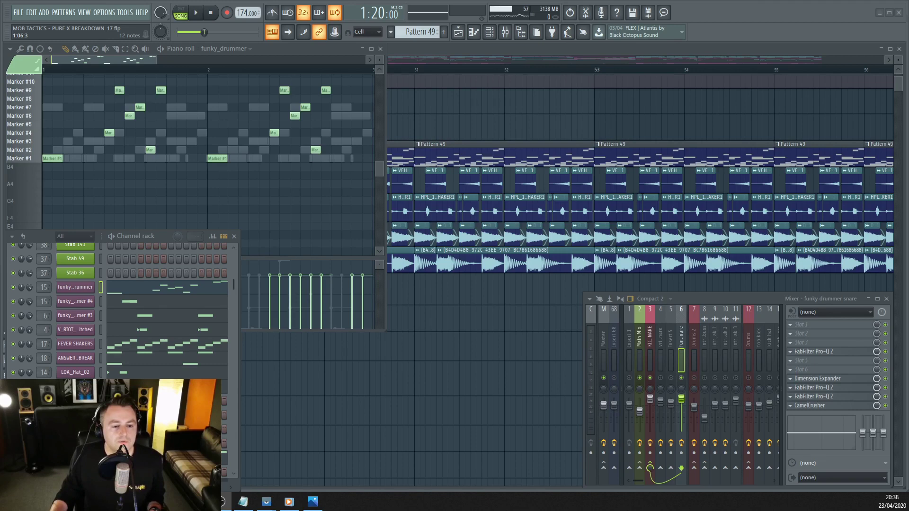
Step: Insert a Serum instrument above the bass 22 channel and load the SERUMSNARE1 preset into it
{"action": "scroll", "coordinate": [71, 308], "scroll_direction": "up", "scroll_amount": 5}
{"action": "right_click", "coordinate": [94, 258]}
{"action": "mouse_move", "coordinate": [138, 332]}
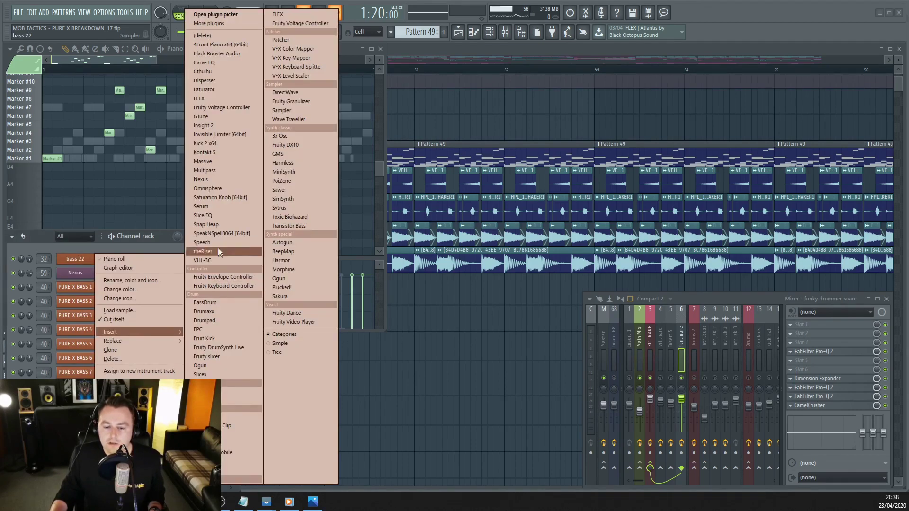
{"action": "left_click", "coordinate": [207, 208]}
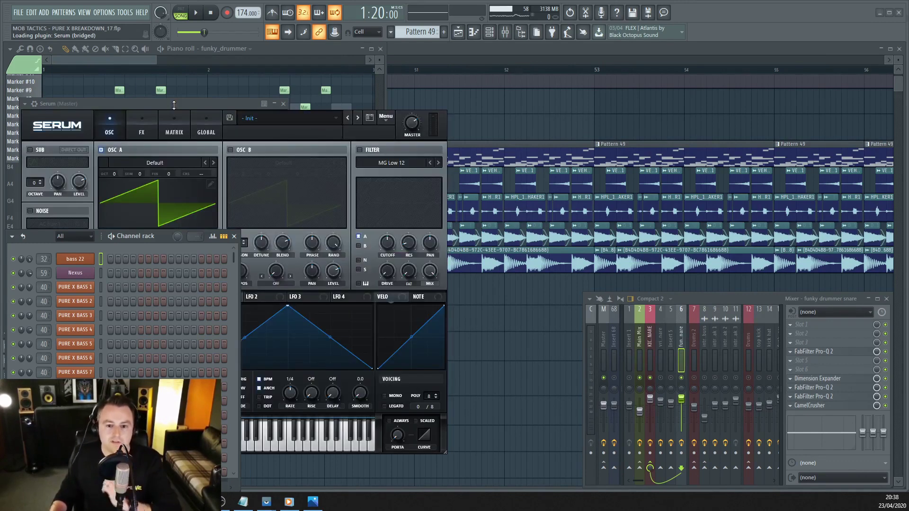
{"action": "left_click_drag", "start_coordinate": [183, 106], "coordinate": [401, 89]}
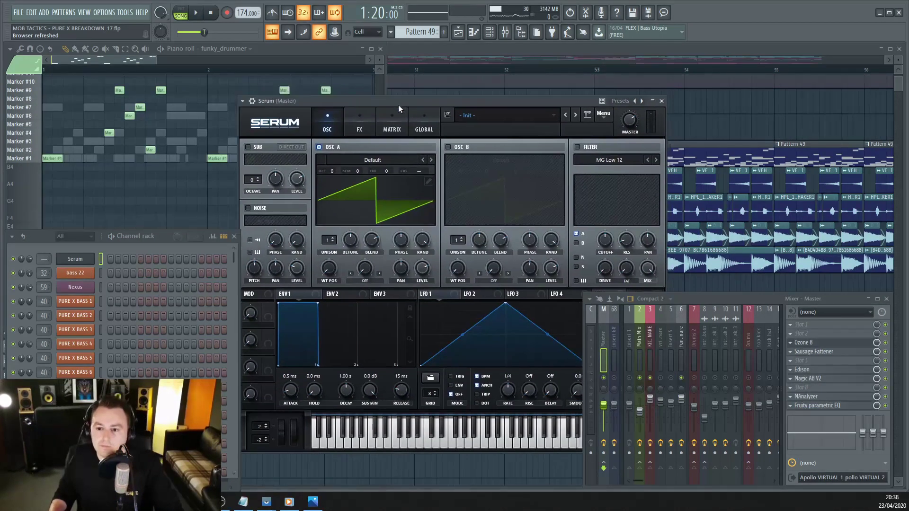
{"action": "left_click", "coordinate": [252, 87]}
{"action": "left_click", "coordinate": [272, 280]}
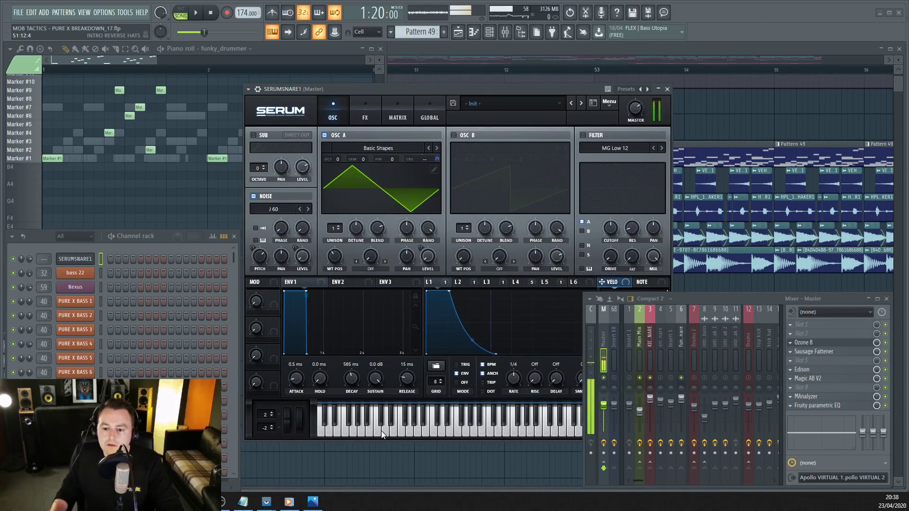
Step: Audition the Serum snare, examine its distortion, EQ and compressor effects, and return to the oscillator page
{"action": "left_click", "coordinate": [381, 430]}
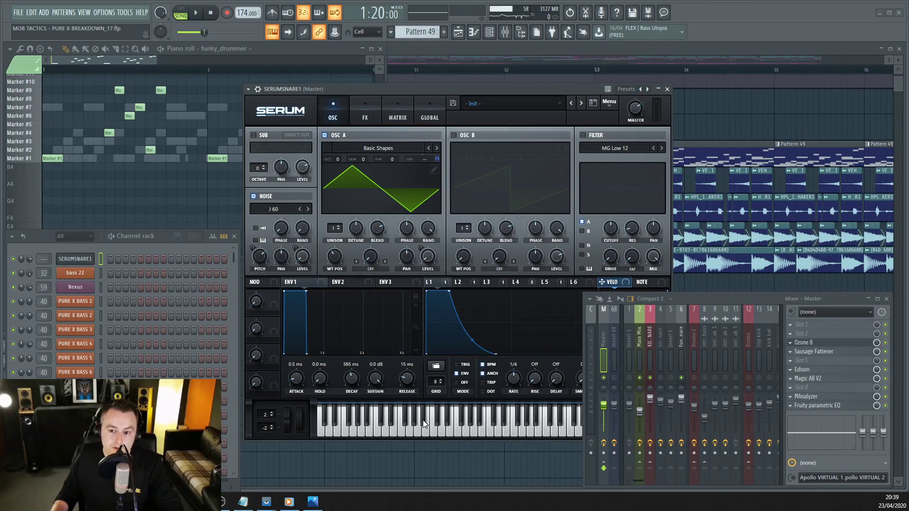
{"action": "left_click", "coordinate": [392, 430]}
{"action": "left_click", "coordinate": [354, 106]}
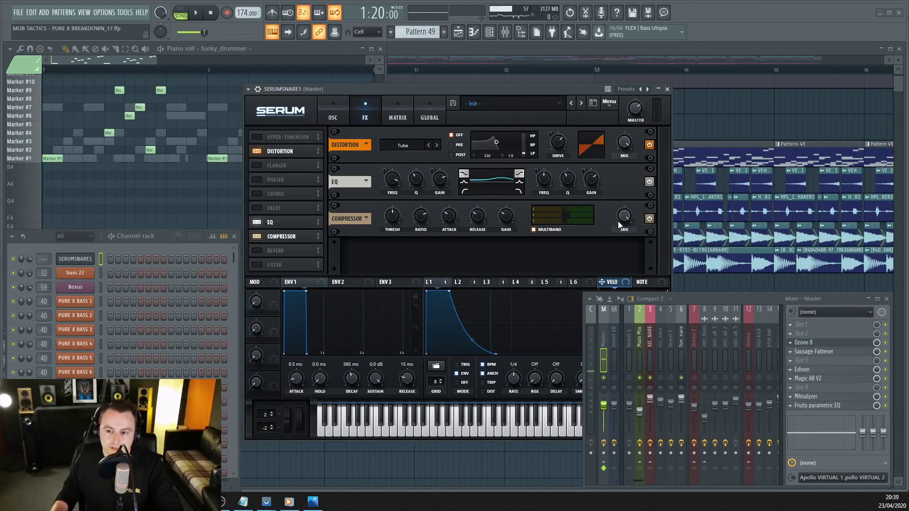
{"action": "left_click", "coordinate": [380, 434]}
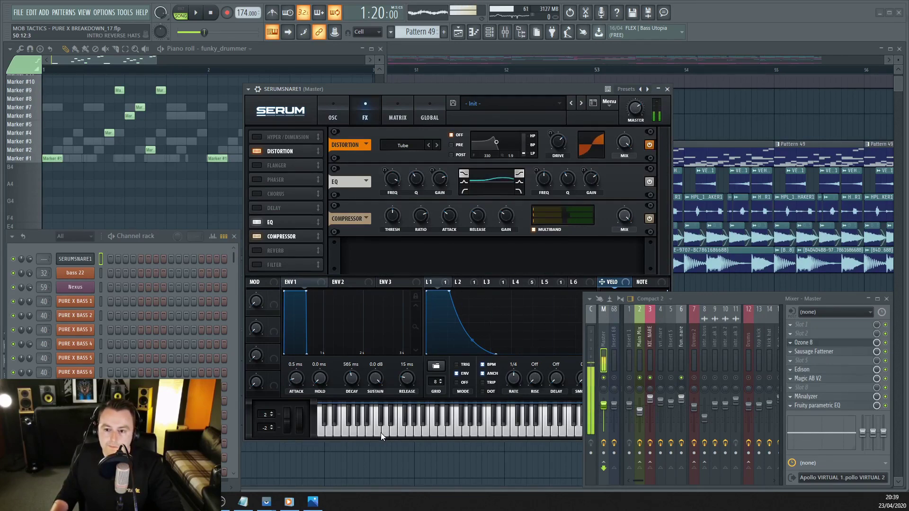
{"action": "left_click", "coordinate": [333, 111]}
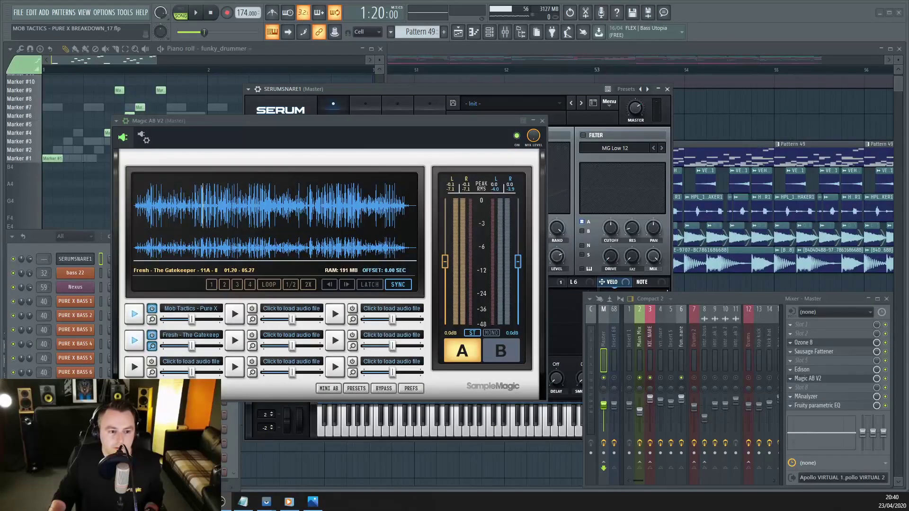
Step: Close Magic AB V2 and inspect the Pure Jungle vox and riser clips around bar 48 in the playlist
{"action": "left_click", "coordinate": [542, 121]}
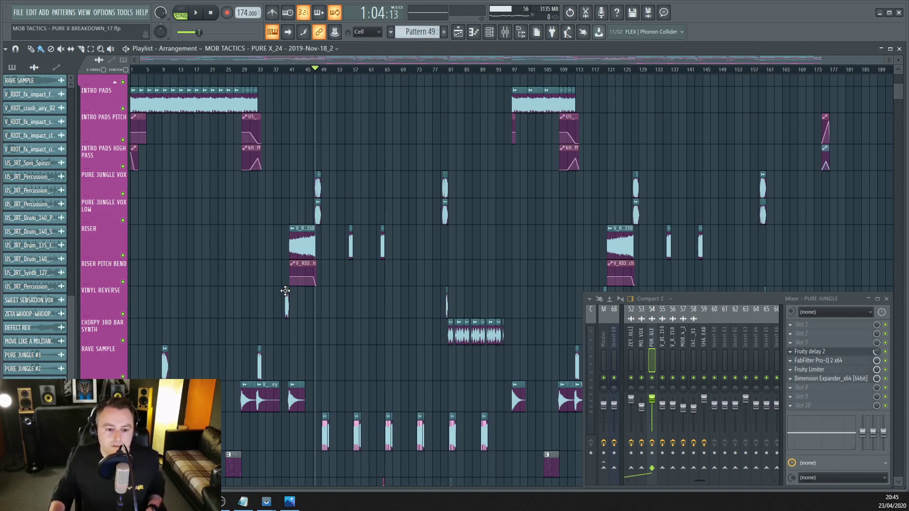
{"action": "scroll", "coordinate": [244, 314], "scroll_direction": "up", "scroll_amount": 6}
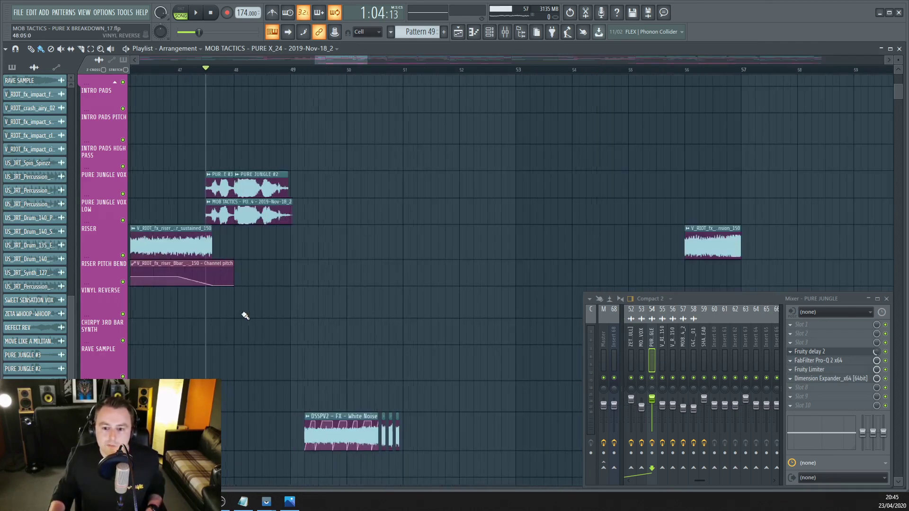